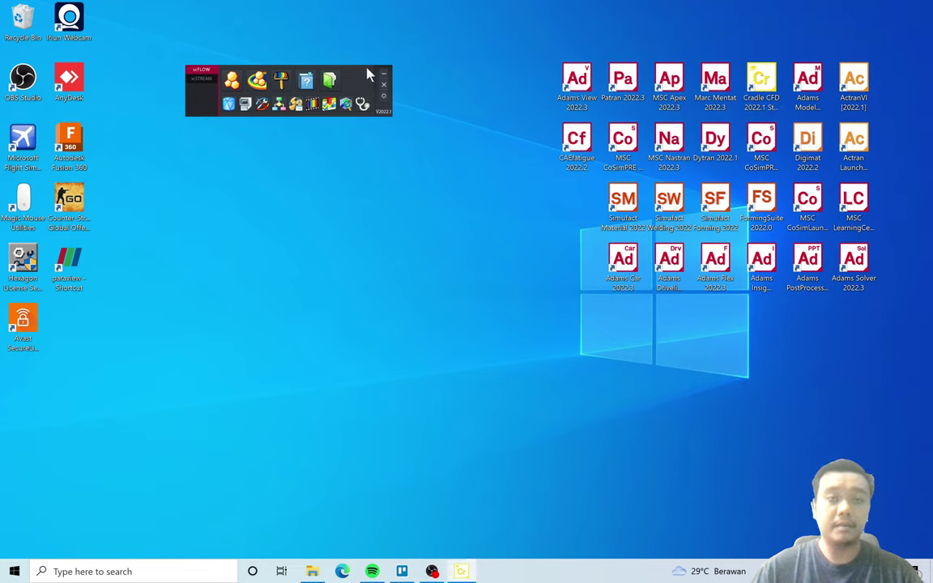
drag(368, 73, 386, 81)
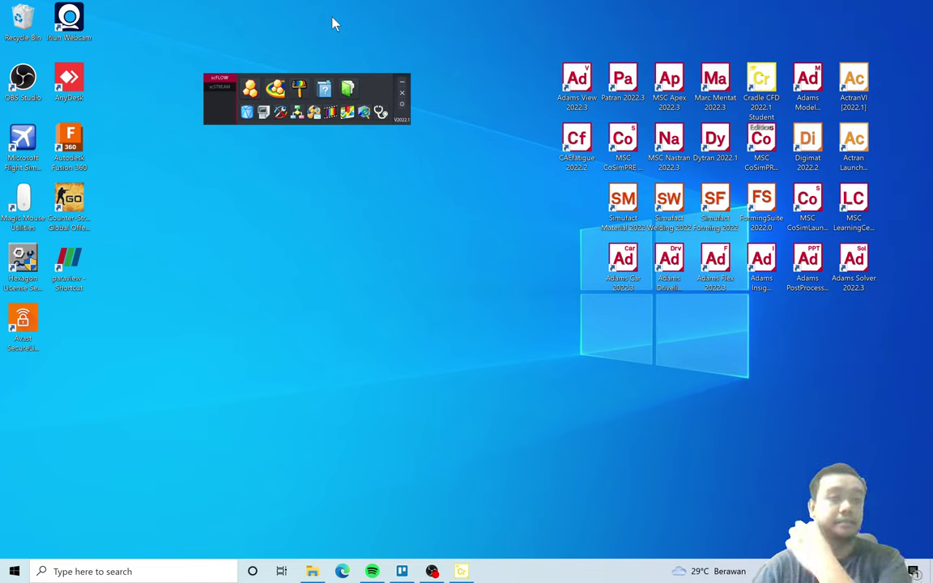
drag(367, 89, 372, 93)
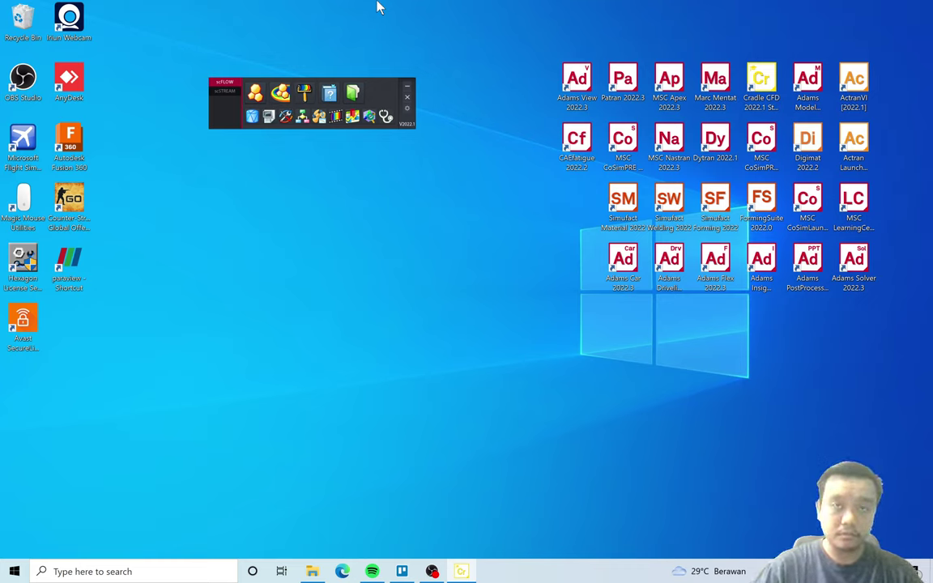
drag(377, 85, 398, 98)
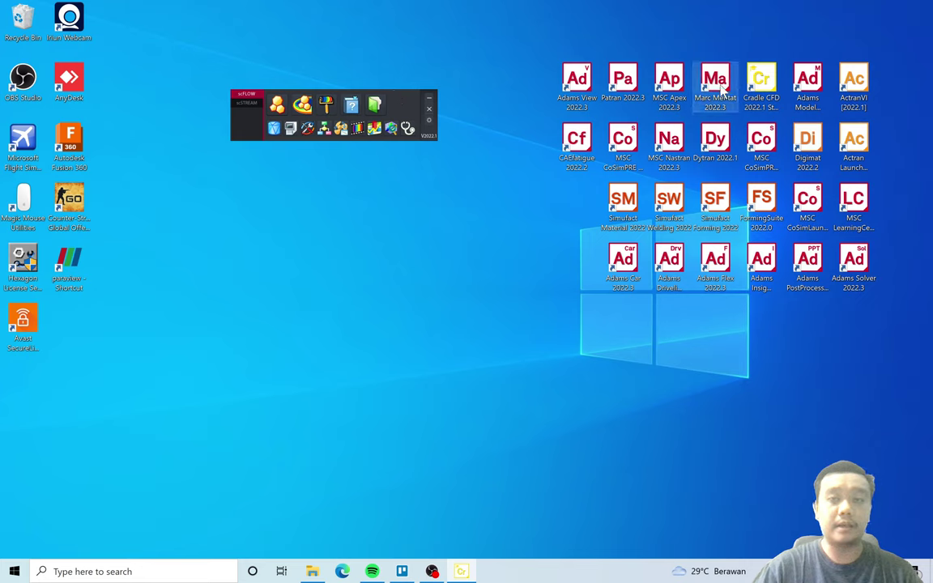
click(760, 81)
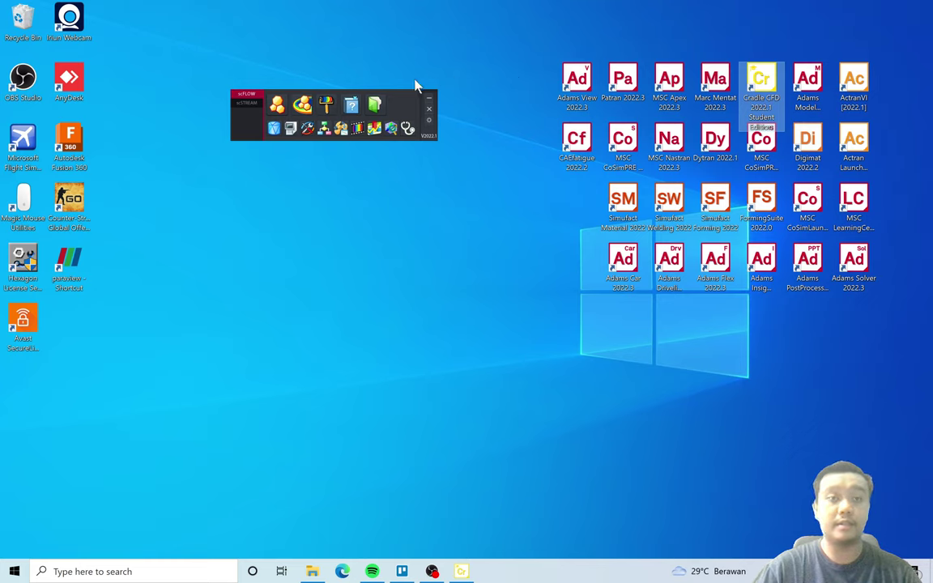
drag(402, 97, 405, 102)
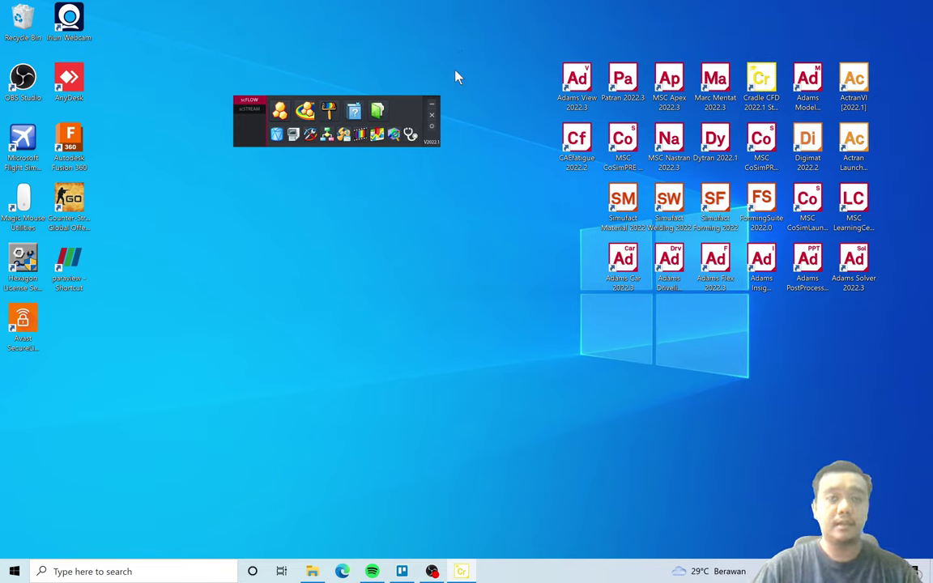
drag(412, 94, 419, 93)
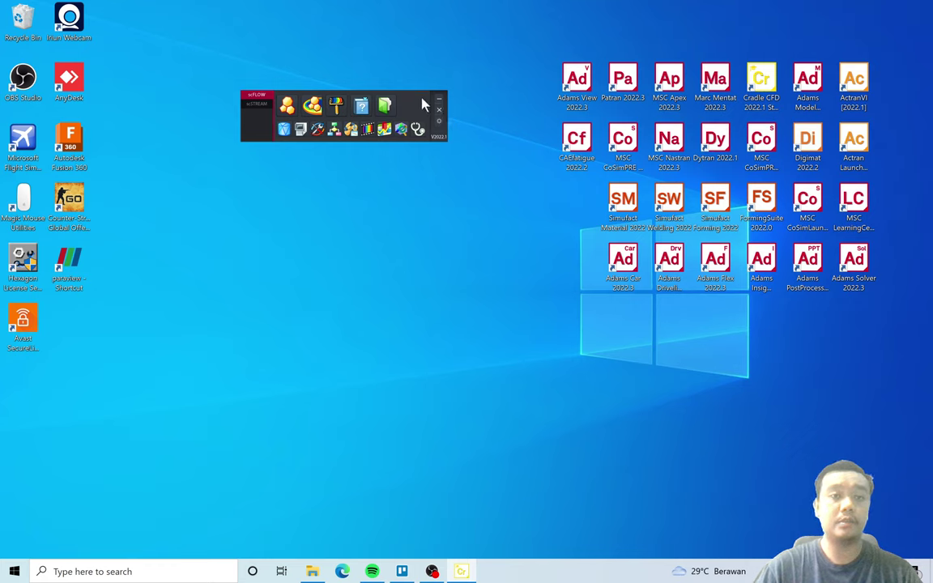
drag(422, 103, 375, 69)
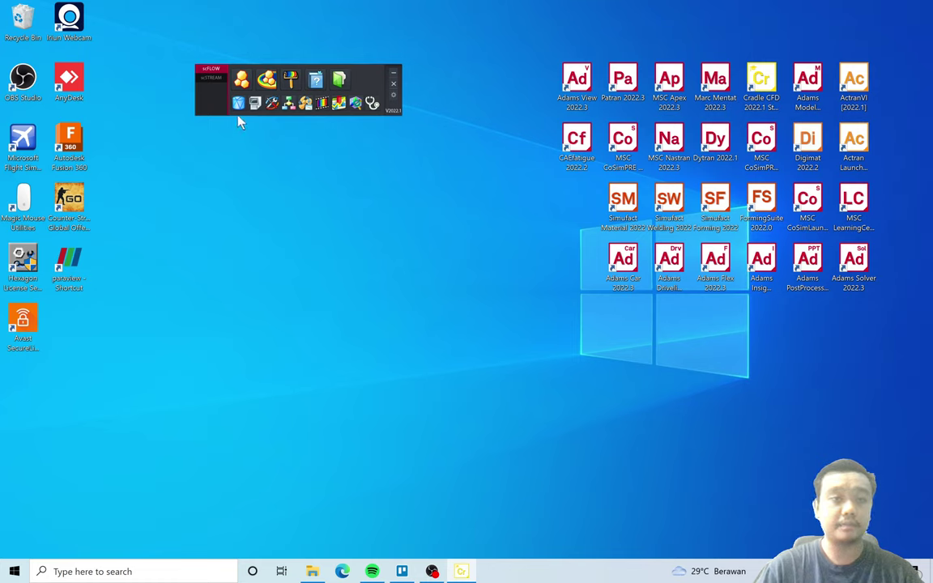
Start the scFLOW preprocessor from the launcher and clear the launcher off the project dialog.
click(238, 84)
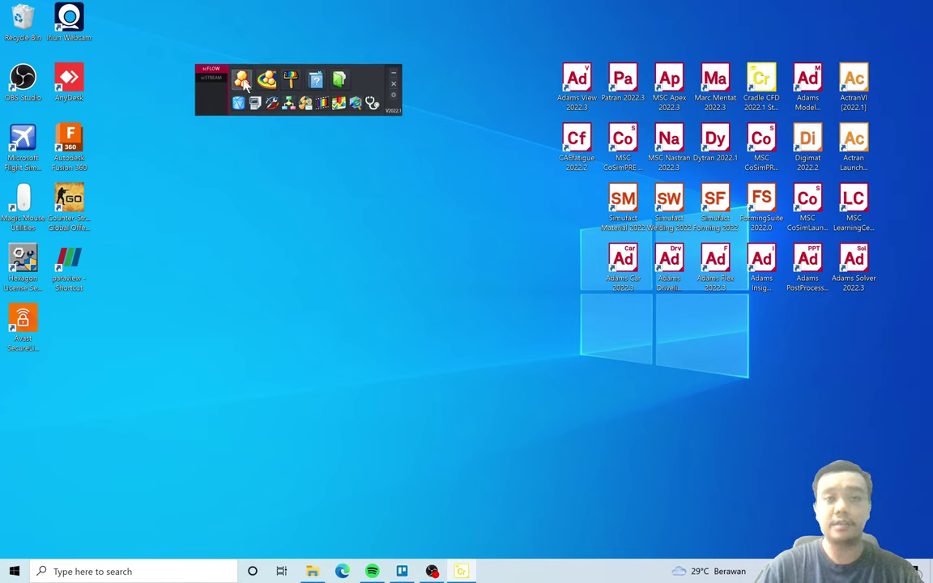
drag(378, 83, 264, 432)
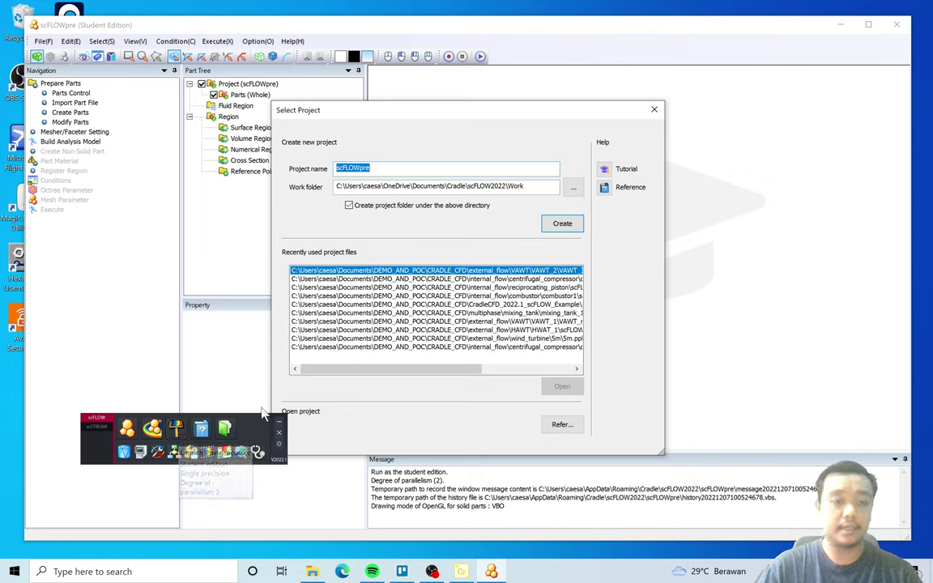
click(278, 431)
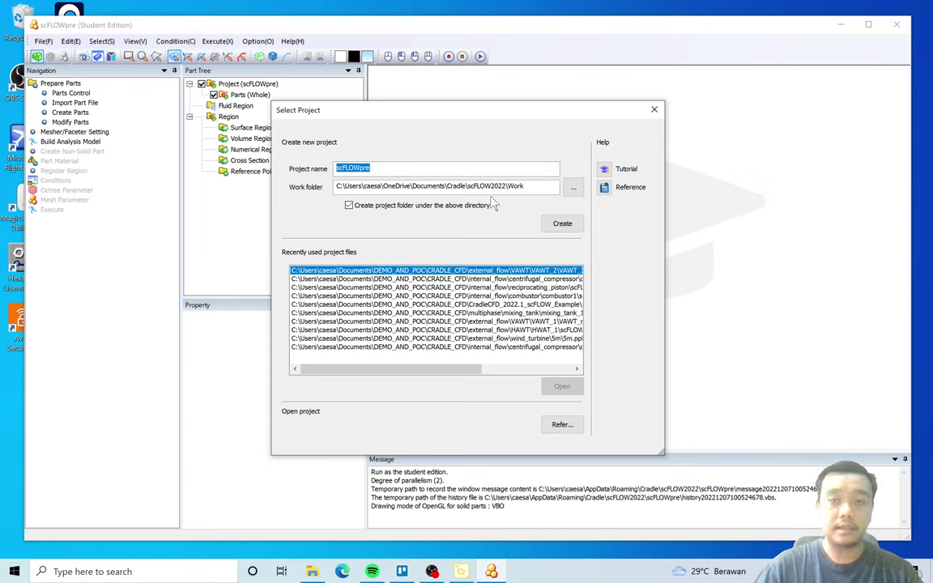
Browse for the new project's work folder in Documents\DEMO_AND_POC\CRADLE_CFD\external_flow\HAWT.
click(573, 187)
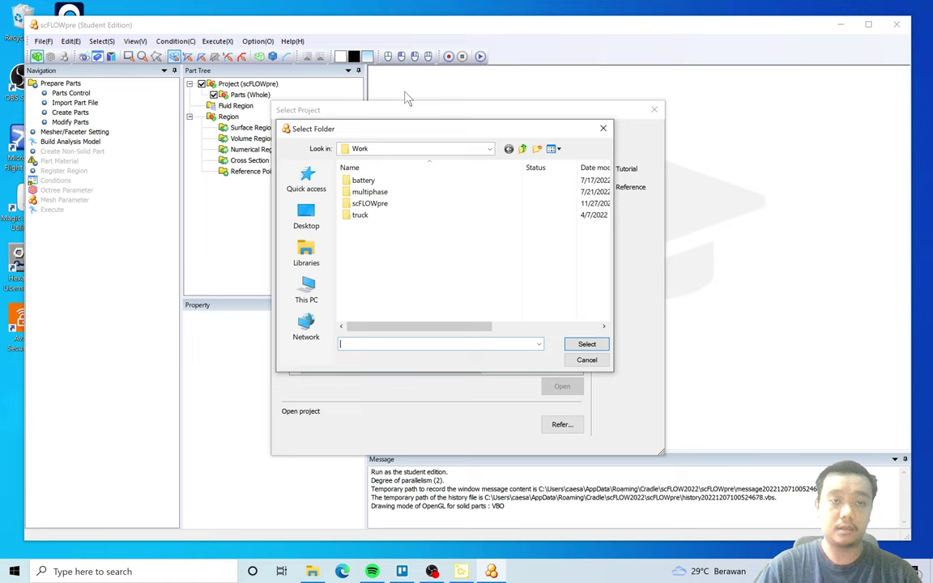
click(306, 179)
double_click(399, 289)
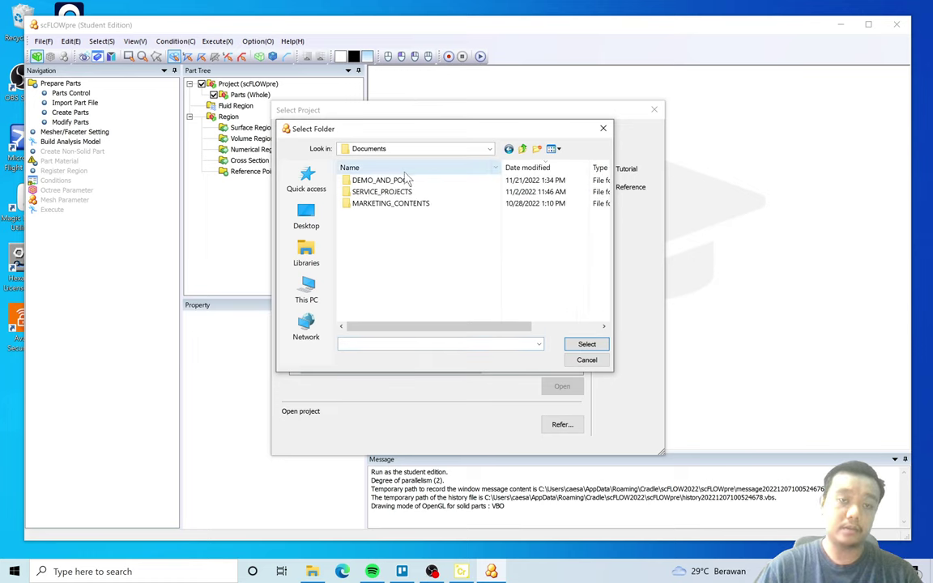
double_click(380, 178)
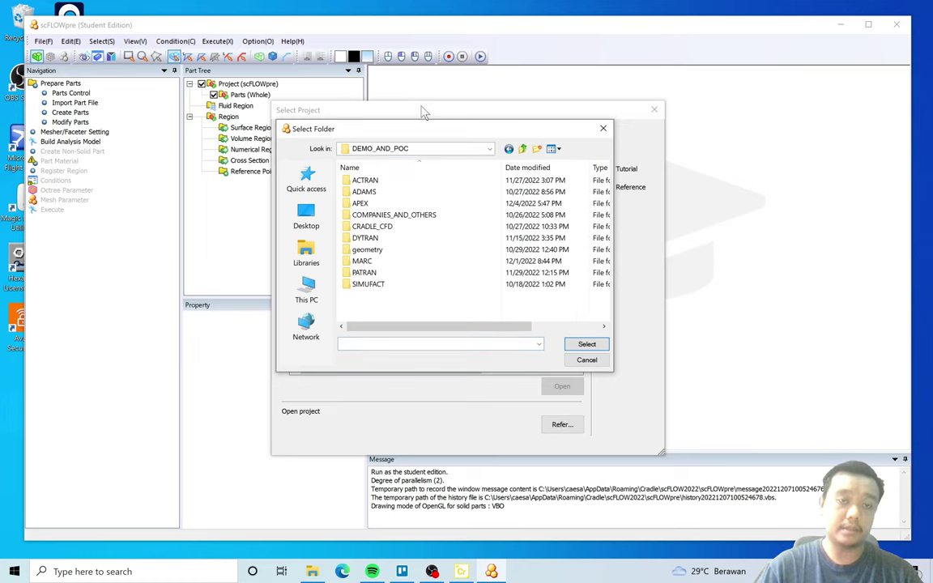
double_click(372, 226)
double_click(372, 206)
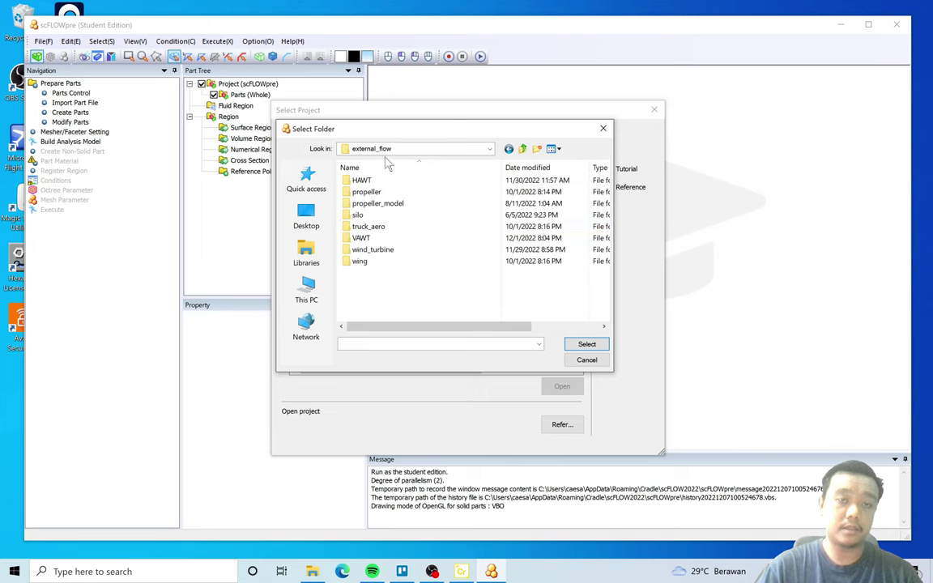
double_click(379, 182)
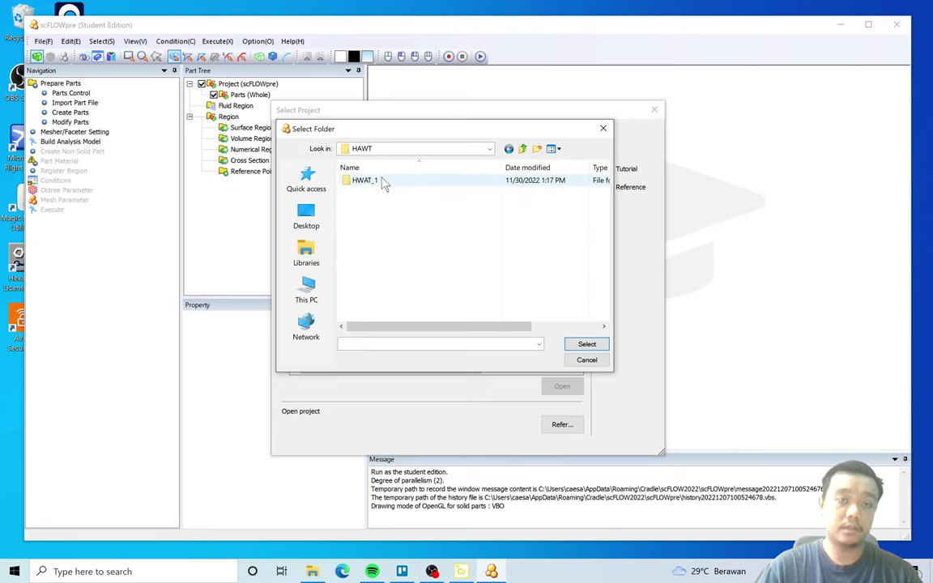
Create a folder named HAWT_2 inside HAWT and choose it as the project's work folder.
click(537, 149)
text(HAW)
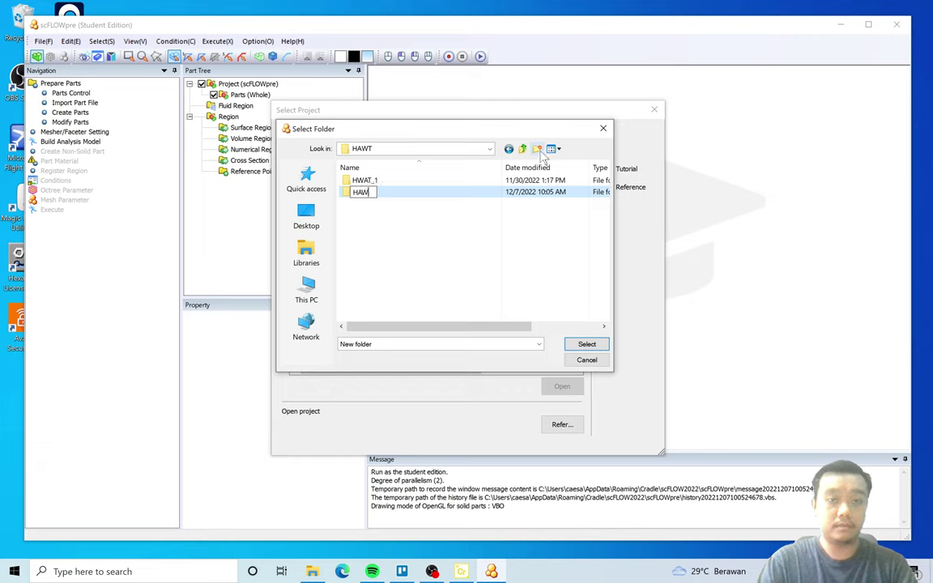
text(T_2)
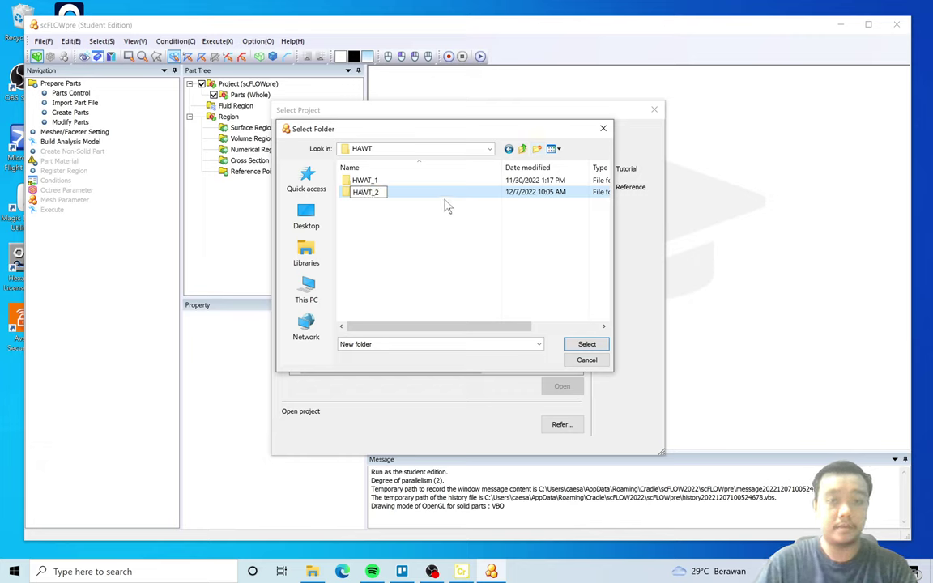
click(371, 192)
click(386, 243)
click(365, 192)
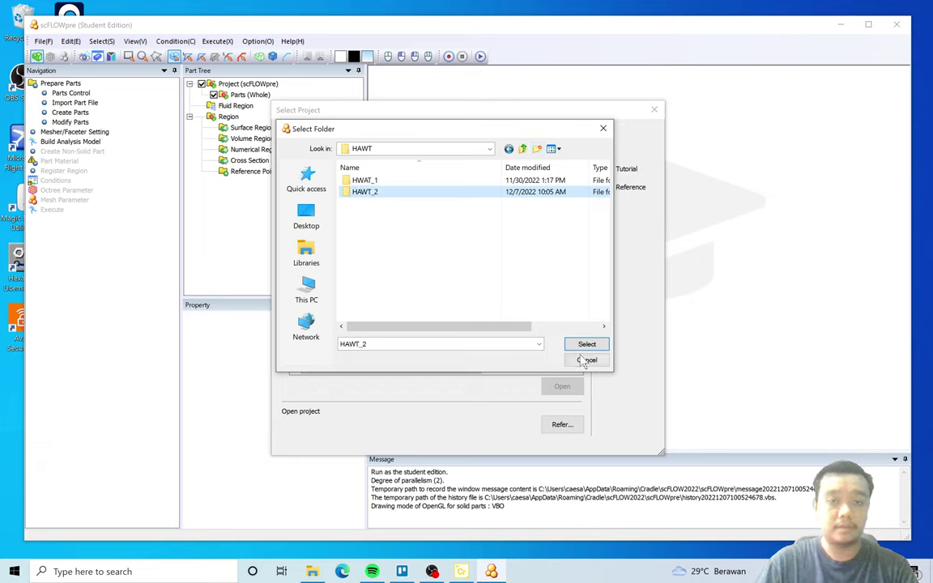
click(586, 344)
Name the new project TSR3 and create it.
double_click(356, 167)
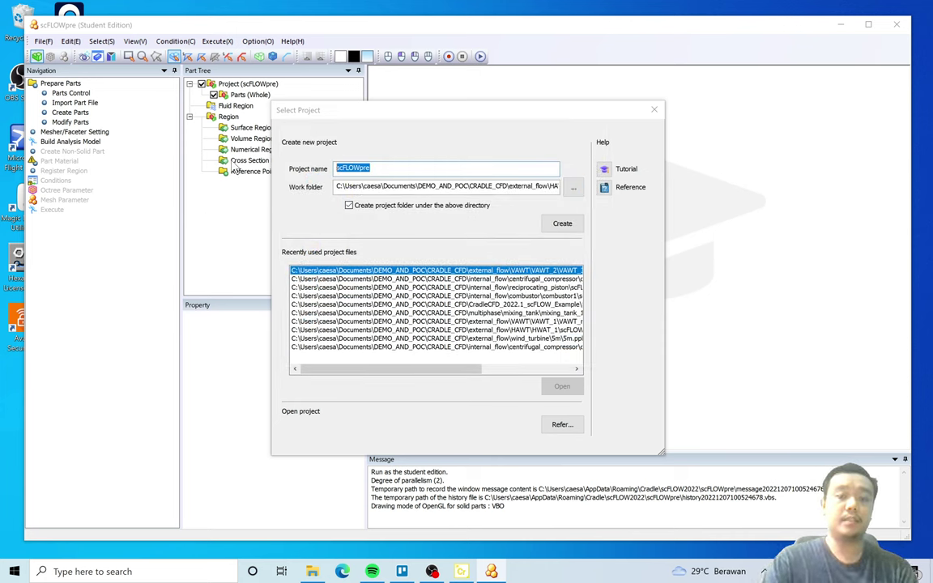
text(TSR3)
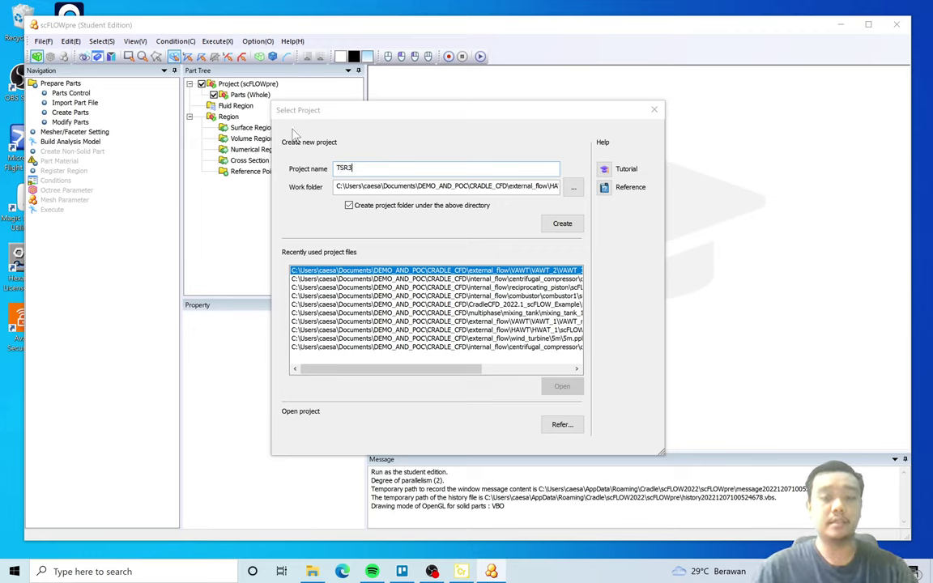
click(557, 226)
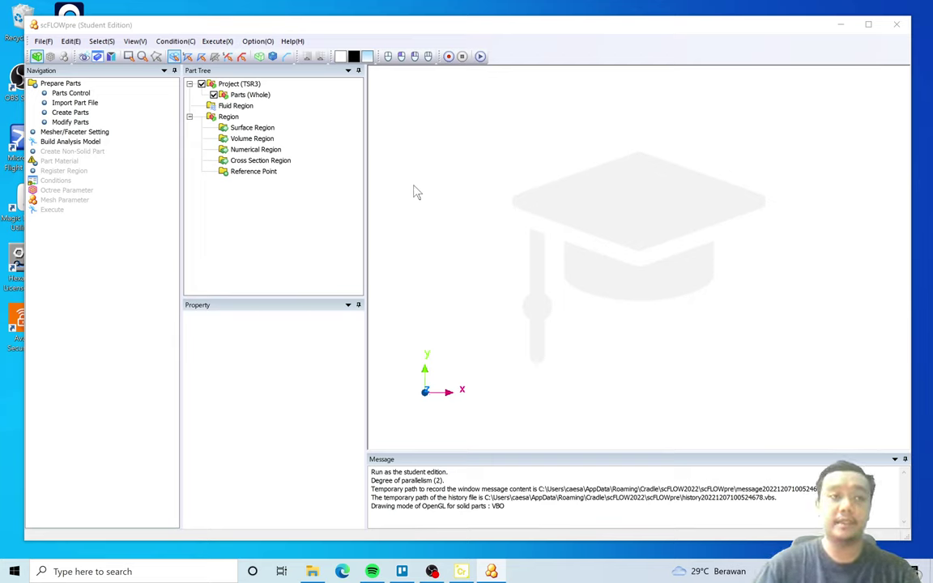
click(535, 37)
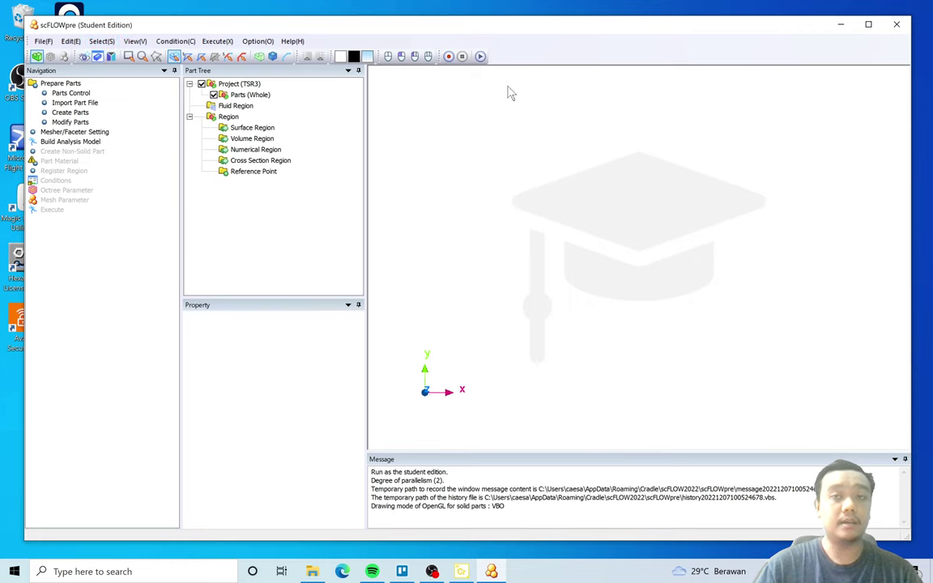
drag(598, 37, 588, 36)
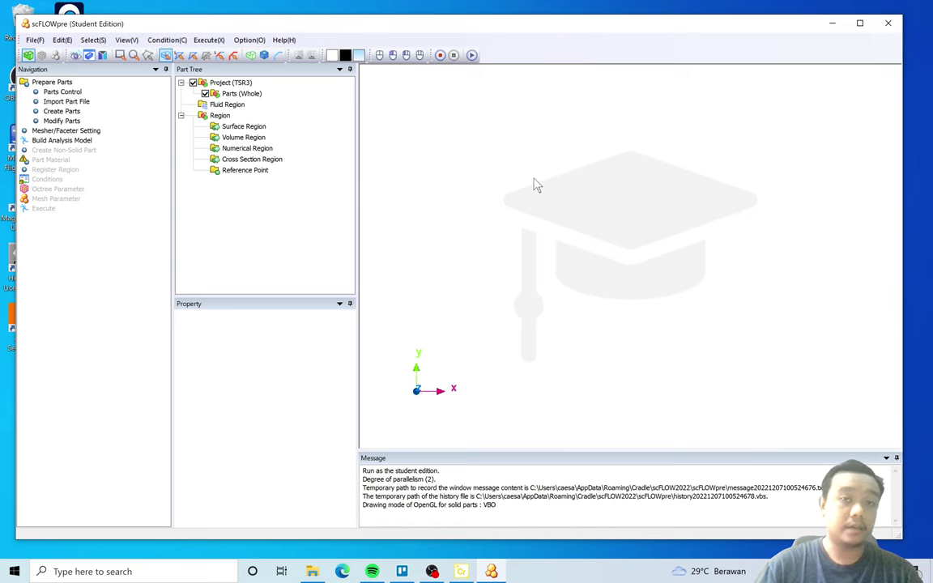
Import the HAWT_full XT geometry file from Documents\DEMO_AND_POC\CRADLE_CFD\external_flow\HAWT into the project.
click(34, 39)
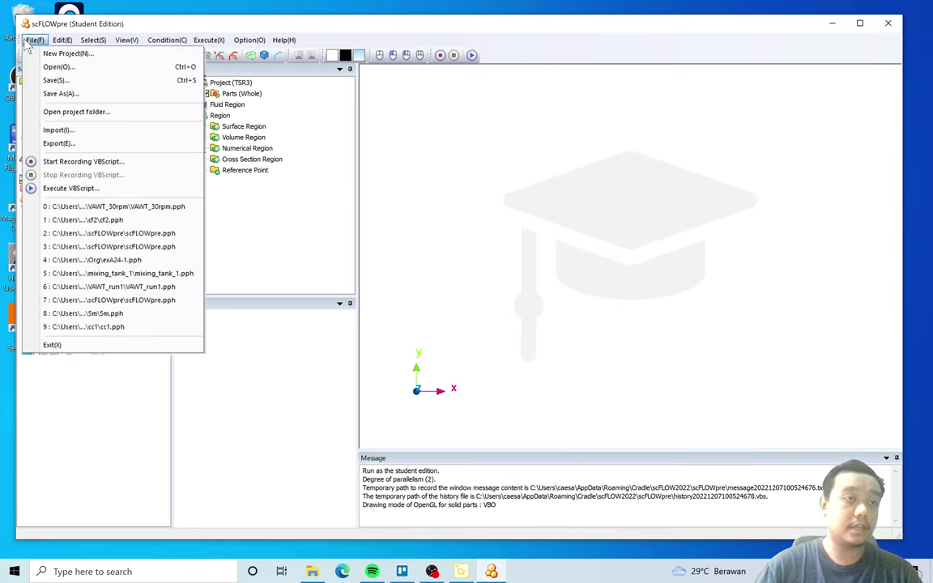
click(64, 131)
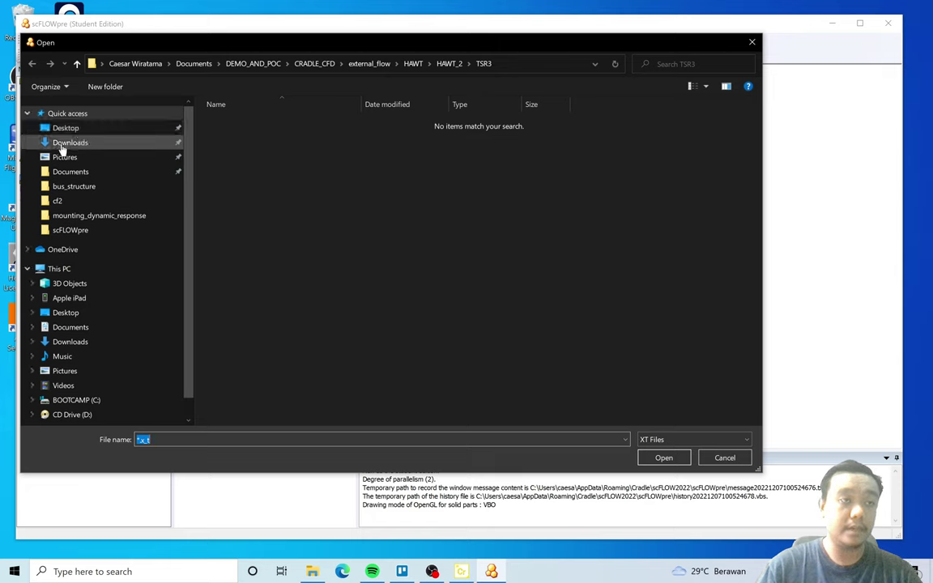
click(85, 172)
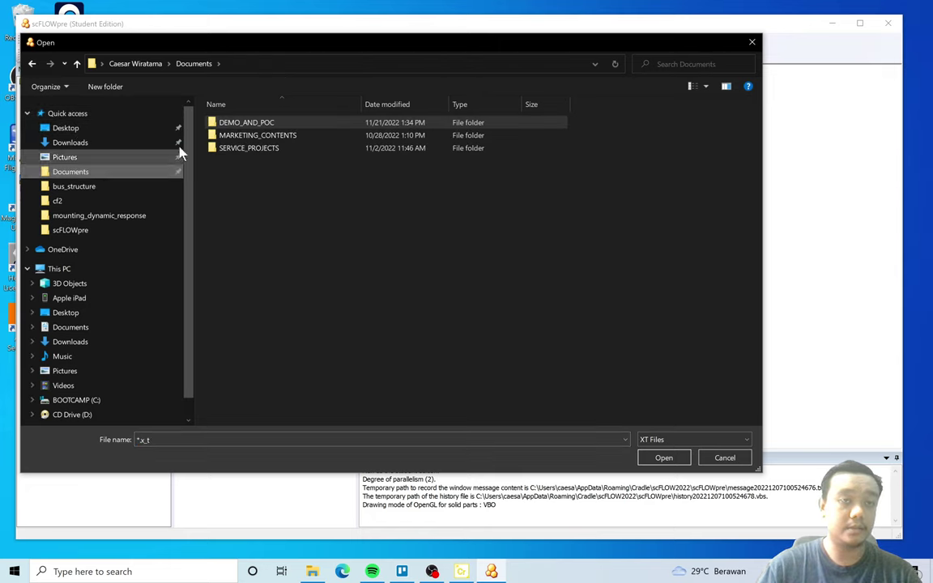
double_click(276, 128)
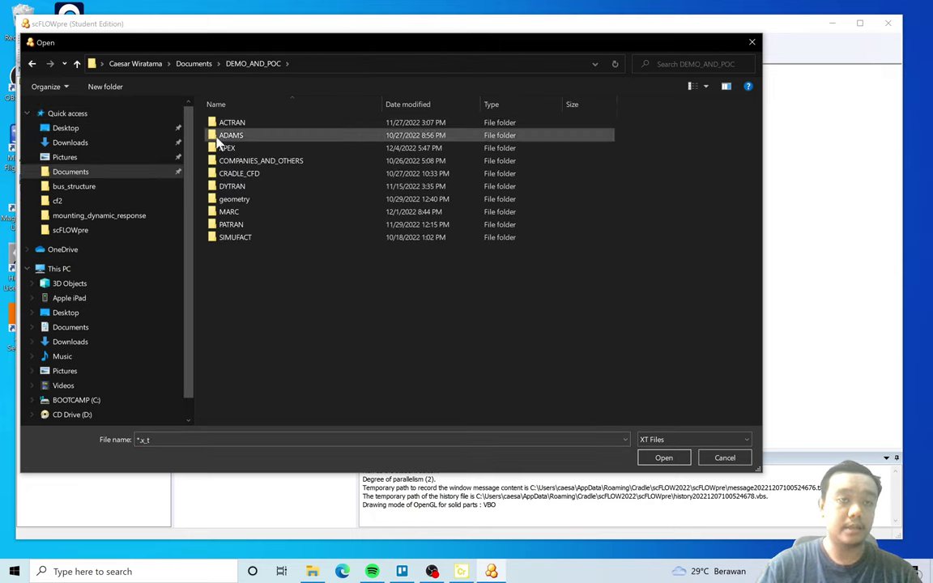
double_click(267, 174)
double_click(250, 149)
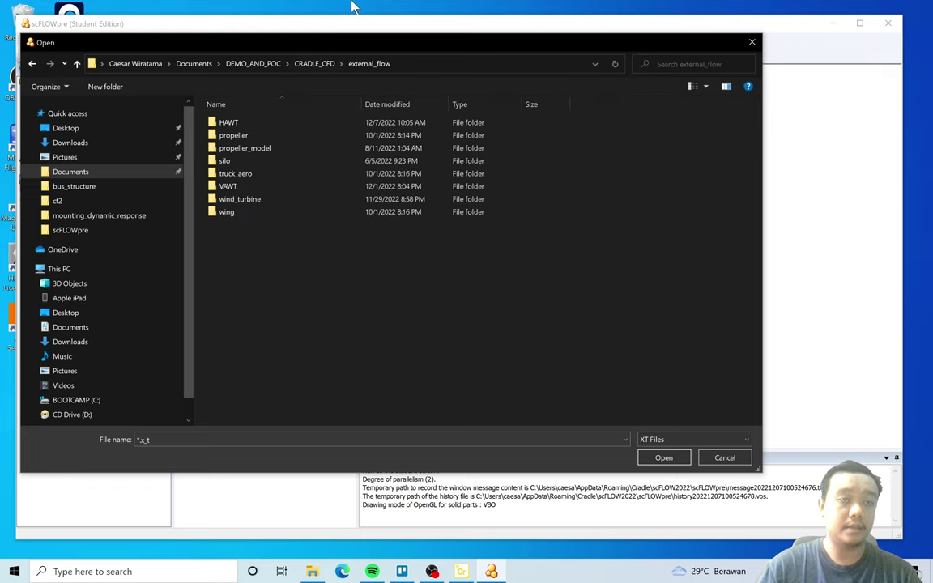
double_click(248, 124)
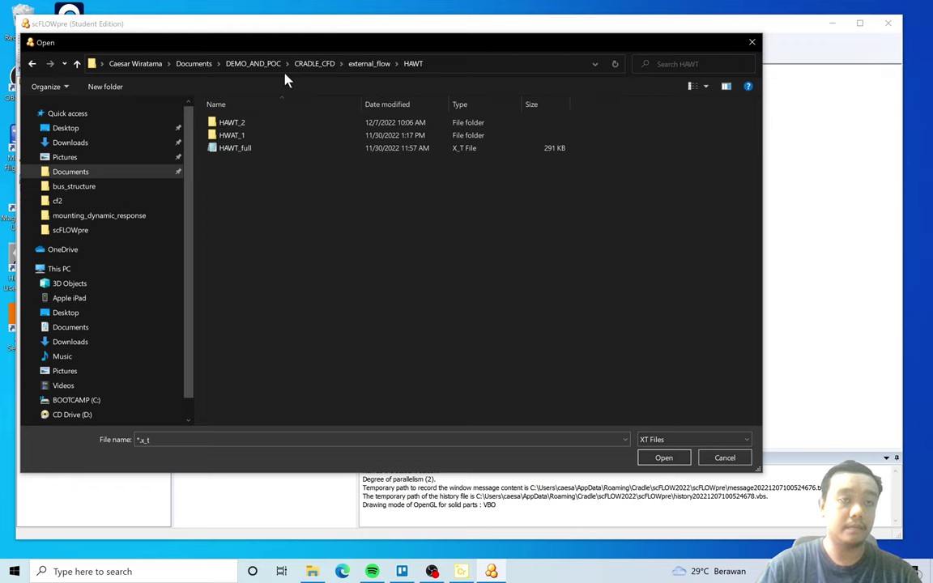
click(264, 151)
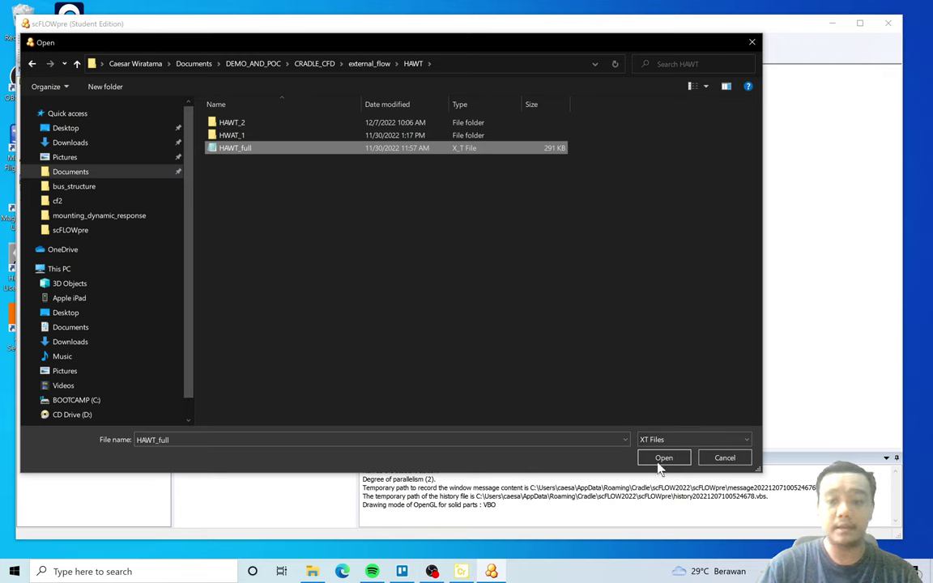
click(672, 440)
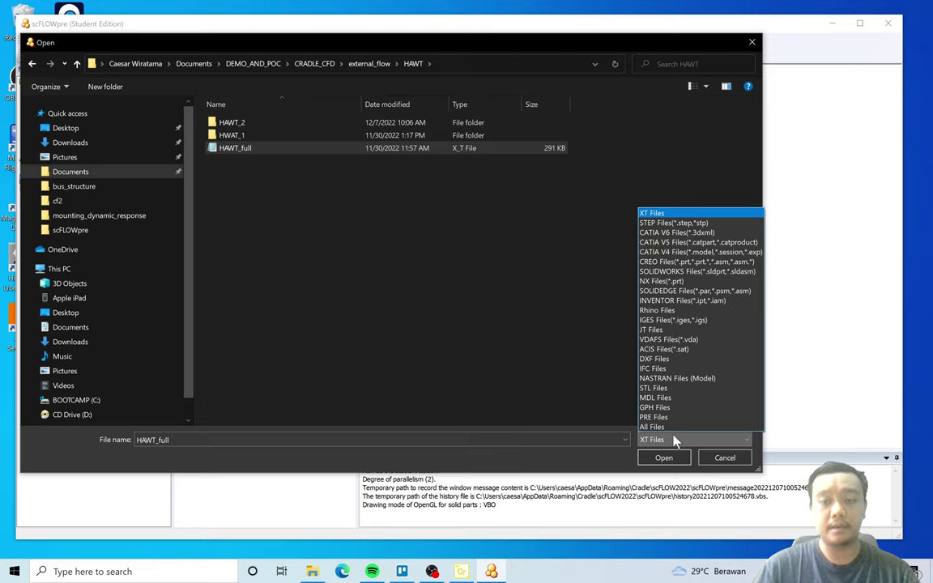
click(673, 440)
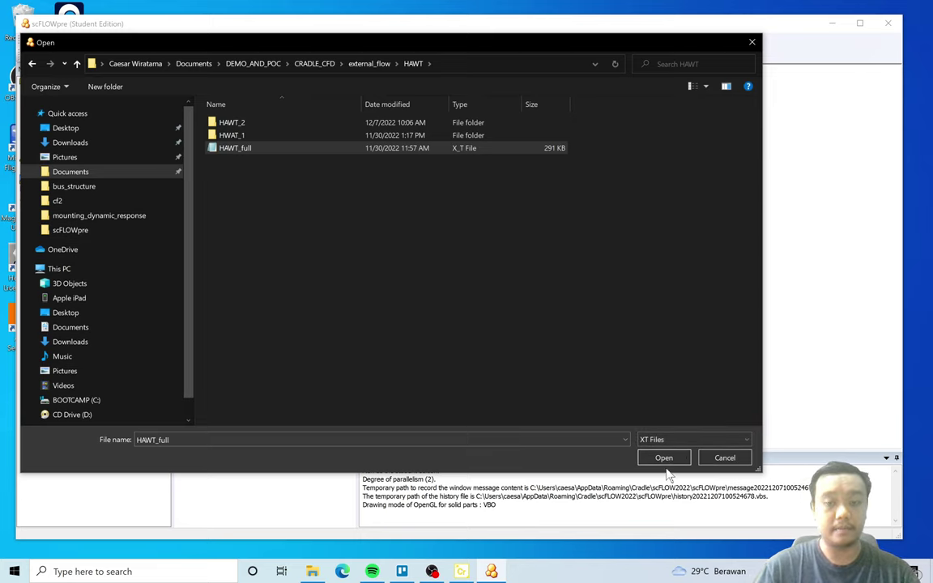
click(664, 459)
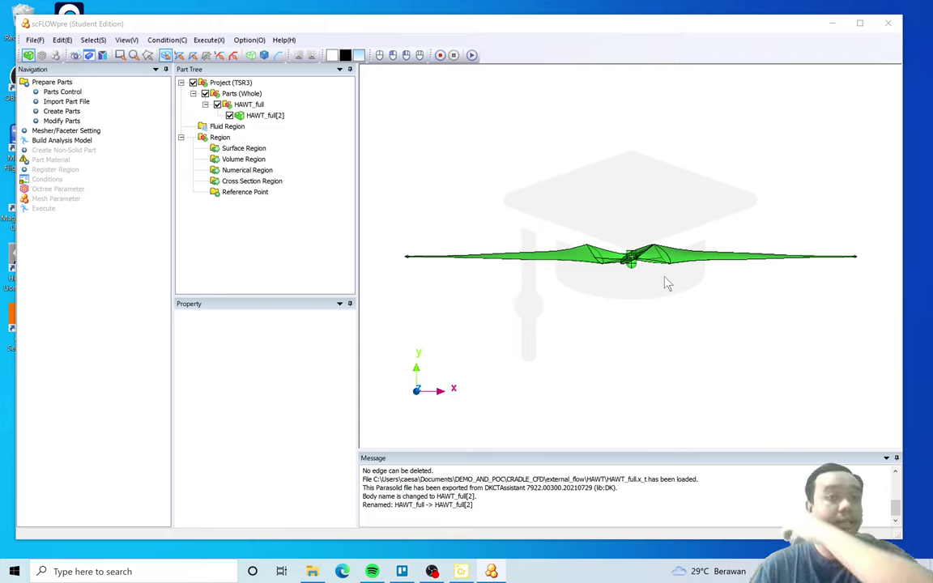
middle_drag(666, 283, 795, 245)
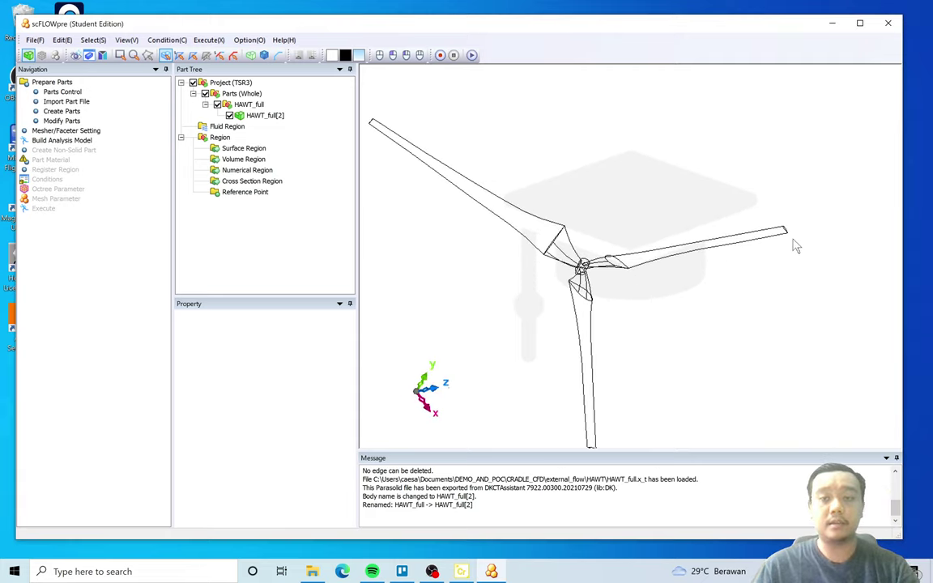
mouse_move(816, 197)
middle_down()
mouse_move(677, 349)
mouse_move(680, 368)
mouse_move(653, 326)
mouse_move(641, 327)
middle_up()
scroll(681, 358, up, 3)
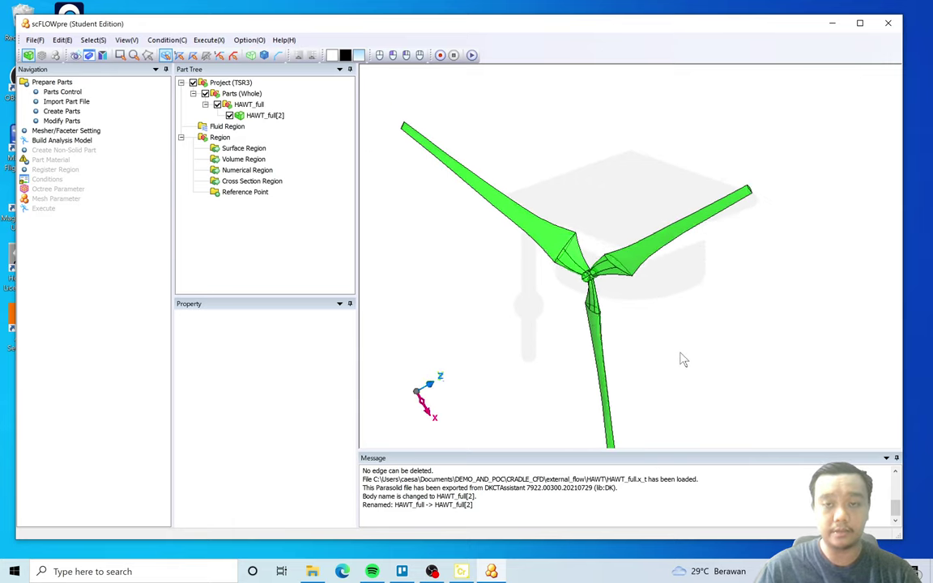
Start a new cylinder part and name it enclosure.
mouse_move(654, 368)
middle_down()
mouse_move(658, 306)
mouse_move(520, 315)
mouse_move(454, 356)
middle_up()
scroll(640, 209, up, 5)
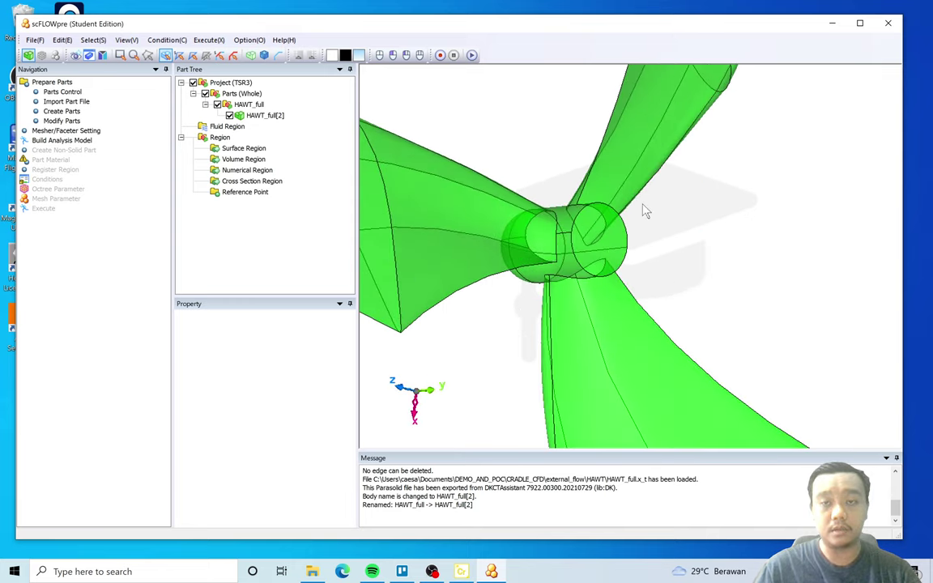
scroll(623, 225, down, 5)
mouse_move(648, 227)
middle_down()
mouse_move(761, 230)
mouse_move(759, 261)
mouse_move(760, 242)
mouse_move(713, 242)
middle_up()
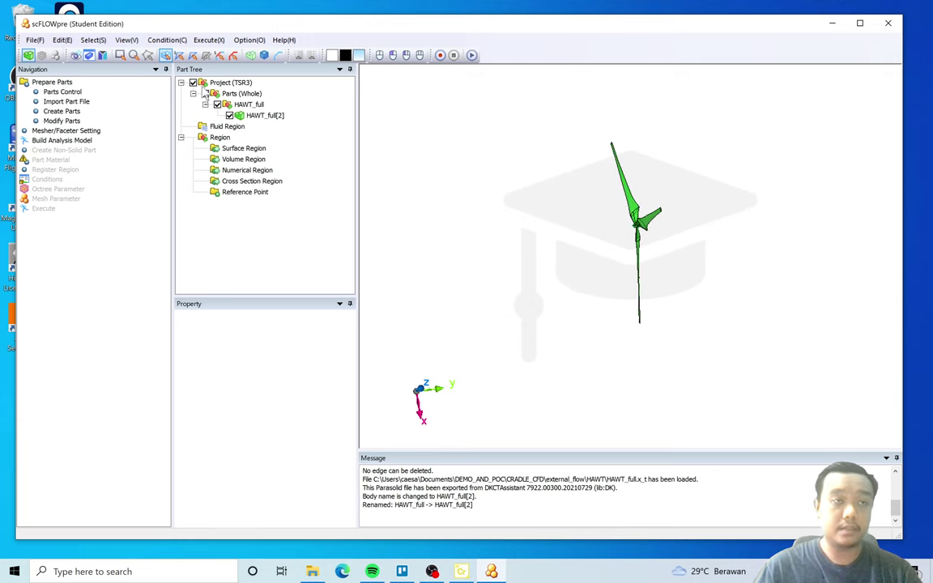
click(60, 111)
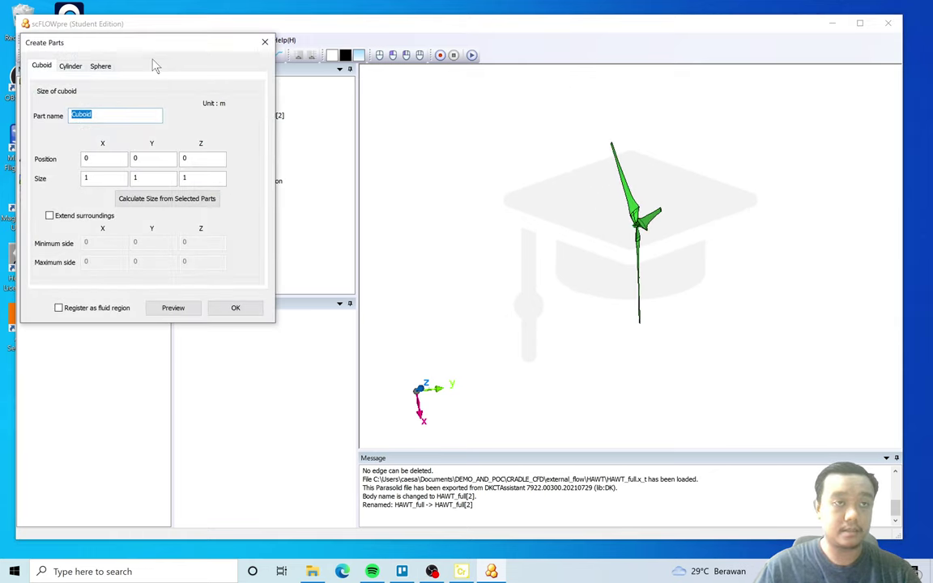
drag(154, 42, 226, 55)
click(137, 78)
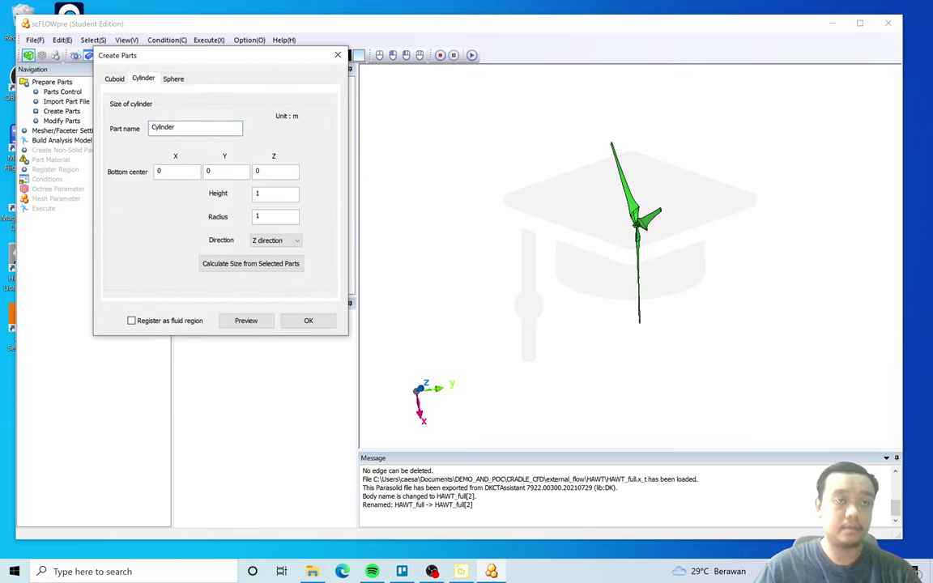
key(Tab)
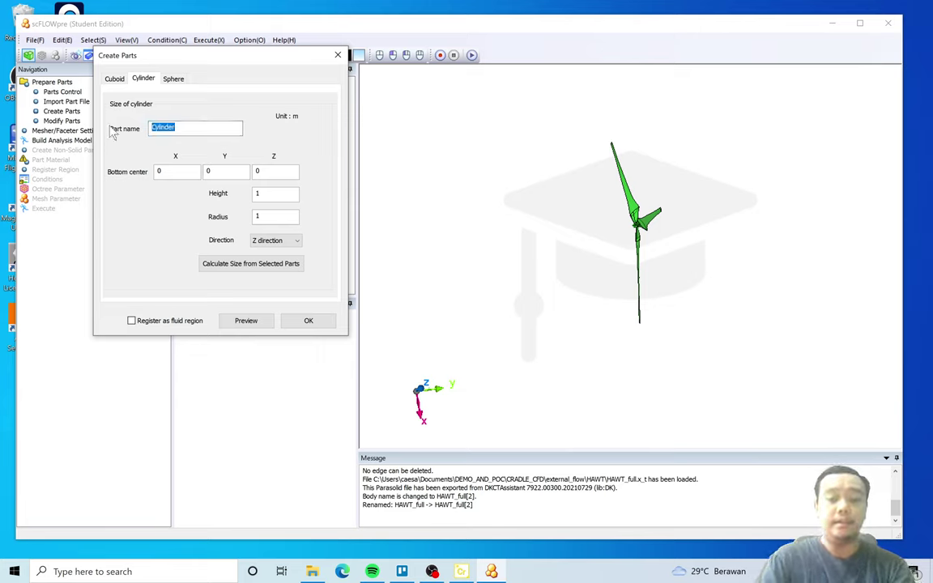
text(enclosure)
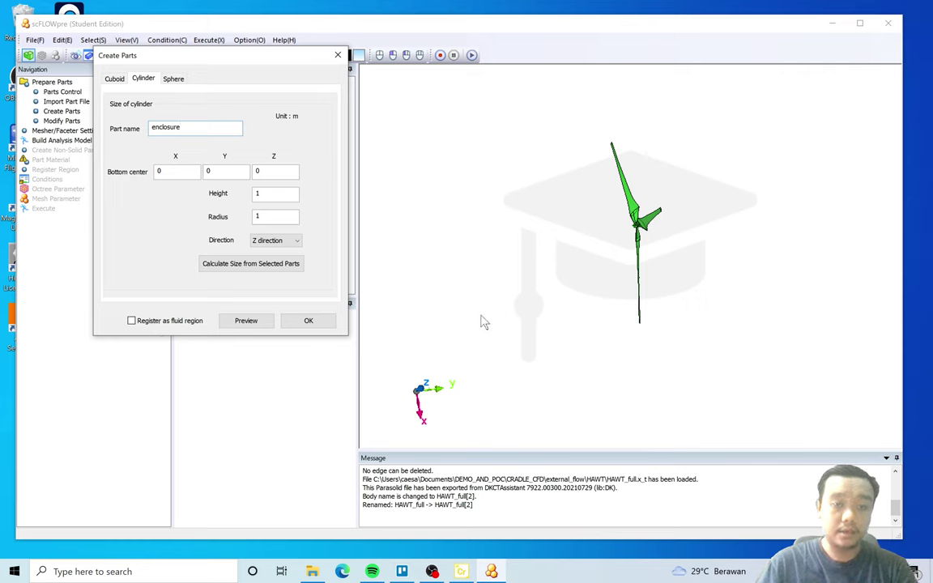
Orient the enclosure cylinder along the Y direction, register it as a fluid region and preview it around the rotor.
drag(481, 324, 386, 355)
click(288, 242)
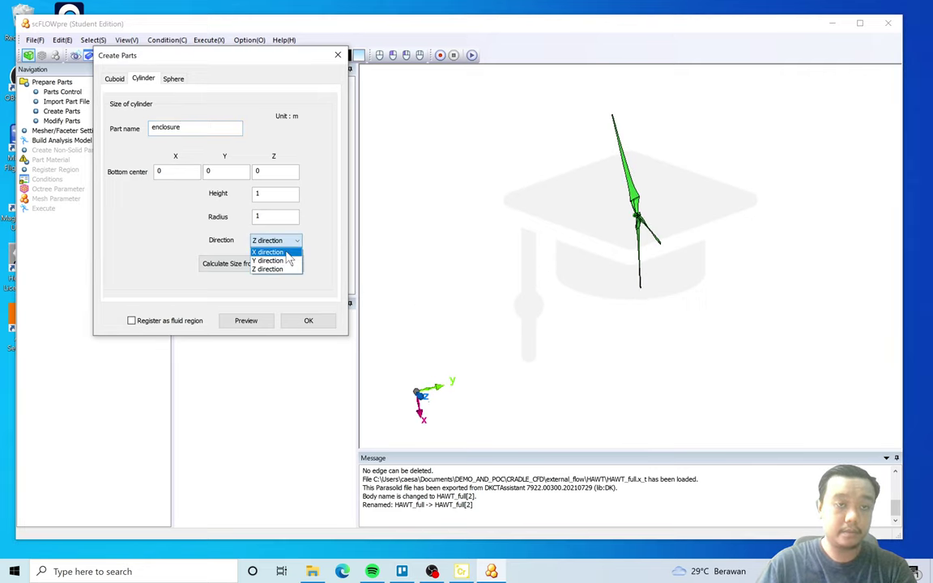
click(270, 260)
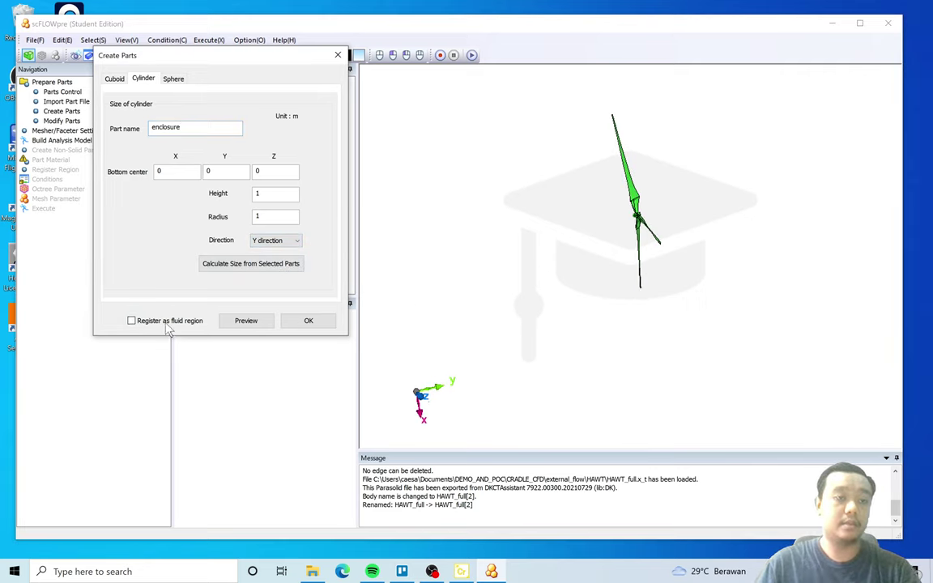
click(246, 321)
drag(506, 308, 632, 309)
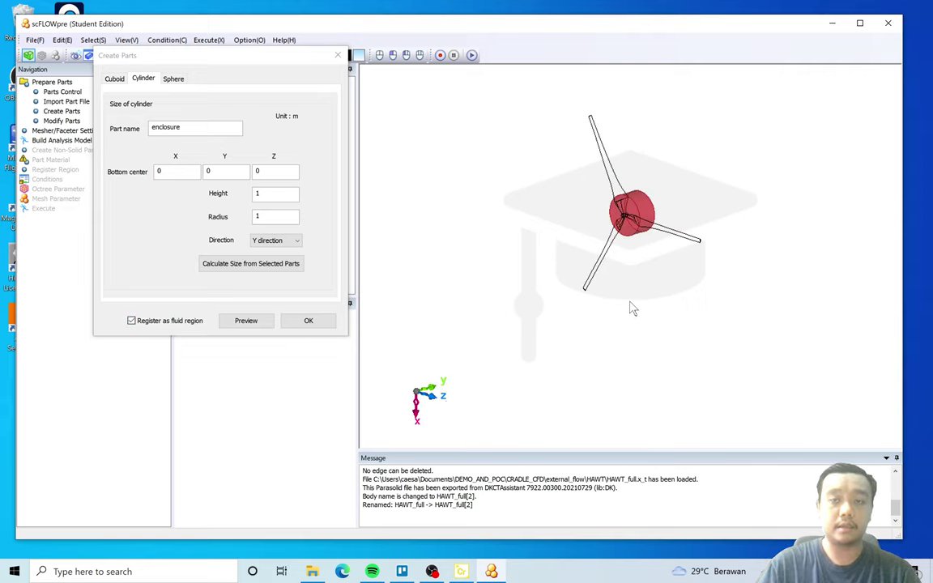
Try a radius of 5 m for the enclosure cylinder and preview it against the blades.
double_click(275, 216)
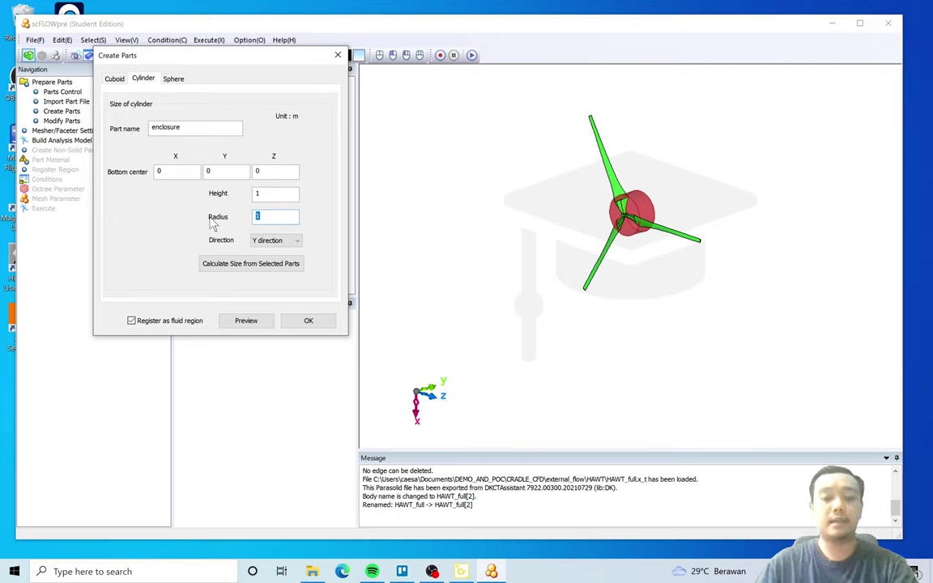
text(5)
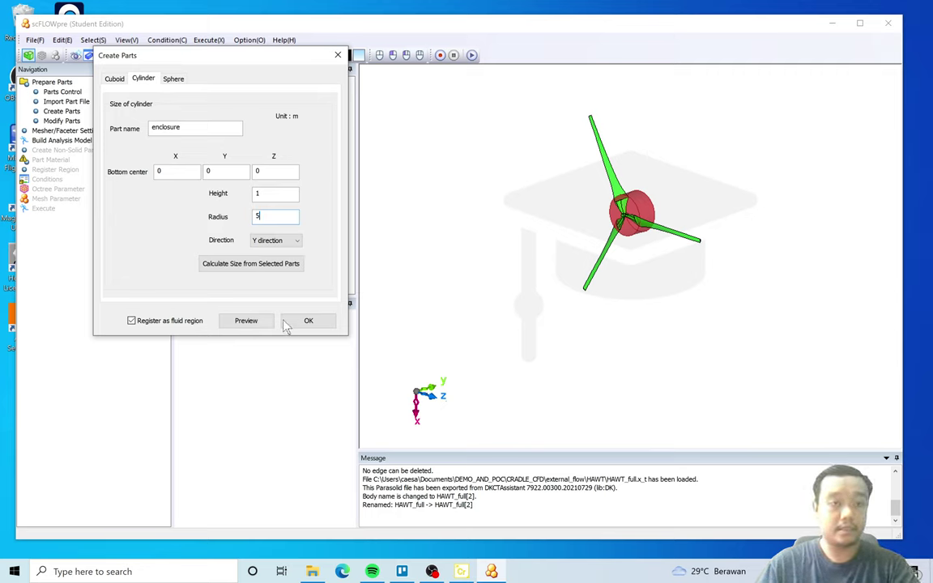
click(246, 321)
drag(523, 320, 474, 303)
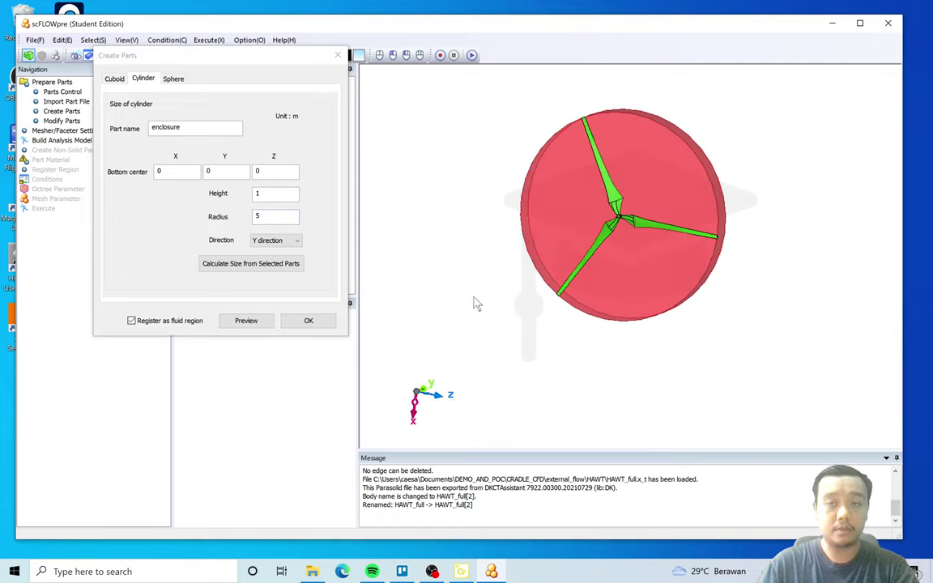
Set the enclosure cylinder's radius to 10 m and preview it.
double_click(271, 216)
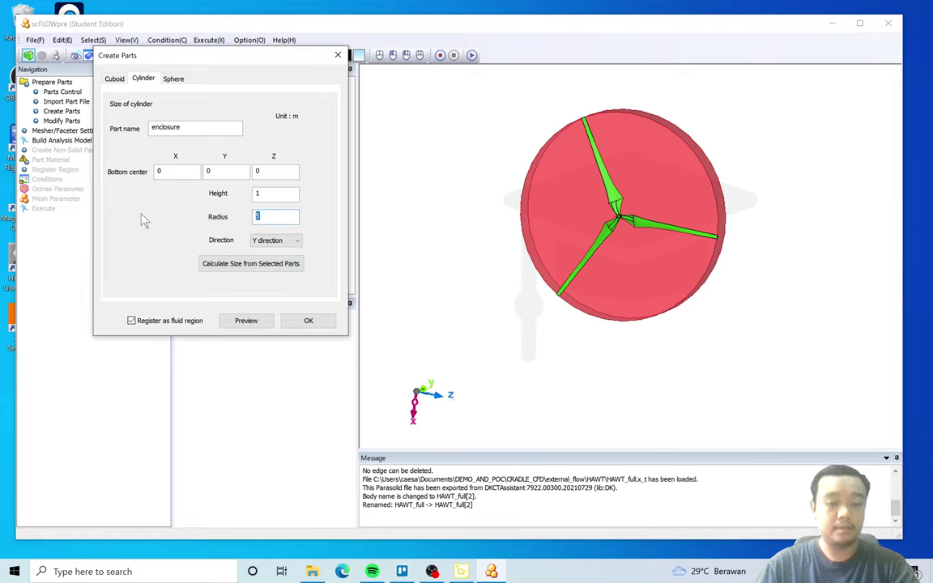
text(10)
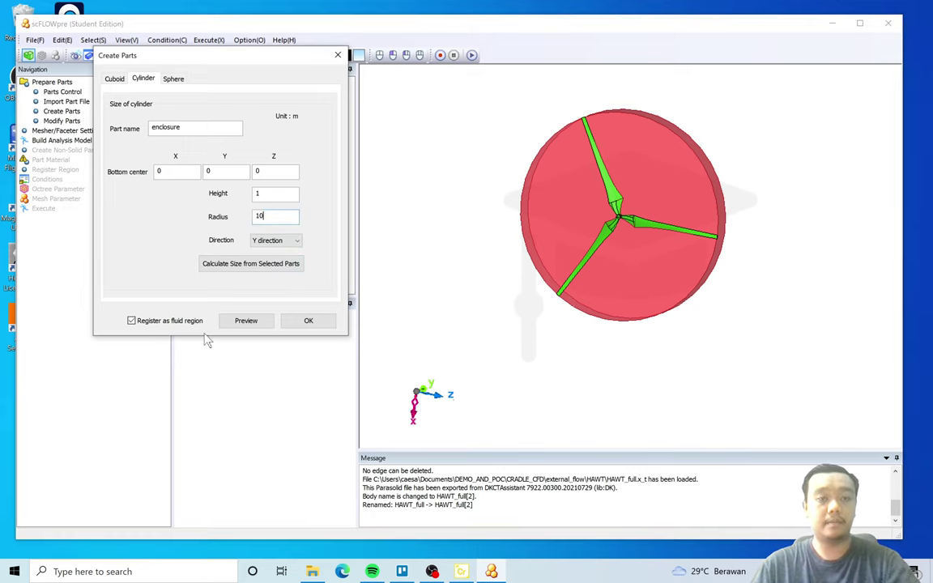
click(247, 321)
scroll(462, 306, down, 3)
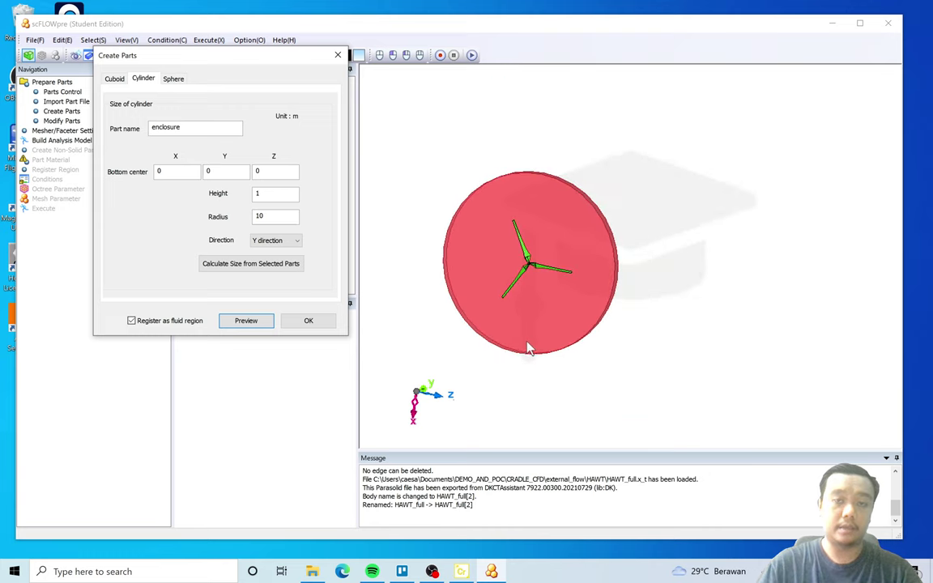
Examine the clearance between the blade tips and the previewed enclosure, and the cylinder's depth along the rotor axis.
drag(531, 347, 511, 351)
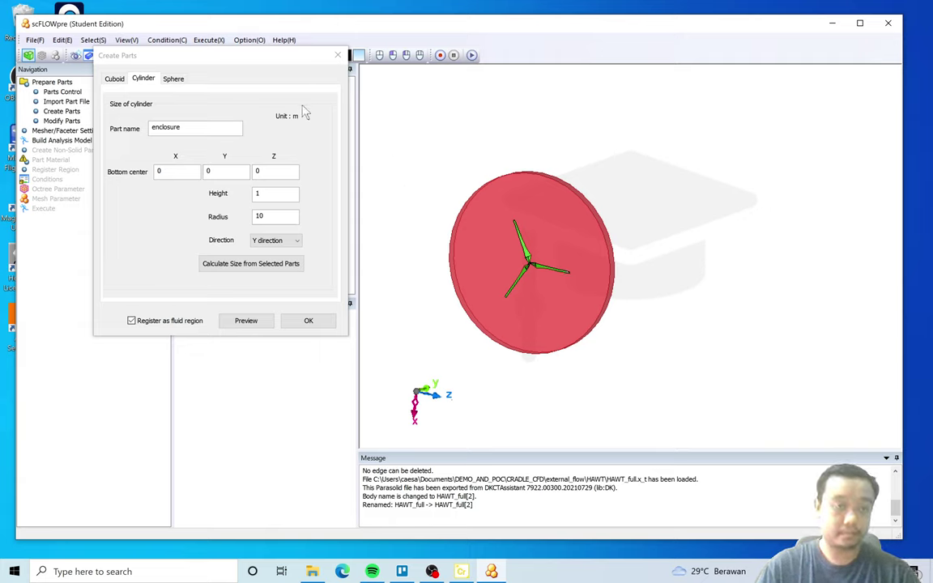
scroll(524, 271, up, 4)
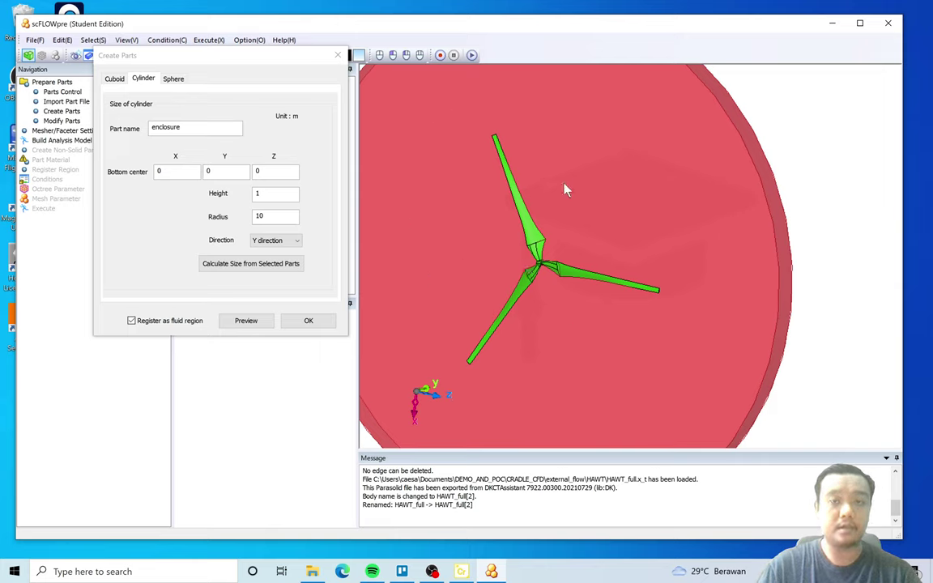
scroll(569, 257, down, 4)
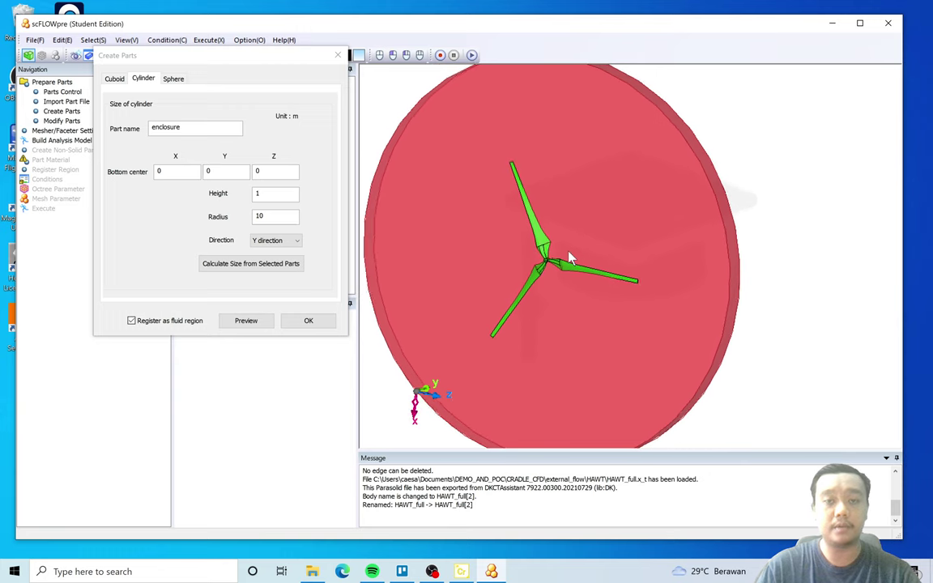
scroll(559, 251, up, 5)
scroll(552, 247, up, 1)
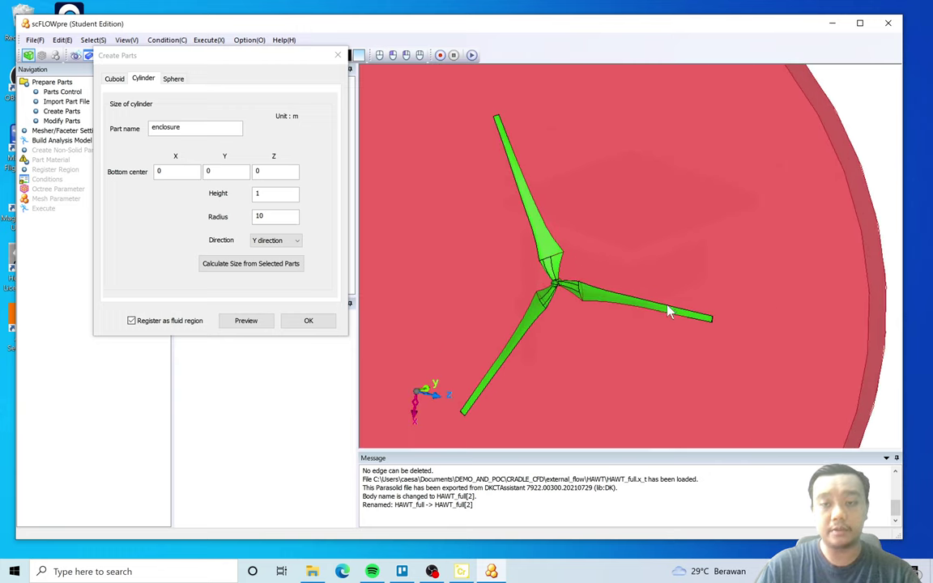
scroll(590, 296, down, 5)
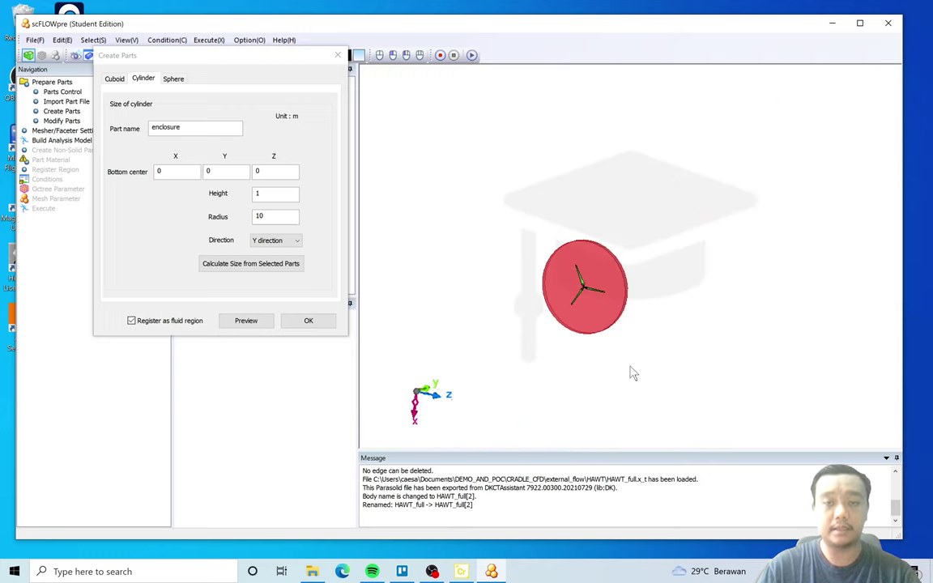
middle_drag(630, 372, 572, 365)
scroll(567, 301, up, 3)
scroll(567, 301, up, 1)
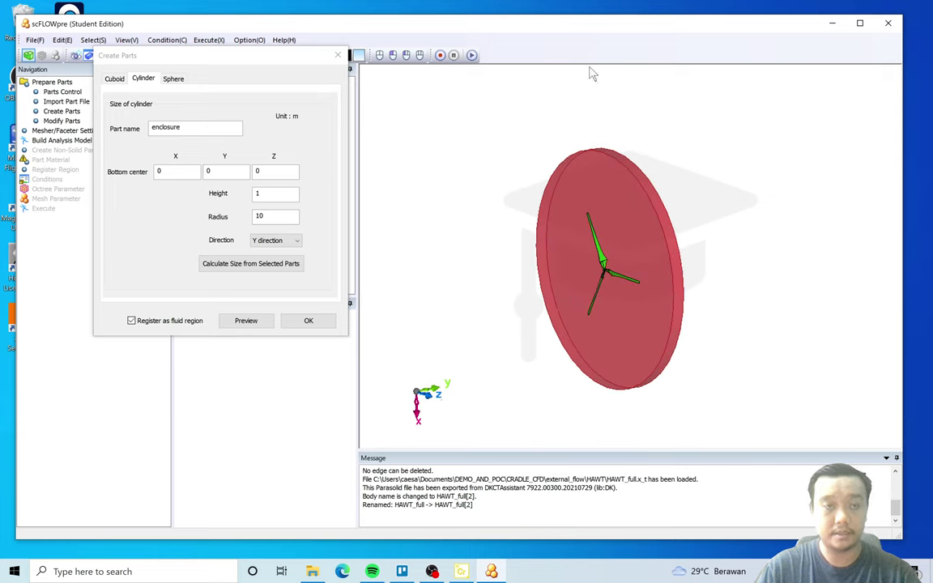
Try a height of 10 m for the enclosure cylinder and preview its length behind the rotor.
click(267, 193)
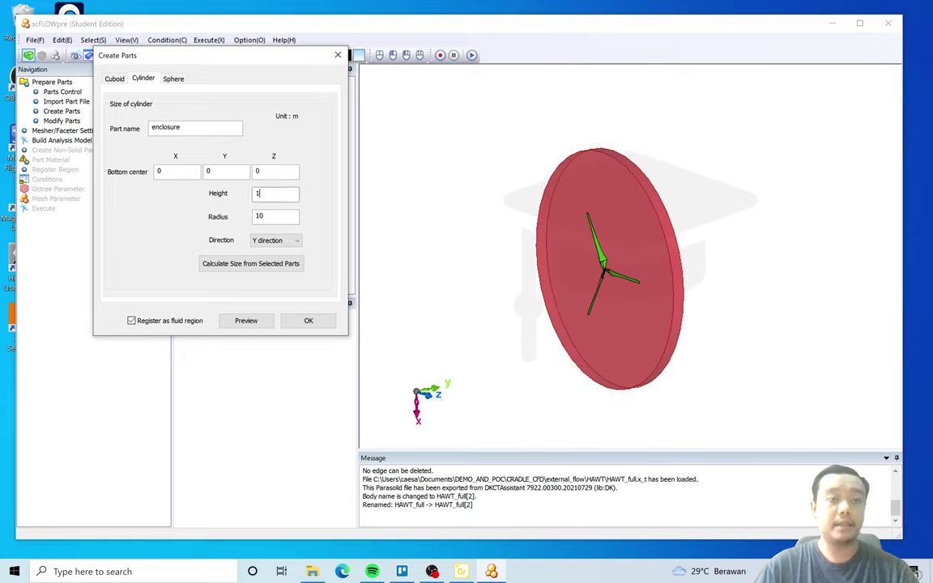
text(0)
click(246, 320)
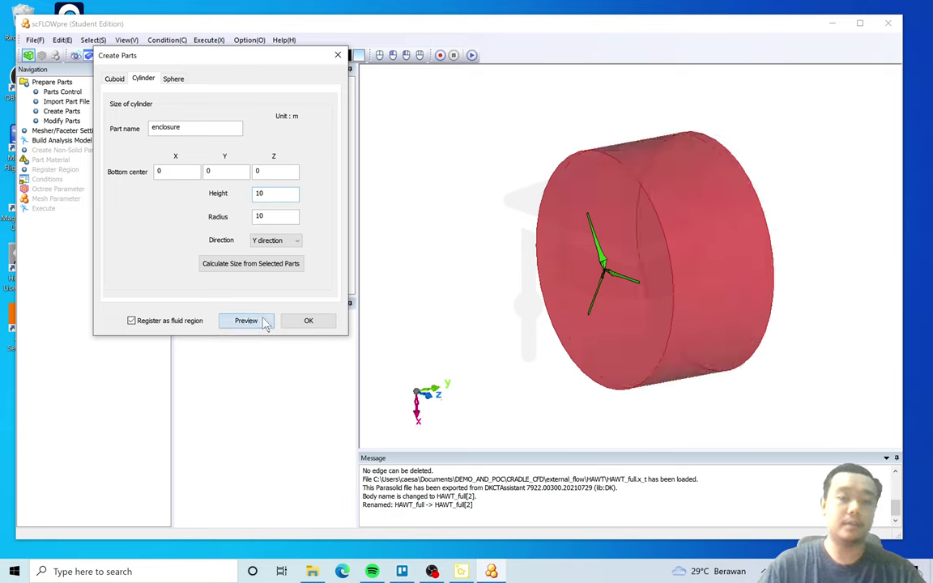
drag(551, 312, 497, 285)
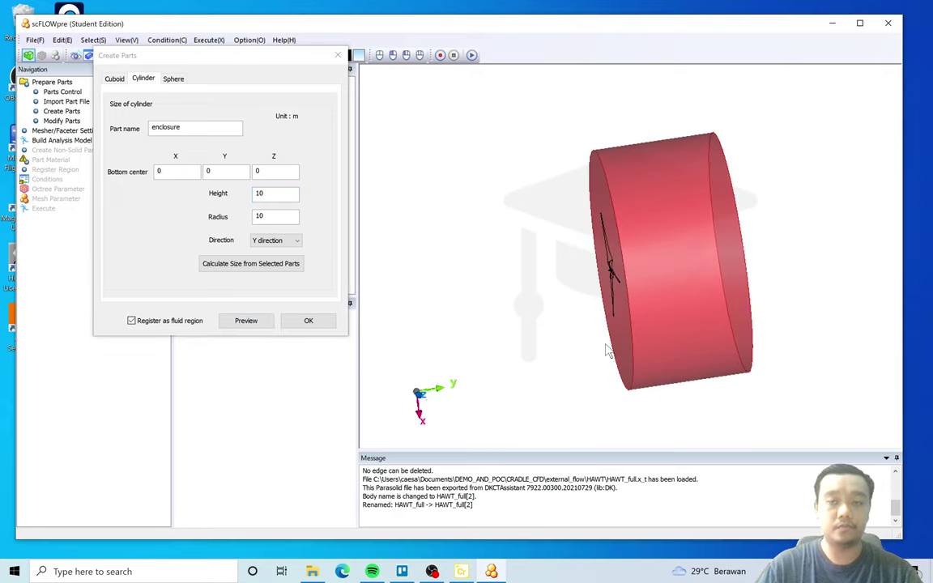
Set the enclosure cylinder's height to 20 m and preview it.
double_click(257, 193)
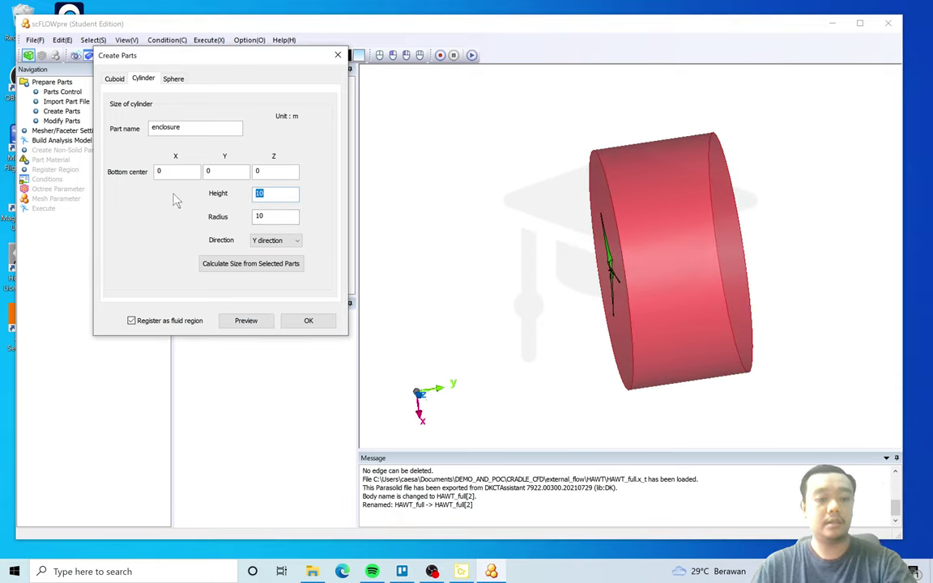
text(20)
click(246, 321)
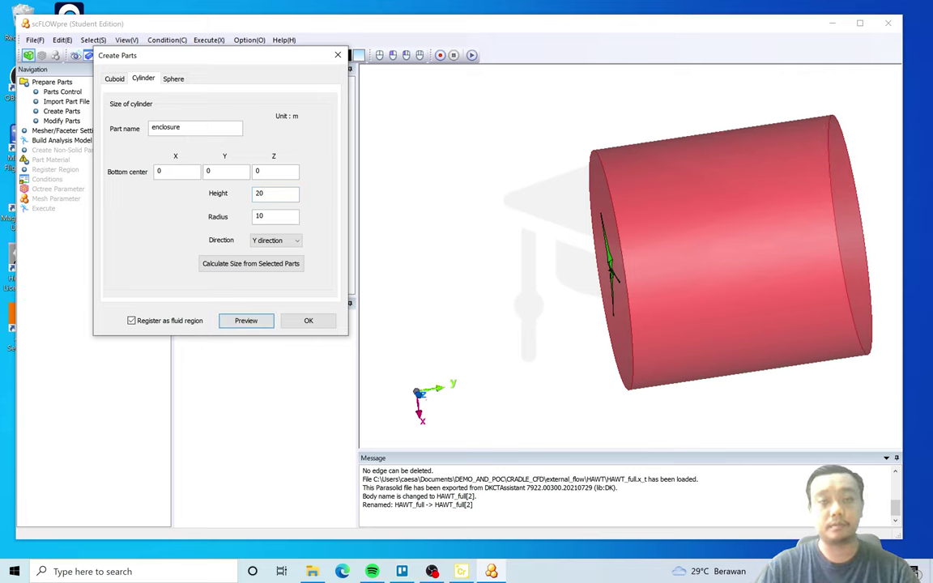
drag(453, 304, 479, 285)
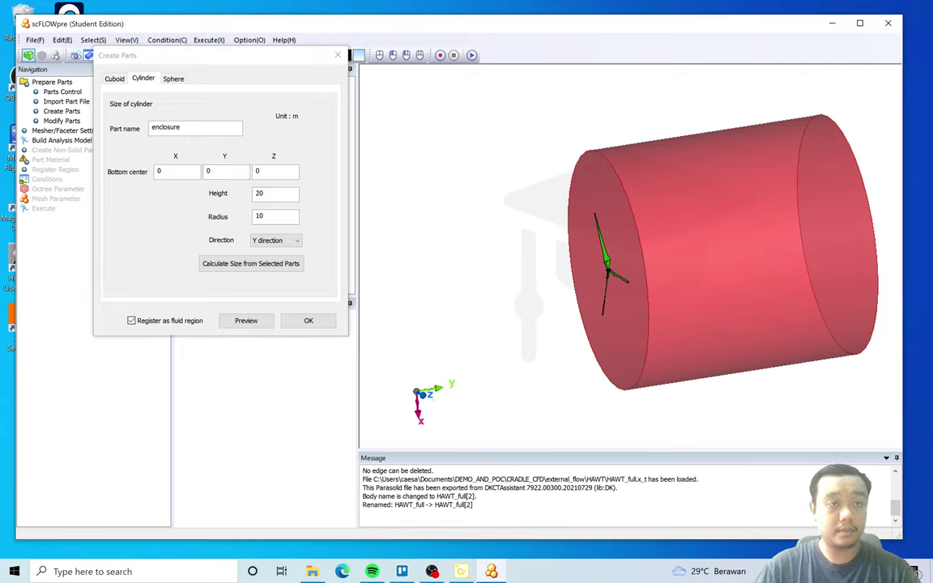
Move the enclosure's bottom center to Y = -5 m, preview it, and create the cylinder part.
double_click(209, 170)
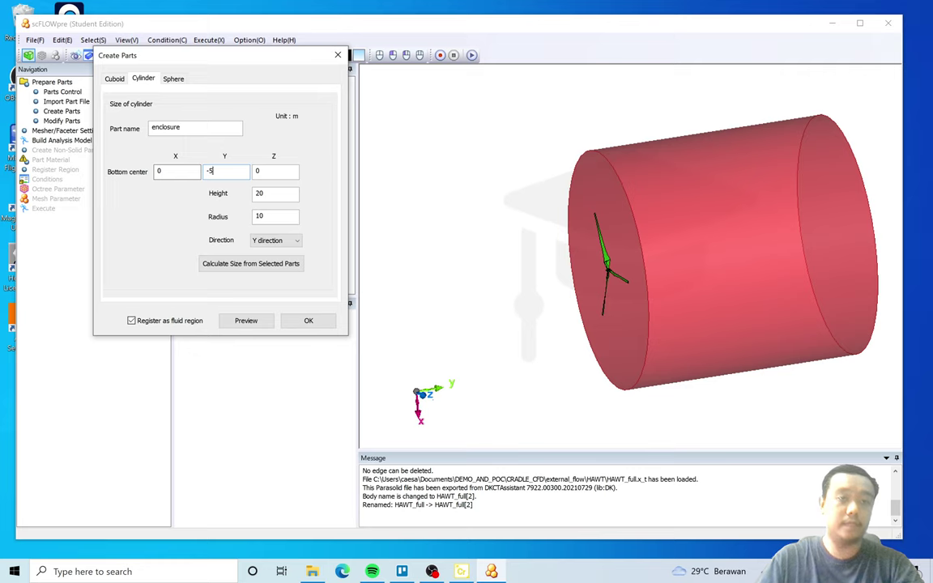
text(-5)
click(247, 320)
drag(645, 335, 489, 259)
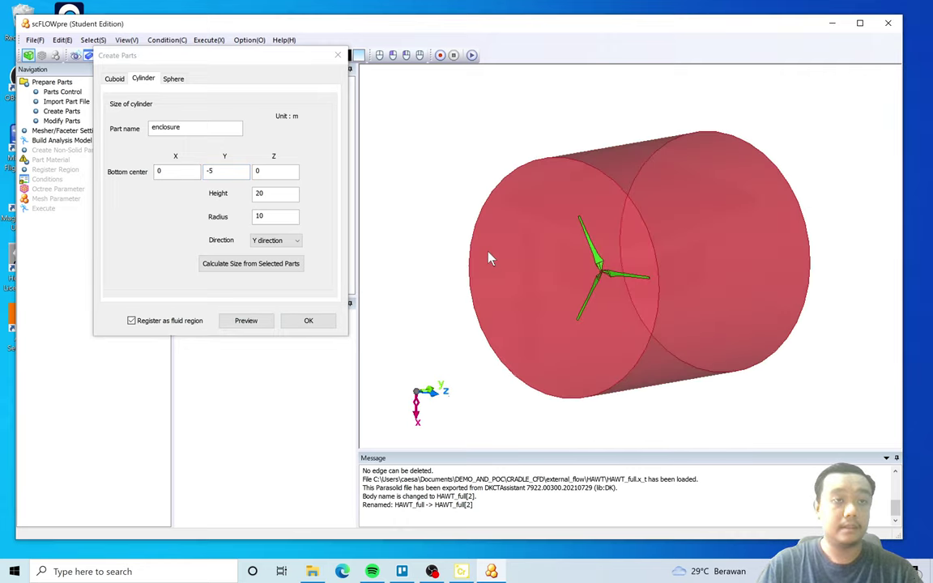
click(307, 322)
Release the HAWT_full assembly so the rotor body sits directly under the whole parts list.
drag(833, 337, 698, 281)
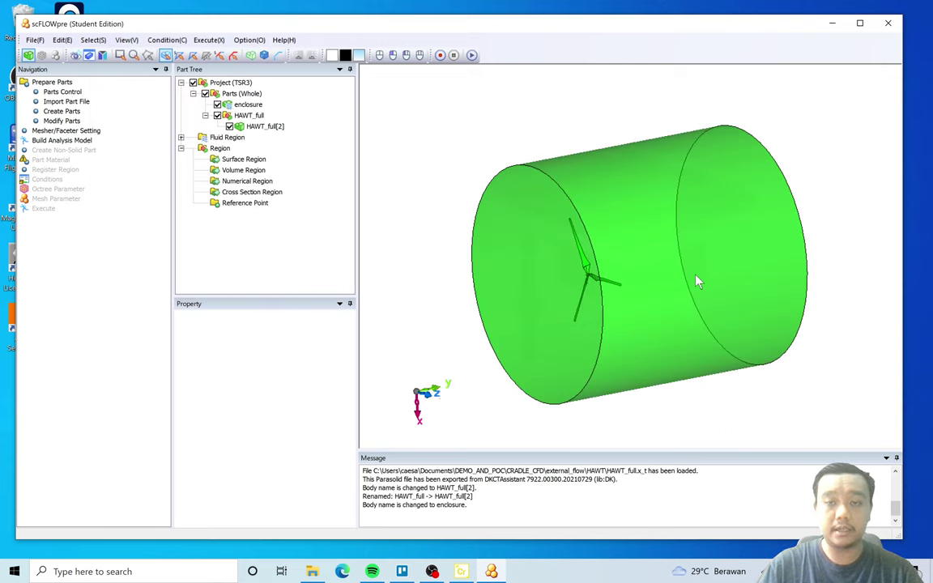
mouse_move(649, 343)
mouse_down()
mouse_move(645, 323)
mouse_move(639, 335)
mouse_move(552, 341)
mouse_move(672, 334)
mouse_move(590, 331)
mouse_move(611, 340)
mouse_up()
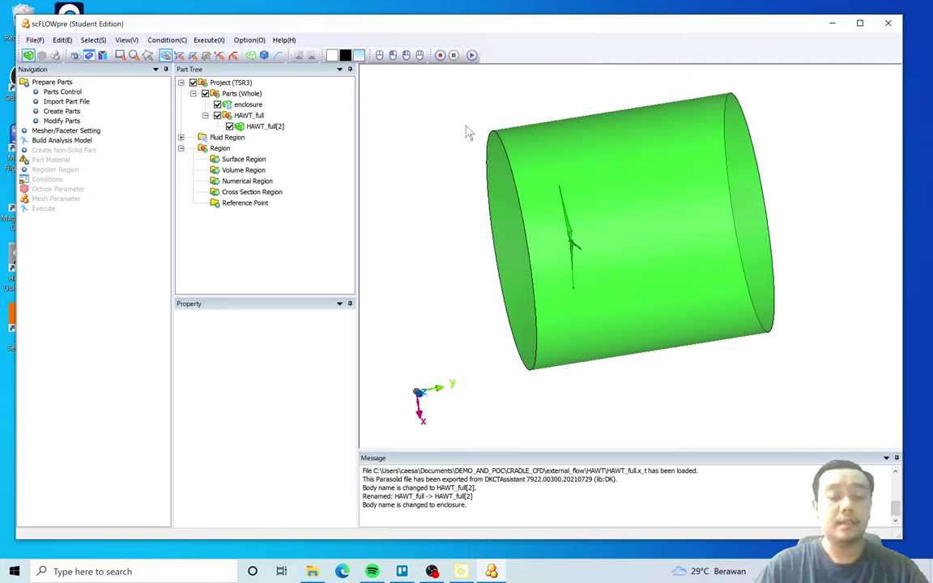
drag(468, 131, 501, 143)
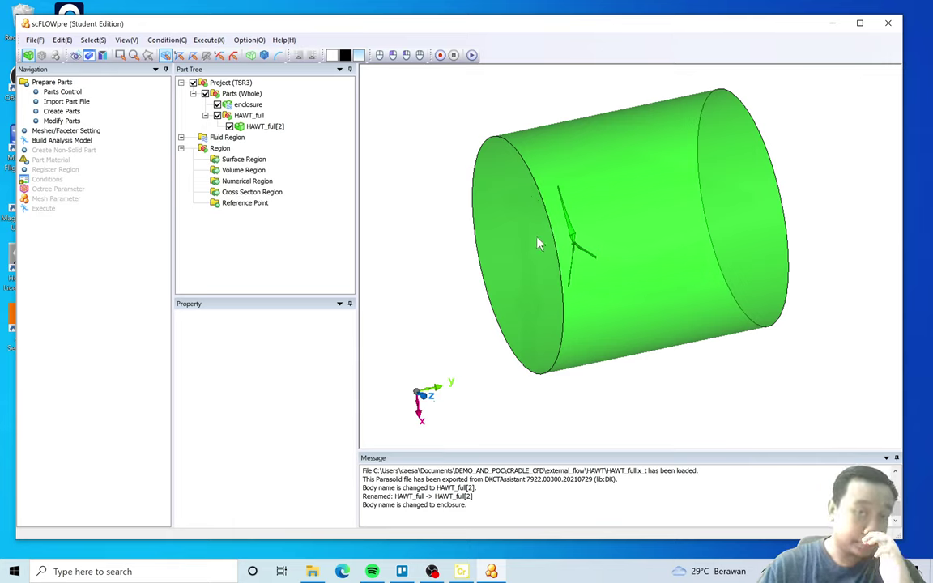
click(263, 127)
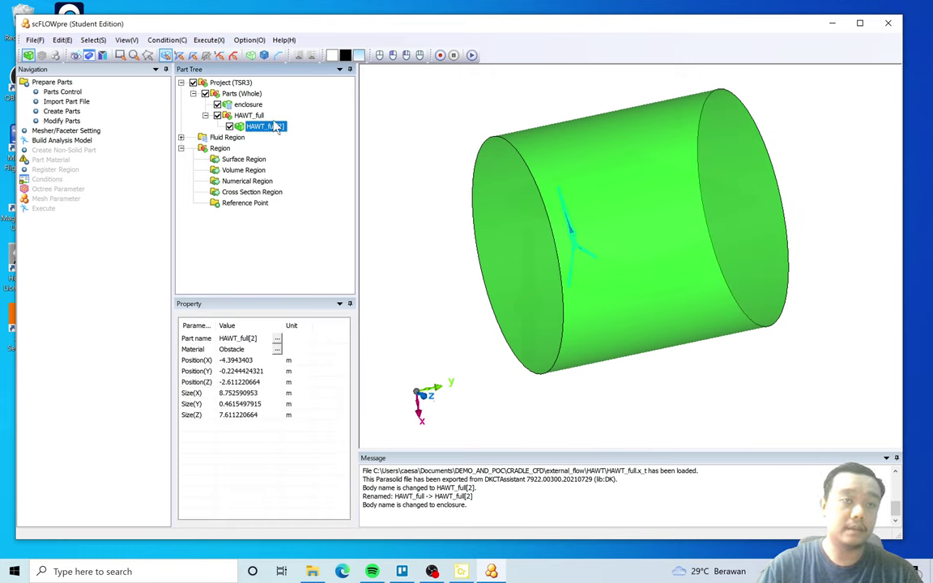
right_click(257, 116)
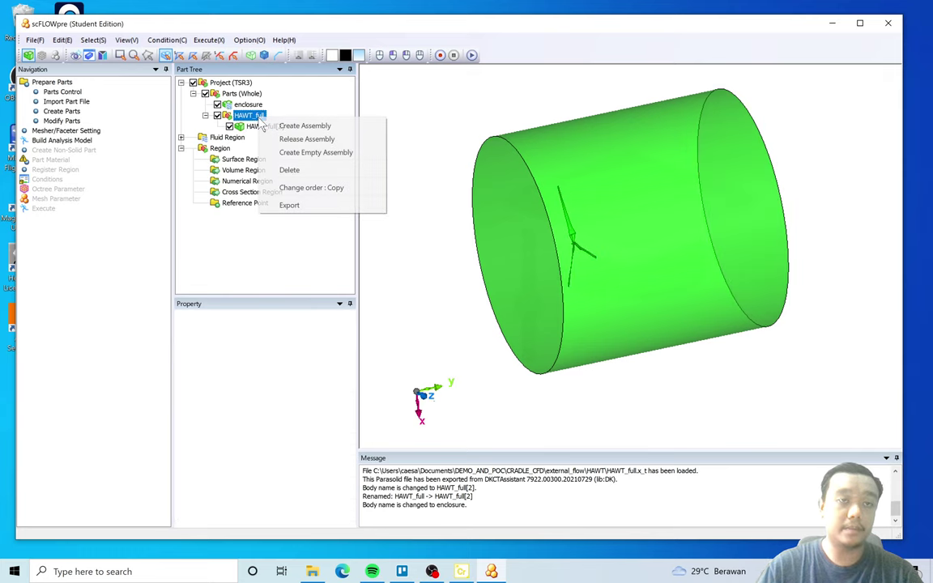
click(285, 138)
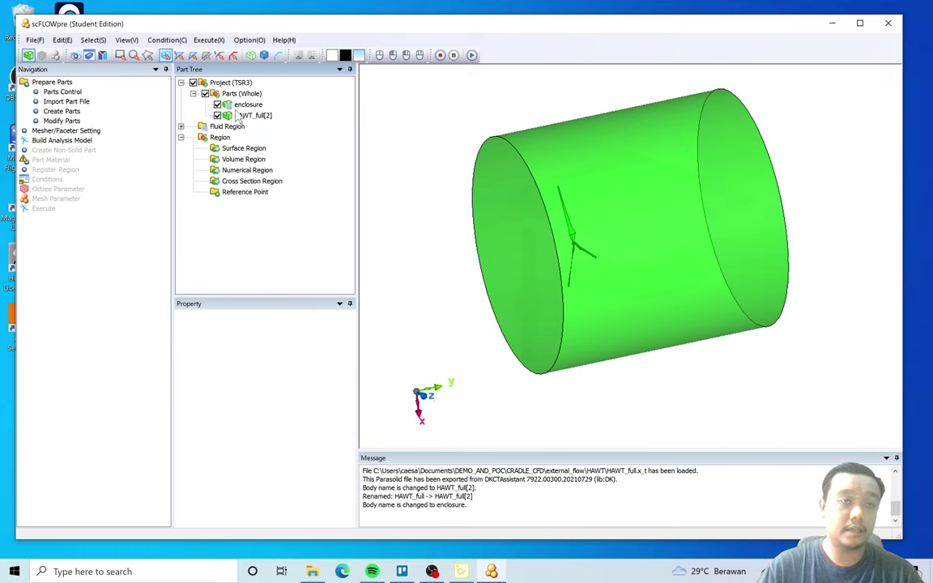
Build the analysis model from the enclosure and HAWT_full[2] parts.
click(247, 104)
mouse_move(242, 124)
mouse_down()
mouse_move(254, 104)
mouse_move(259, 119)
mouse_up()
click(456, 125)
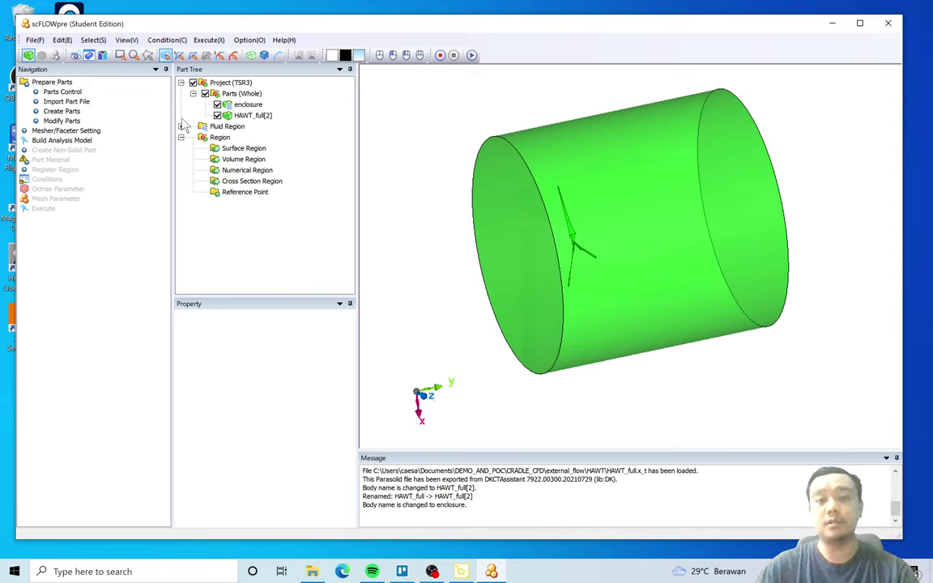
middle_drag(506, 125, 577, 256)
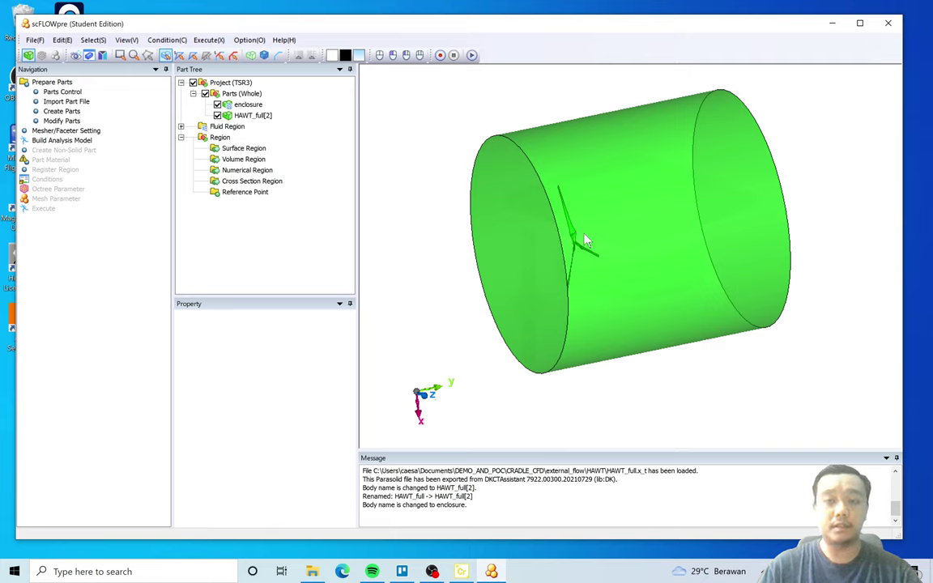
middle_drag(615, 259, 599, 247)
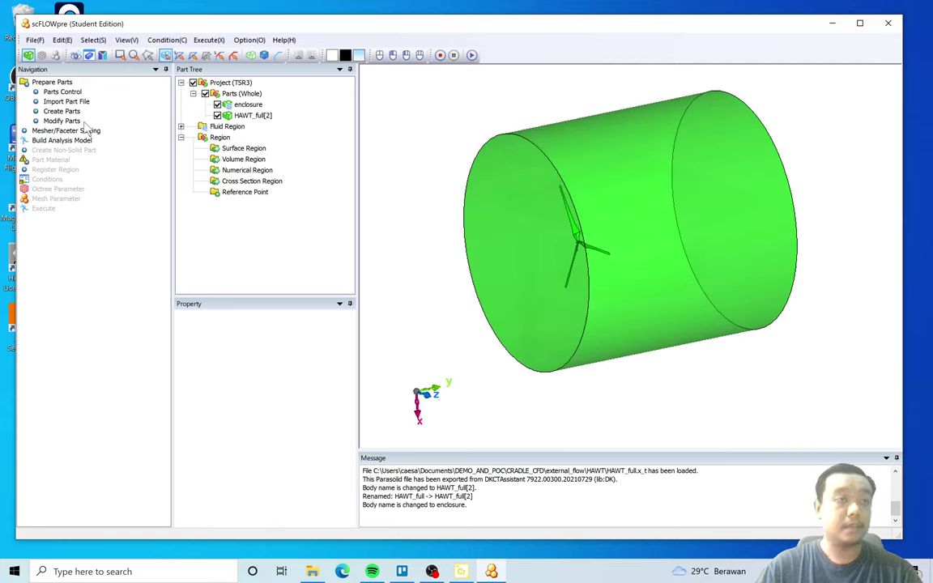
click(68, 142)
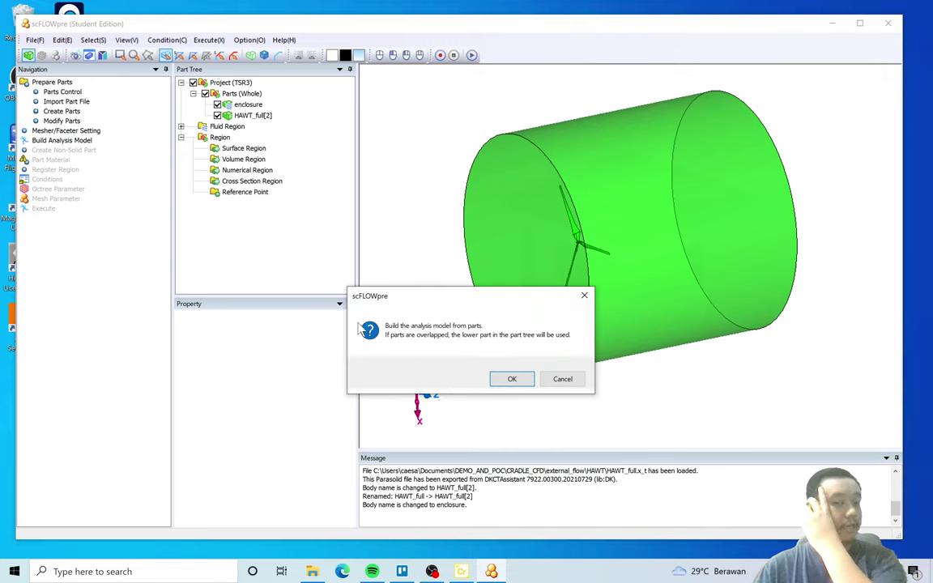
click(511, 379)
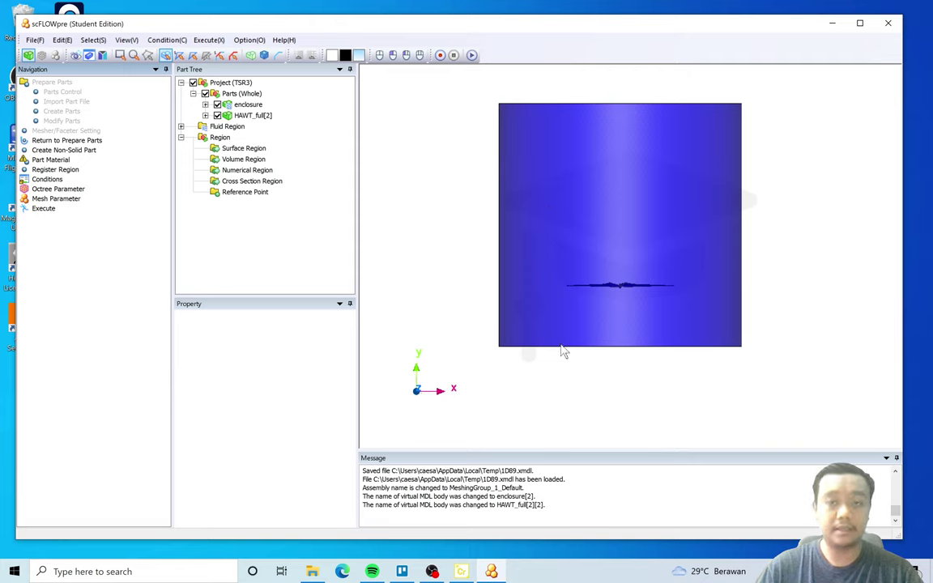
Assign the fluid material air(incompressible/20C) to the enclosure part and accept the material settings.
mouse_move(617, 345)
right_down()
mouse_move(686, 358)
mouse_move(615, 237)
mouse_move(559, 235)
mouse_move(592, 226)
right_up()
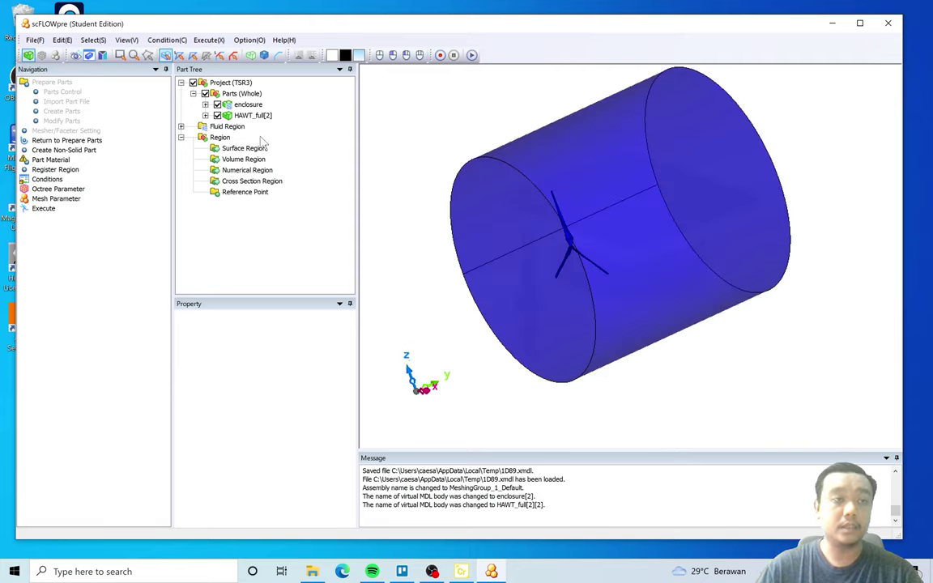
click(51, 159)
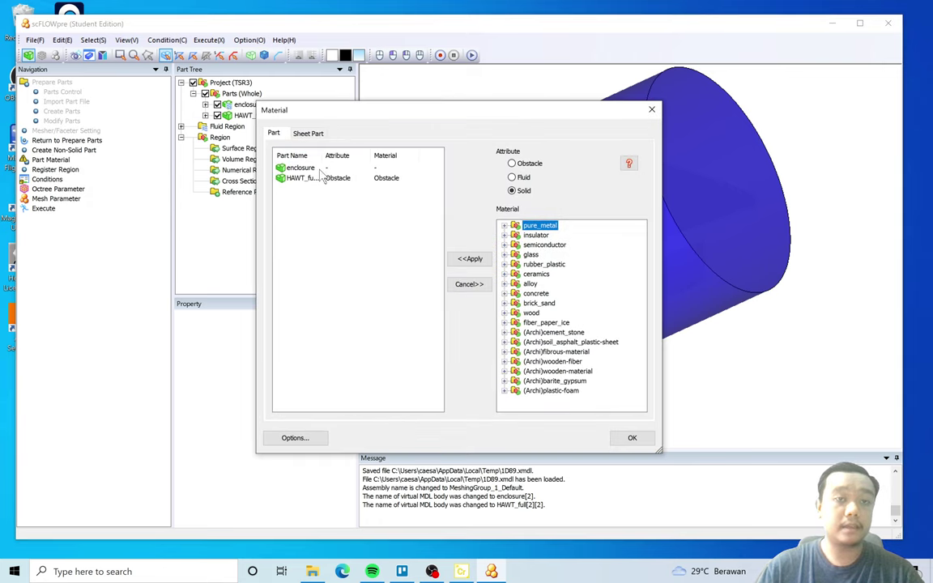
click(311, 181)
drag(326, 154, 347, 153)
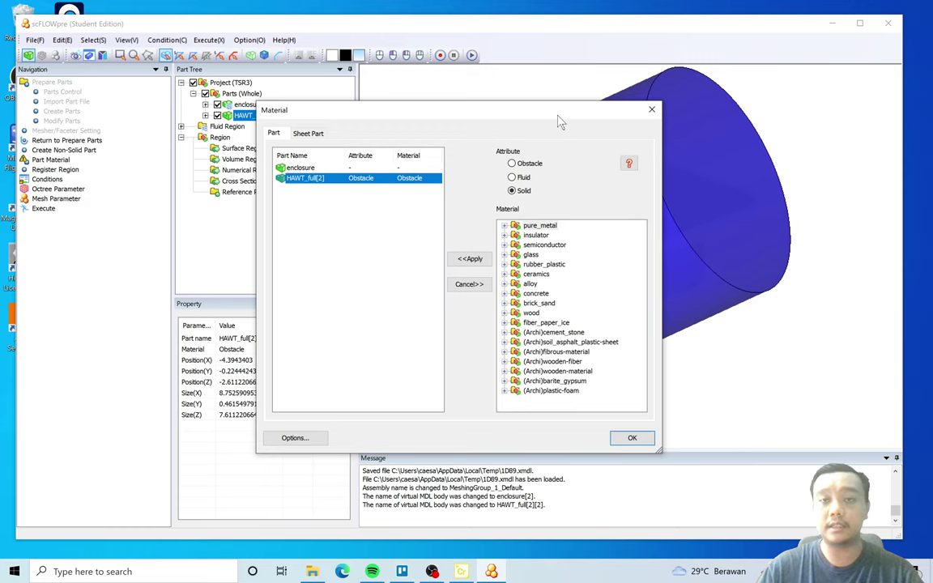
drag(523, 105, 376, 88)
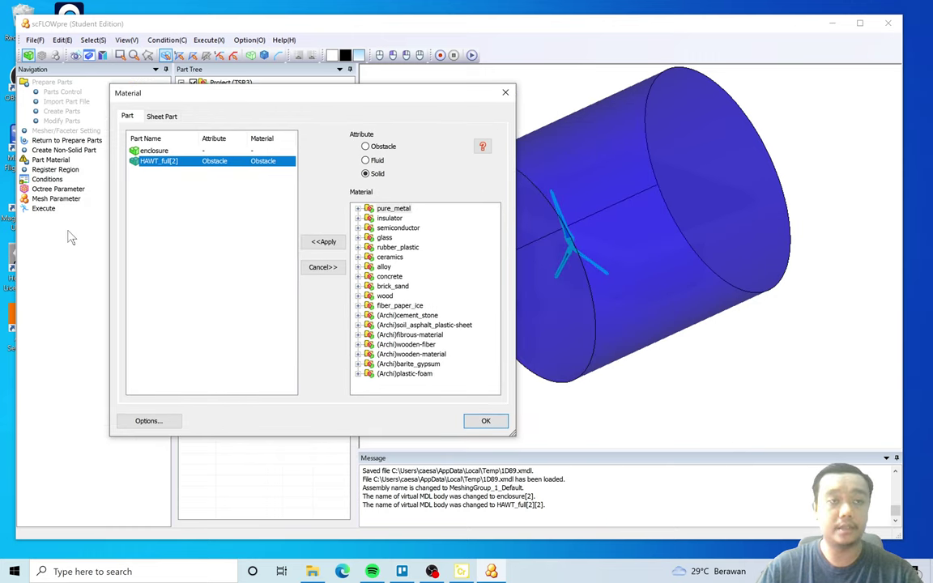
click(184, 186)
click(158, 150)
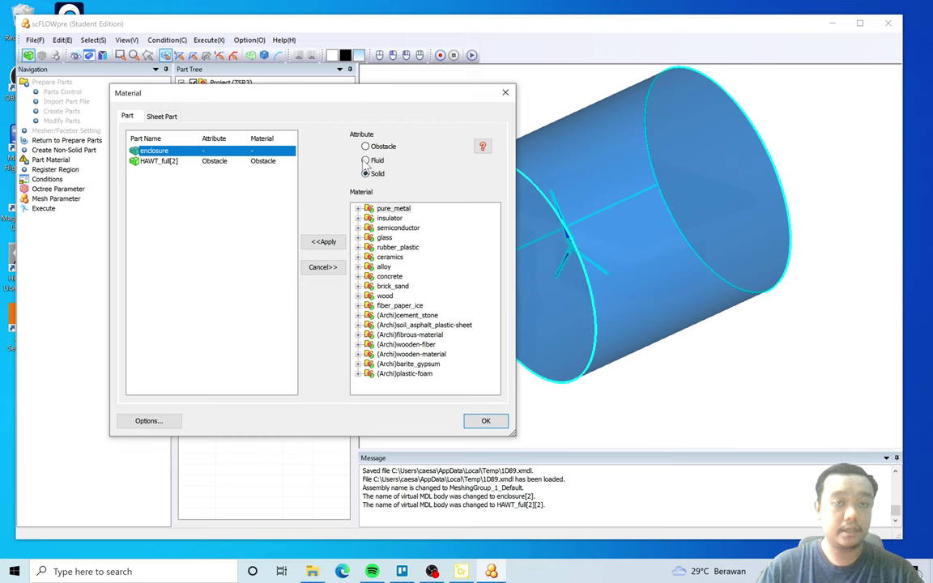
click(366, 161)
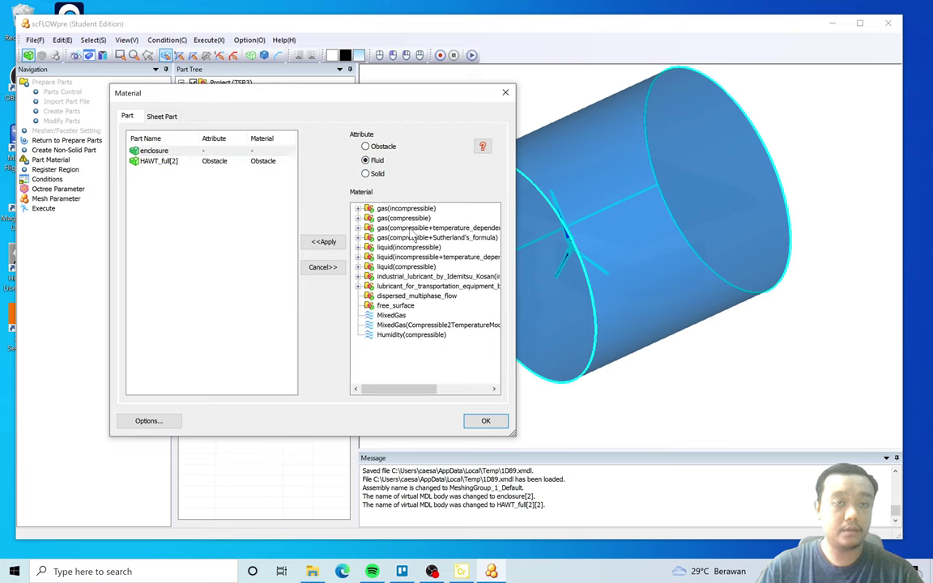
double_click(369, 208)
click(324, 242)
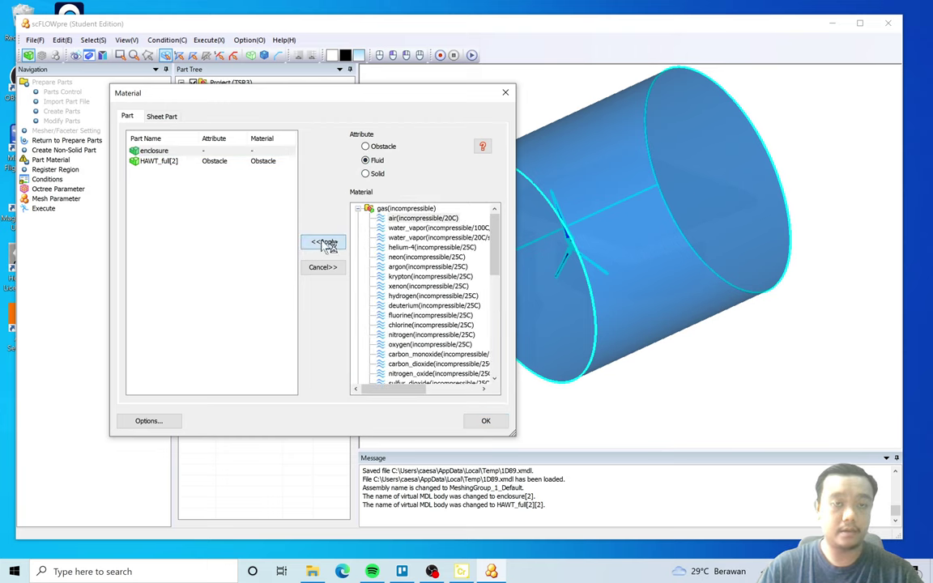
click(485, 421)
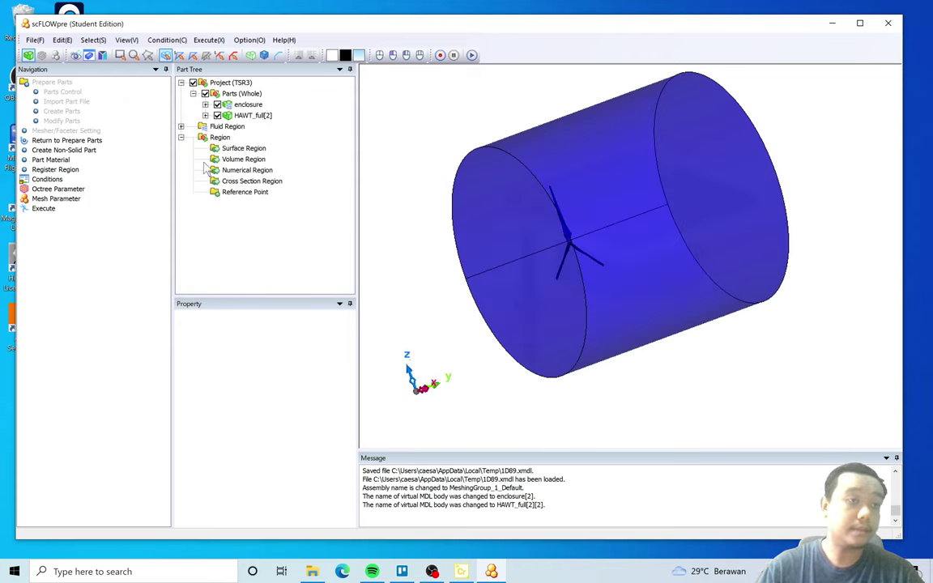
Register all three outer faces of the enclosure cylinder as a surface region named enclosure_vel.
click(53, 170)
click(596, 205)
middle_drag(596, 205, 874, 323)
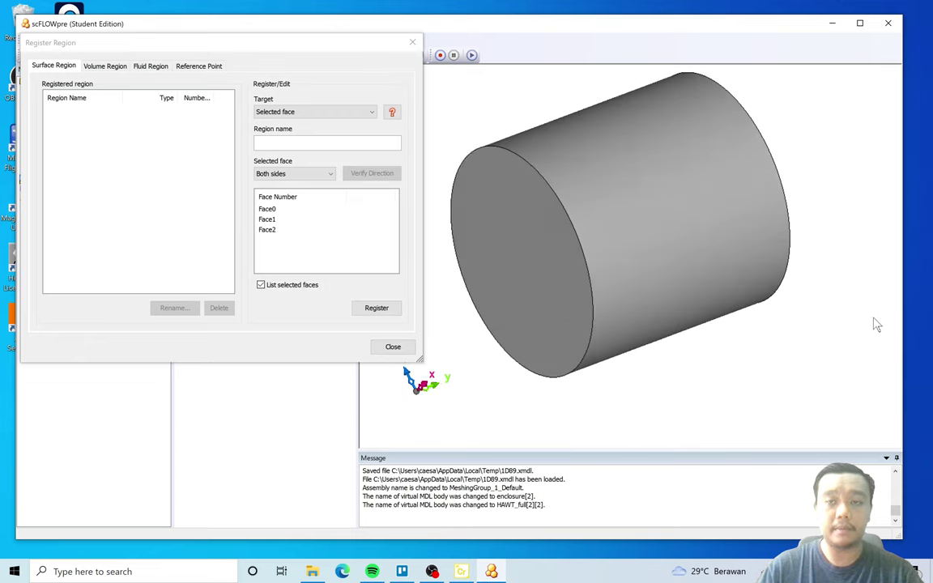
click(320, 142)
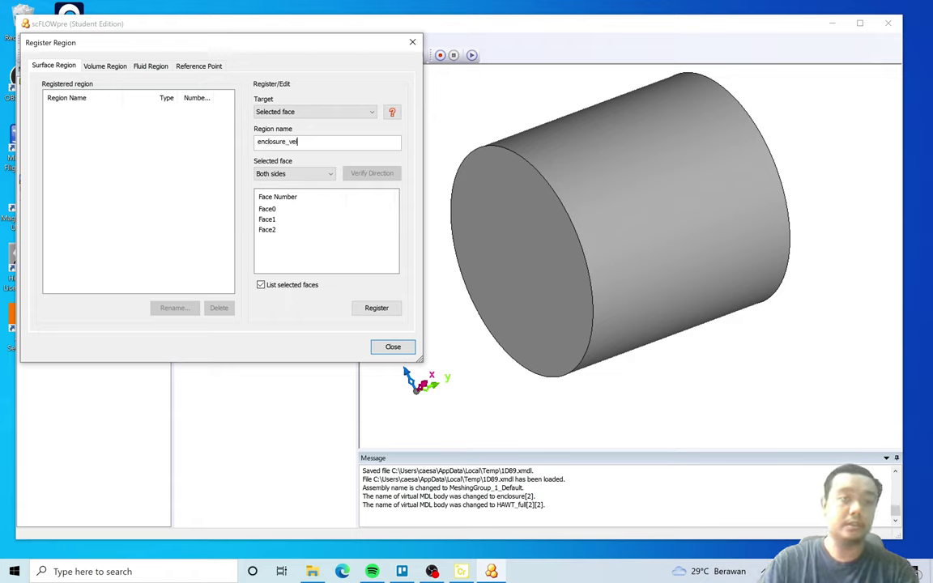
click(377, 308)
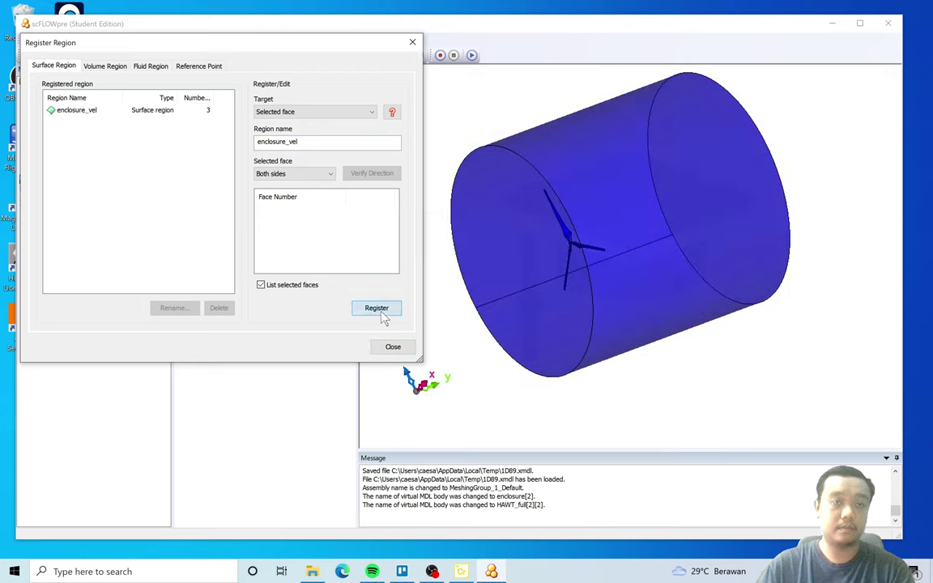
Hide the enclosure's three outer faces so that only the rotor is displayed.
click(589, 210)
middle_drag(590, 210, 693, 312)
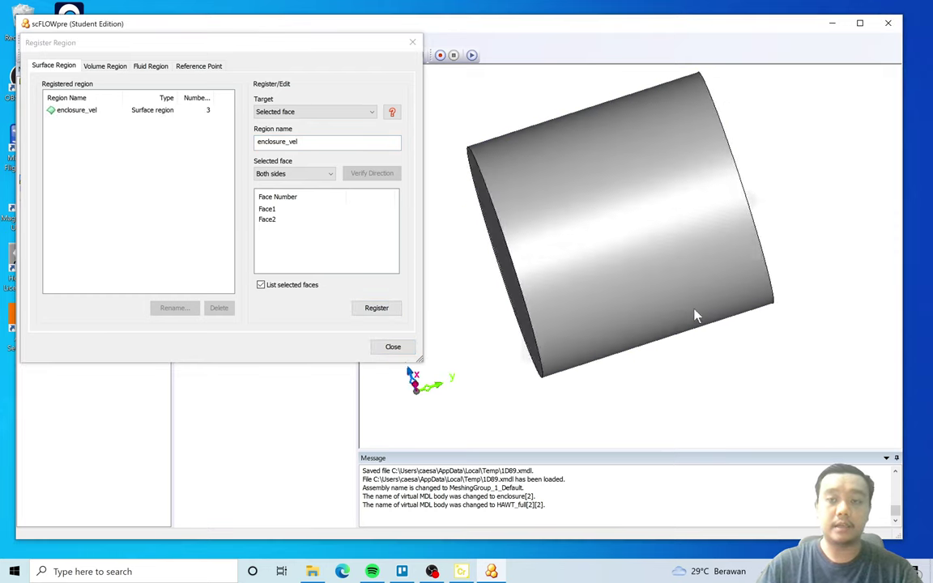
click(712, 158)
right_click(712, 157)
click(769, 226)
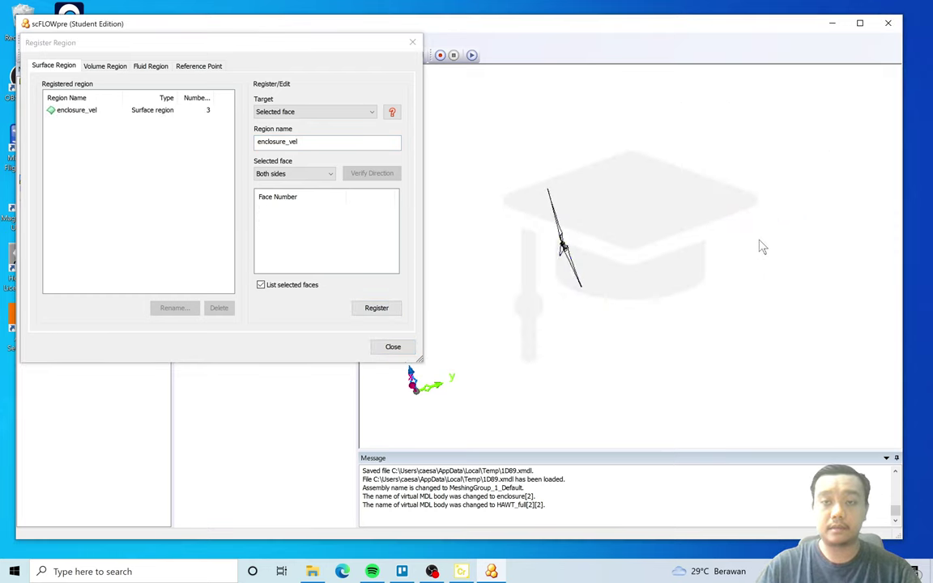
Register all the displayed rotor faces as a surface region named blades.
middle_drag(761, 245, 697, 171)
right_click(658, 163)
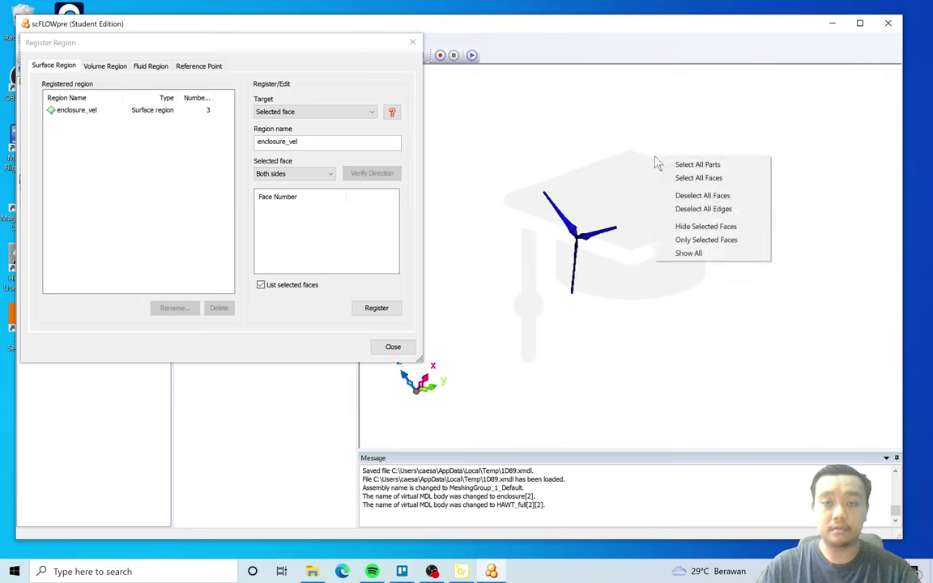
click(719, 178)
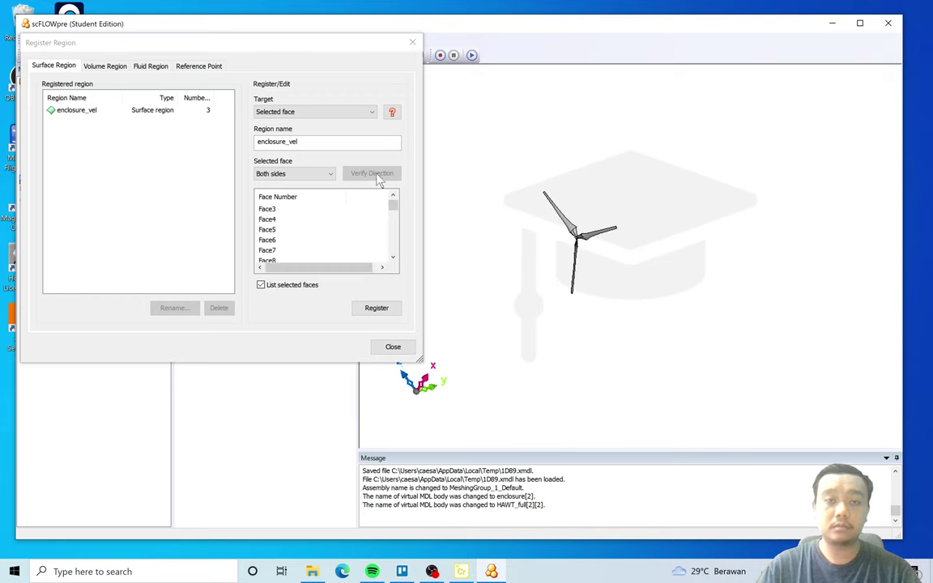
click(188, 147)
text(blades)
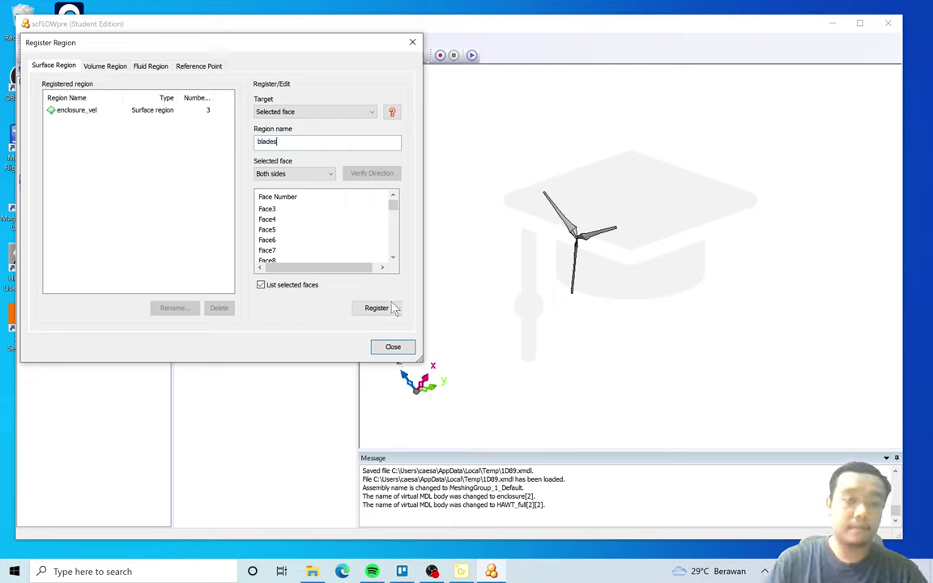
click(378, 309)
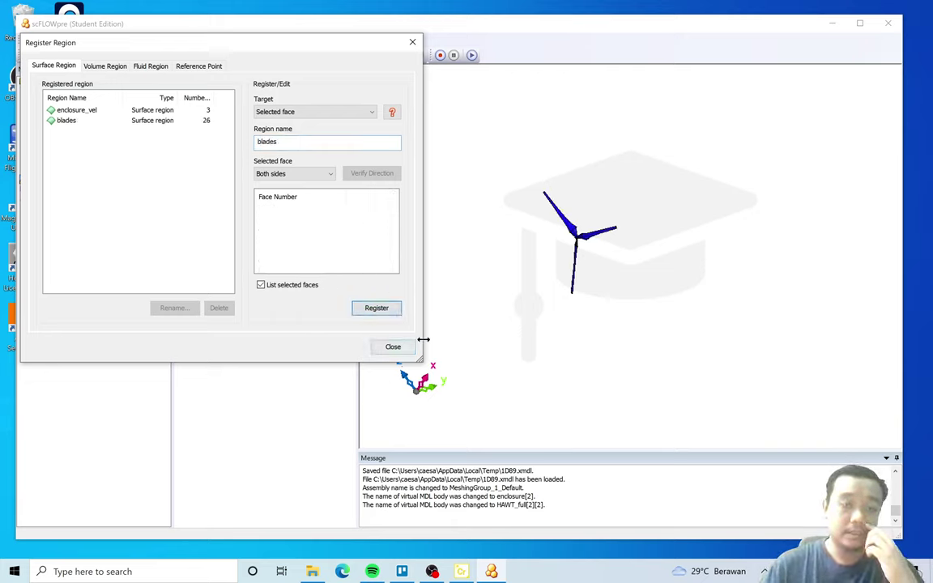
Switch to volume region registration and show all the hidden enclosure faces again.
click(506, 279)
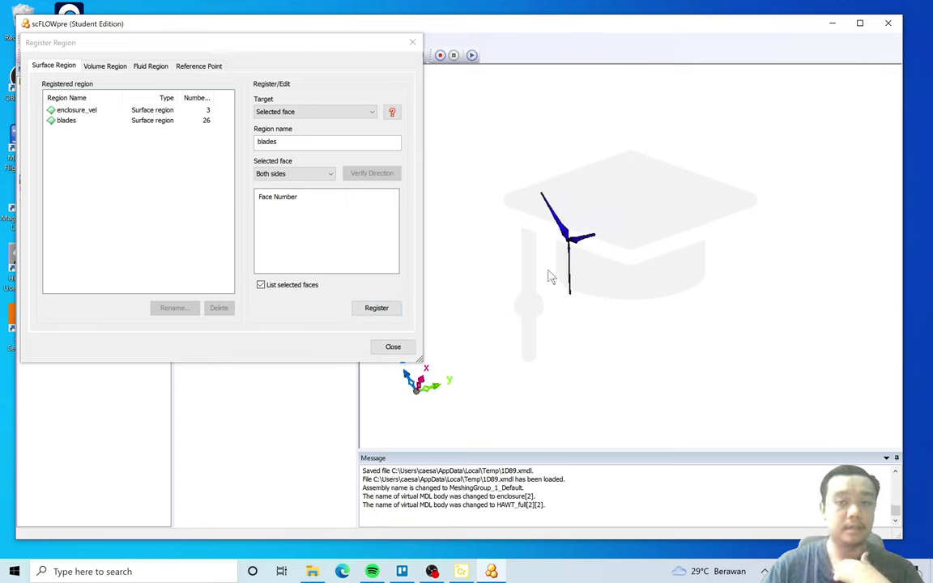
scroll(569, 252, up, 5)
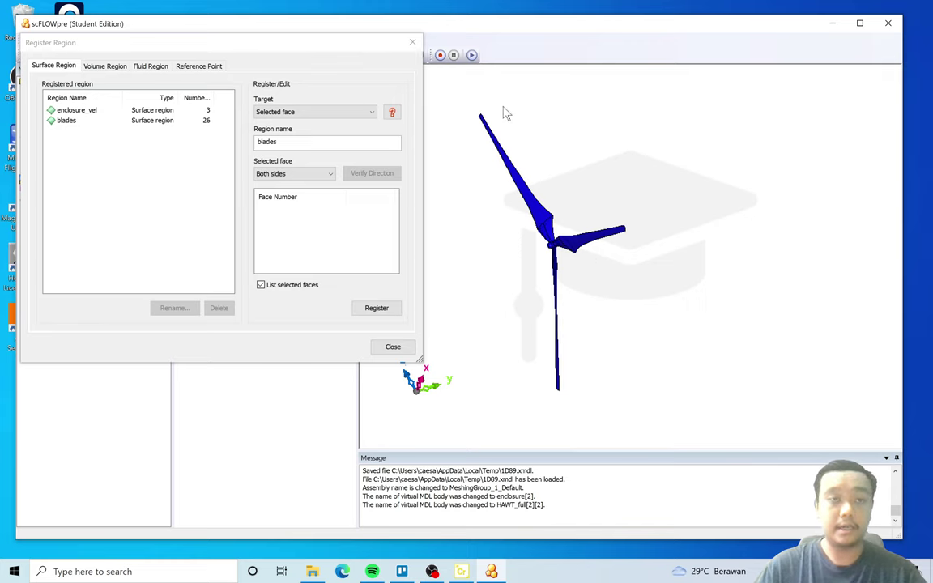
click(99, 66)
right_click(593, 92)
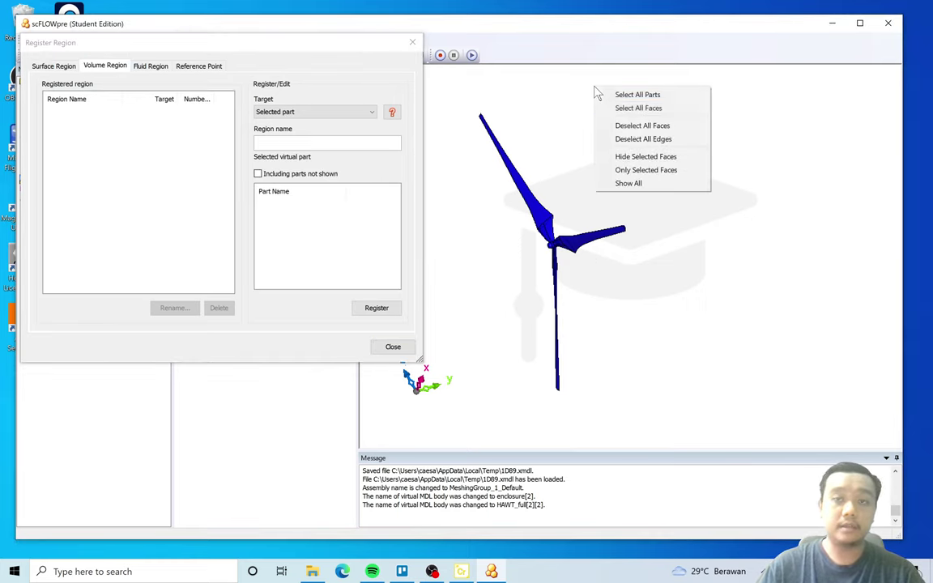
click(648, 183)
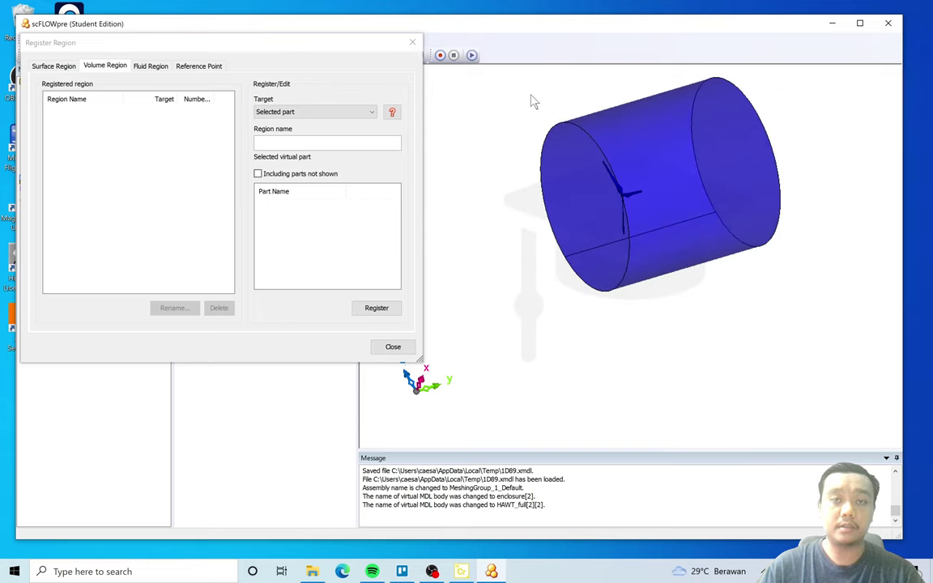
Register all parts, enclosure and rotor, as a volume region named rotating_region and finish the region registration.
right_click(532, 96)
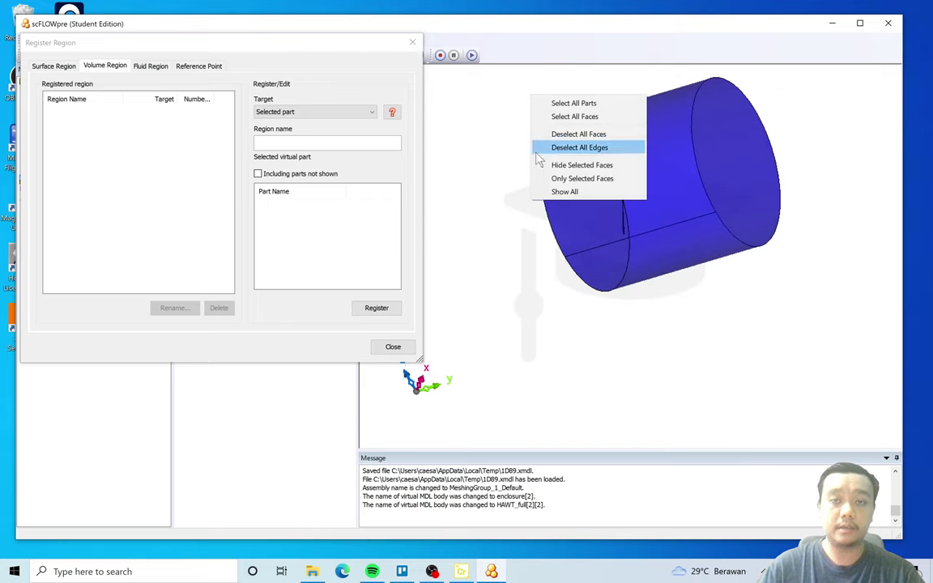
click(591, 106)
click(360, 141)
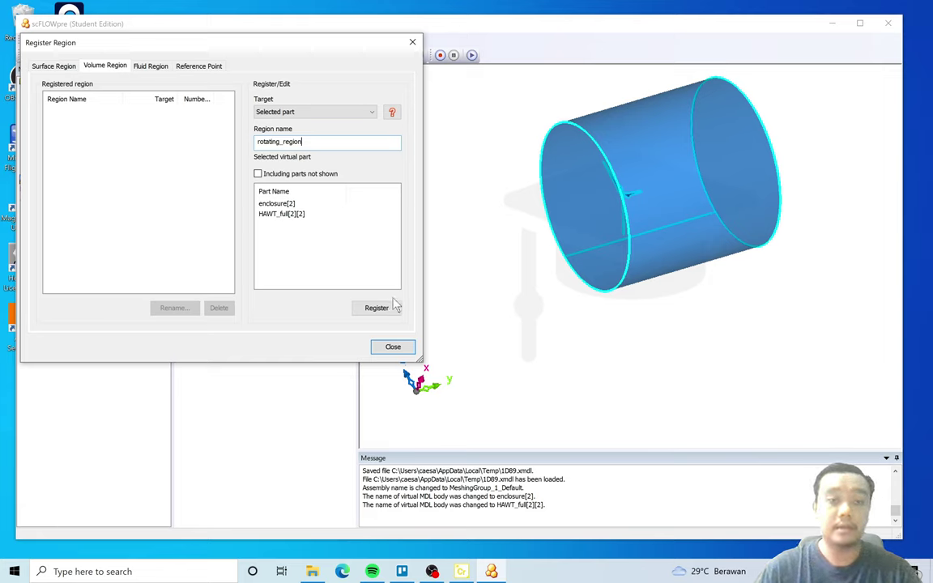
click(379, 307)
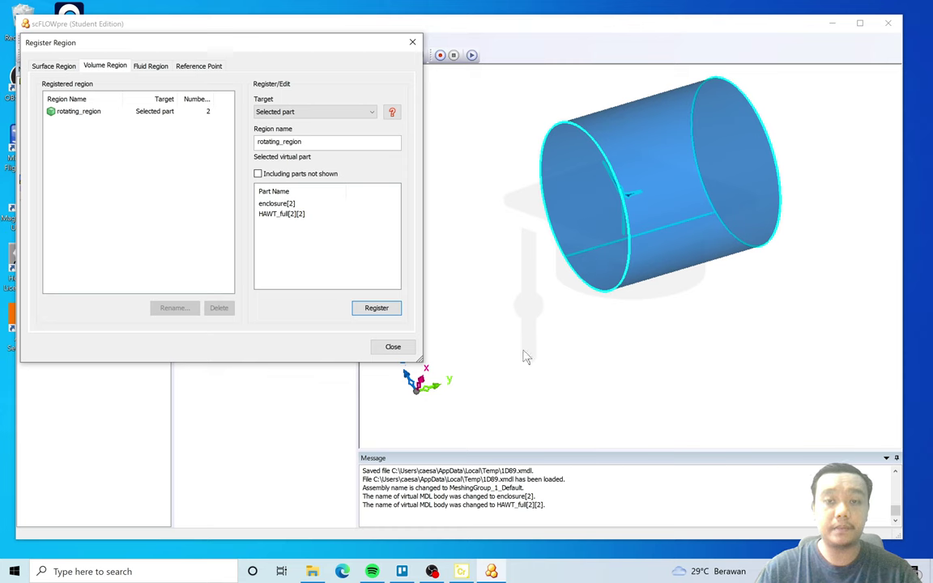
click(384, 347)
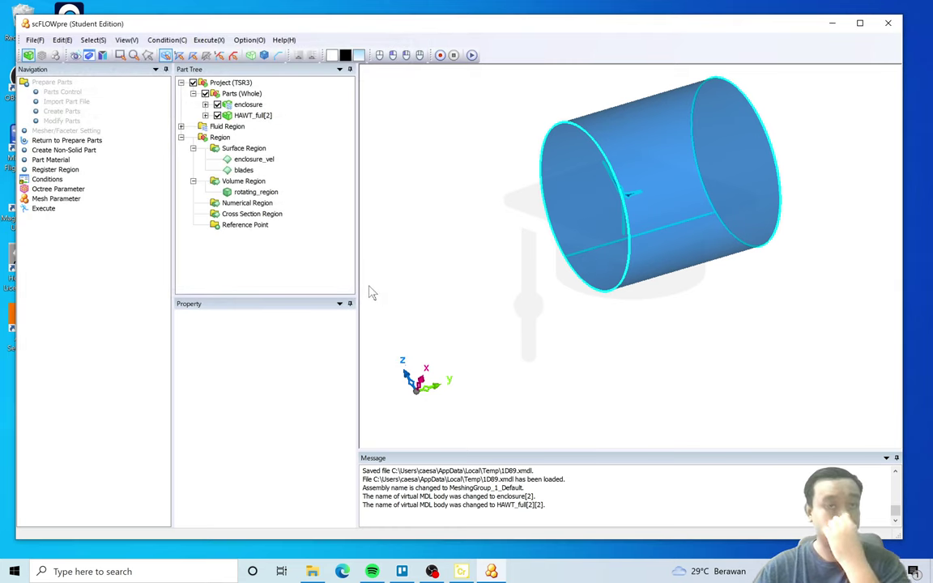
Open the analysis conditions at the analysis type settings, with the rotor inside the enclosure in view.
click(47, 179)
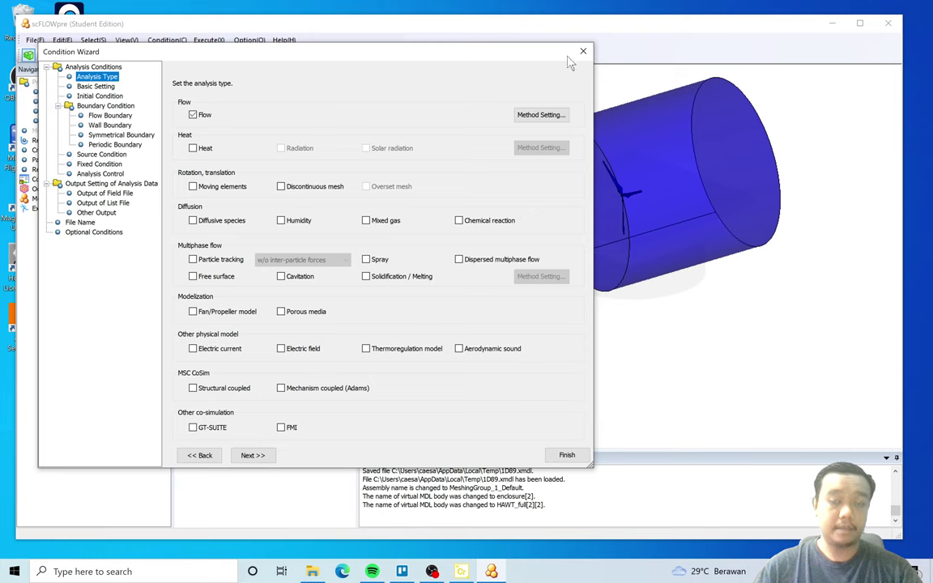
drag(656, 264, 668, 179)
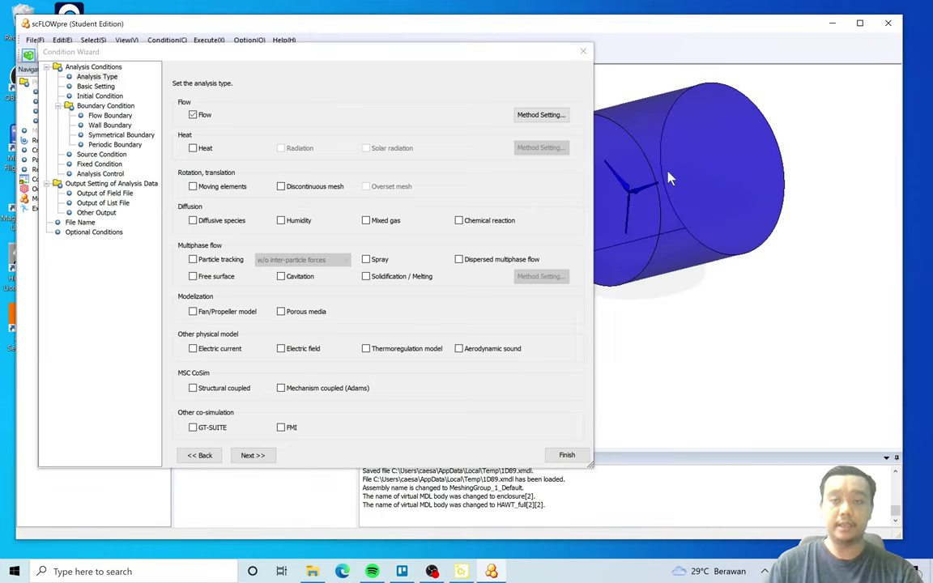
scroll(660, 202, up, 3)
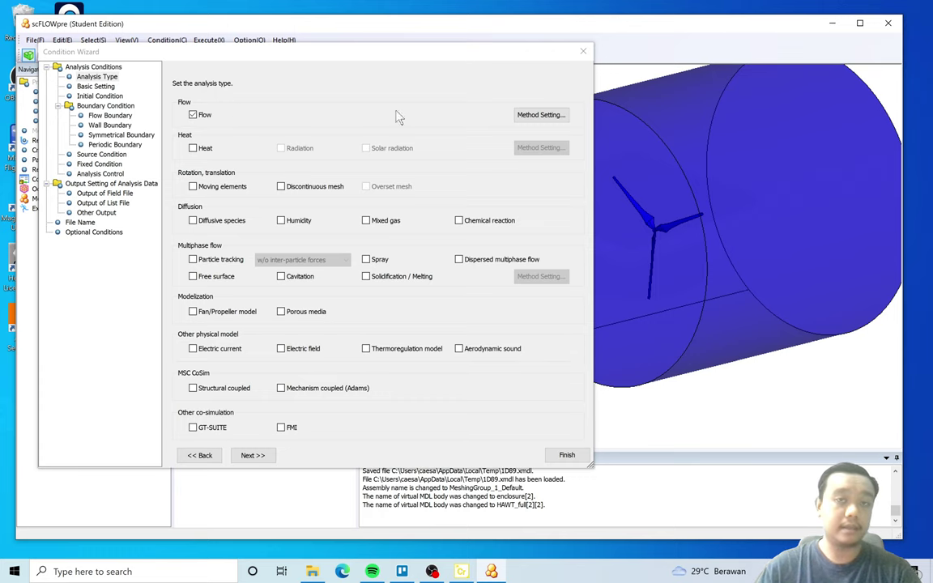
Examine the flow analysis method's turbulence model categories and RANS model options, leaving the settings without changes.
click(557, 115)
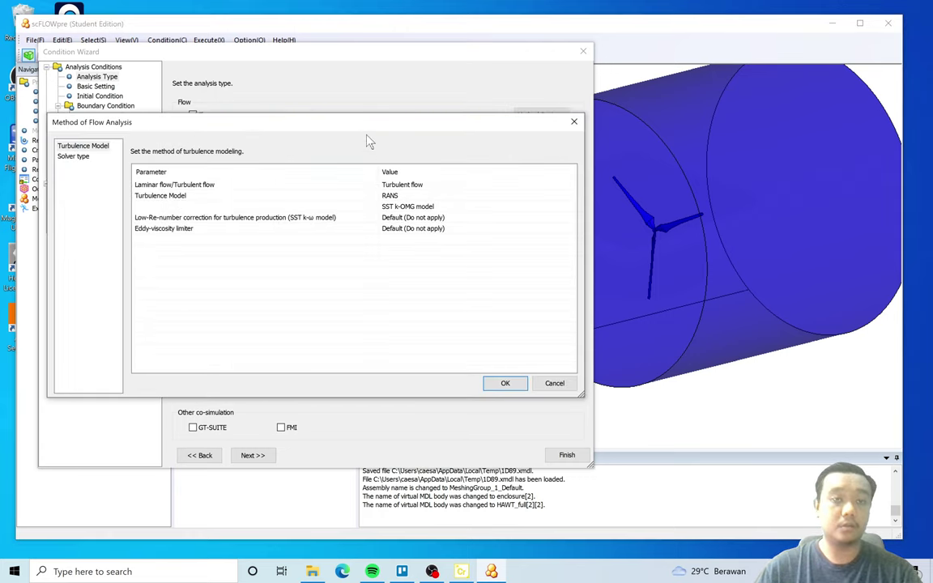
drag(367, 128, 462, 83)
click(535, 164)
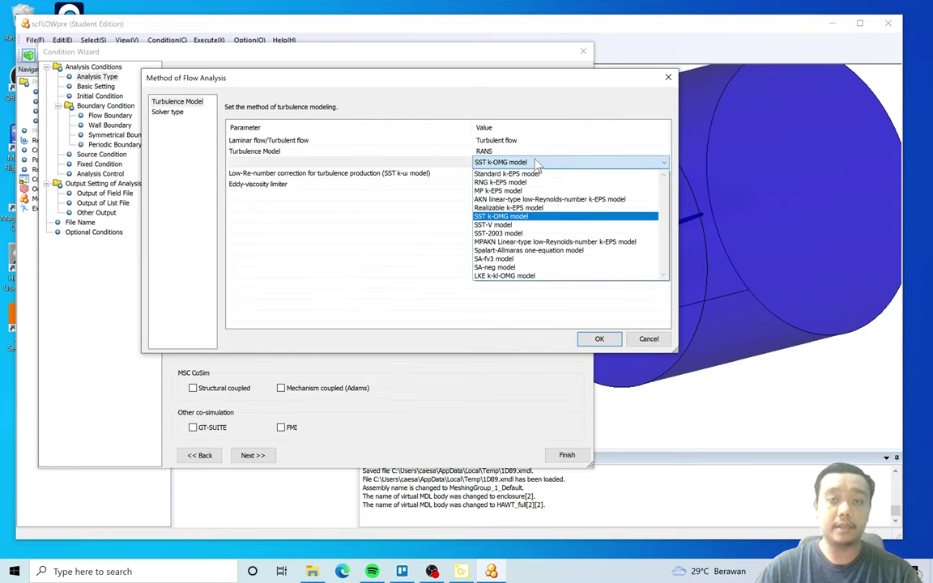
click(536, 164)
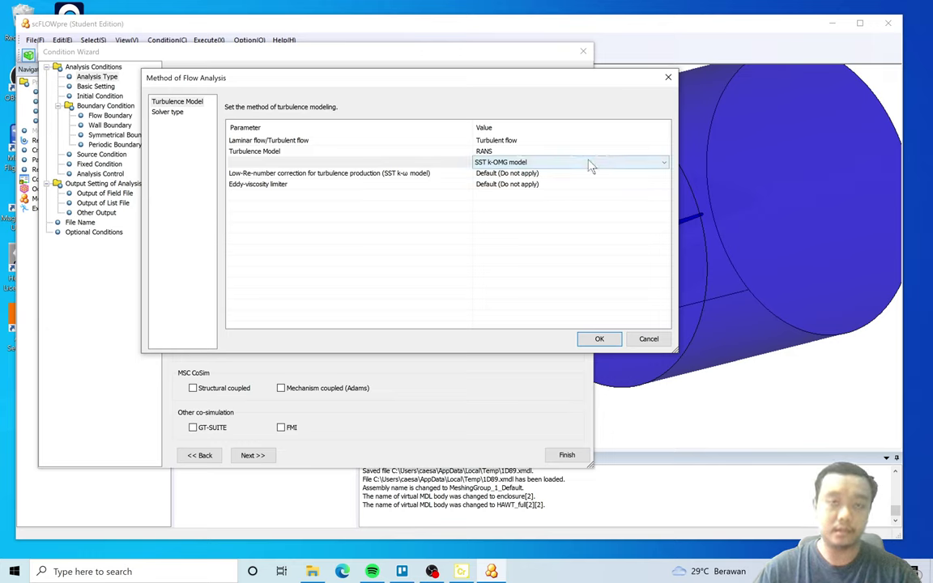
click(495, 152)
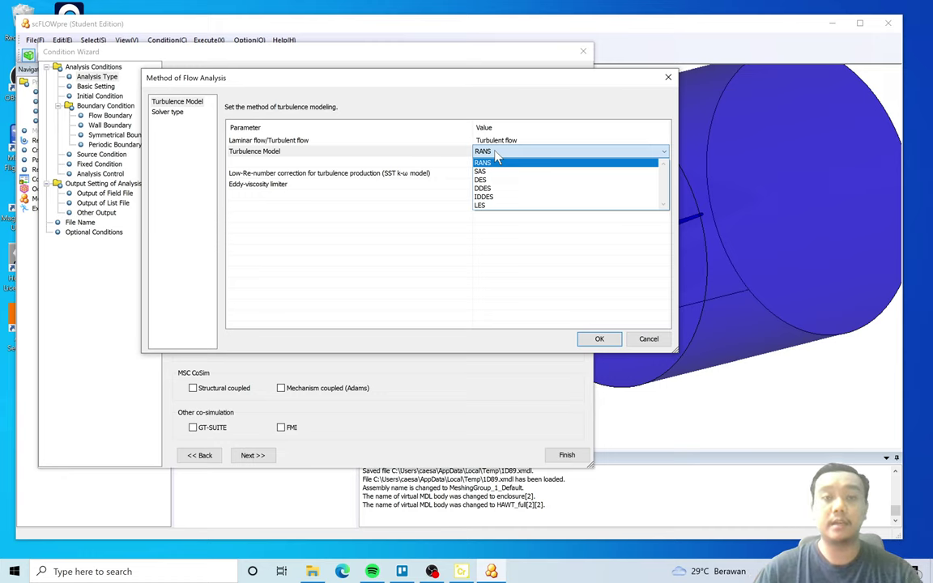
click(363, 82)
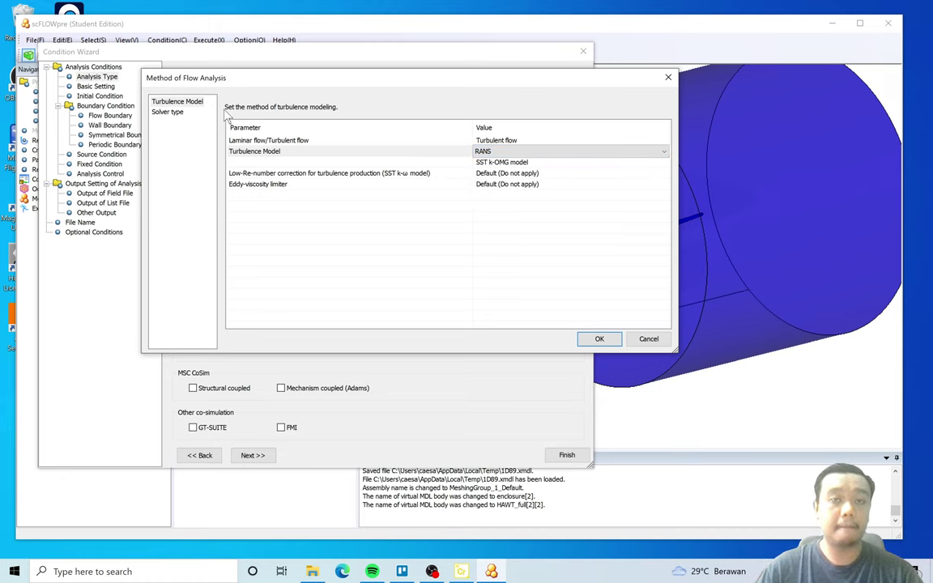
drag(564, 87, 552, 120)
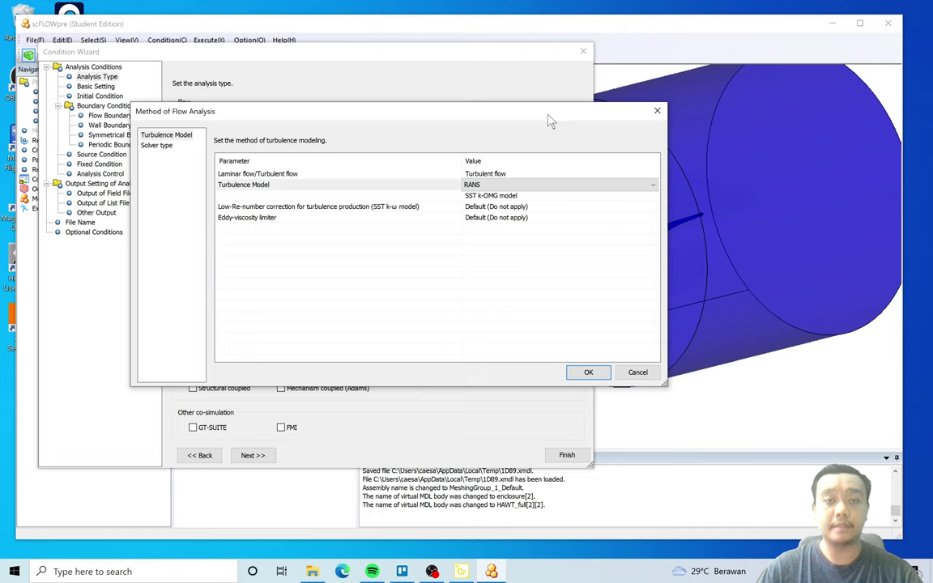
click(636, 372)
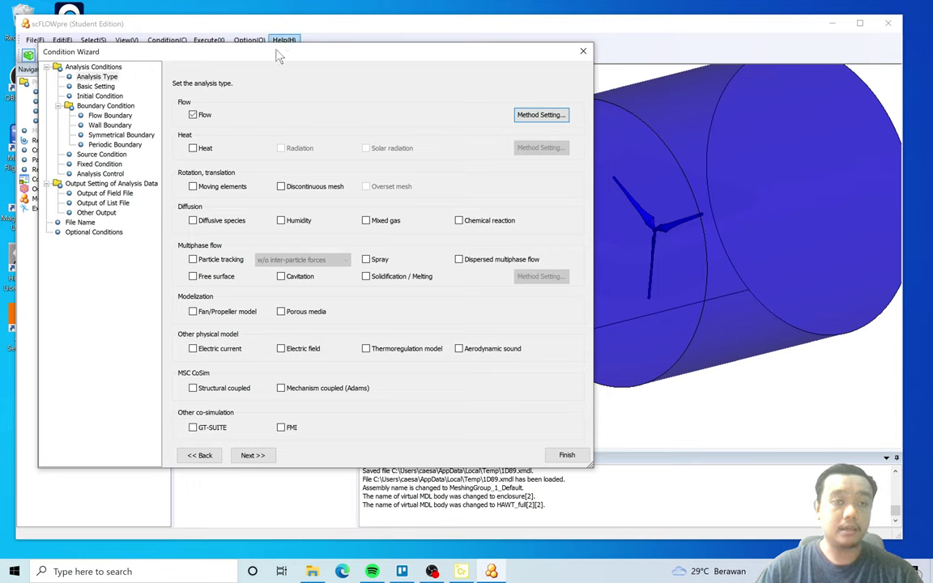
Enable moving elements in the analysis type and set the basic calculation setting to transient analysis.
click(193, 187)
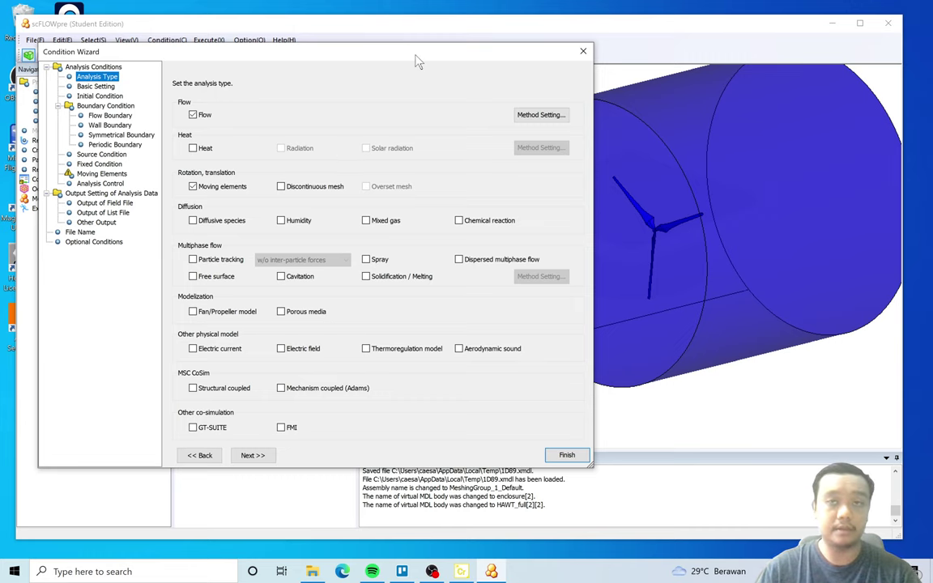
drag(269, 58, 284, 67)
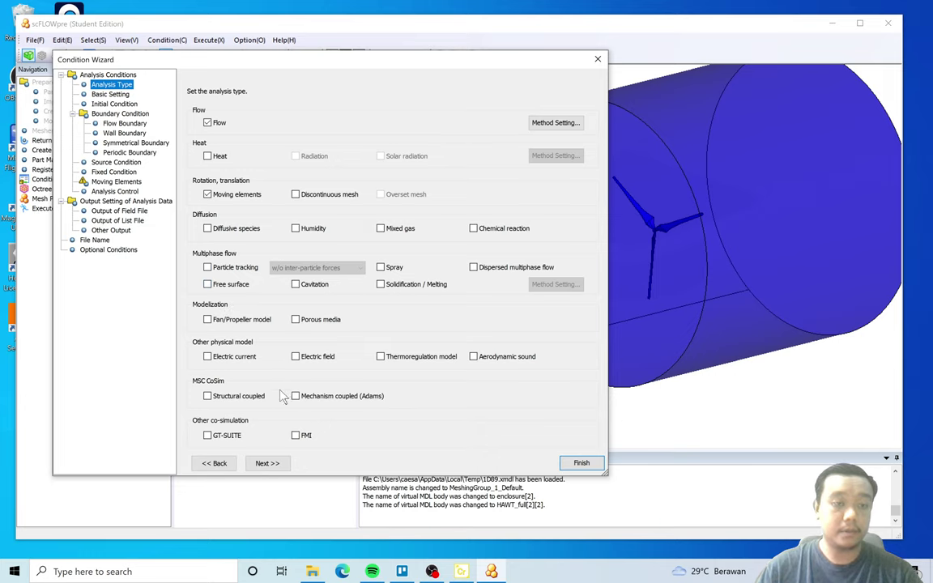
click(107, 94)
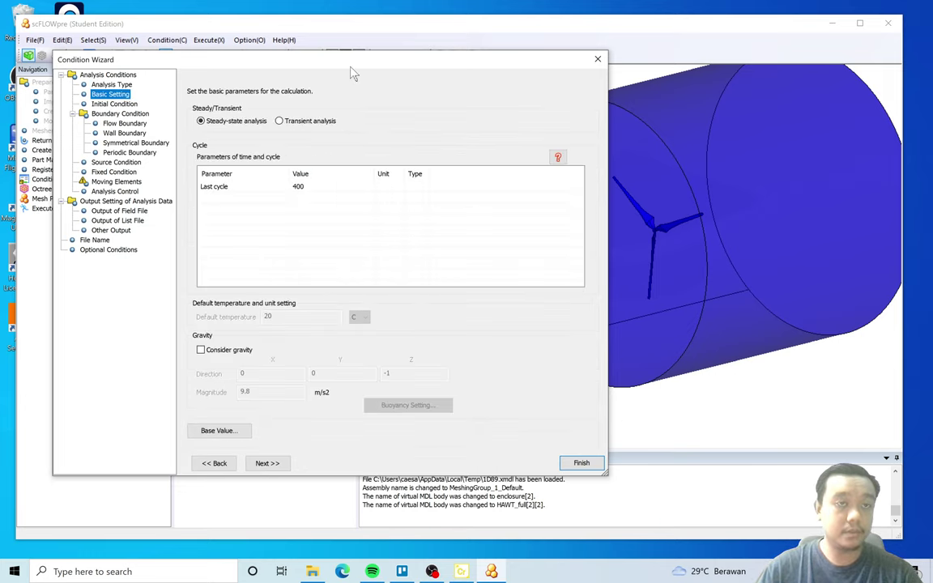
click(280, 120)
drag(419, 70, 410, 73)
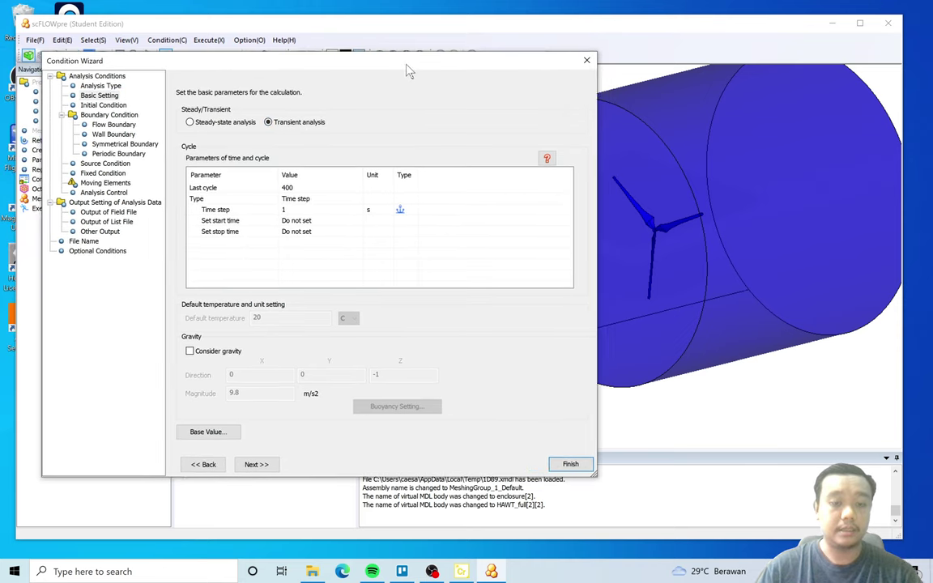
Switch to Paint with a blank canvas and place its window so the rotor model stays visible.
click(207, 571)
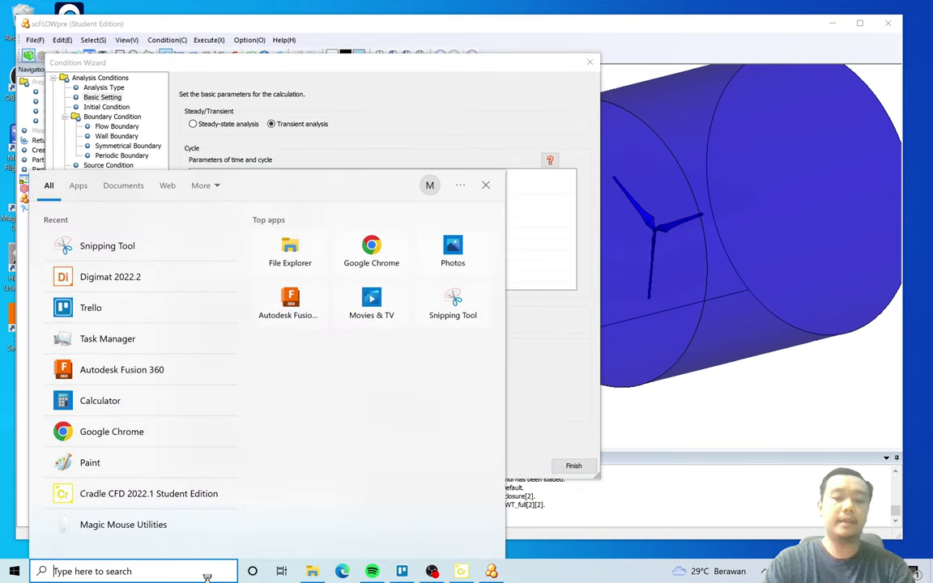
text(pait)
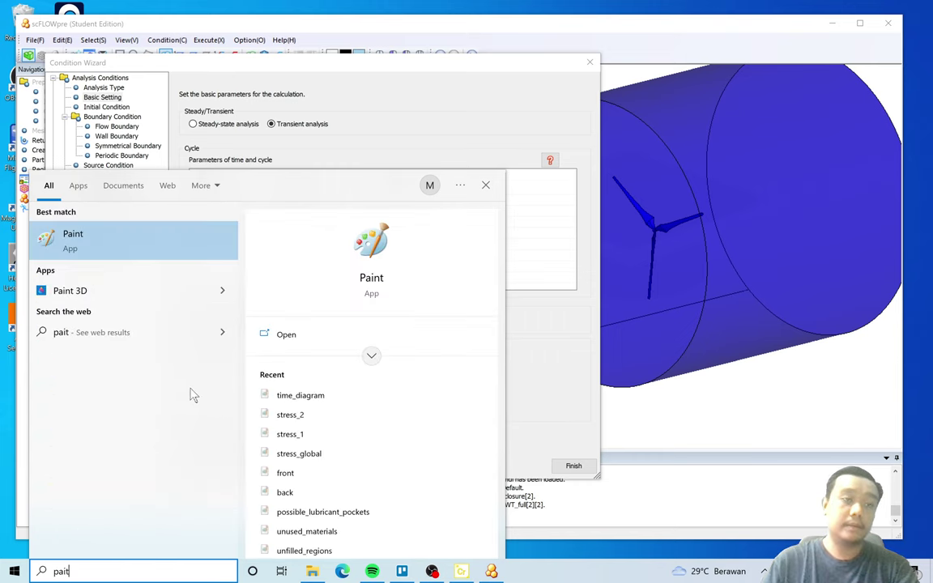
click(93, 241)
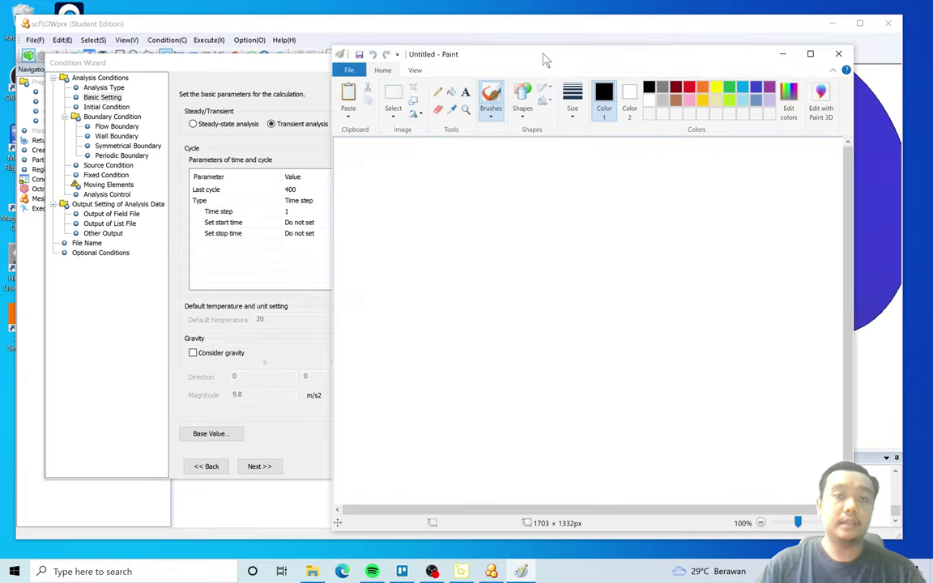
drag(545, 58, 289, 62)
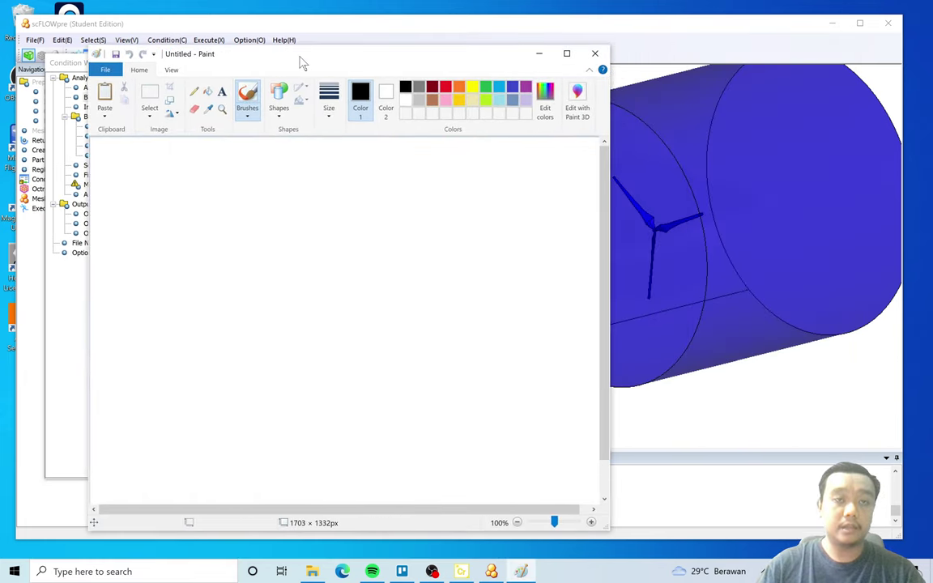
Write a two-line text note on the canvas reading "TSR = 3" and "TSR = n.R/V".
click(222, 92)
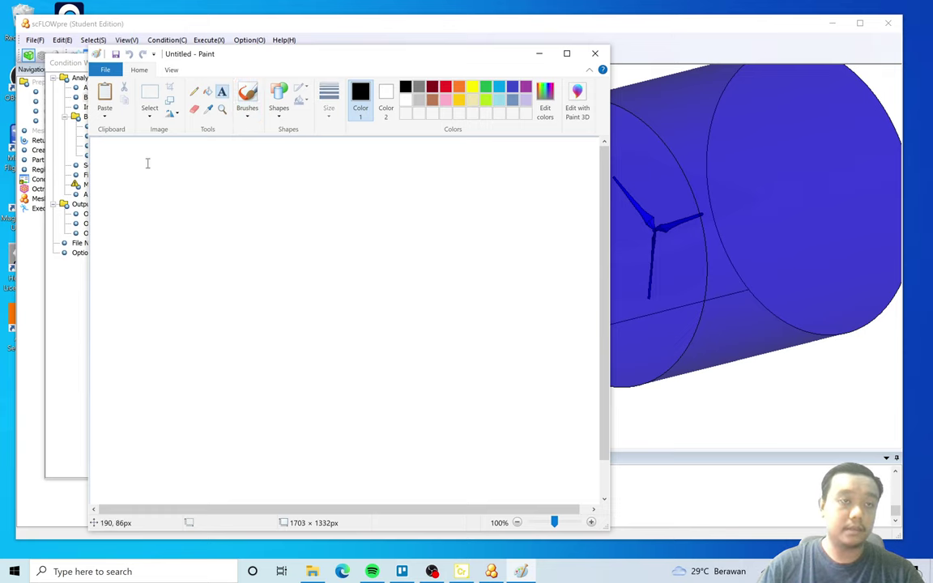
click(145, 162)
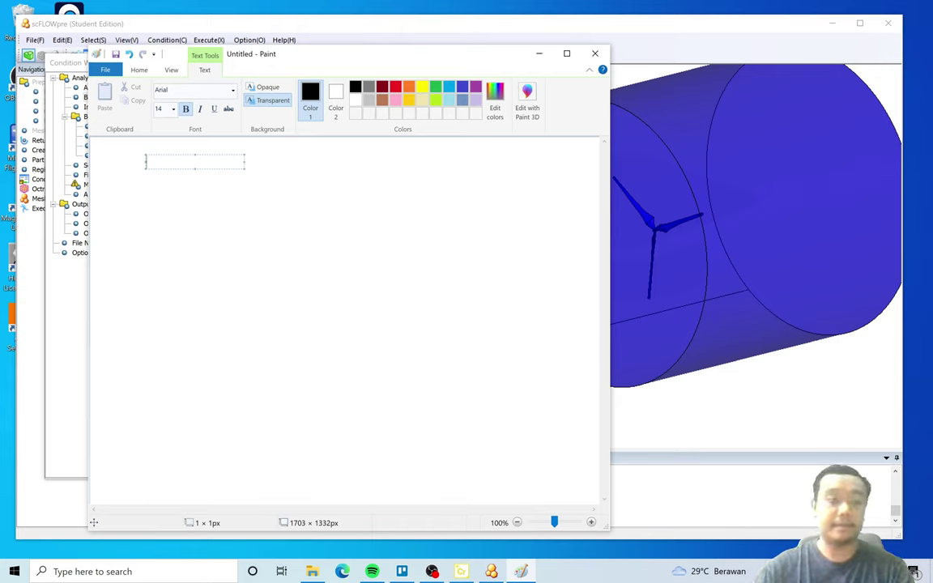
text(TSR = 3)
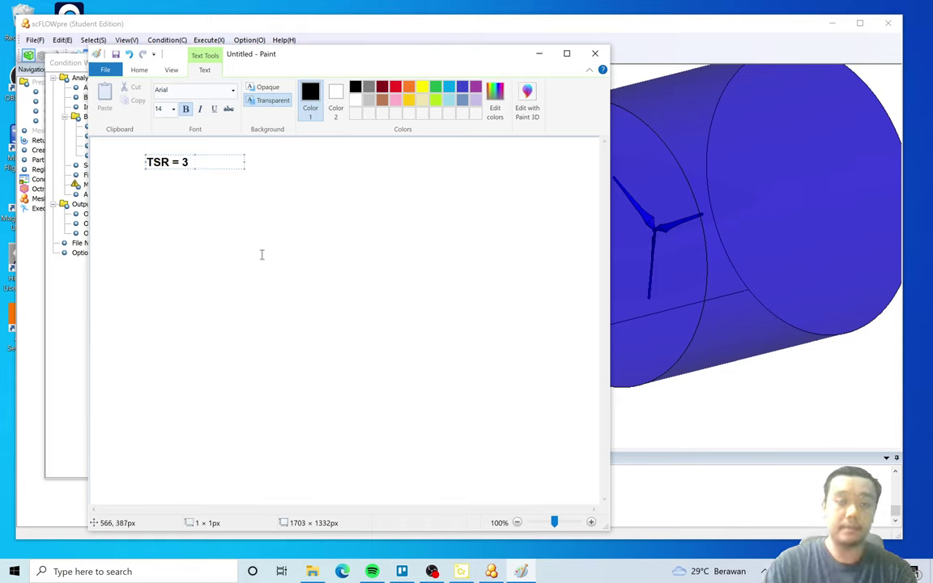
key(Return)
text(TSR = n R/V)
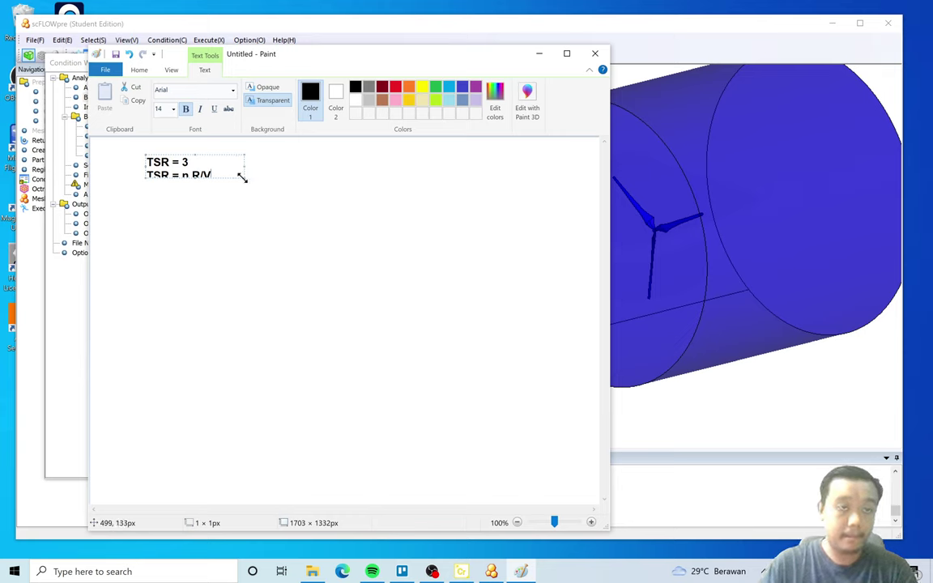
mouse_move(242, 176)
mouse_down()
mouse_move(358, 240)
mouse_move(374, 275)
mouse_up()
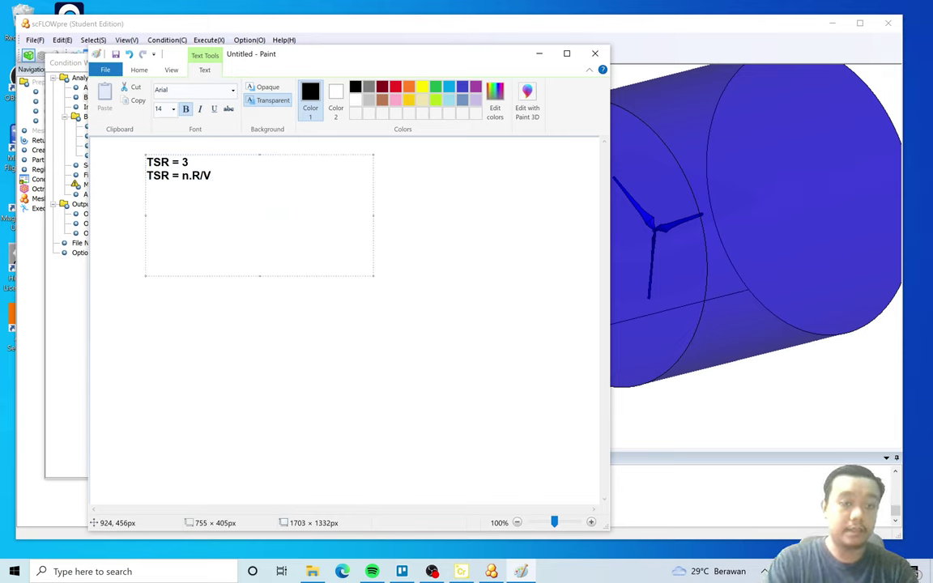
click(450, 201)
Return to scFLOWpre, finish the condition settings and select the HAWT_full[2] part to inspect the rotor's size.
click(591, 54)
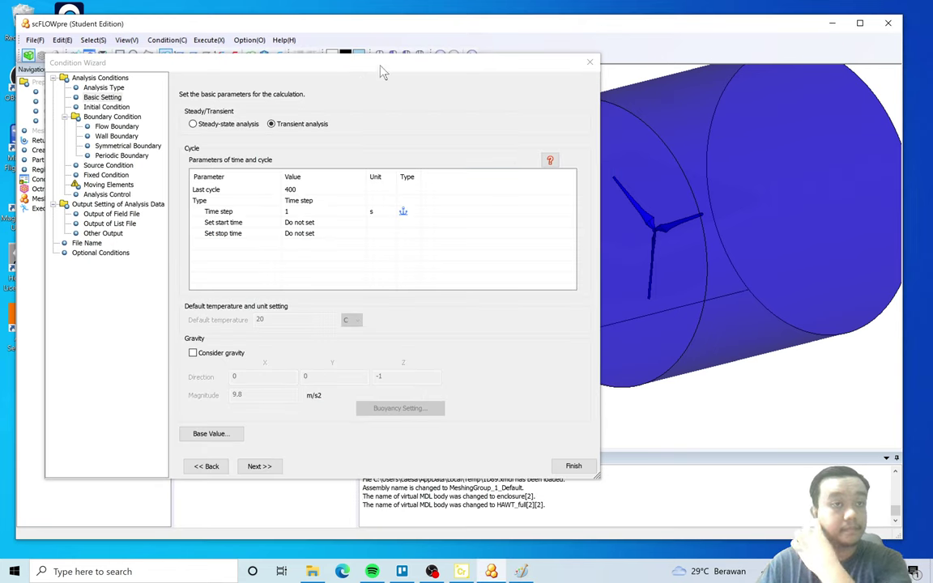
click(573, 466)
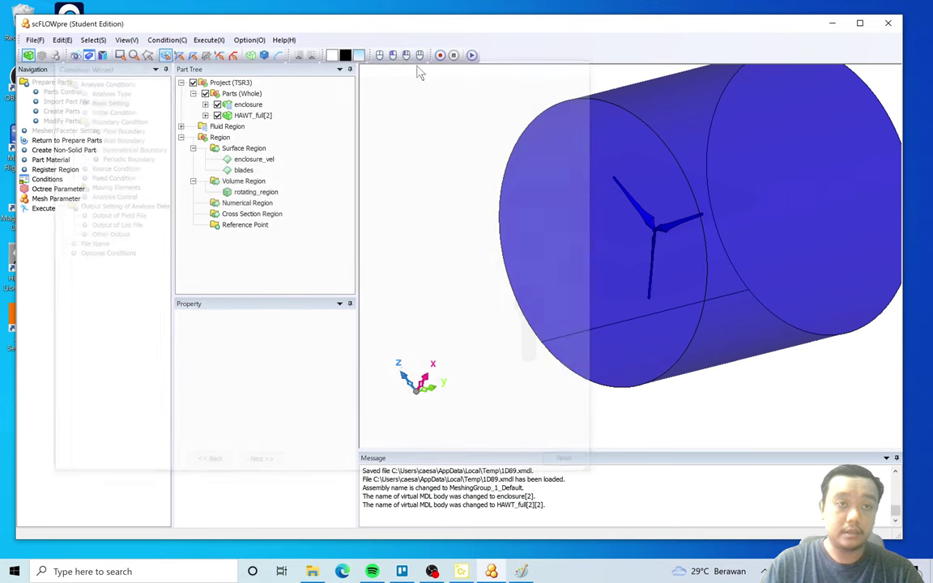
click(237, 115)
middle_drag(435, 315, 477, 306)
middle_drag(457, 352, 514, 338)
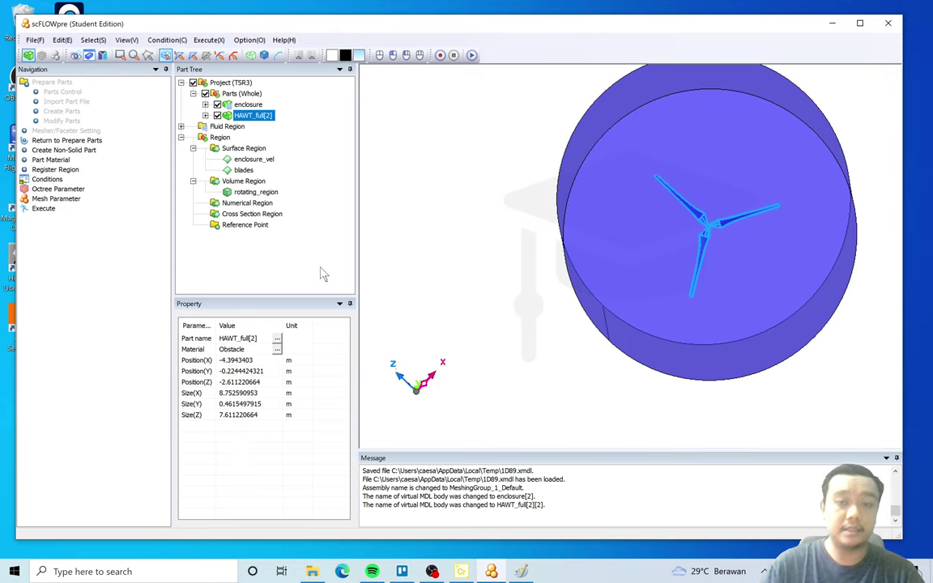
Switch back to Paint and add the lines "3 = n.4/7" and "n =" below the TSR formula.
click(522, 571)
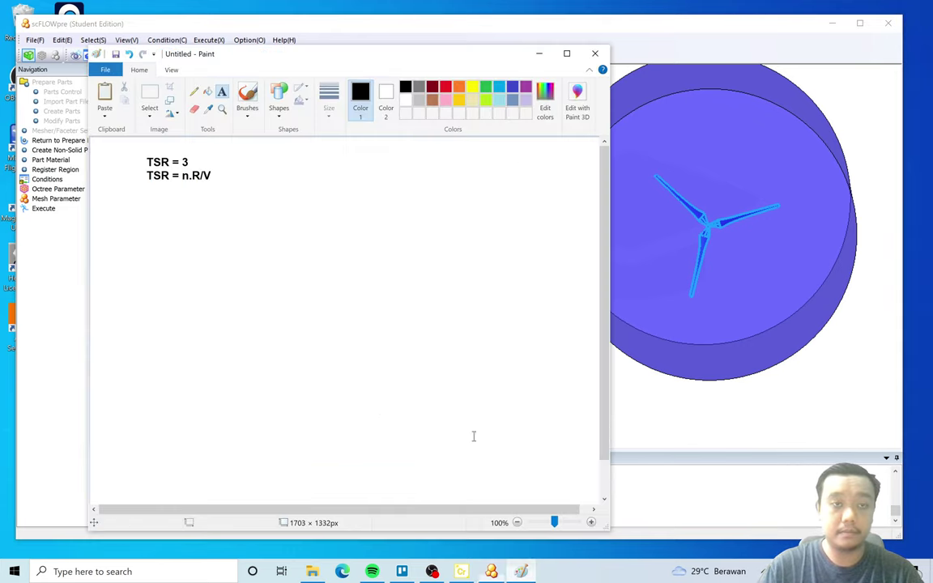
click(153, 200)
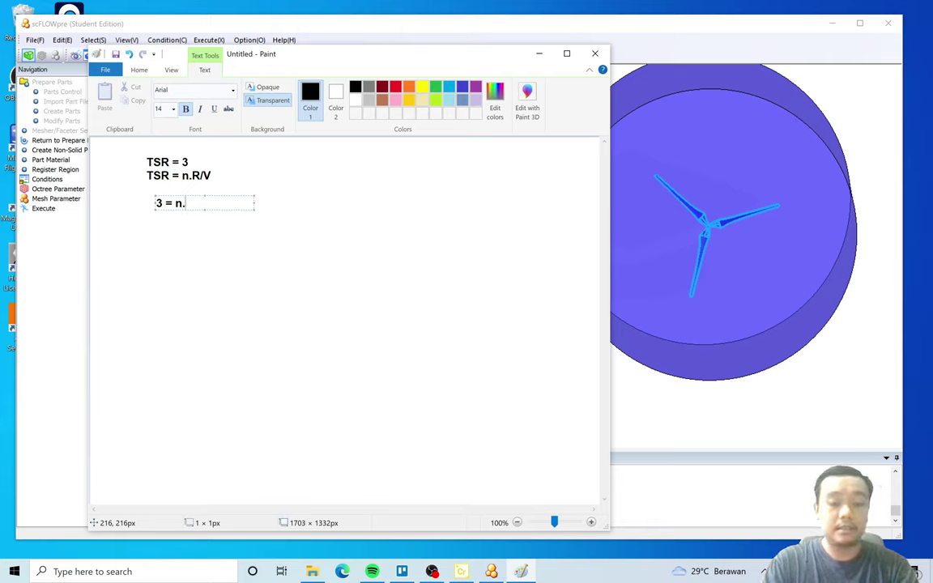
text(3 = n.5)
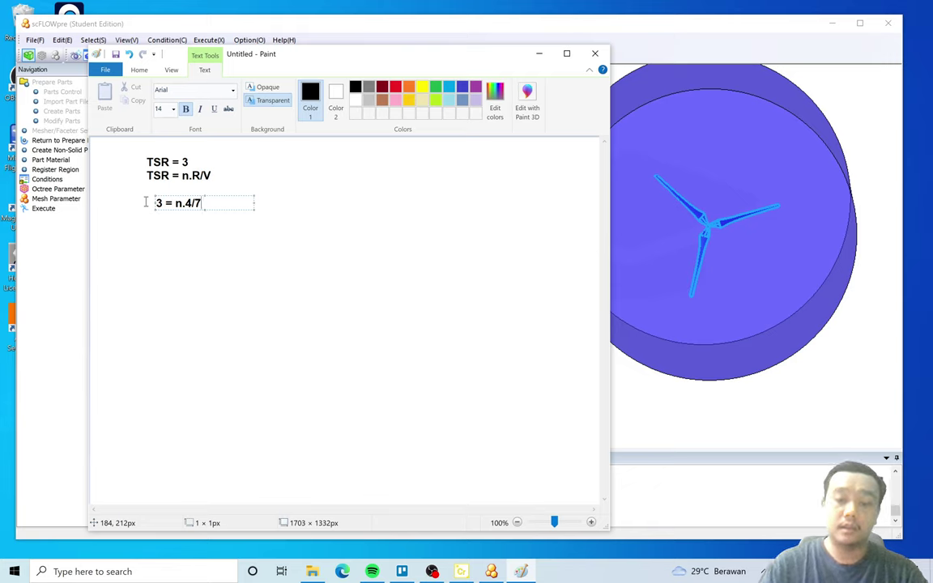
key(Return)
text(n)
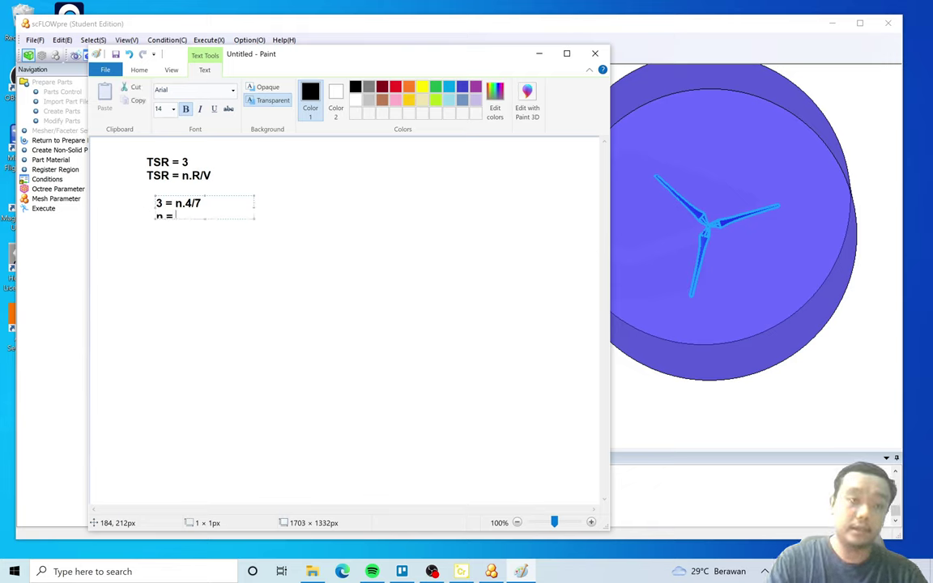
text( =)
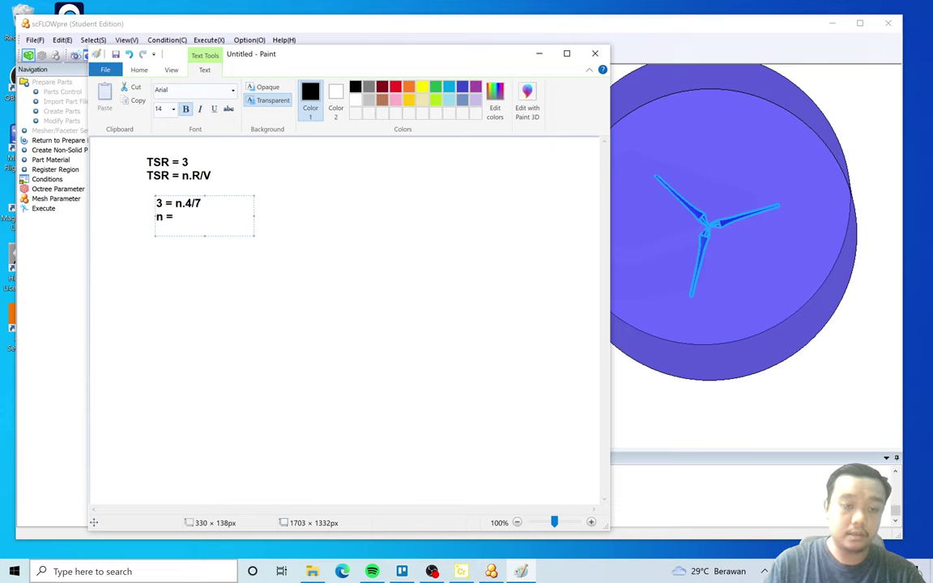
Compute 21 ÷ 4 in Calculator and complete the Paint note's last line as "n = 5.25".
click(208, 572)
text(cal)
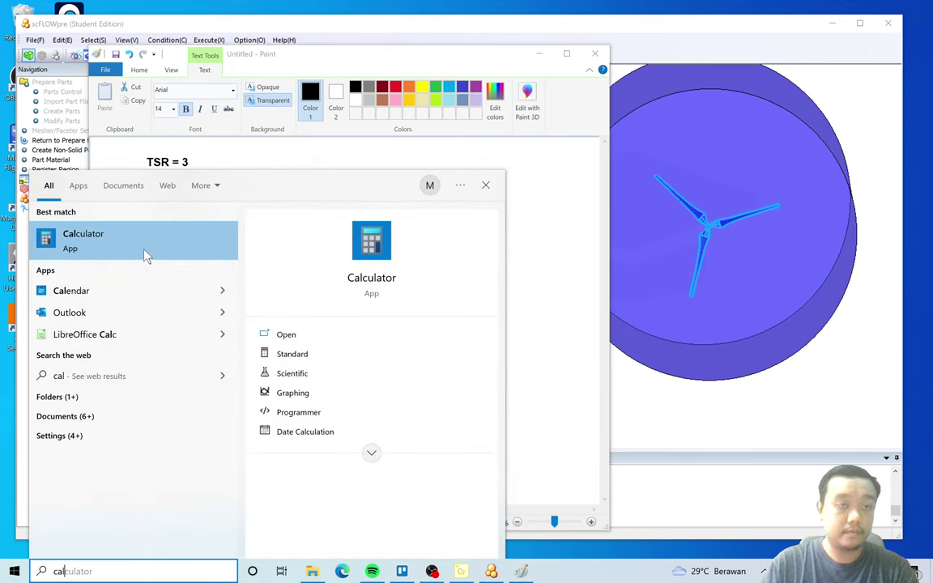
click(150, 250)
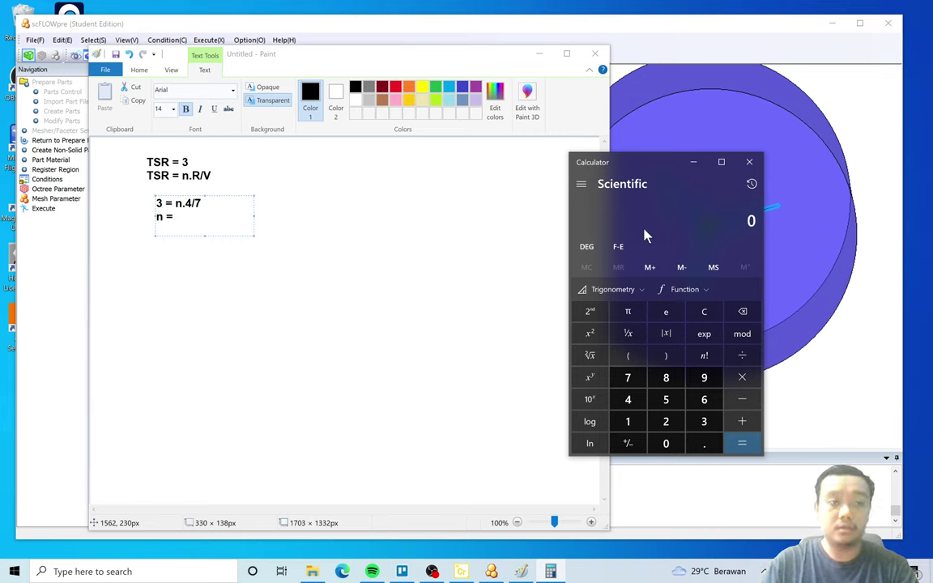
text(21)
click(741, 358)
click(627, 399)
click(741, 443)
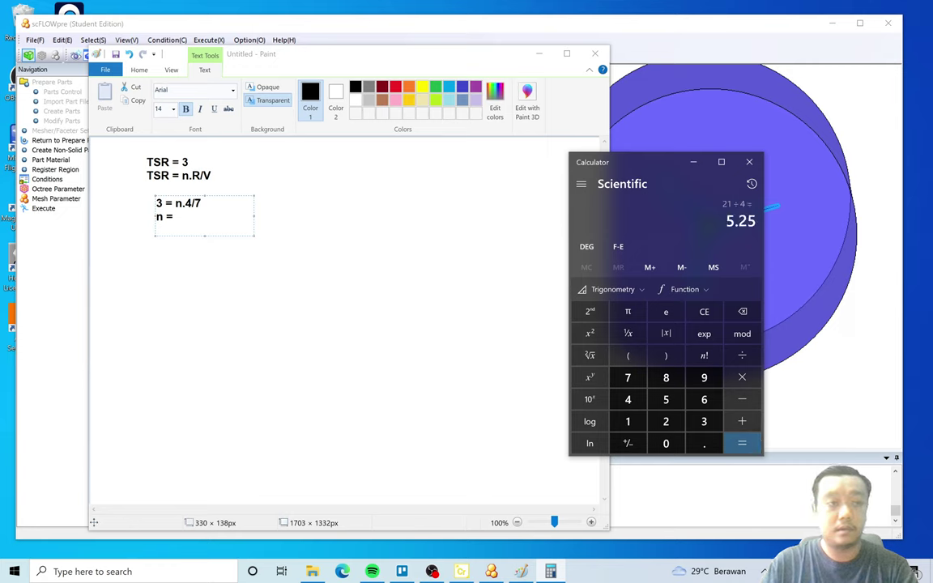
click(176, 217)
text(5.25 )
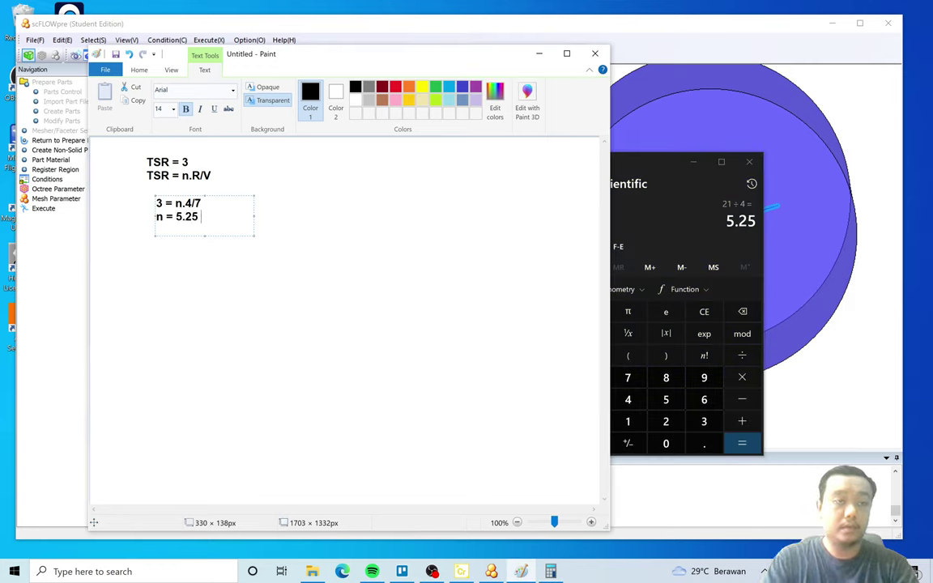
Append the unit "rad/s" to the "n = 5.25" line of the Paint note.
text(rad/s)
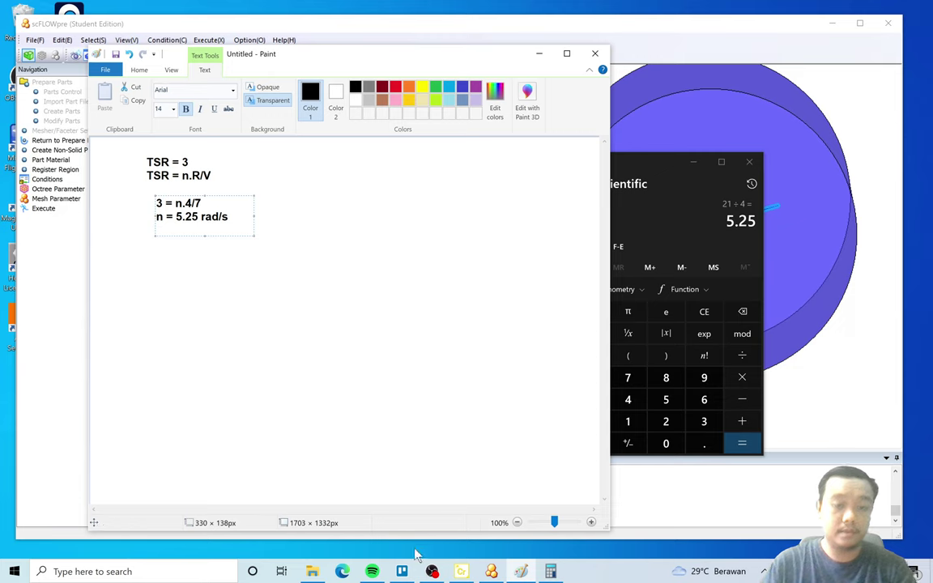
Open Chrome and search Google for "rad/s to rpm", then minimize the browser.
click(92, 571)
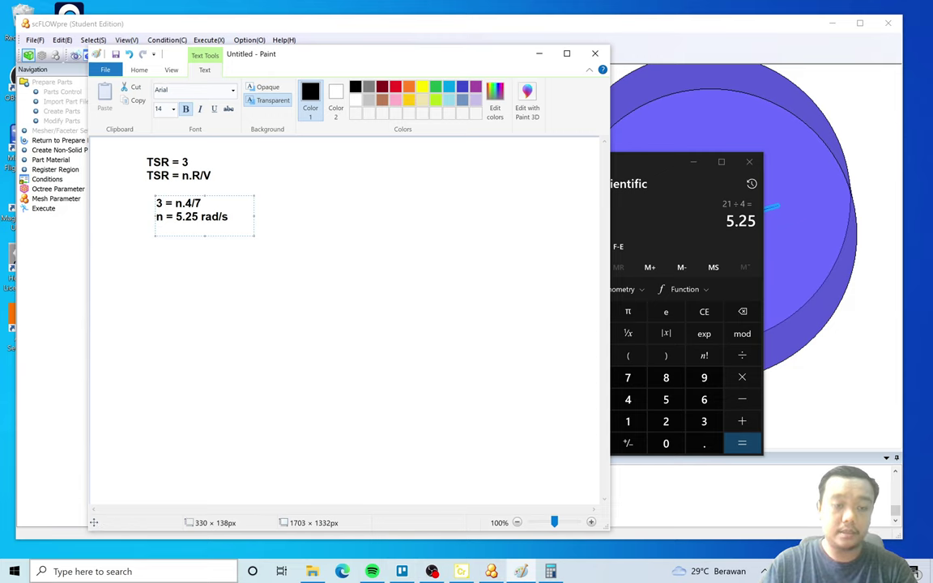
text(ch)
click(140, 254)
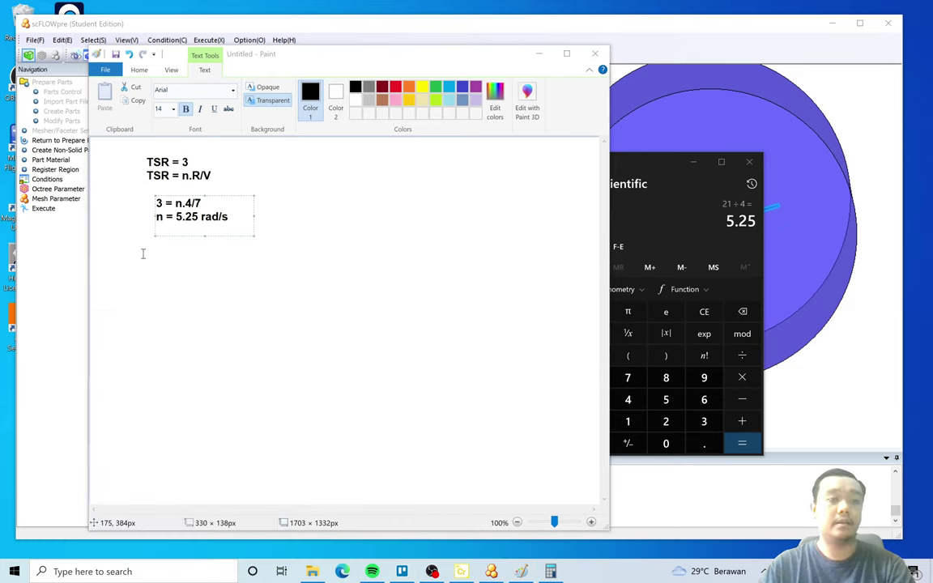
click(493, 316)
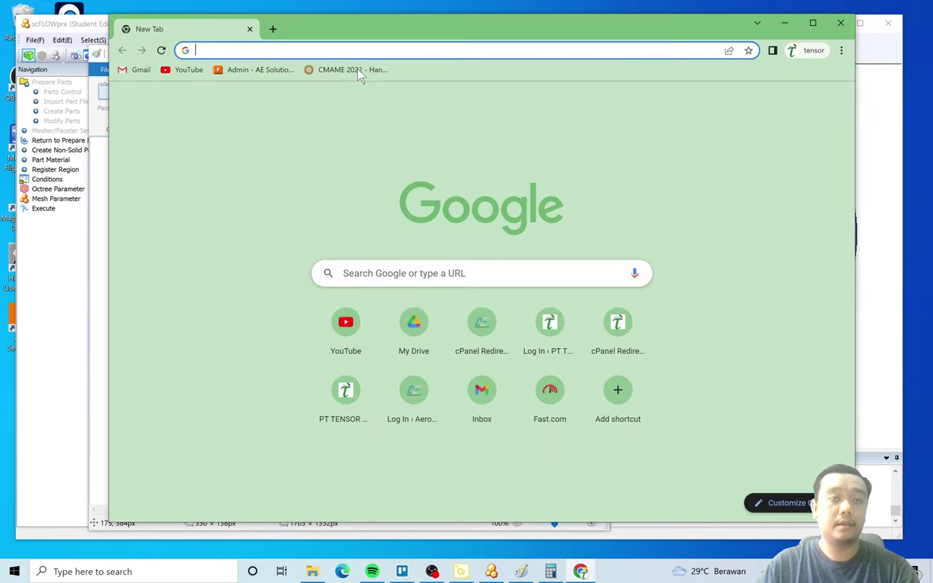
text(rad/s)
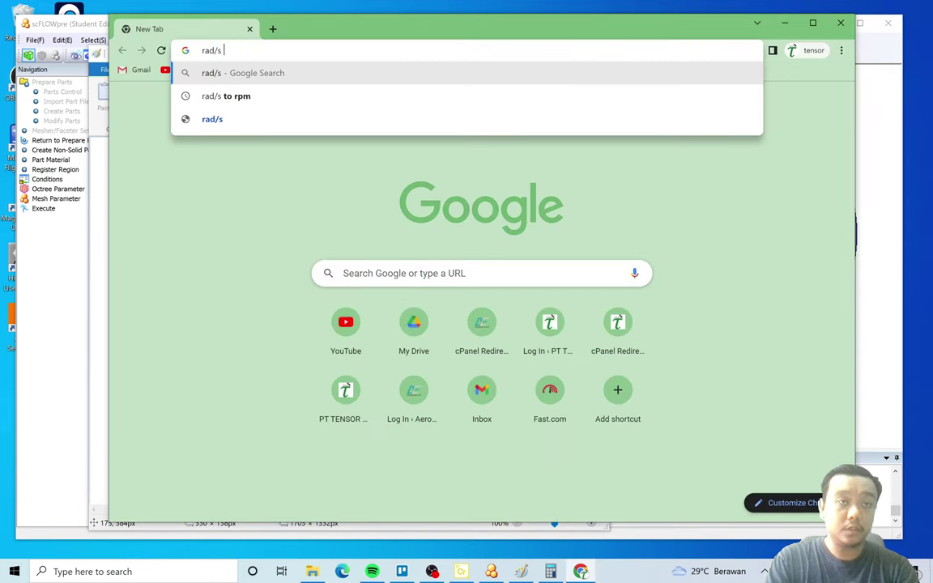
key(Down)
key(Return)
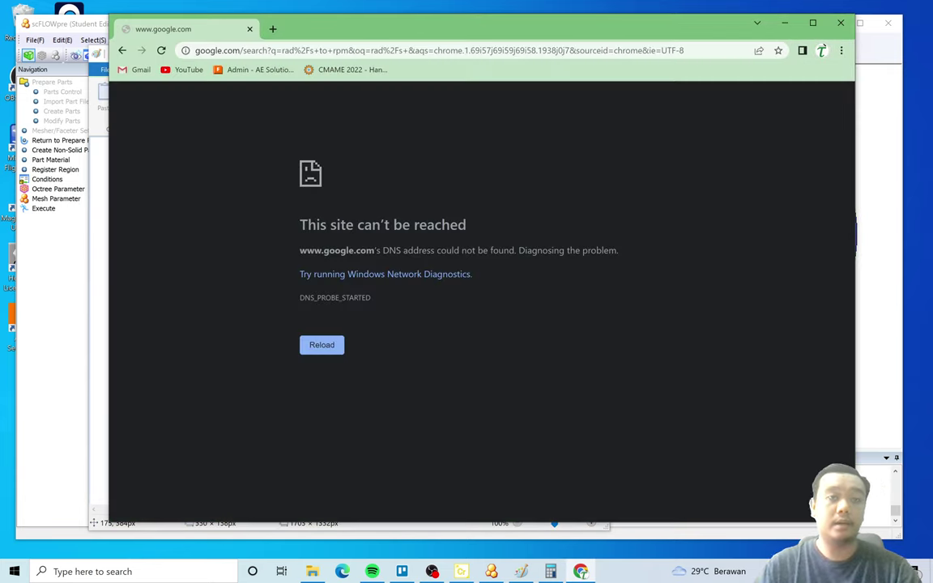
click(785, 23)
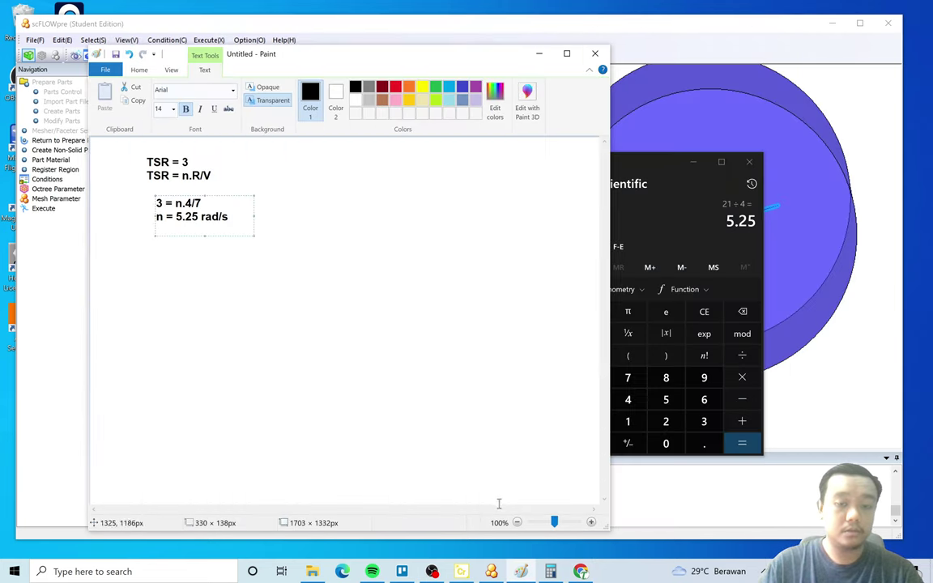
Bring up Calculator beside the note and multiply 5.25 by 9.55 to convert the rotor speed to rpm.
click(640, 183)
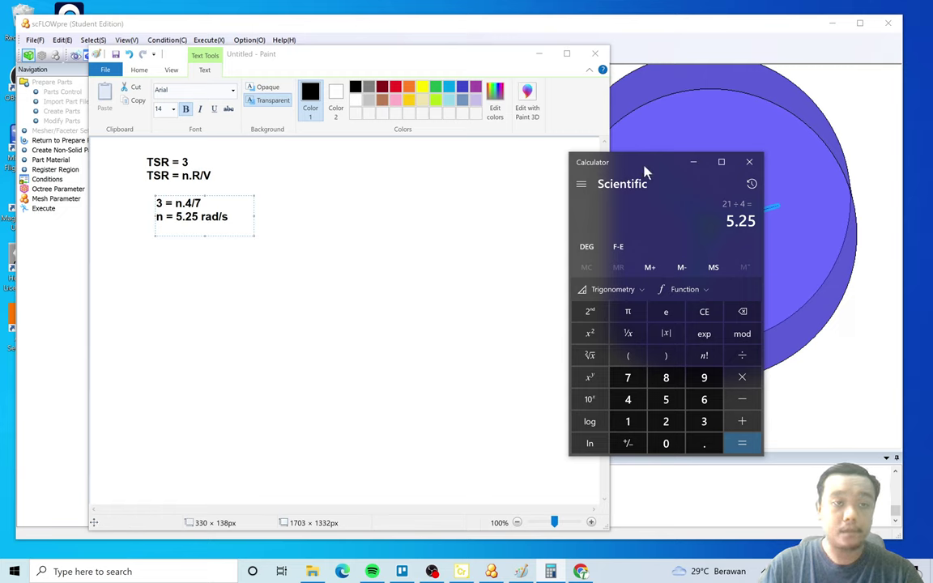
drag(645, 171, 557, 172)
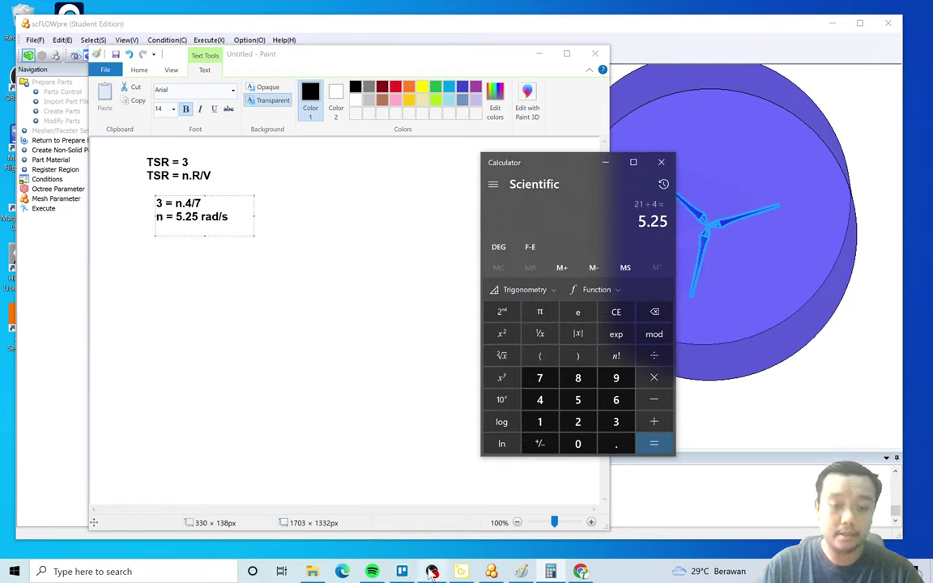
click(489, 569)
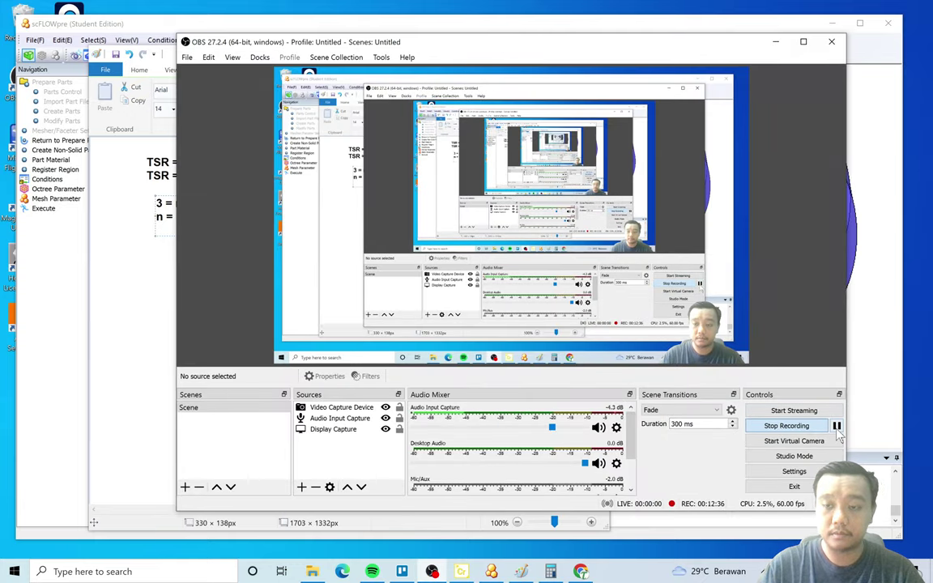
click(774, 42)
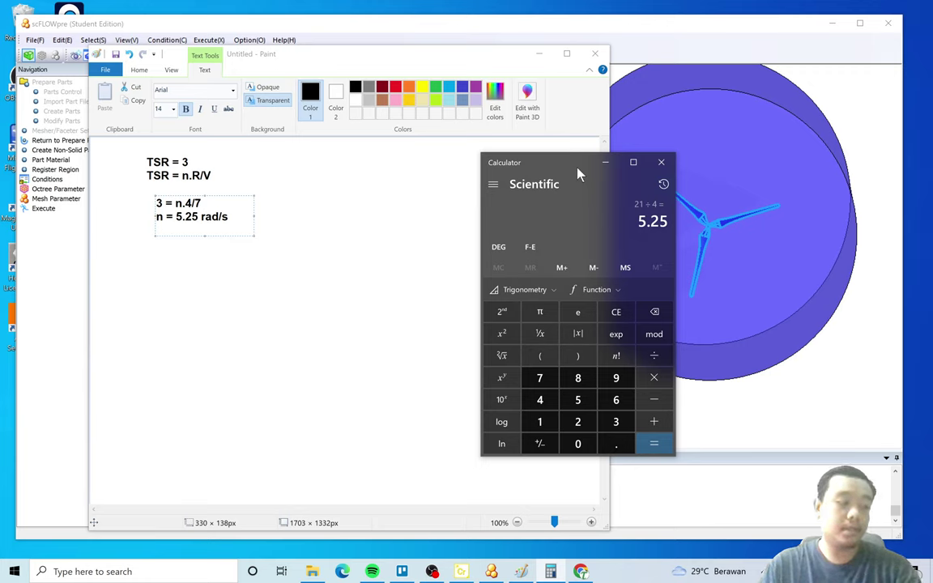
click(654, 379)
text(9.55)
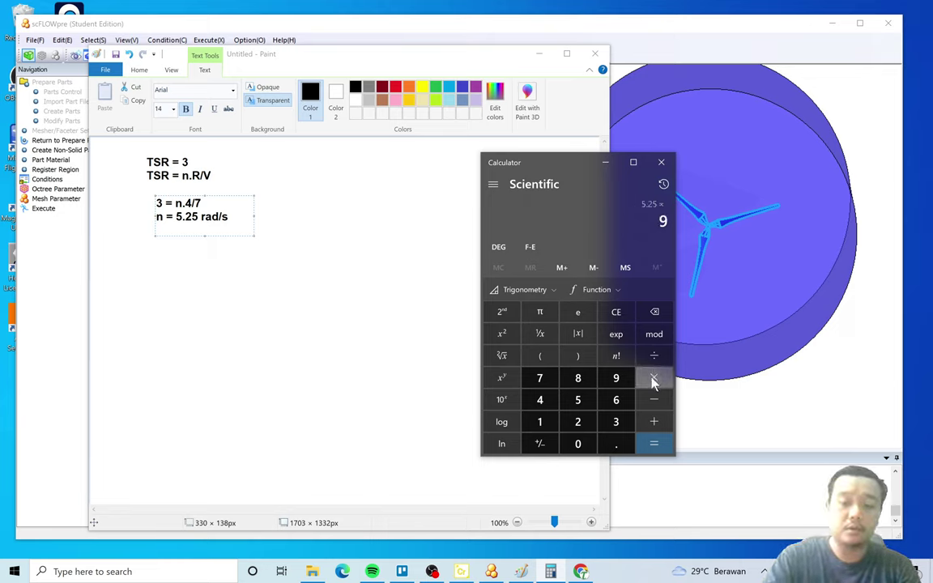
key(Return)
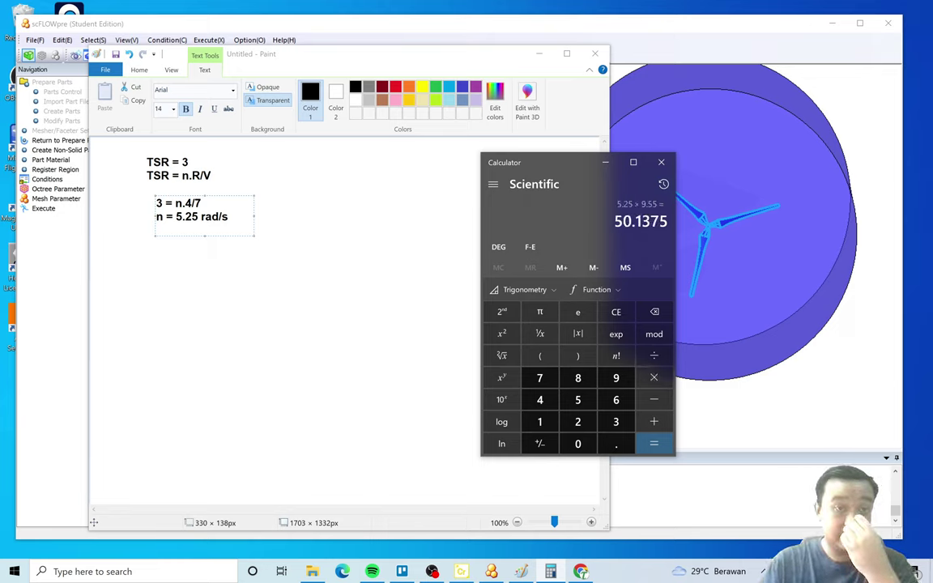
Return to Paint, extend the last line with "= 50,13 rpm" and widen the text box so it fits on one line.
key(alt+Tab)
text(= 50)
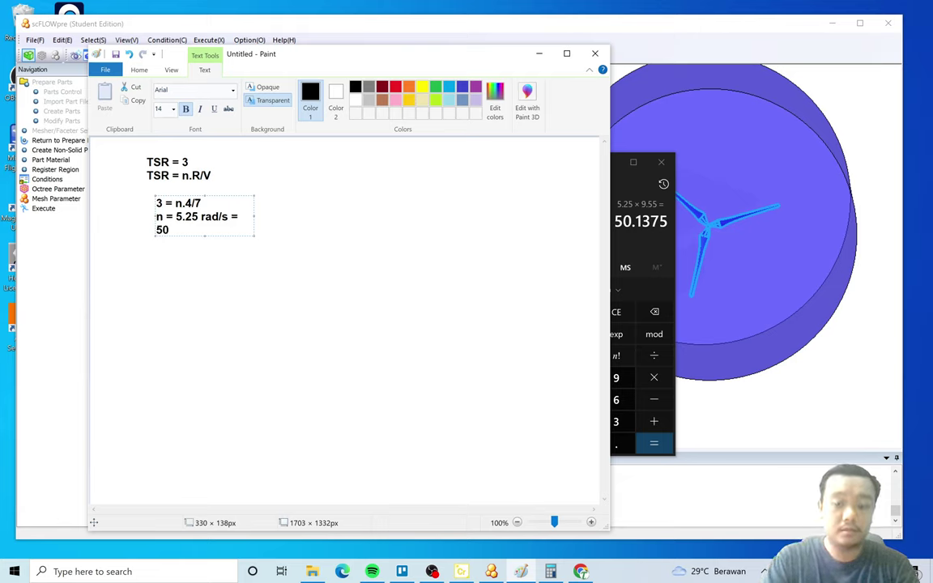
text(,13 rpm)
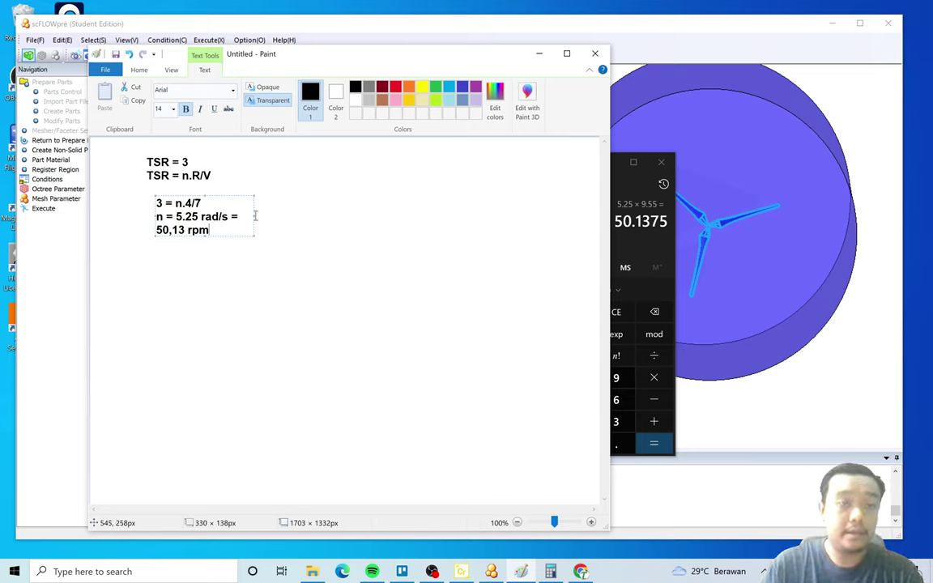
drag(255, 217, 304, 215)
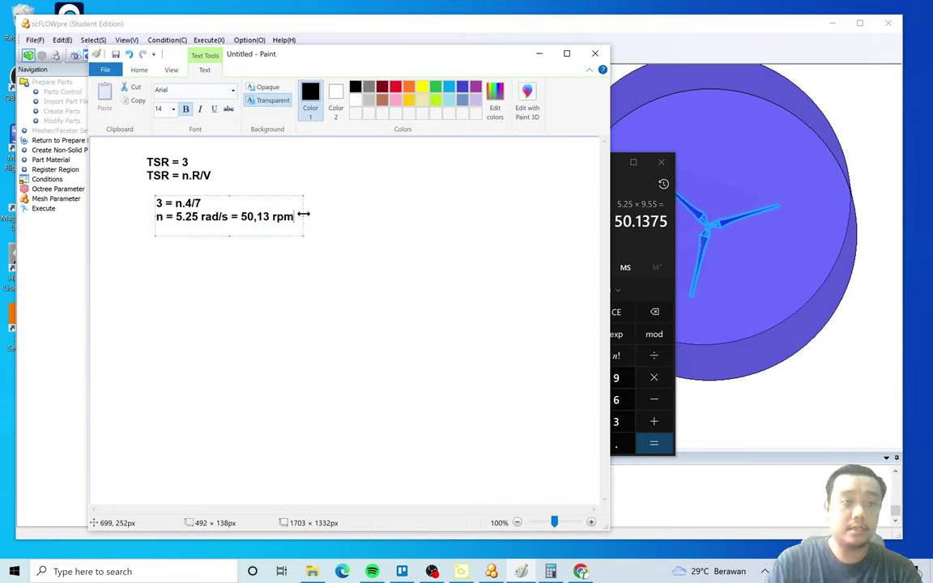
click(167, 260)
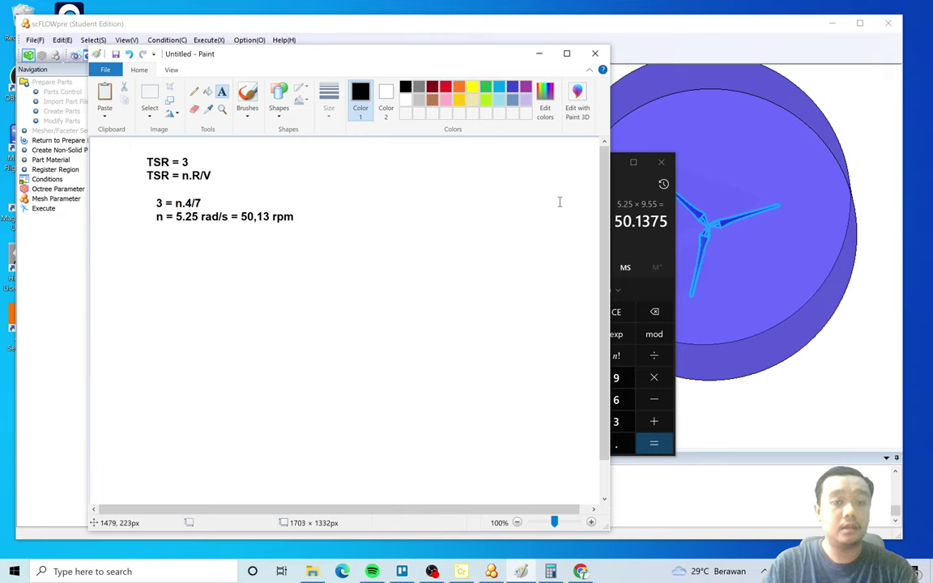
Switch to Calculator and divide the rpm result by 60 to get revolutions per second.
click(630, 186)
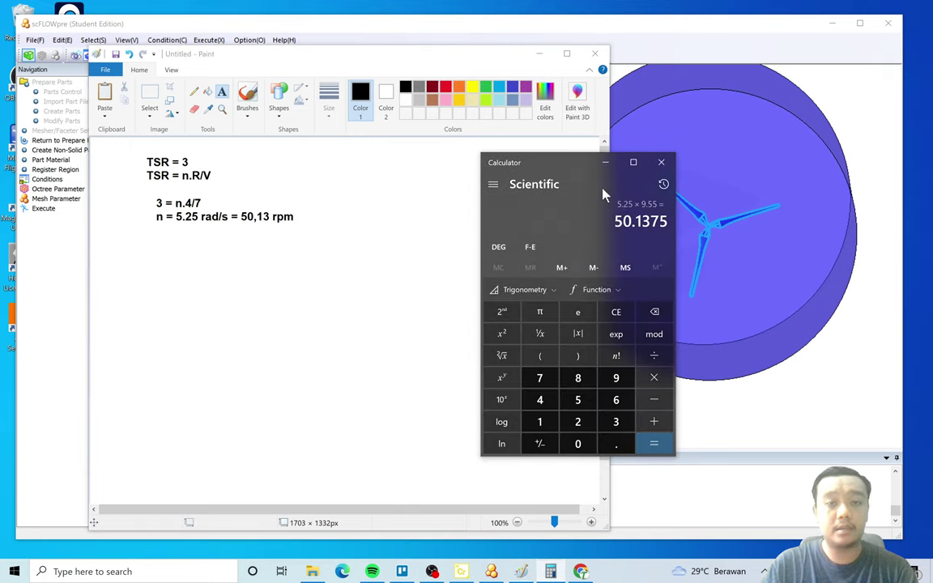
click(654, 356)
text(60)
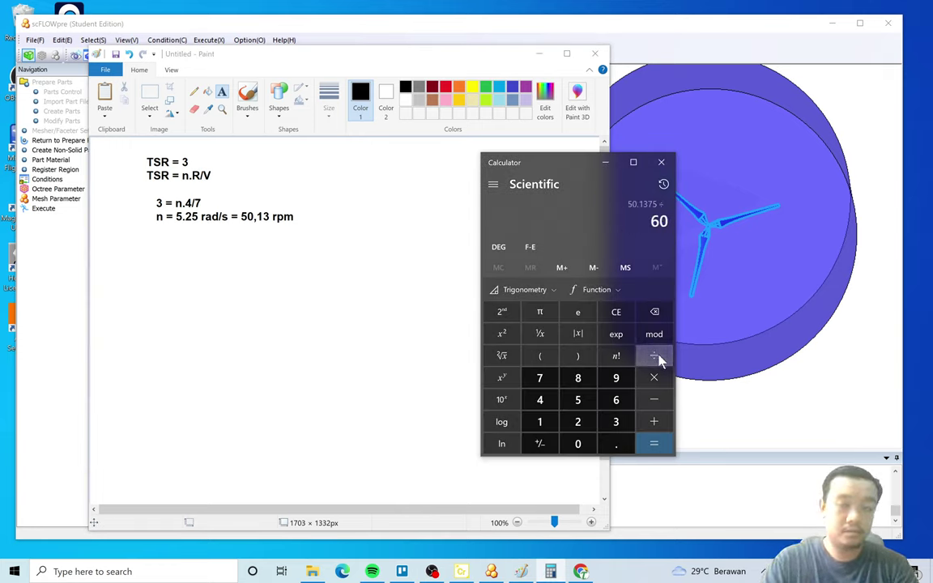
key(Return)
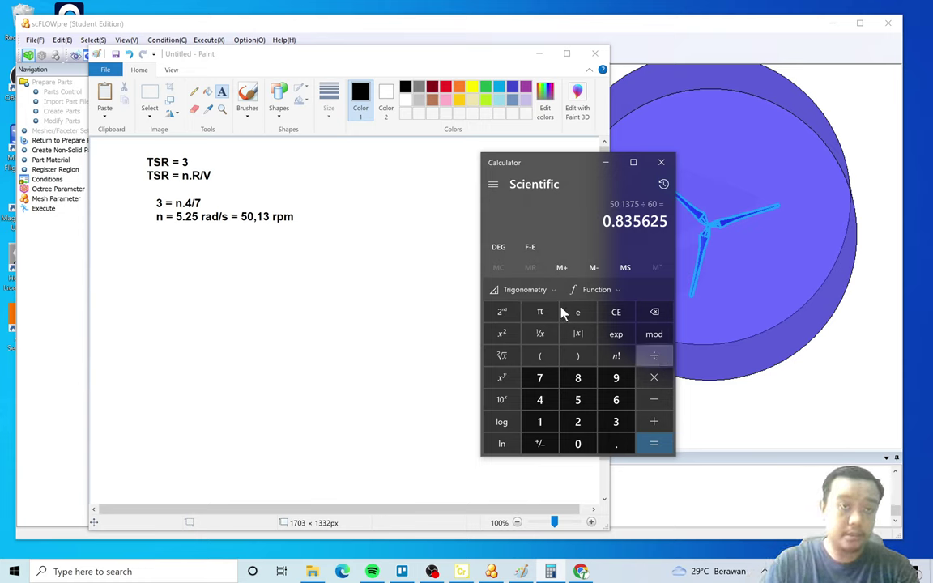
Start a new Paint text line below the rotor speed reading "0,83 rev/s ->".
click(173, 237)
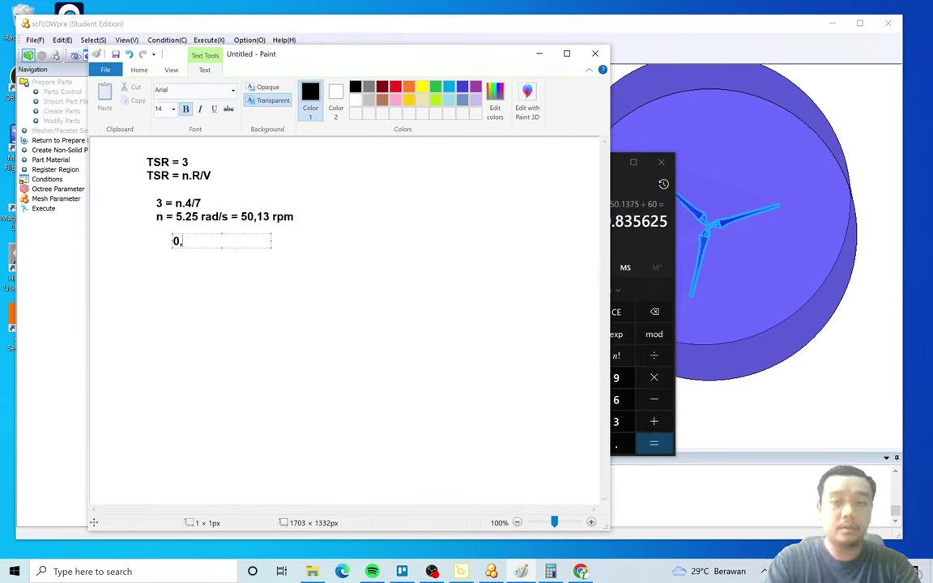
key(BackSpace)
key(BackSpace)
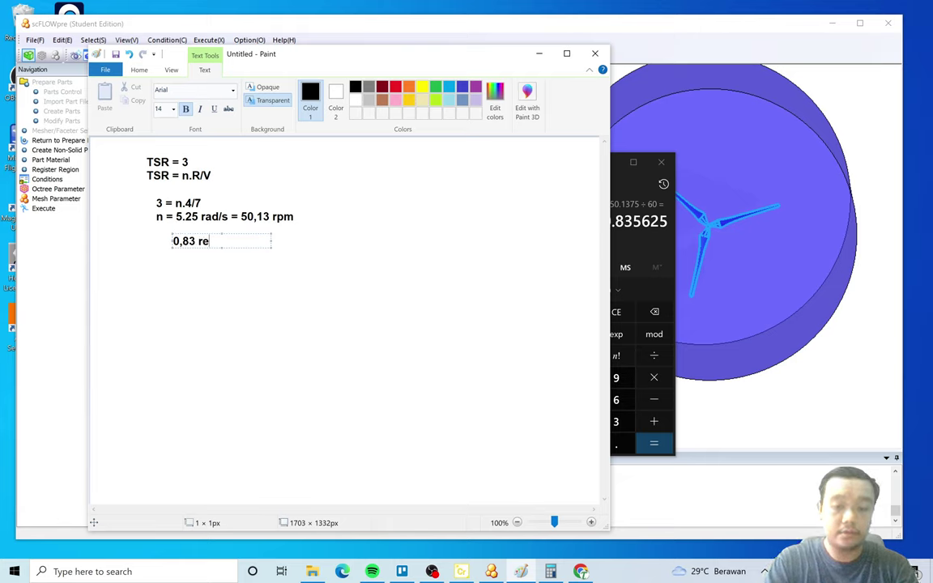
text(83 rev/s ->)
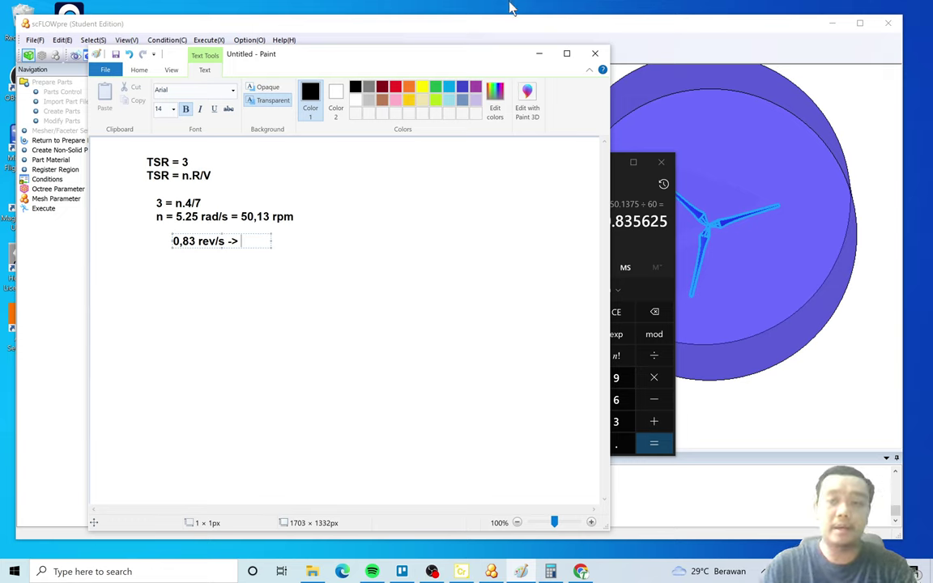
Switch to Calculator and compute 1 ÷ 0.83 to get the time per revolution.
click(619, 194)
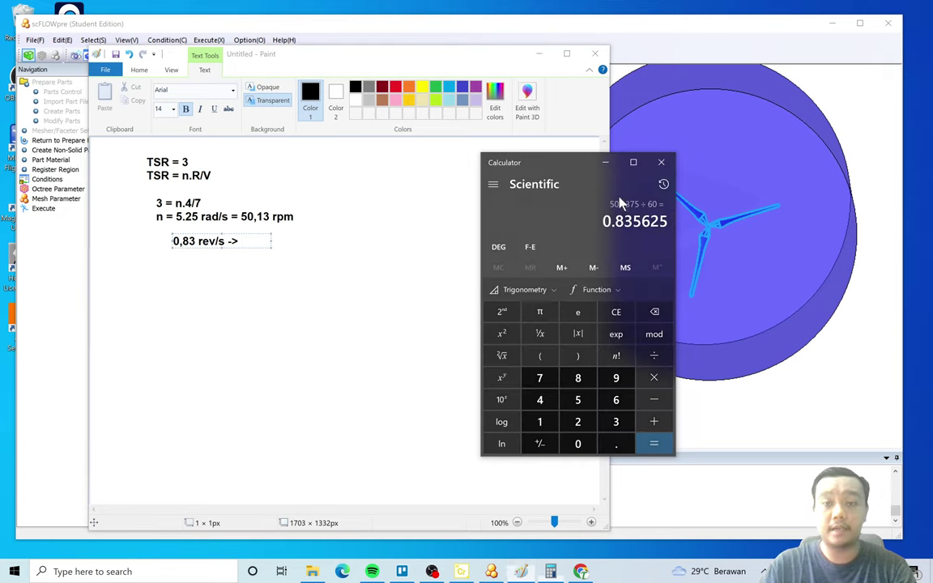
click(539, 421)
click(654, 356)
key(period)
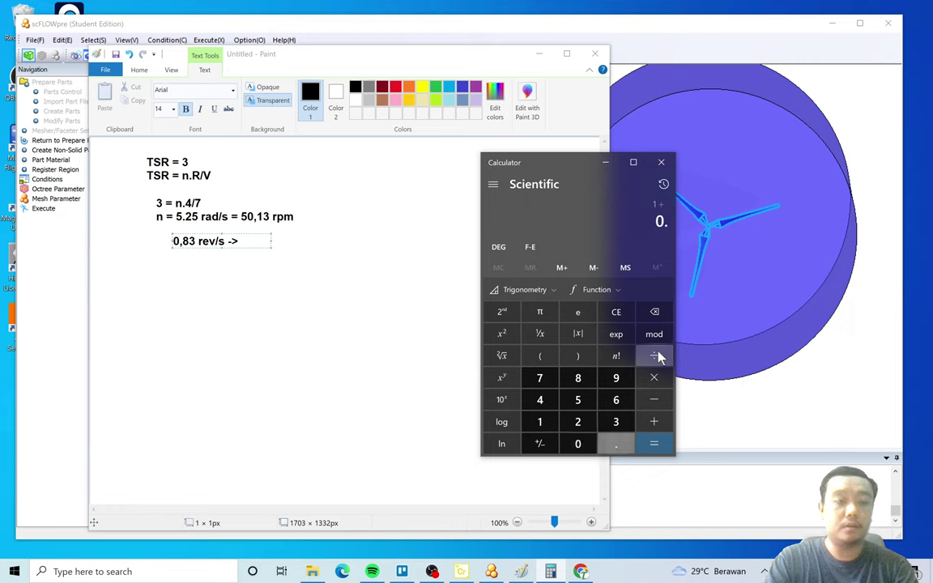
text(83)
key(Return)
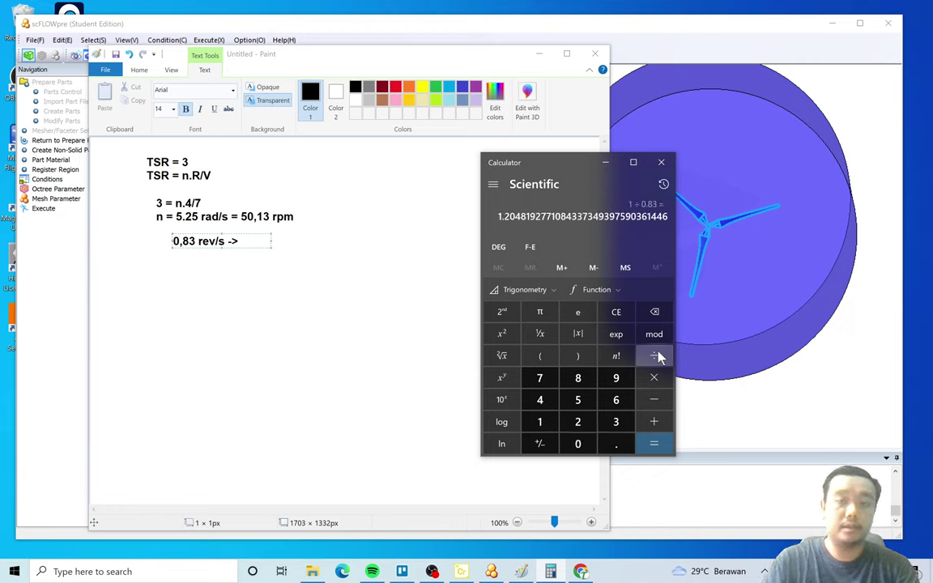
Return to Paint and complete the line as "0.83 rev/s -> 1.2 s/rev", widening its text box to fit on one line.
key(alt+Tab)
text(1)
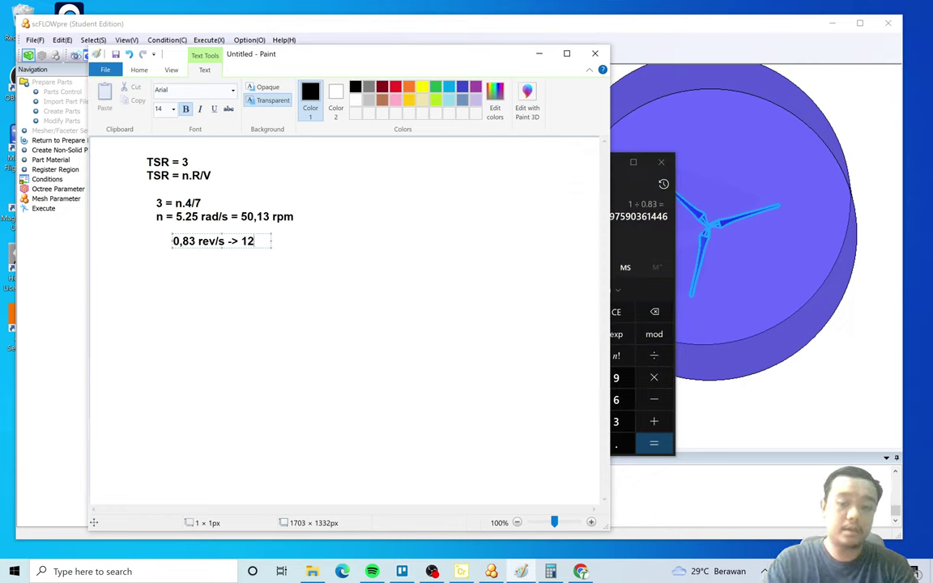
text(.2 s)
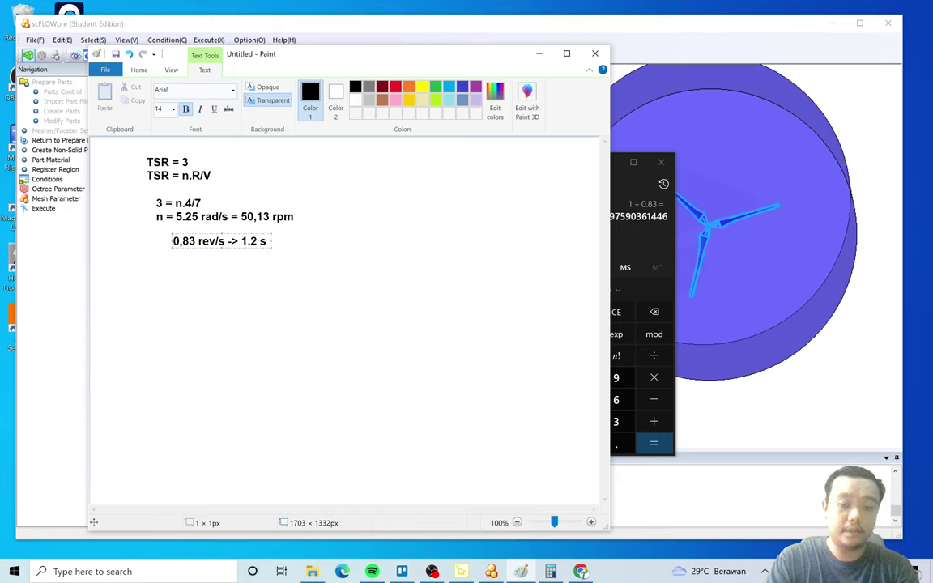
text(/rev)
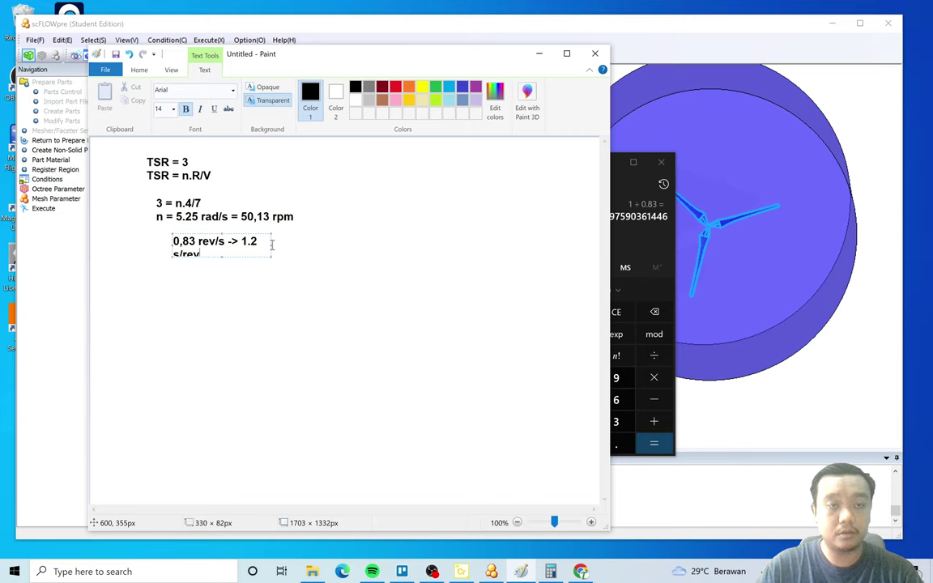
drag(271, 249, 326, 239)
click(432, 278)
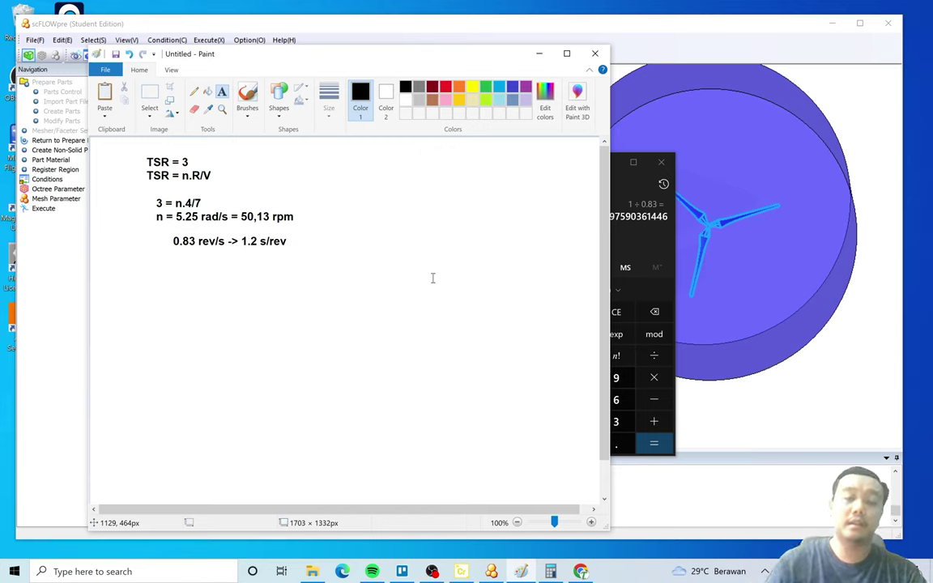
Divide the time per revolution by 3 in Calculator and move its window clear of the note.
click(643, 241)
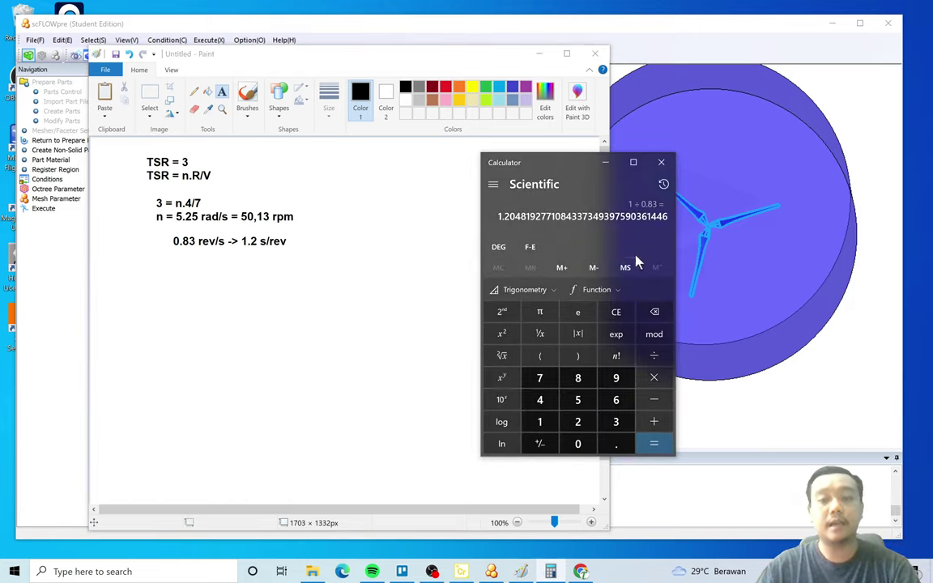
click(654, 356)
click(615, 421)
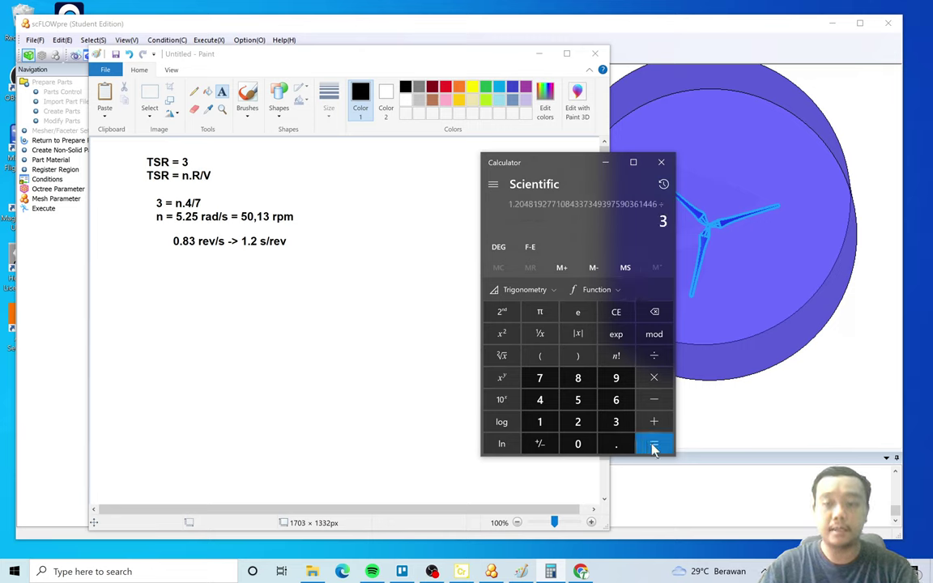
click(653, 445)
drag(545, 168, 622, 168)
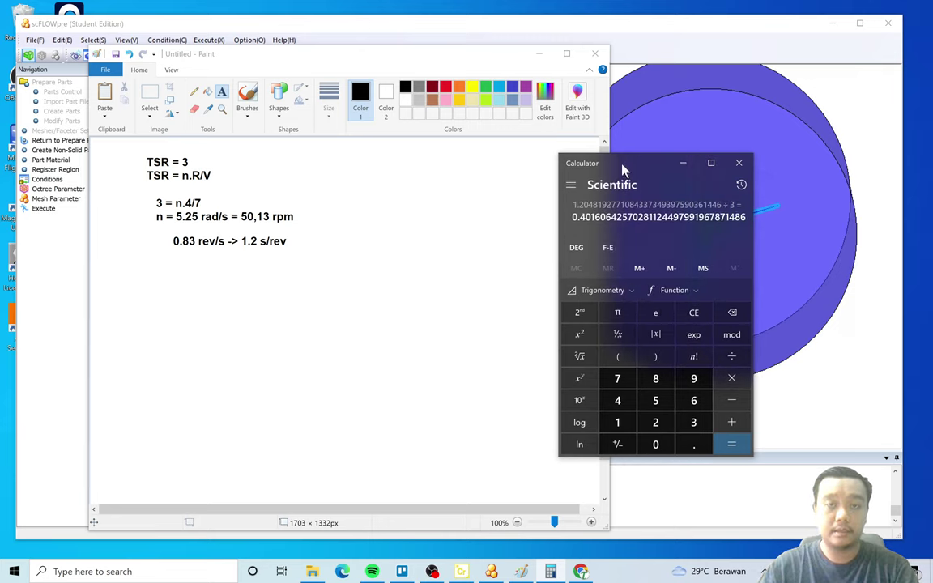
Add a new Paint text line below the s/rev line reading "0.425 s/blade".
click(233, 263)
click(182, 264)
click(171, 263)
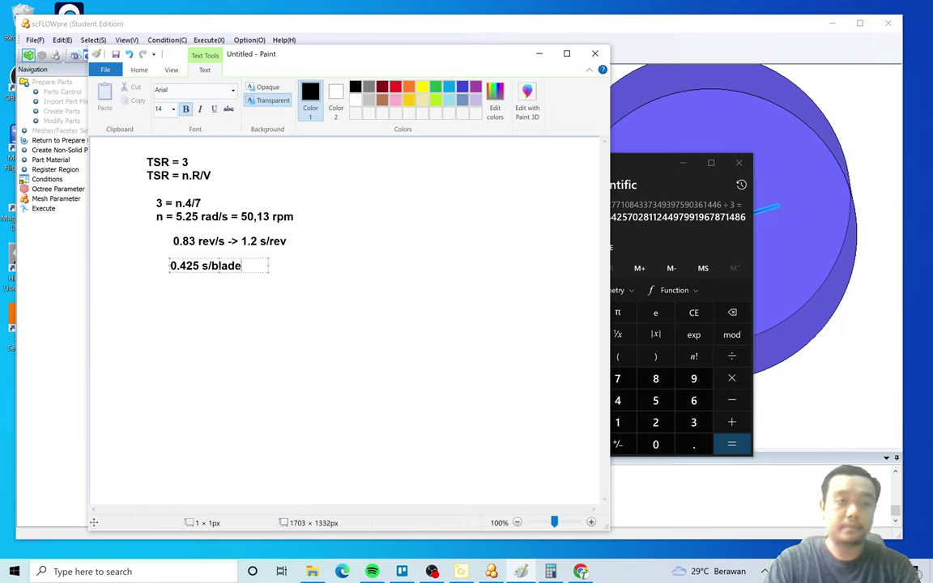
click(449, 265)
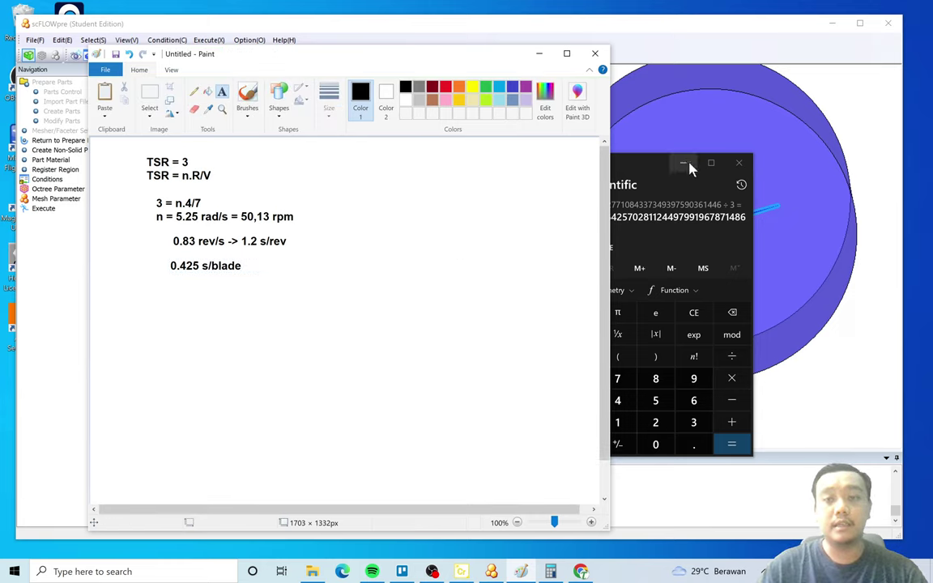
Add a Paint text line below the s/blade line reading "0.0425 s/segment".
click(637, 168)
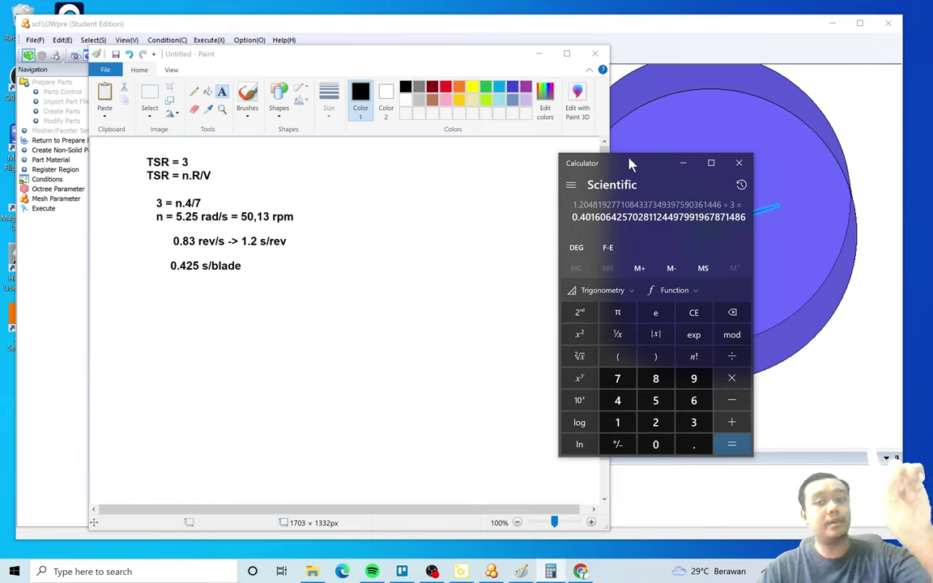
click(171, 288)
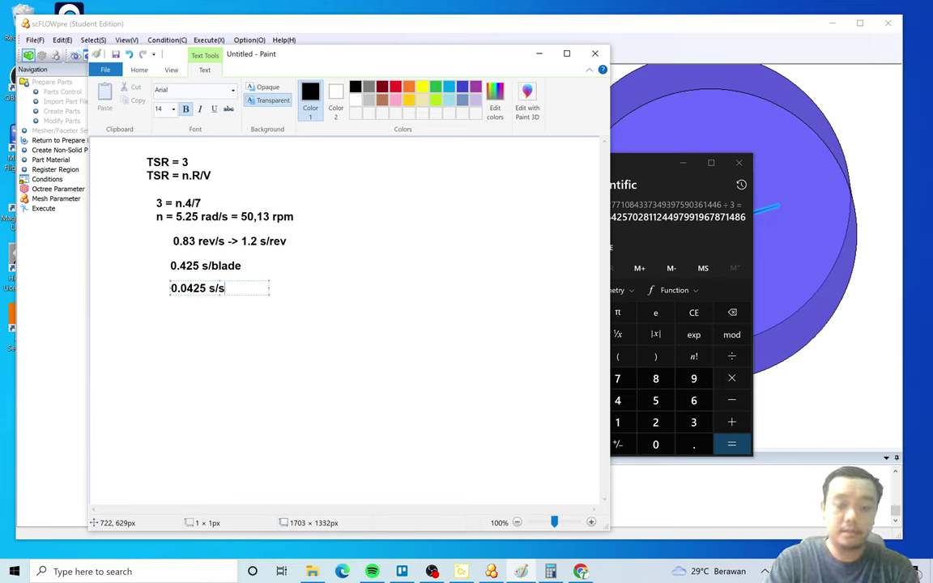
click(499, 354)
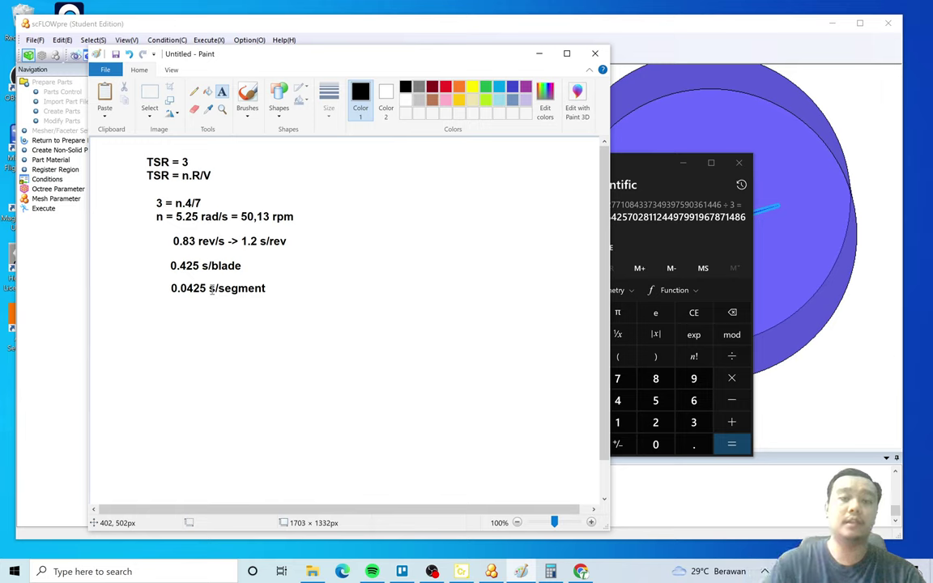
Switch to Calculator, clear the previous result and compute 0.0425 ÷ 5 to get the time step.
click(645, 170)
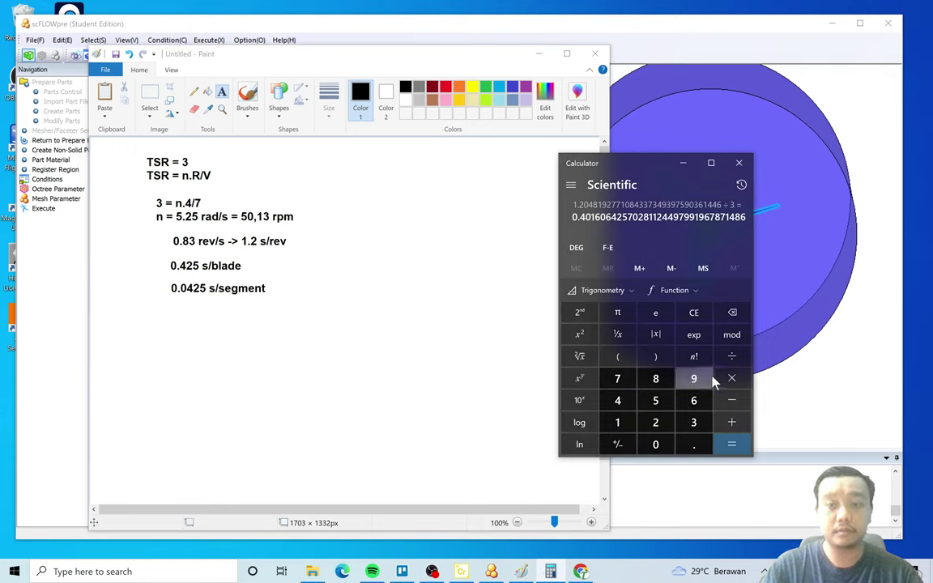
click(693, 314)
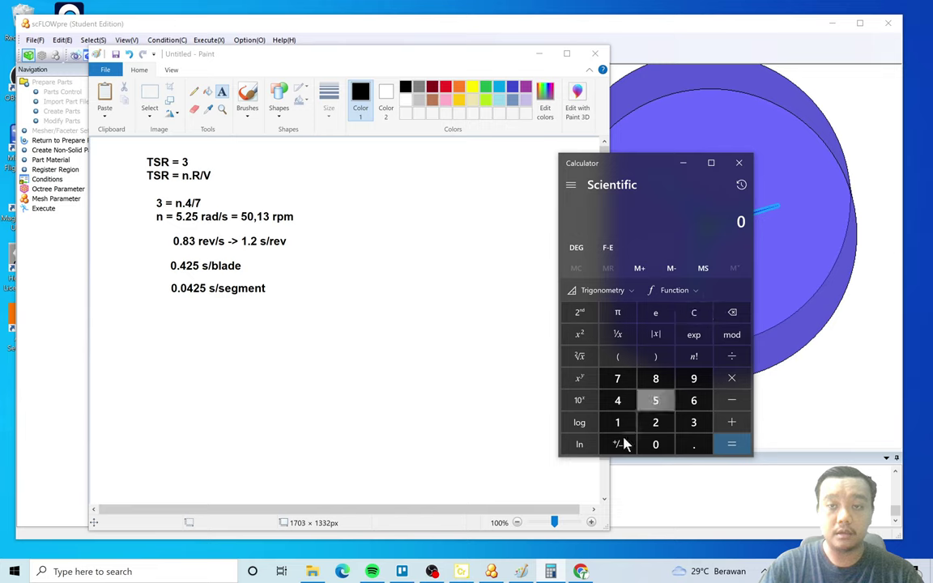
key(period)
click(654, 445)
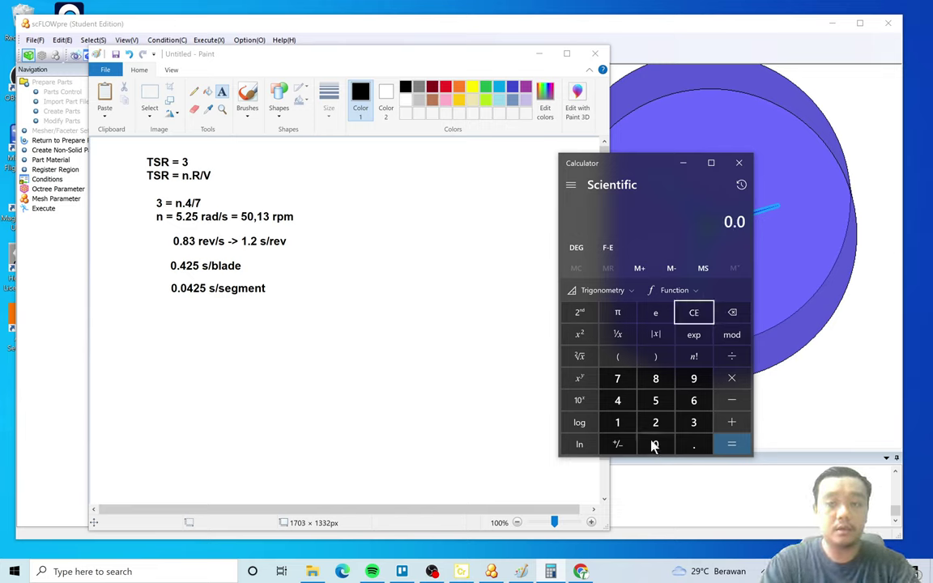
text(425)
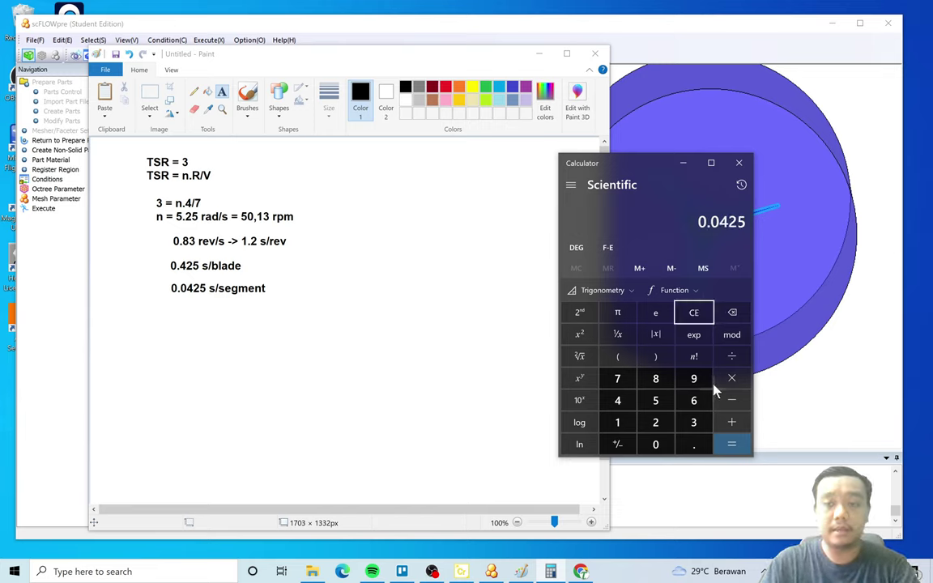
click(731, 356)
text(5)
key(Return)
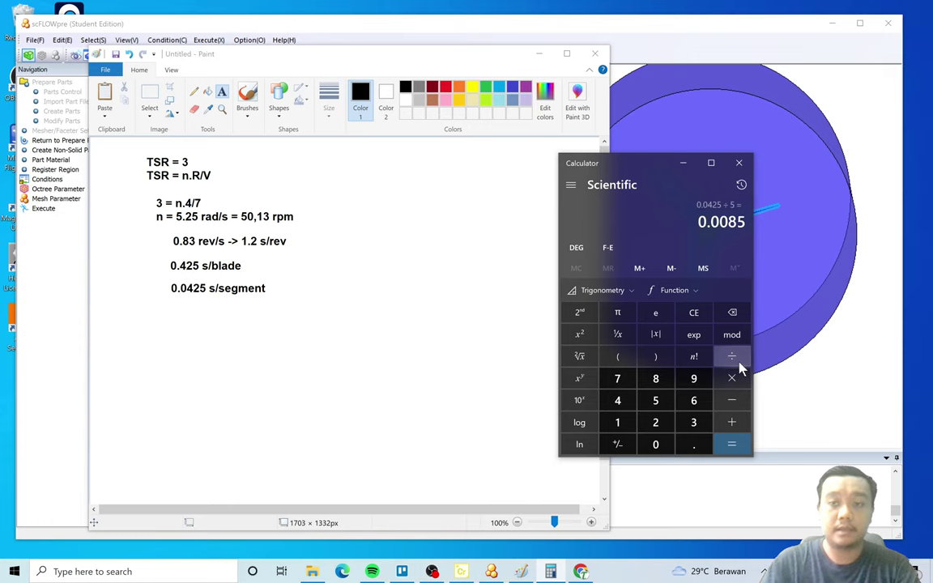
Add the Paint text line "0.008 s" below the s/segment line, then minimize Calculator and move Paint aside to uncover scFLOWpre.
click(162, 317)
click(192, 306)
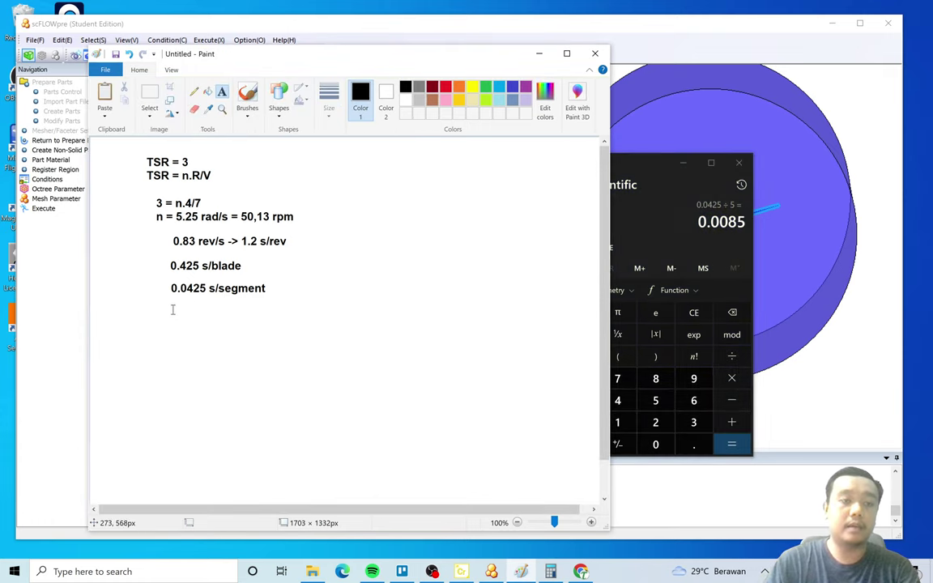
click(171, 307)
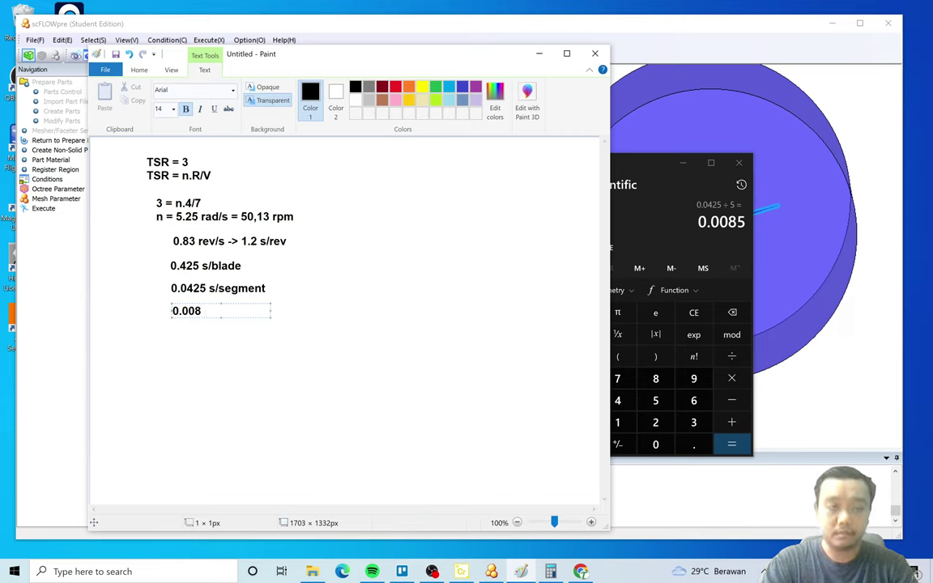
click(412, 267)
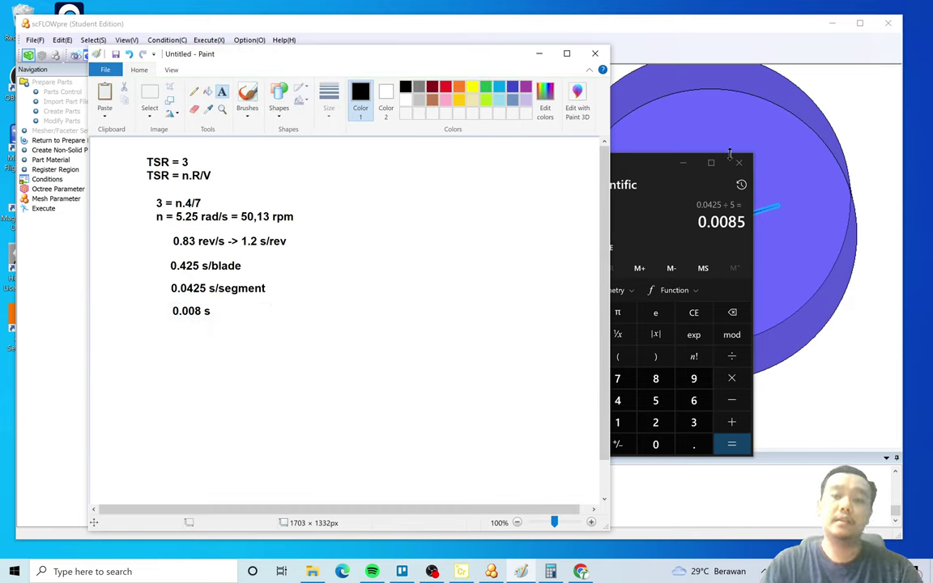
click(691, 168)
drag(363, 52, 644, 56)
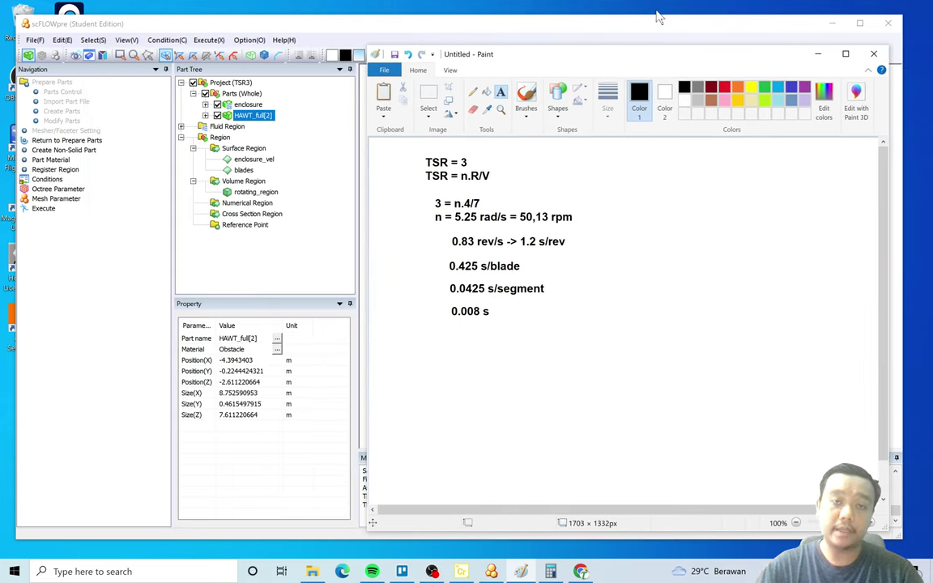
Return to scFLOWpre and set the transient time step to 0.008 s in the analysis conditions' basic settings.
click(587, 32)
click(46, 180)
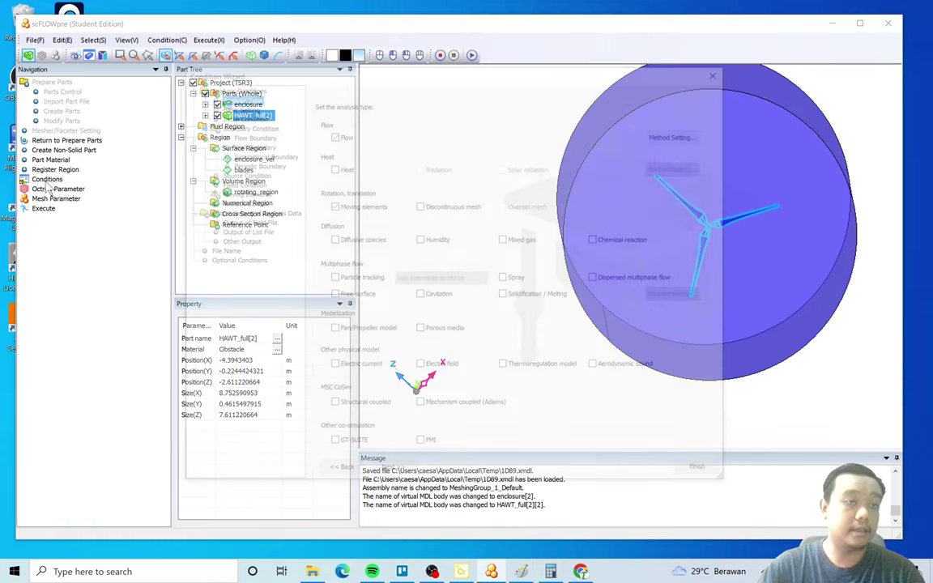
click(230, 108)
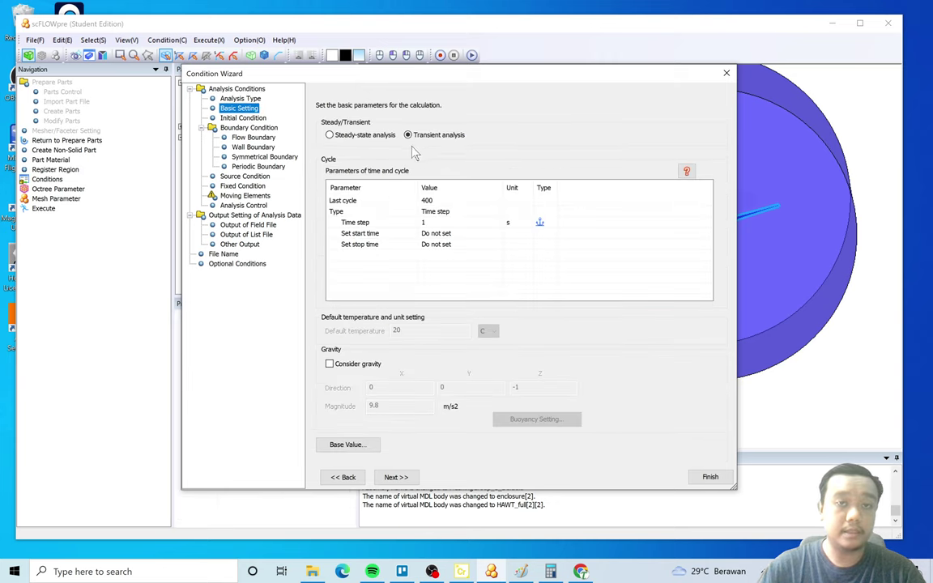
click(550, 571)
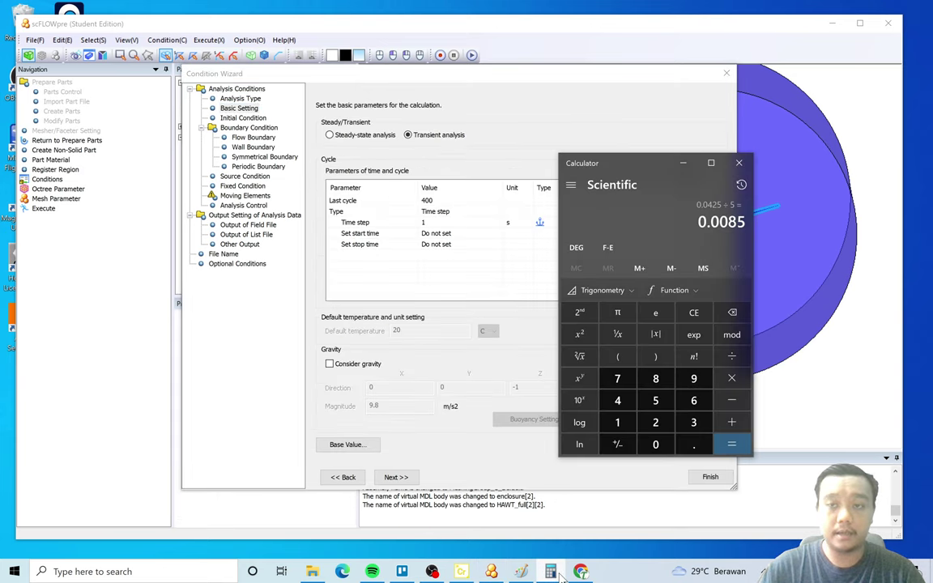
click(423, 222)
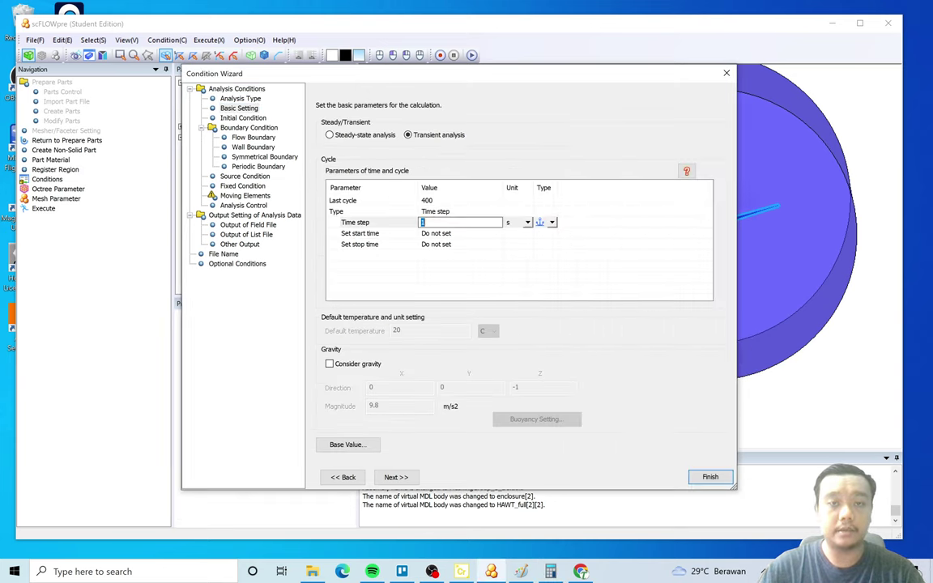
text(0.008)
key(Return)
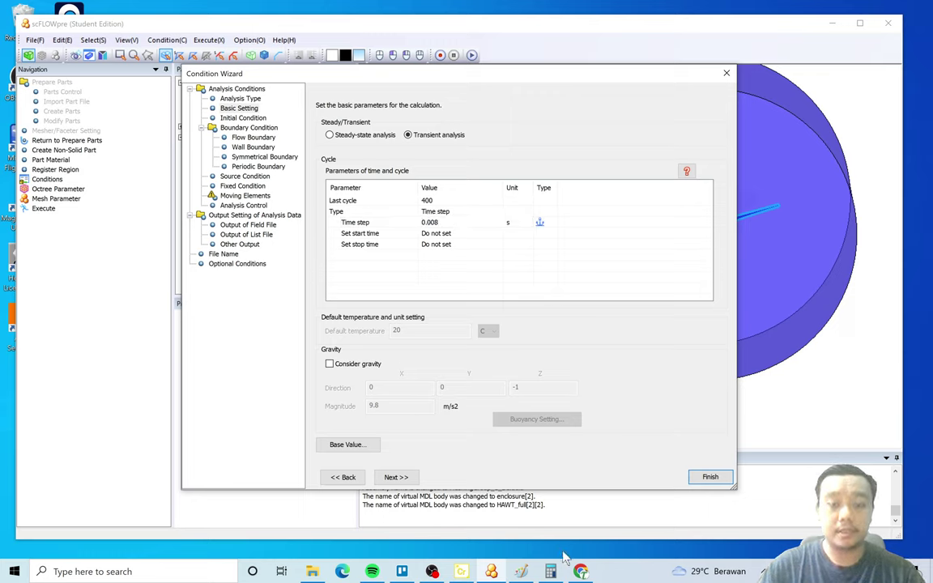
Set the last cycle of the transient analysis to 1000.
key(alt+Tab)
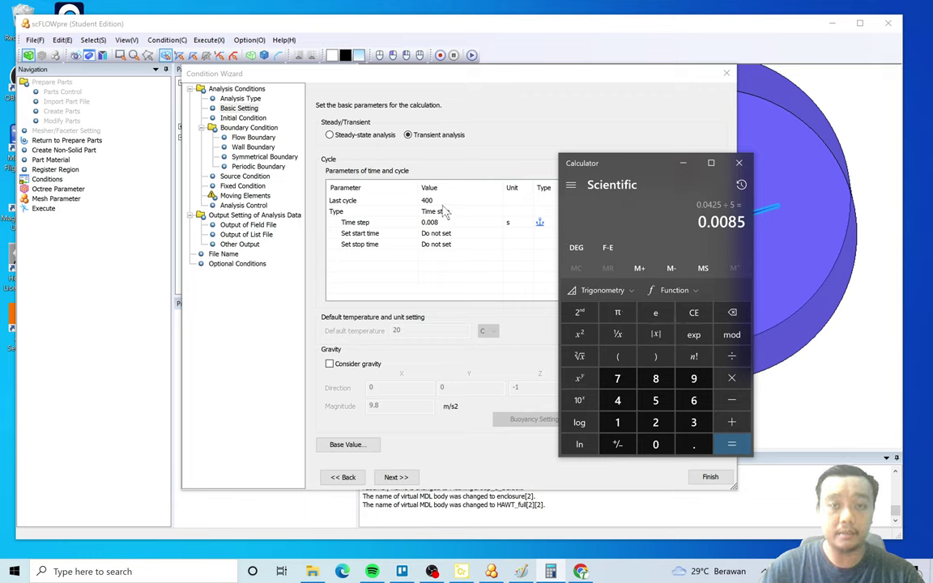
click(400, 200)
click(400, 200)
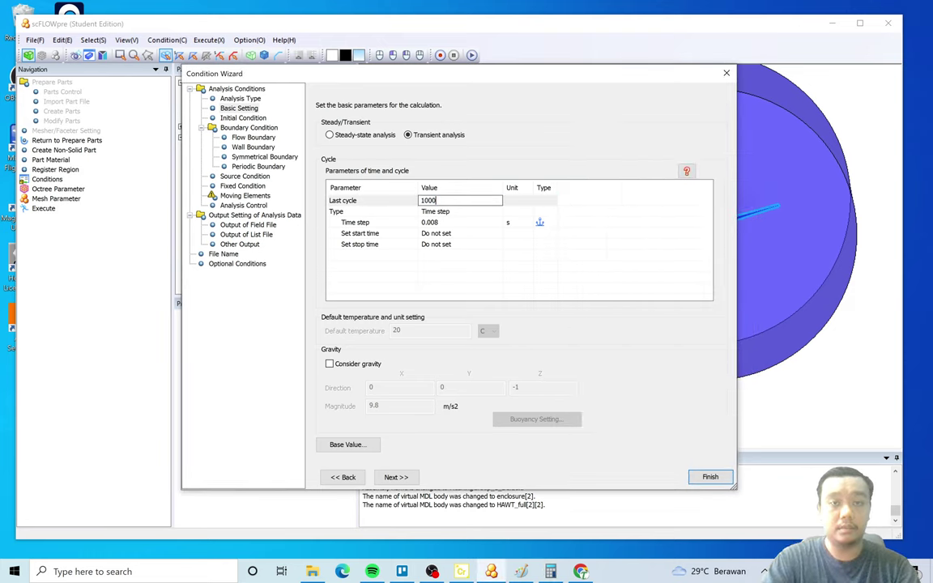
text(1000)
click(438, 296)
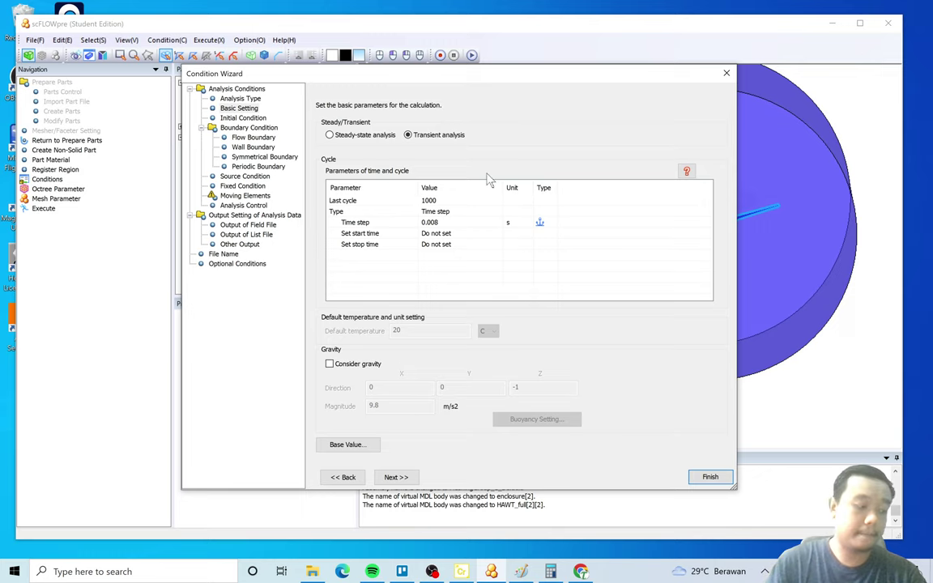
Set the field file output timing to every specified cycle with a cycle interval of 5.
click(247, 226)
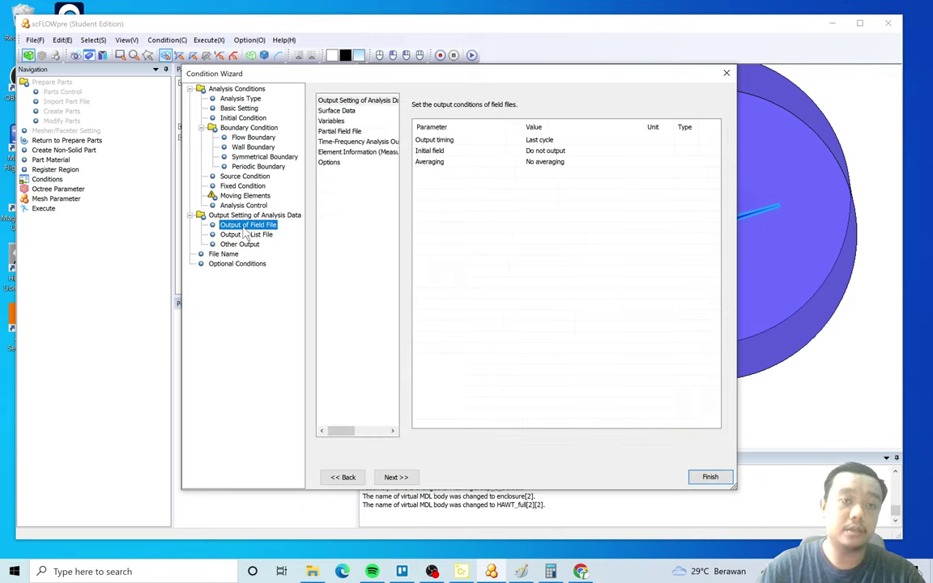
click(581, 139)
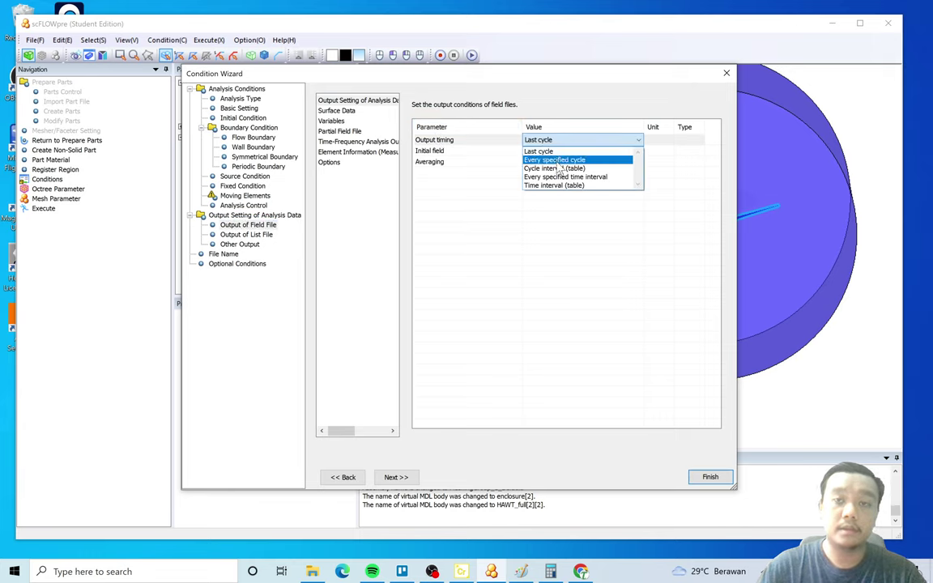
click(557, 159)
click(555, 151)
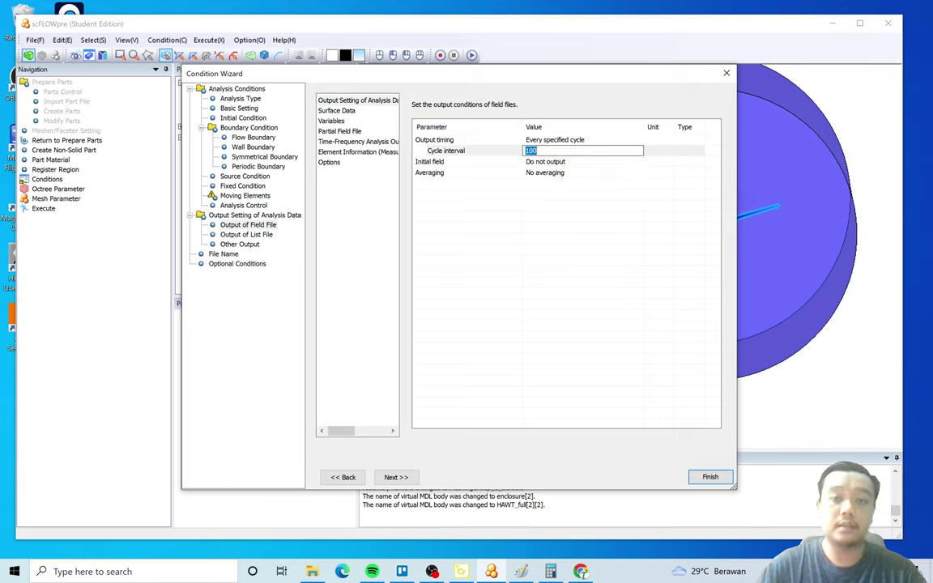
text(5)
key(Return)
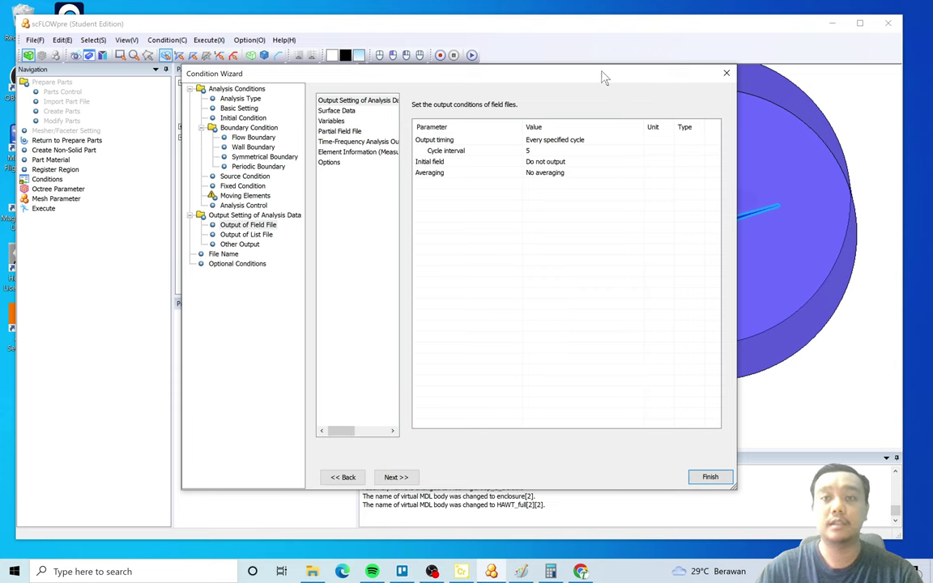
Add an inflow and outflow condition of type Velocity components to the blades region in the flow boundary conditions.
drag(597, 79, 510, 76)
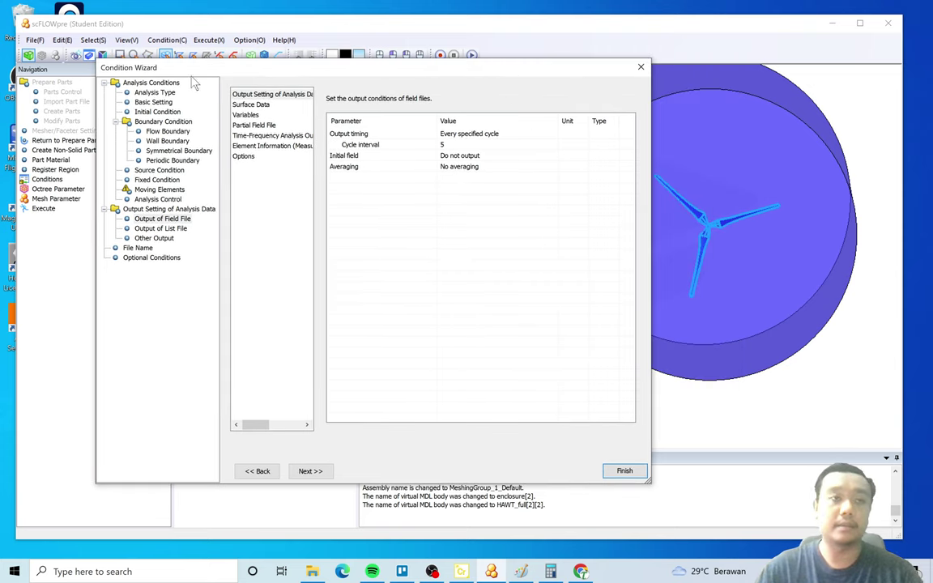
click(155, 111)
click(153, 101)
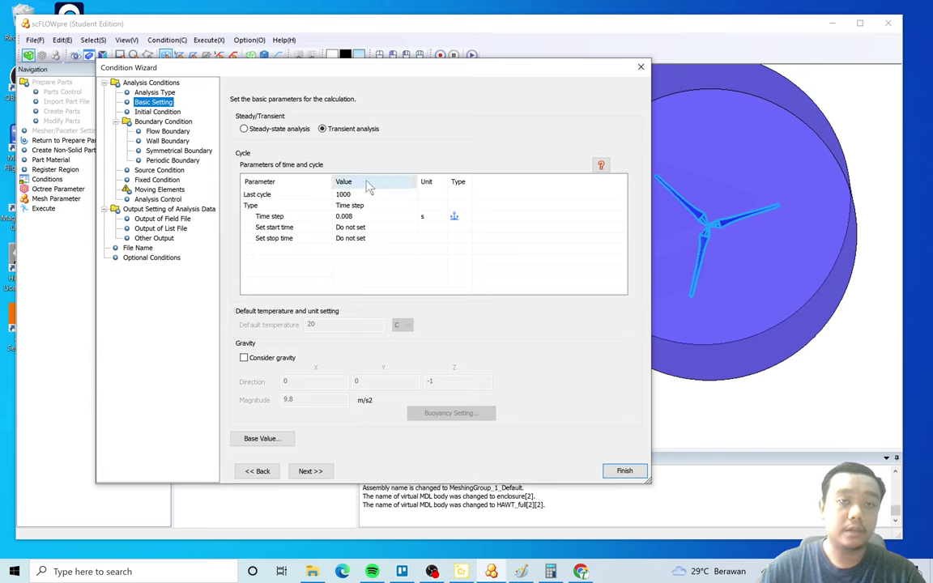
click(154, 111)
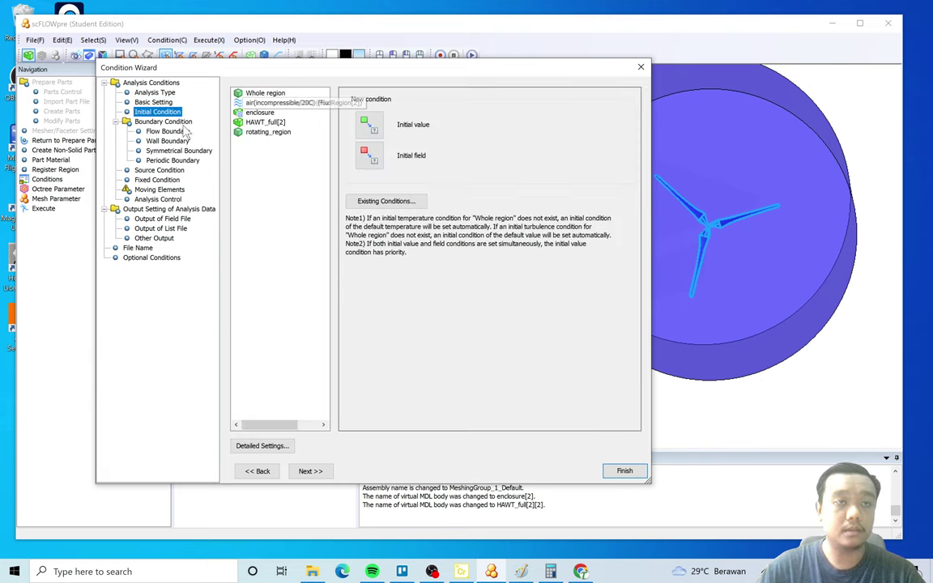
click(167, 131)
click(268, 103)
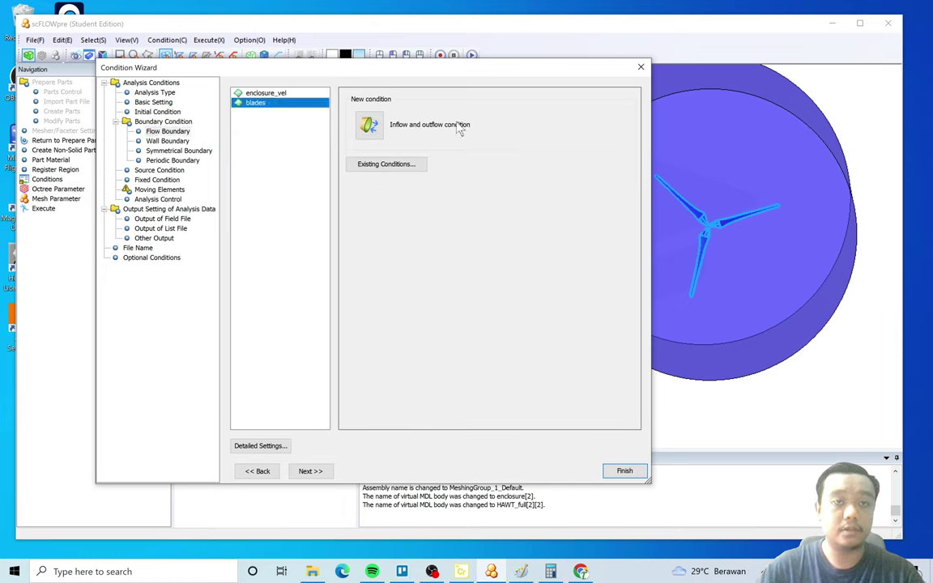
click(368, 124)
click(433, 139)
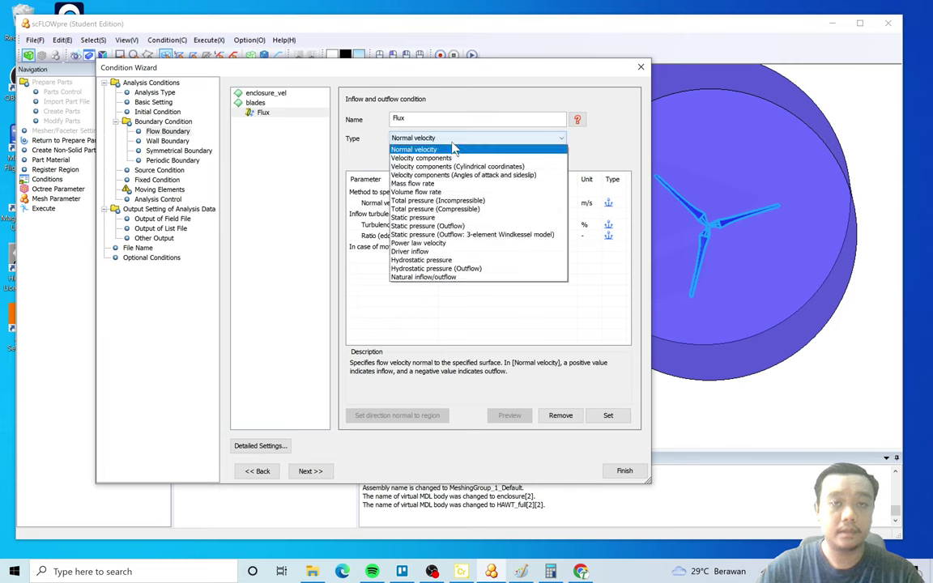
click(407, 153)
Set Velocity Y of the blades' inflow and outflow condition to 7 m/s, checking the flow direction against the model's axes.
drag(564, 70, 290, 78)
middle_drag(658, 271, 577, 301)
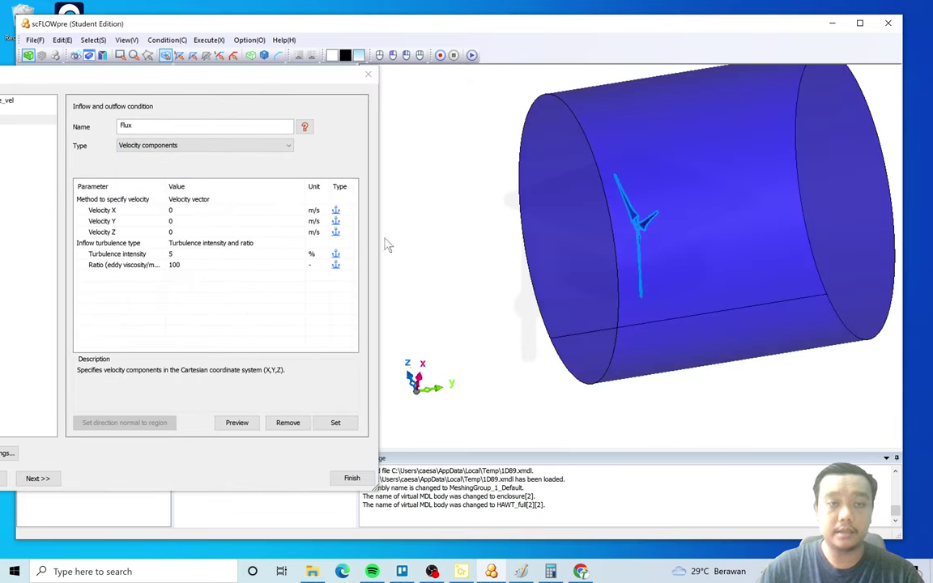
click(191, 220)
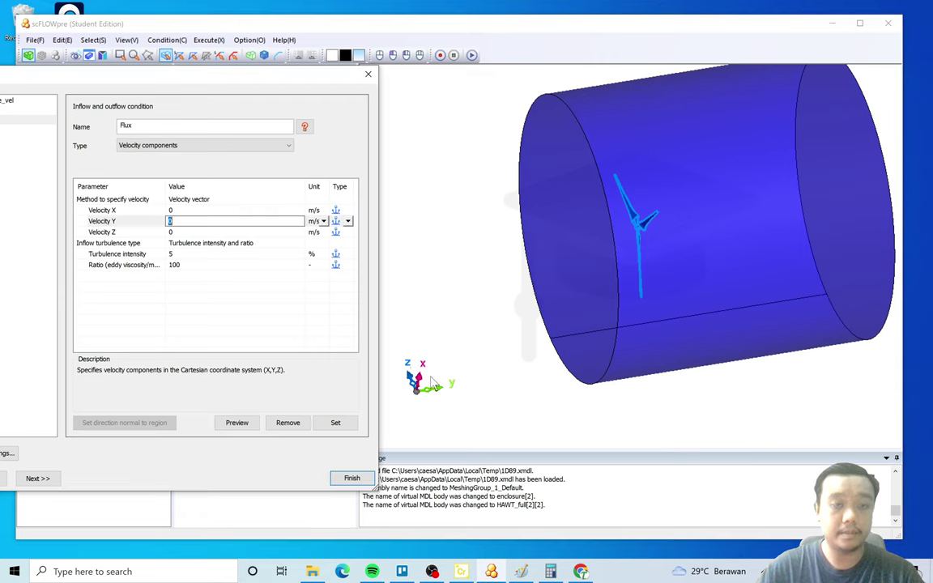
click(526, 572)
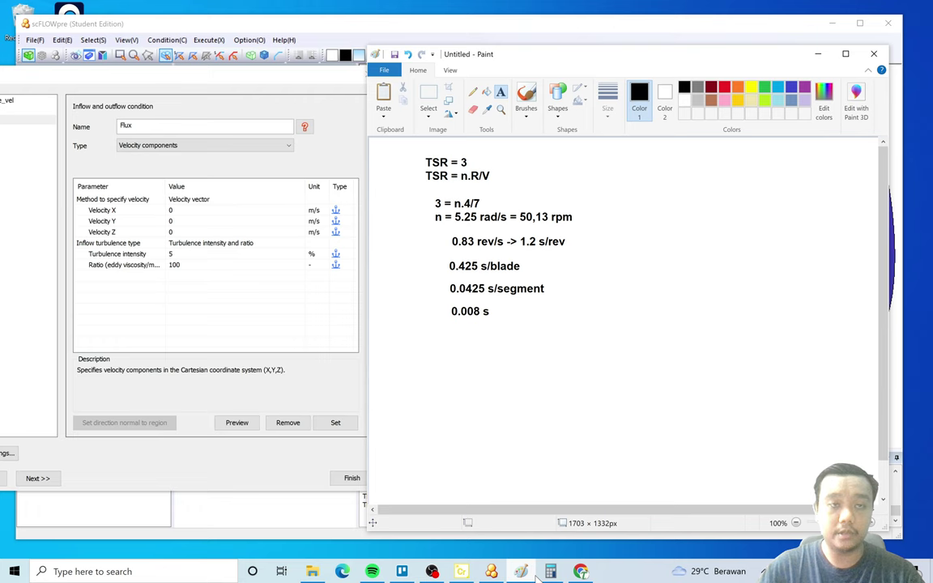
click(522, 572)
click(179, 210)
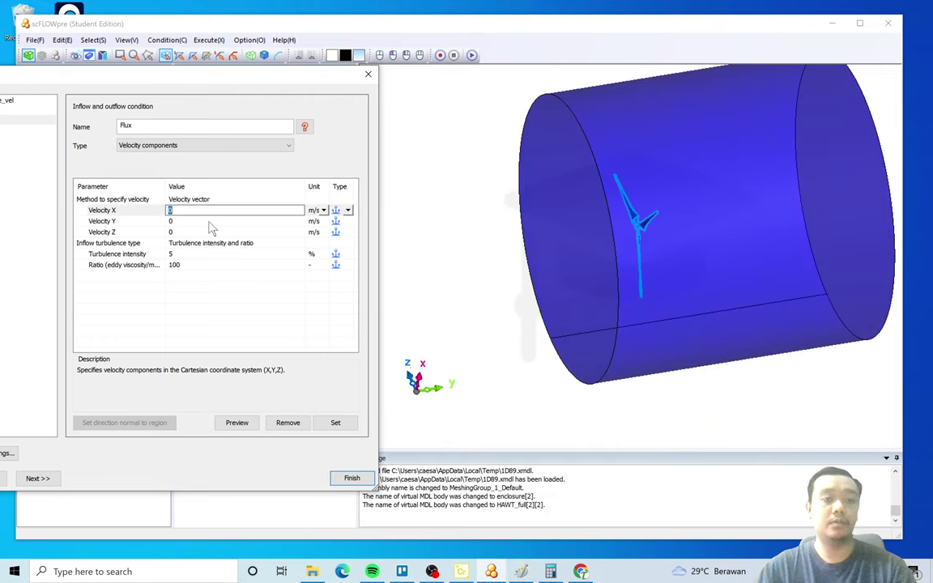
click(208, 224)
text(7)
key(Return)
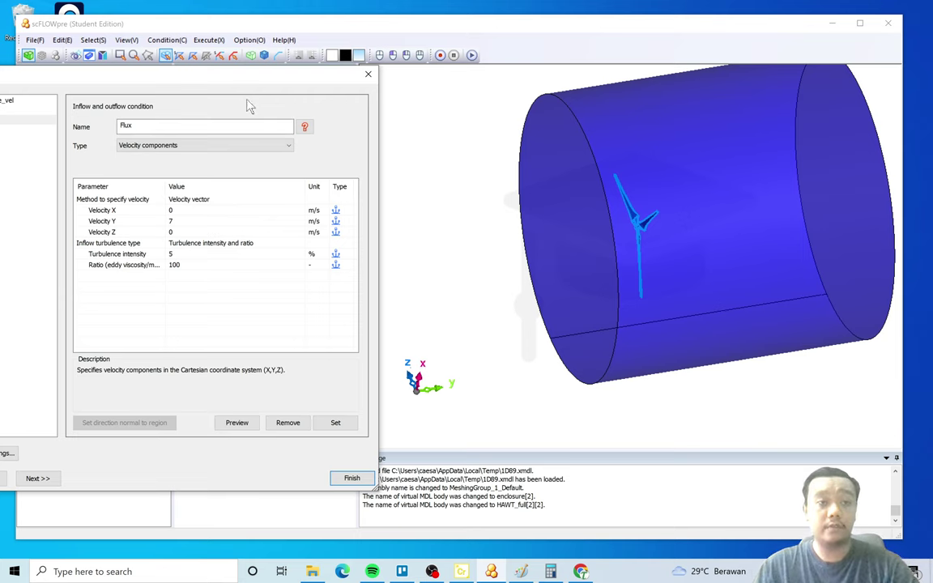
drag(241, 85, 412, 88)
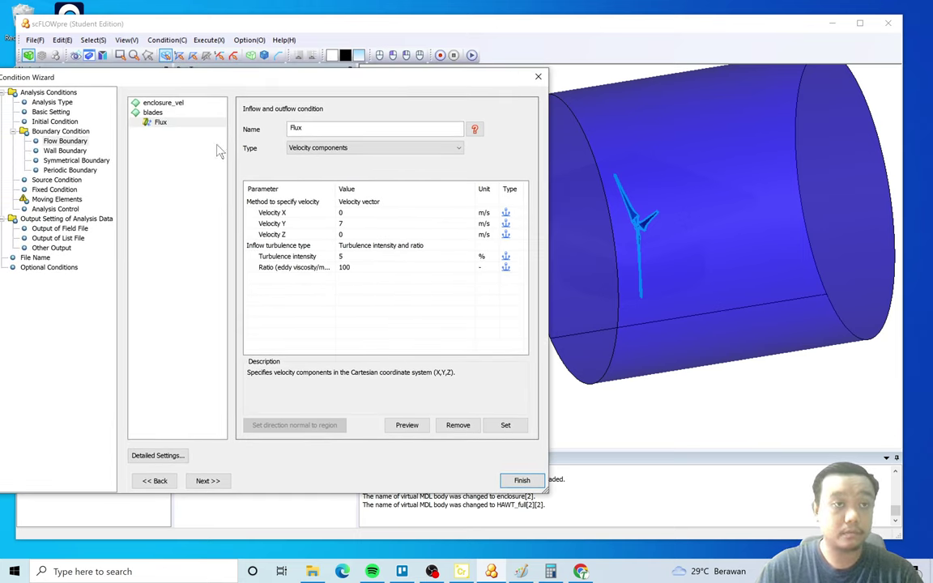
Remove the inflow and outflow condition from the blades region, applying the pending change.
click(170, 123)
click(458, 425)
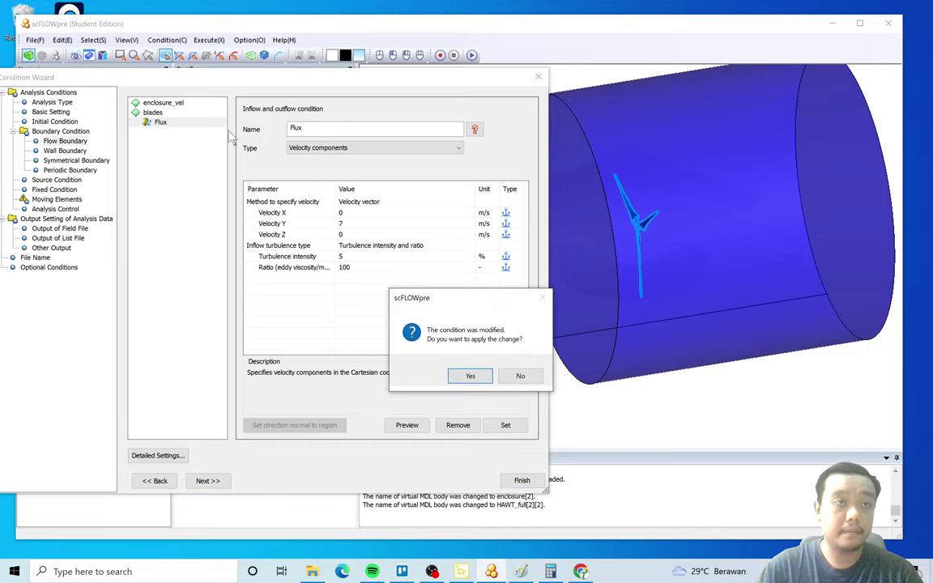
click(470, 375)
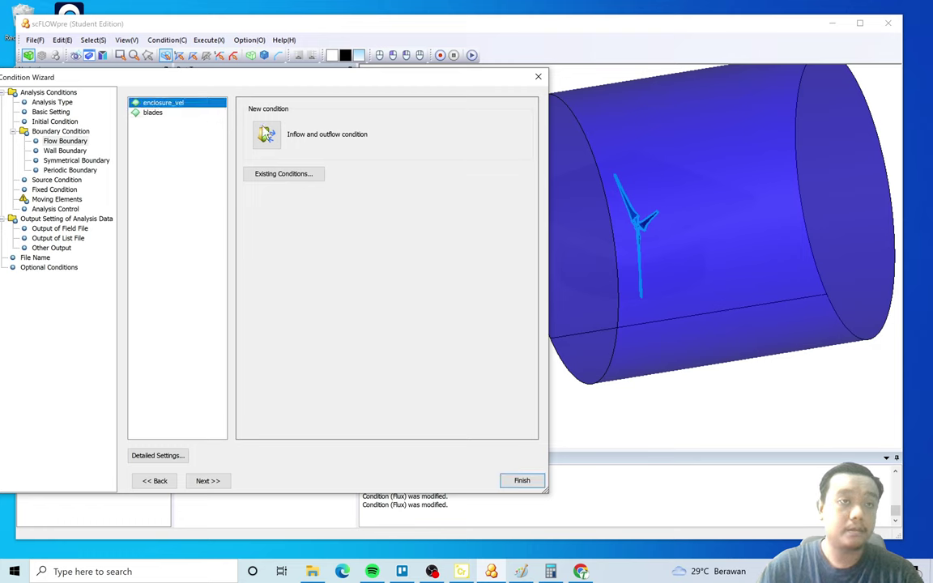
Add an inflow and outflow condition of type Velocity components to the enclosure_vel region.
click(269, 136)
click(387, 150)
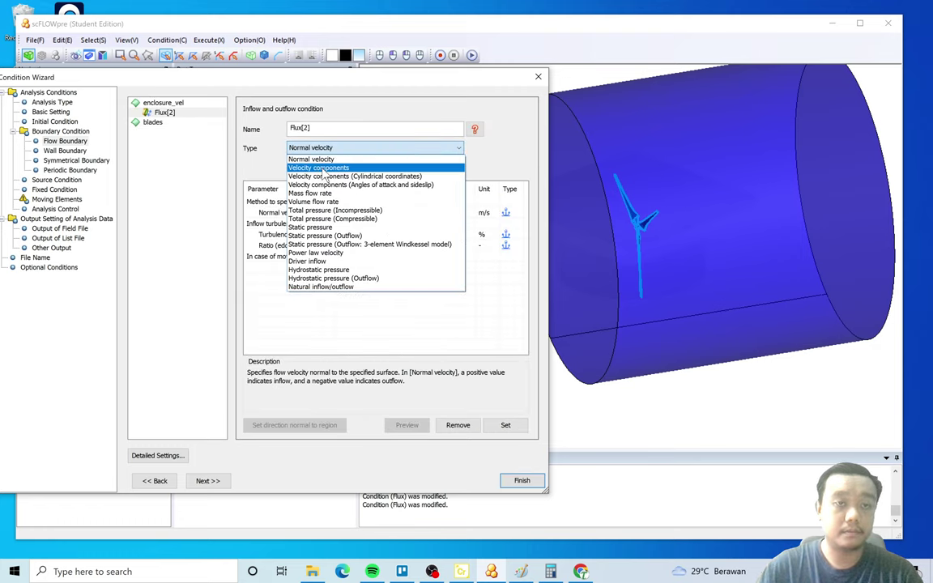
click(356, 171)
Set Velocity Y of the enclosure_vel inflow and outflow condition to 7 m/s and apply the condition.
click(362, 234)
click(371, 223)
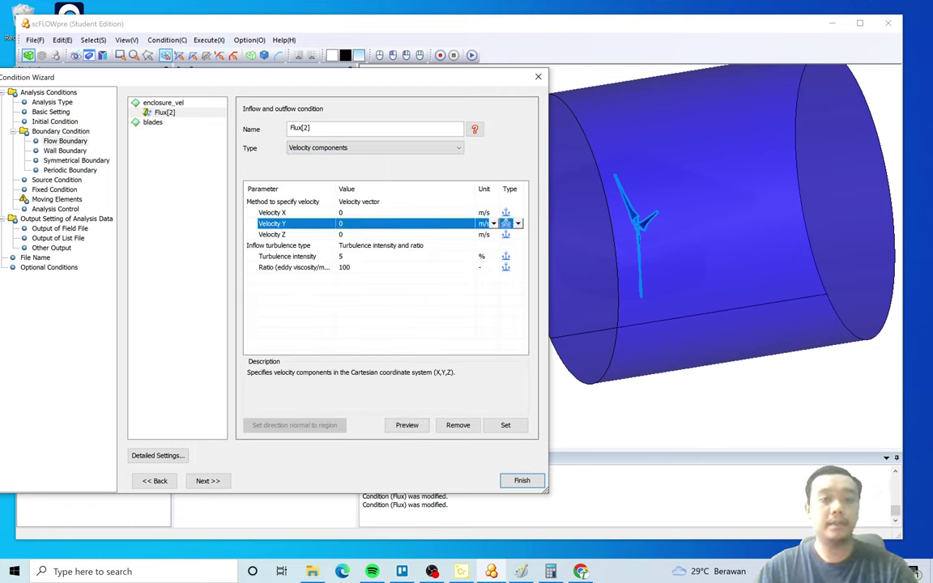
text(7)
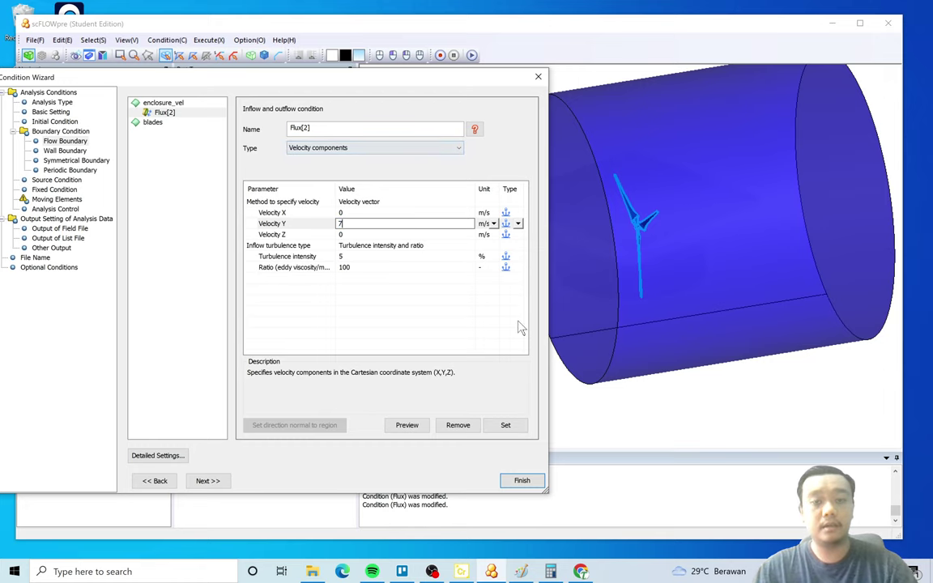
drag(437, 84, 466, 87)
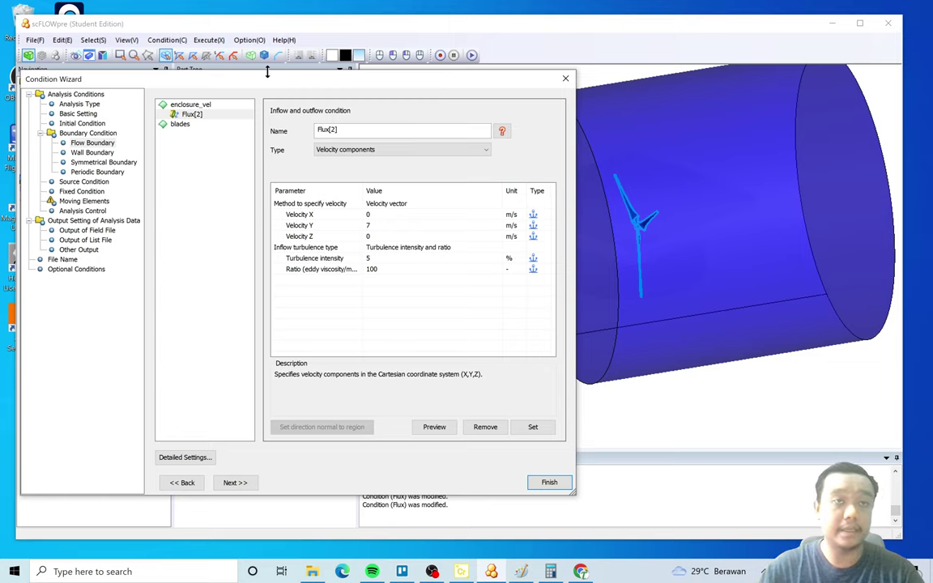
drag(244, 79, 313, 60)
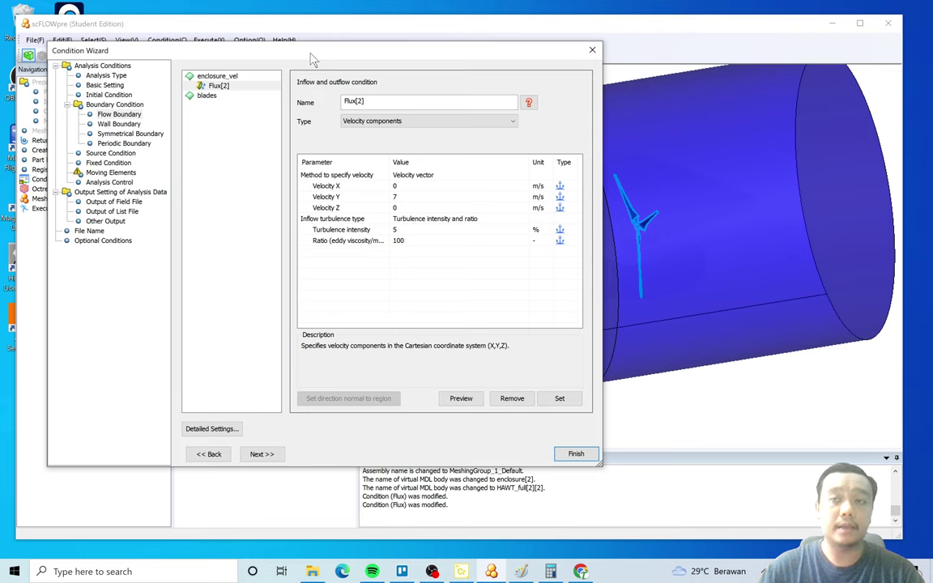
click(557, 401)
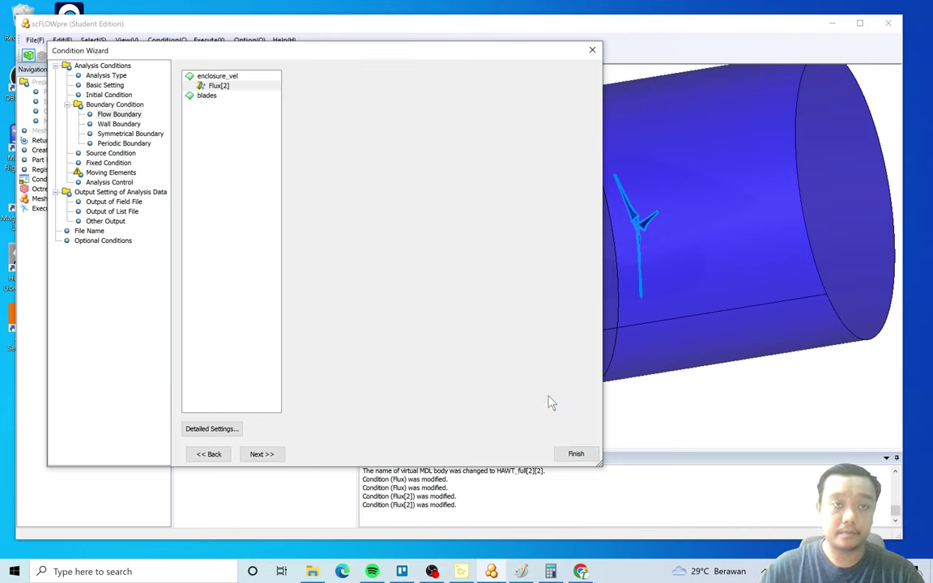
Add a wall shear stress condition to the blades region with No-slip stress and apply it.
click(119, 124)
click(206, 95)
click(321, 109)
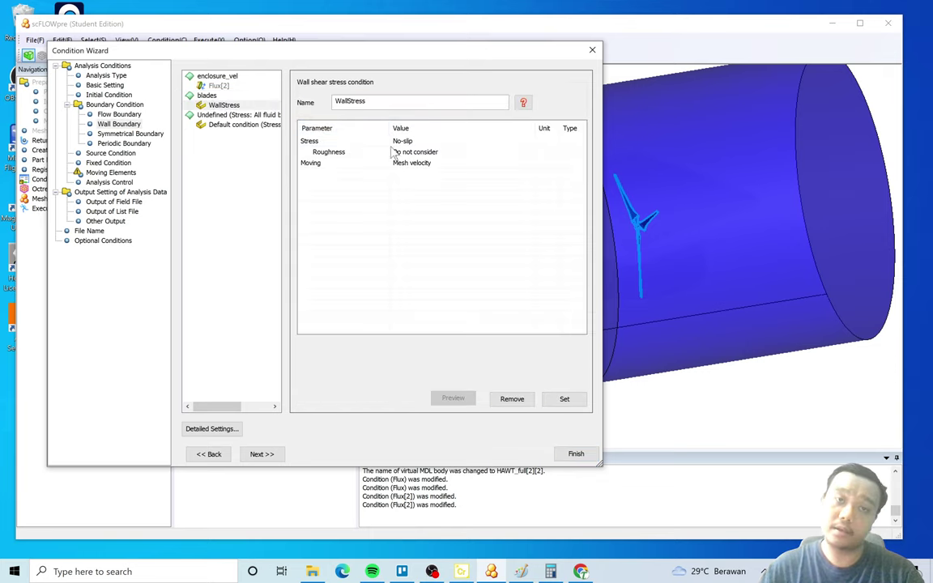
click(437, 141)
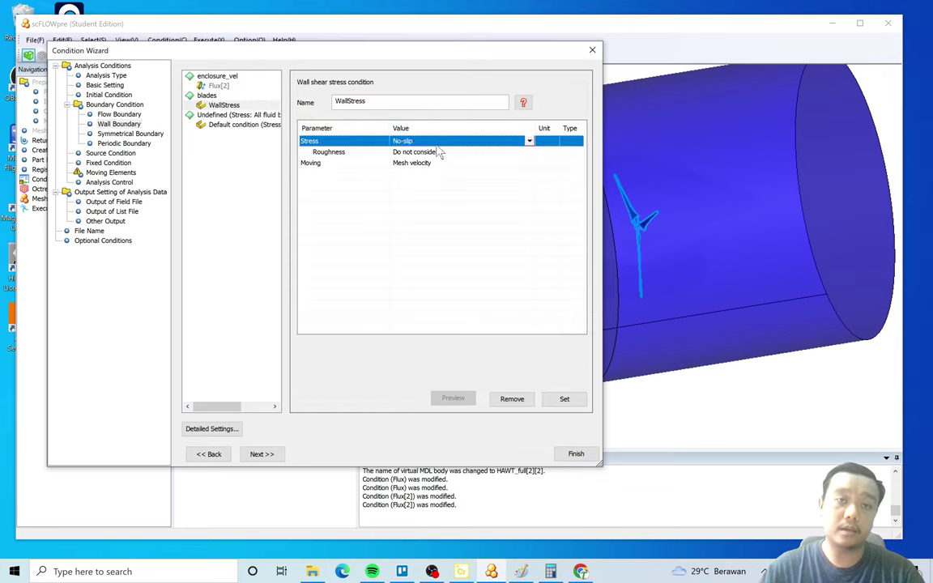
click(437, 141)
click(440, 151)
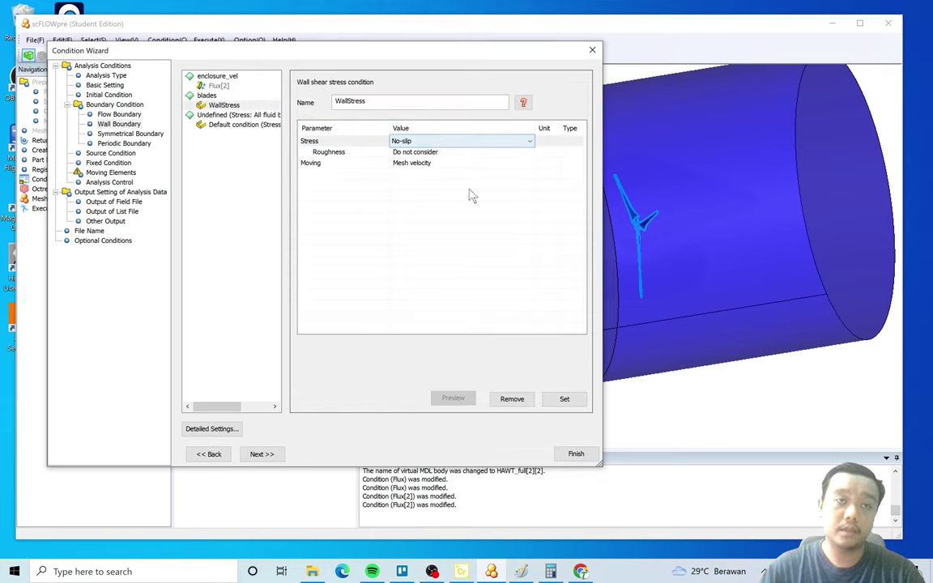
click(565, 398)
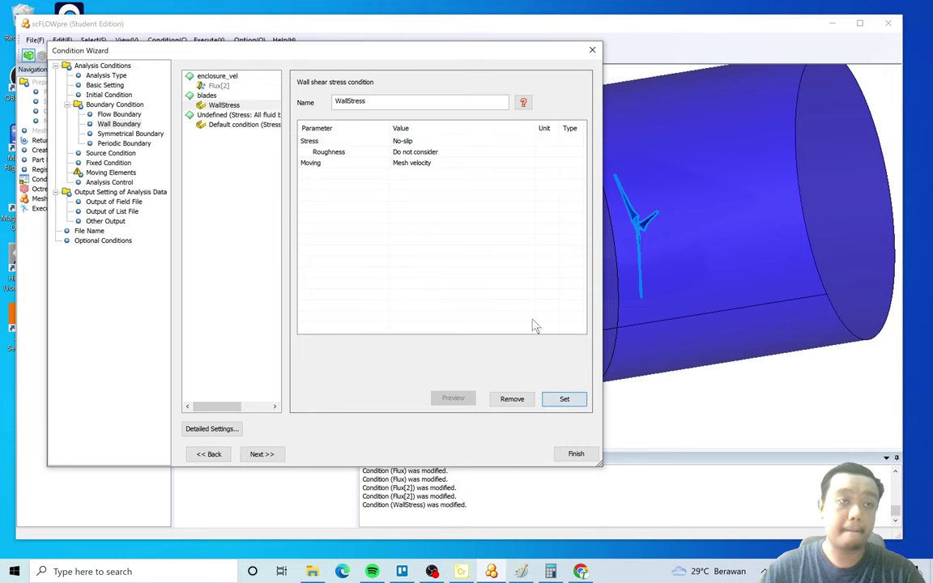
Open the moving element conditions of the analysis.
click(122, 144)
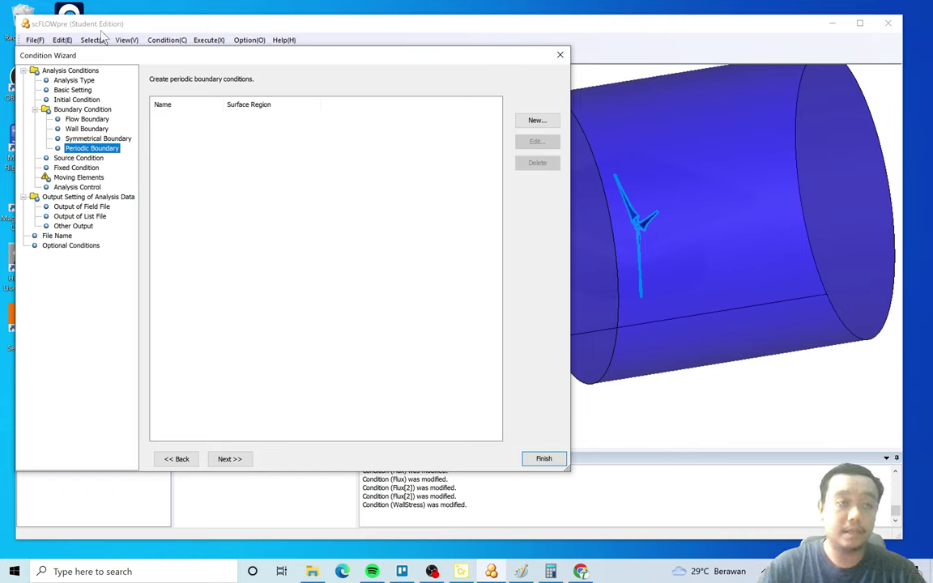
click(75, 177)
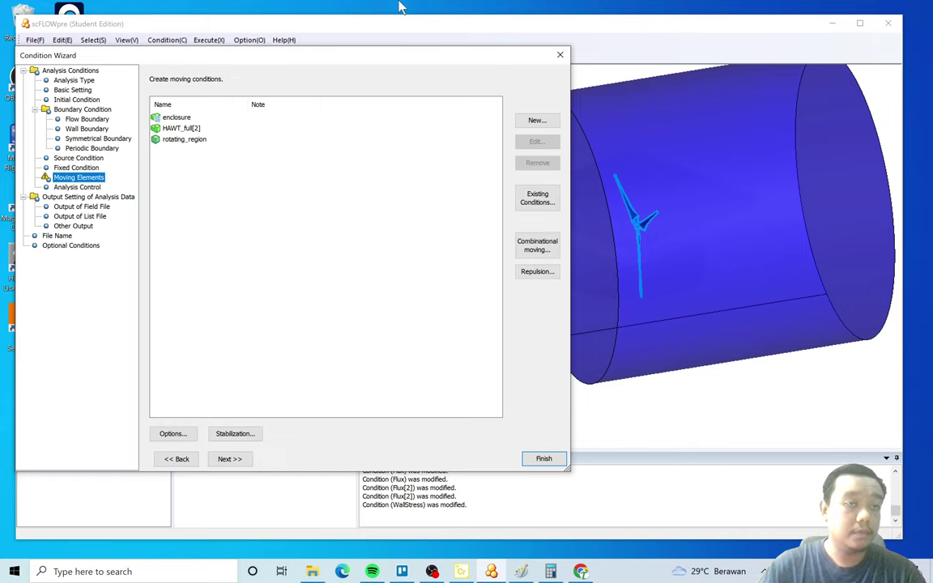
Create a rotation moving condition for rotating_region with an angular velocity of 50 rpm and preview its rotation axis.
click(194, 141)
click(534, 121)
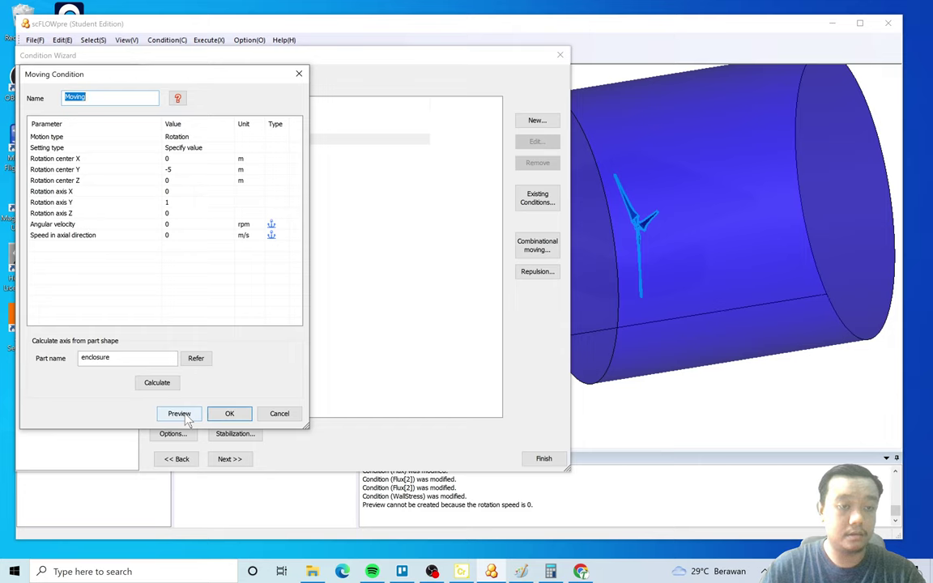
click(199, 225)
click(551, 572)
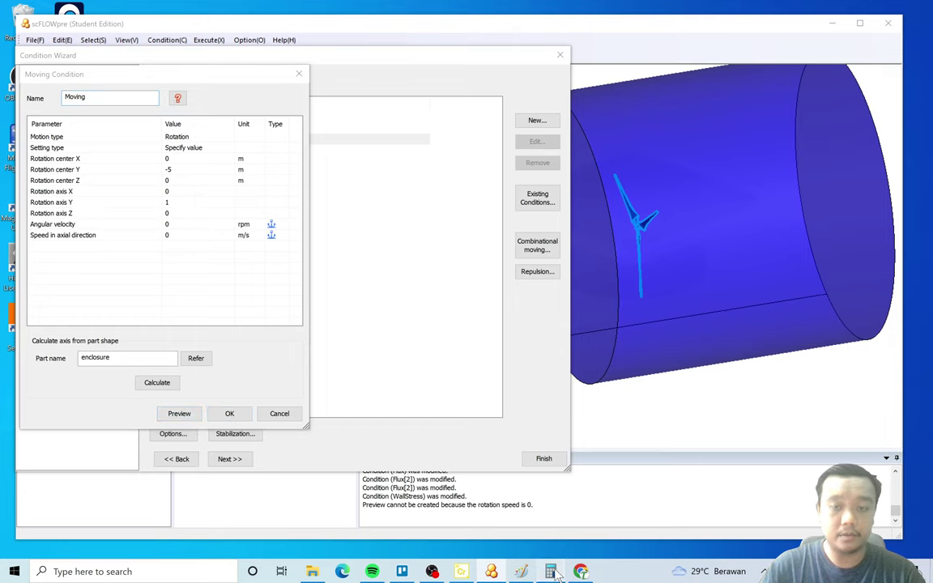
click(551, 572)
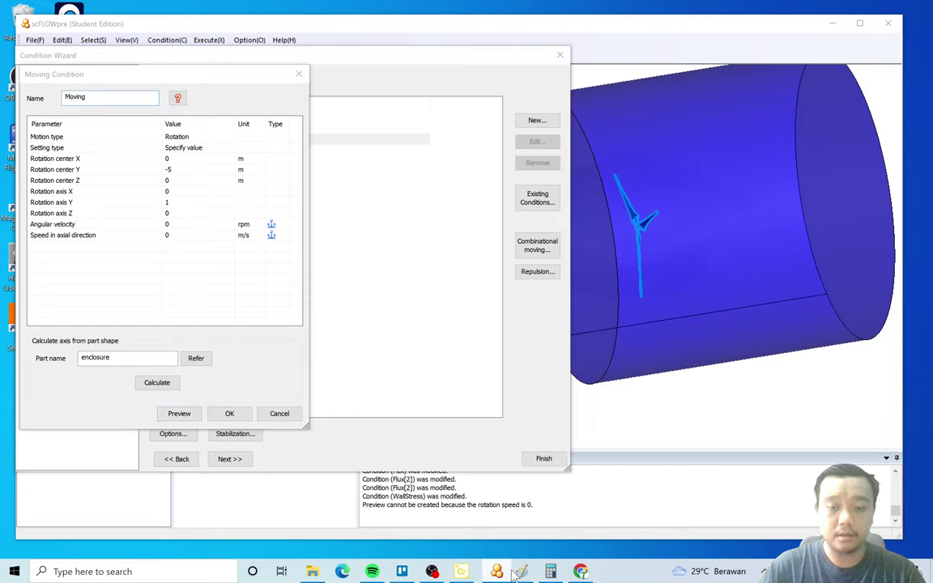
click(519, 571)
click(519, 571)
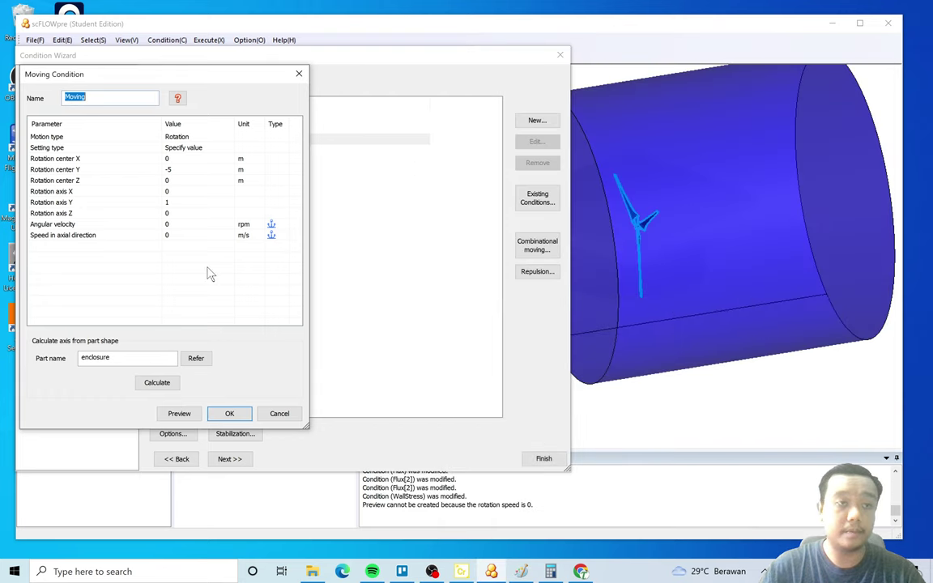
click(197, 225)
text(50)
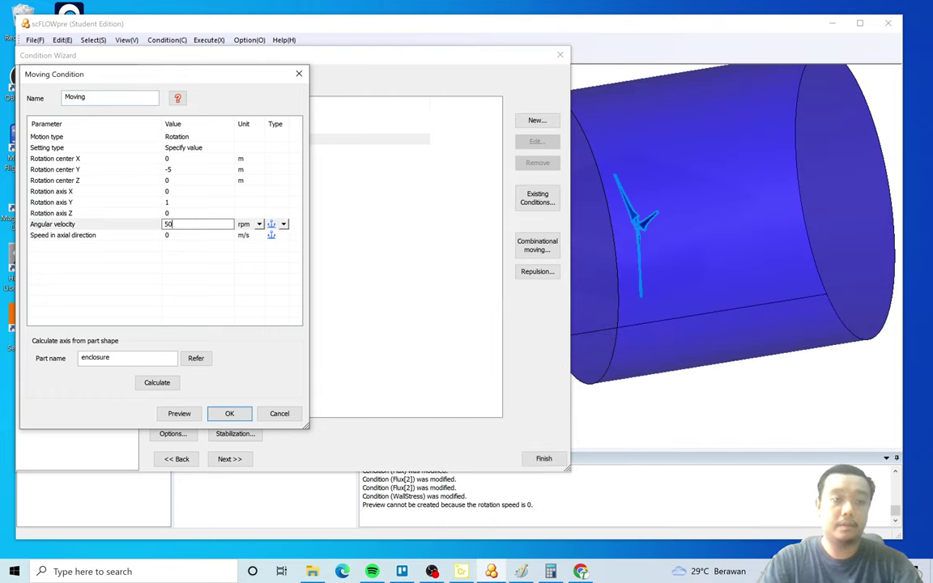
click(191, 416)
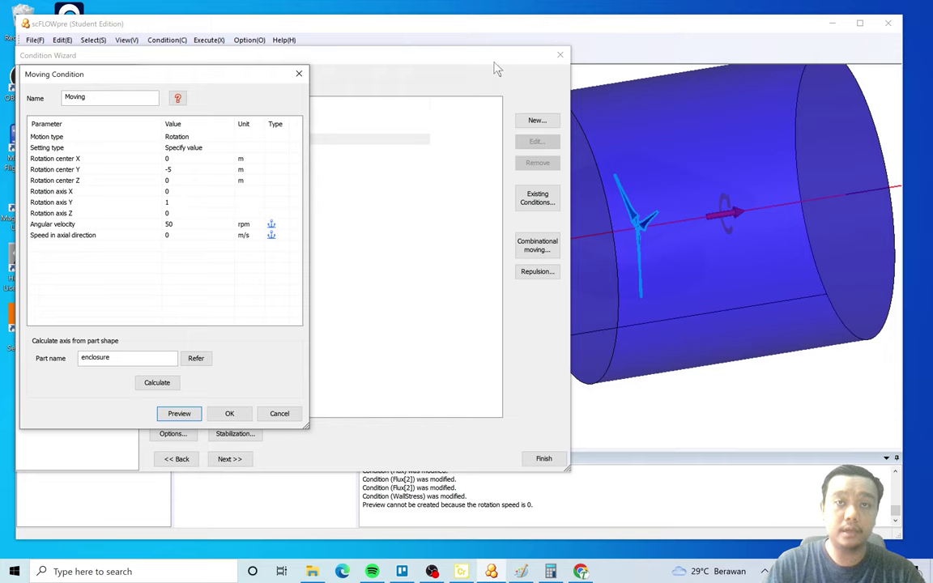
drag(497, 70, 382, 128)
scroll(631, 280, up, 10)
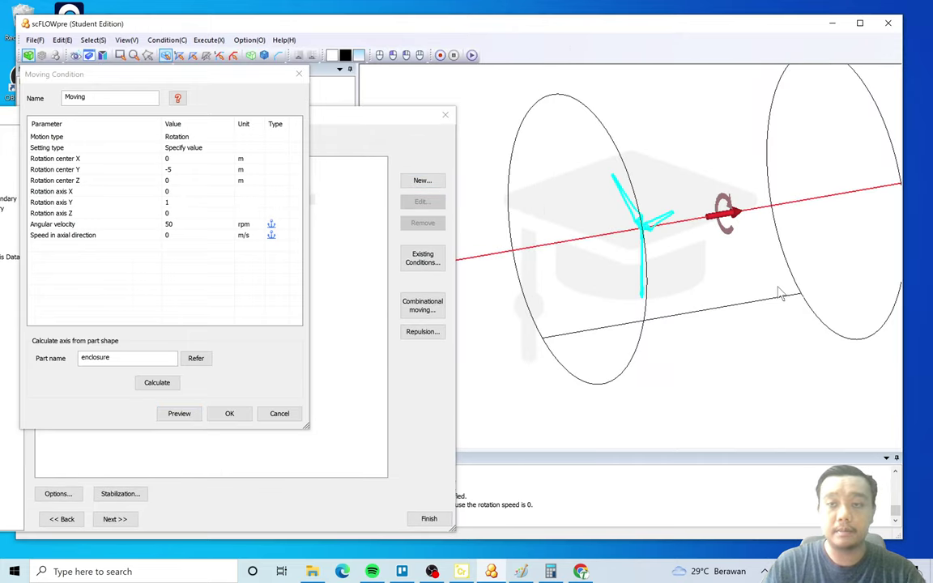
scroll(631, 279, up, 5)
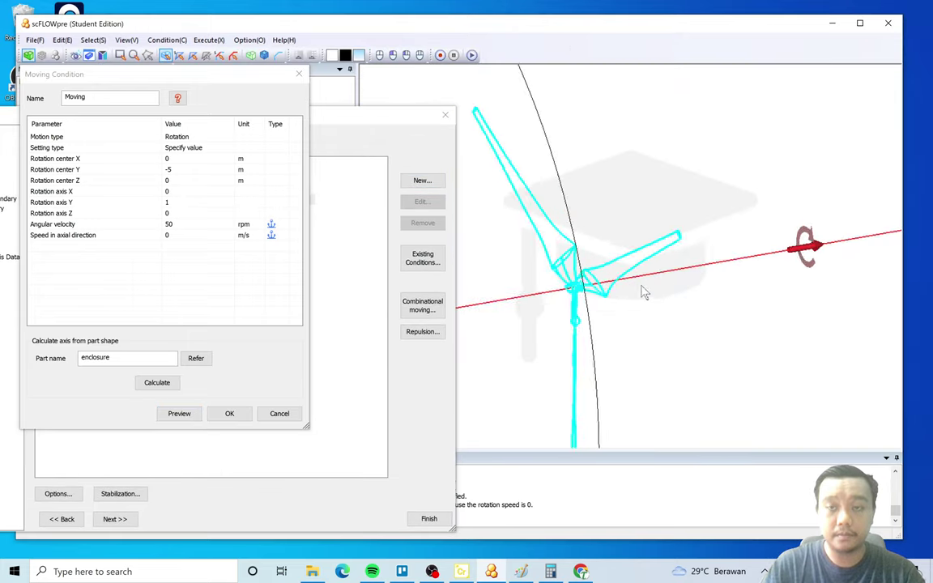
Set the rotation axis Y component to -1 and preview the rotation direction around the turbine.
double_click(170, 202)
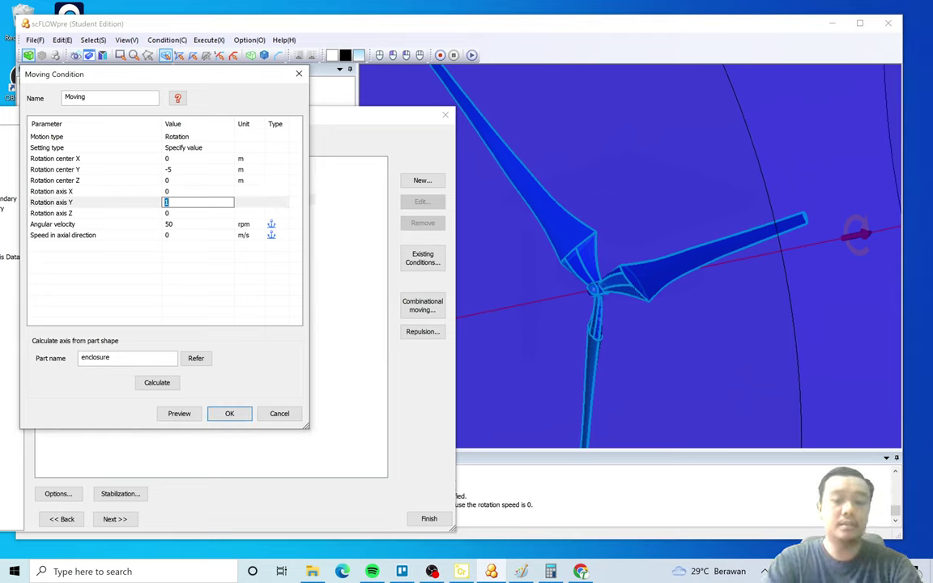
text(-1)
key(Return)
click(179, 413)
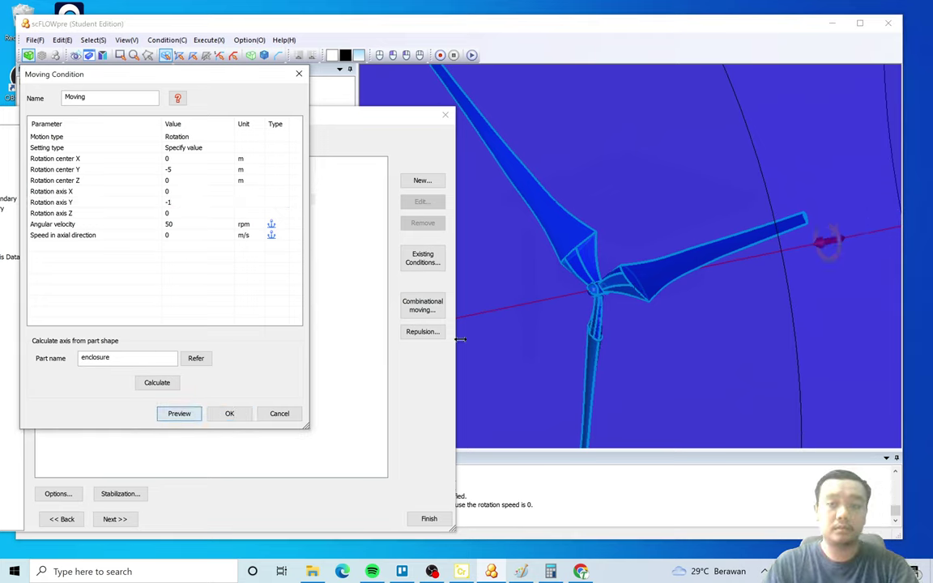
scroll(592, 282, down, 5)
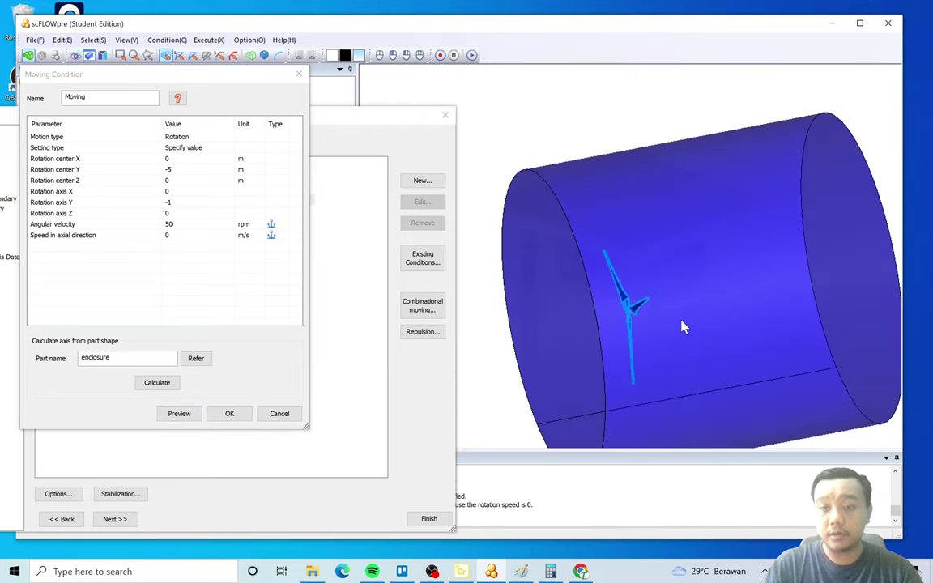
click(179, 413)
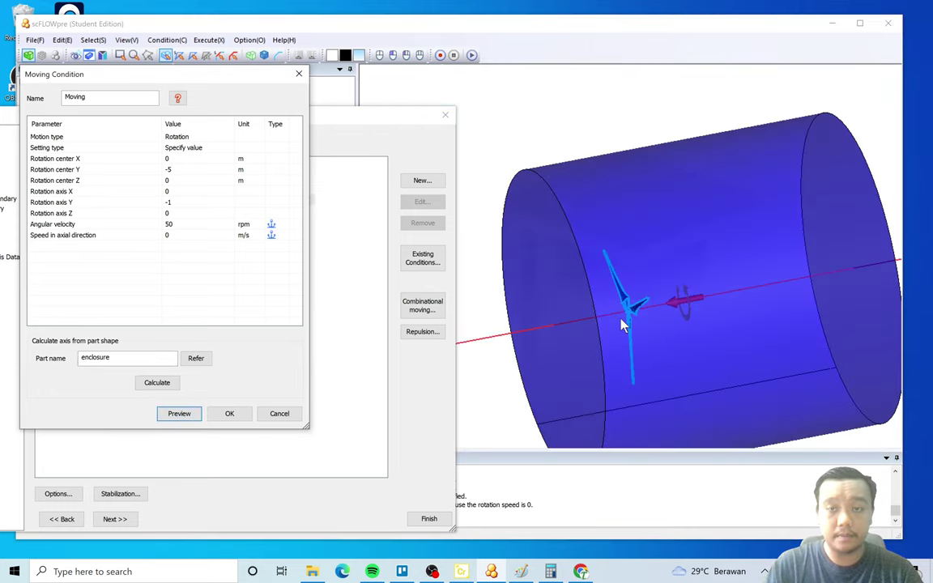
Set the rotation center Y to 0 m, preview it, and recalculate the axis from the enclosure part's shape.
double_click(193, 170)
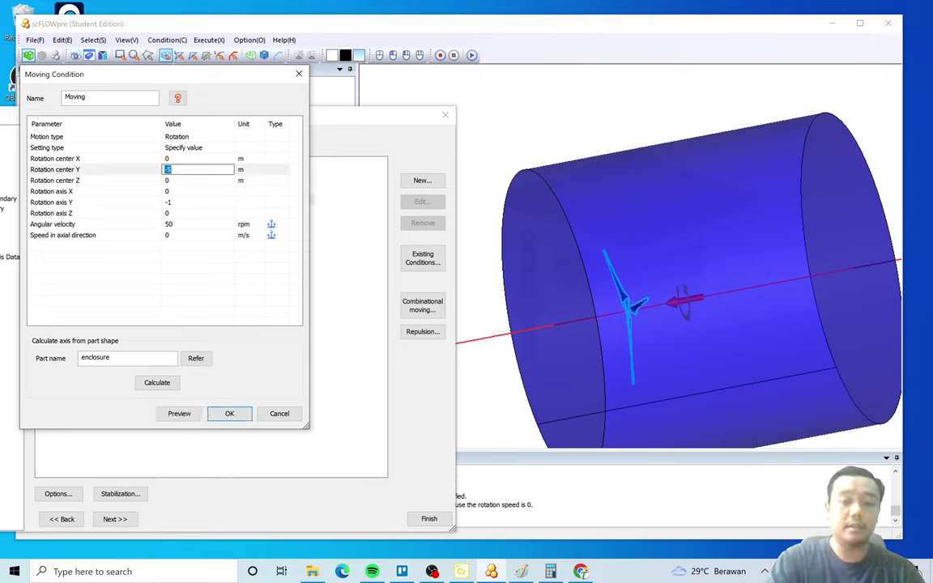
text(0)
click(179, 413)
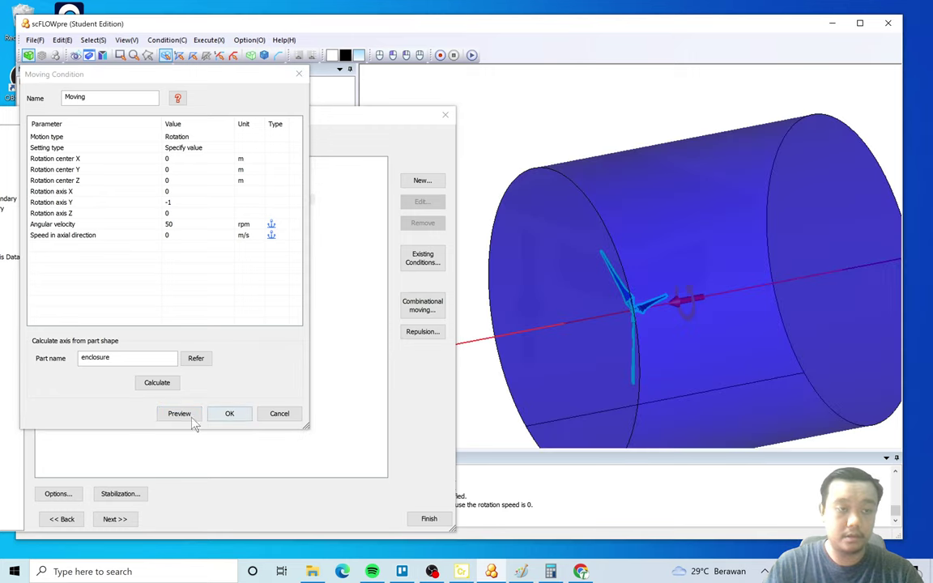
click(181, 415)
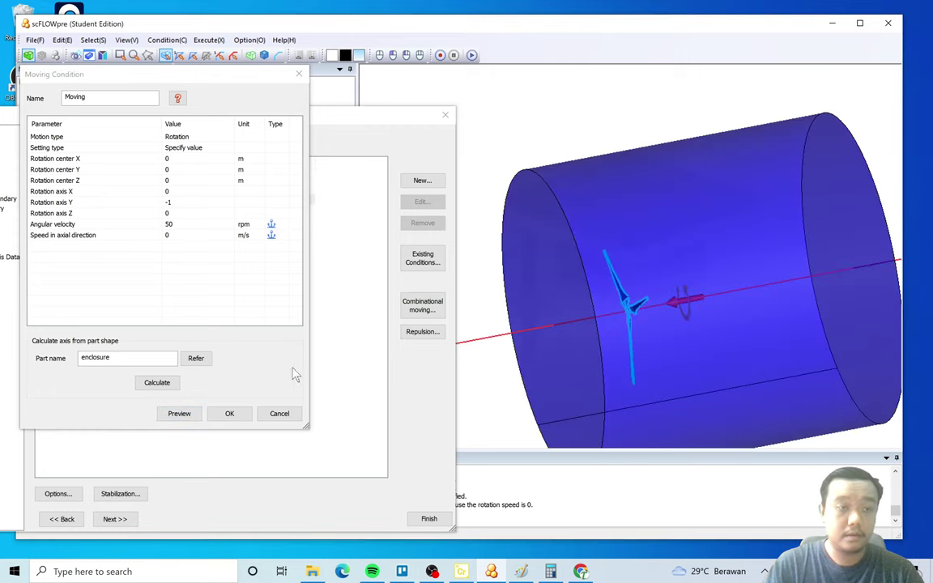
click(156, 381)
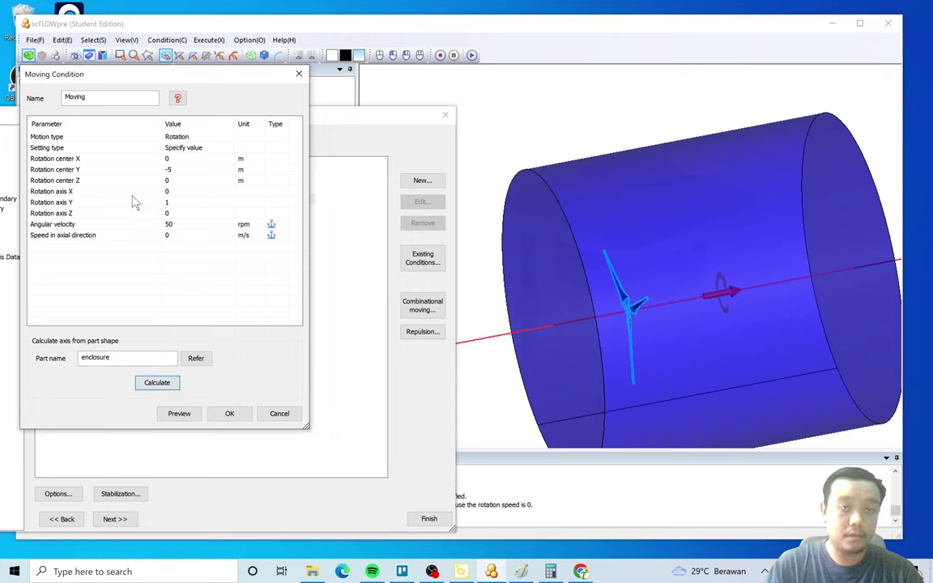
Set rotation center Y to 0 m and rotation axis Y to -1, preview the rotation, and accept the moving condition.
double_click(189, 170)
text(0)
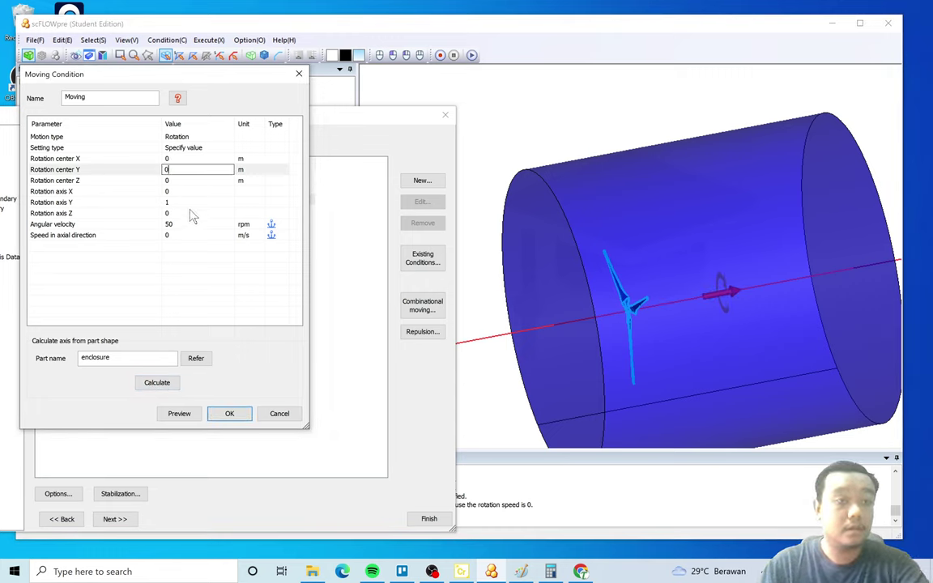
double_click(189, 202)
text(-1)
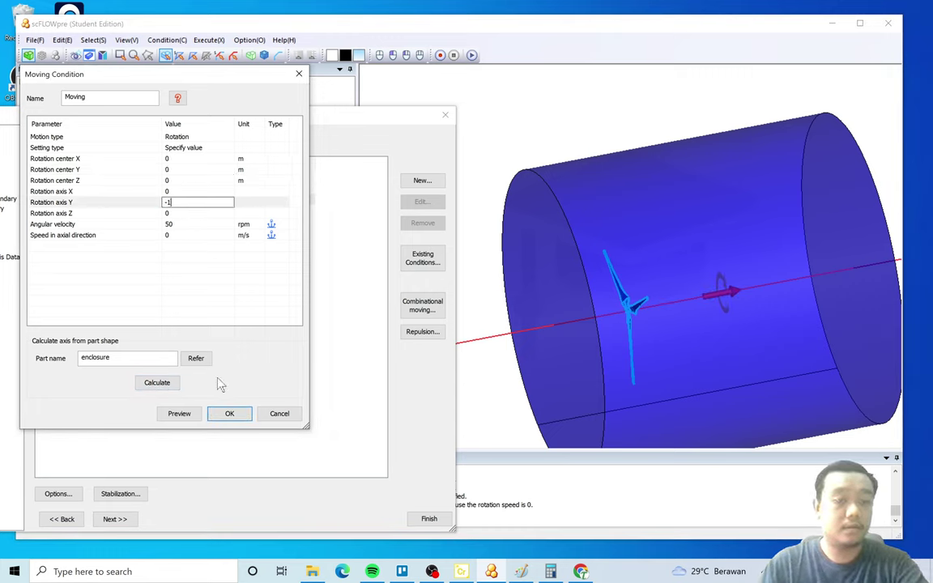
click(181, 413)
drag(654, 317, 590, 234)
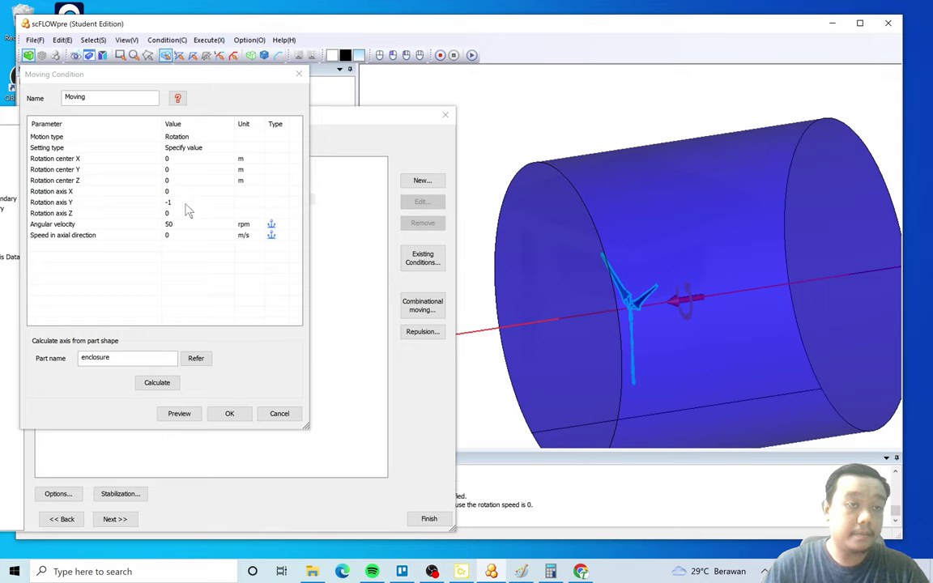
click(229, 413)
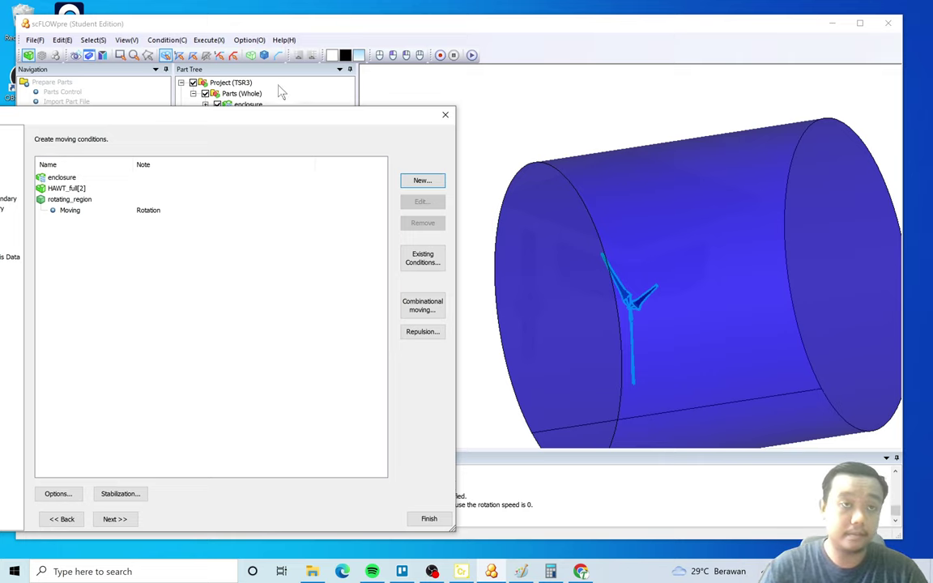
Review the analysis control settings and finish the condition wizard.
drag(274, 122, 451, 81)
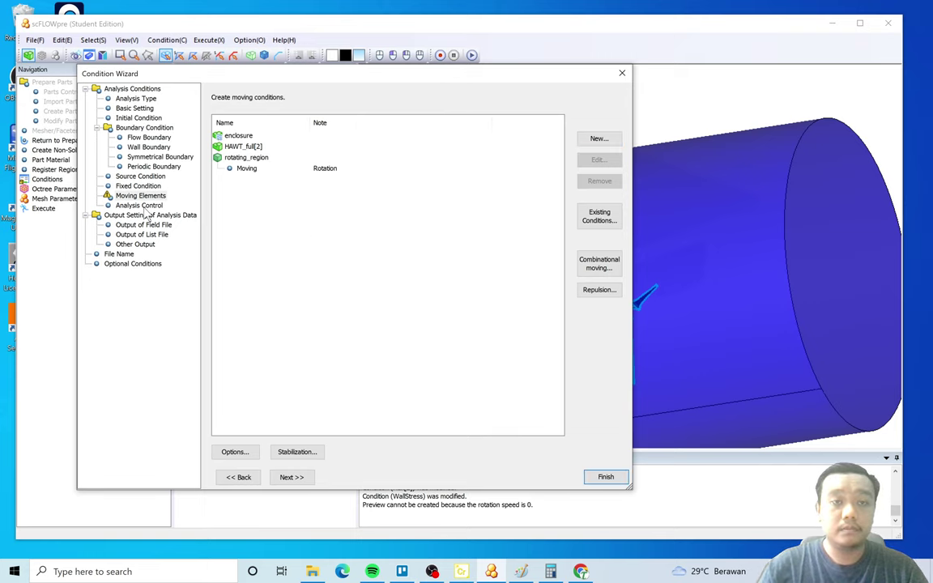
click(144, 206)
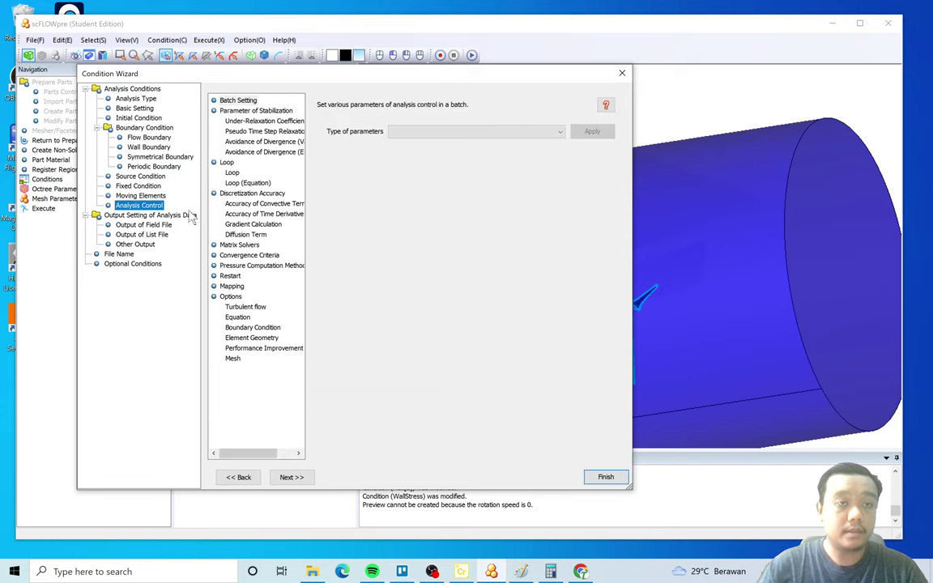
click(605, 477)
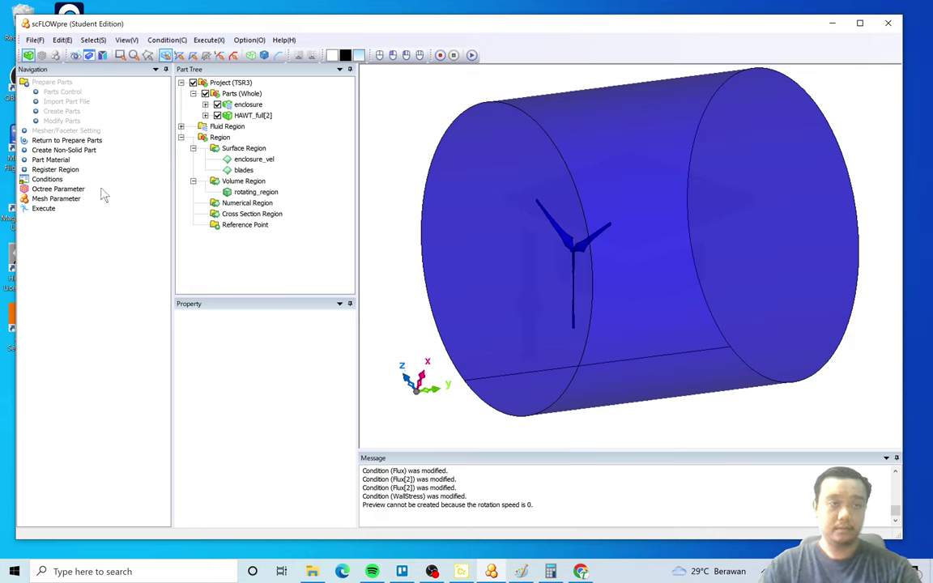
Switch the octree definition to the Octree parameter option and open its detailed settings.
click(58, 189)
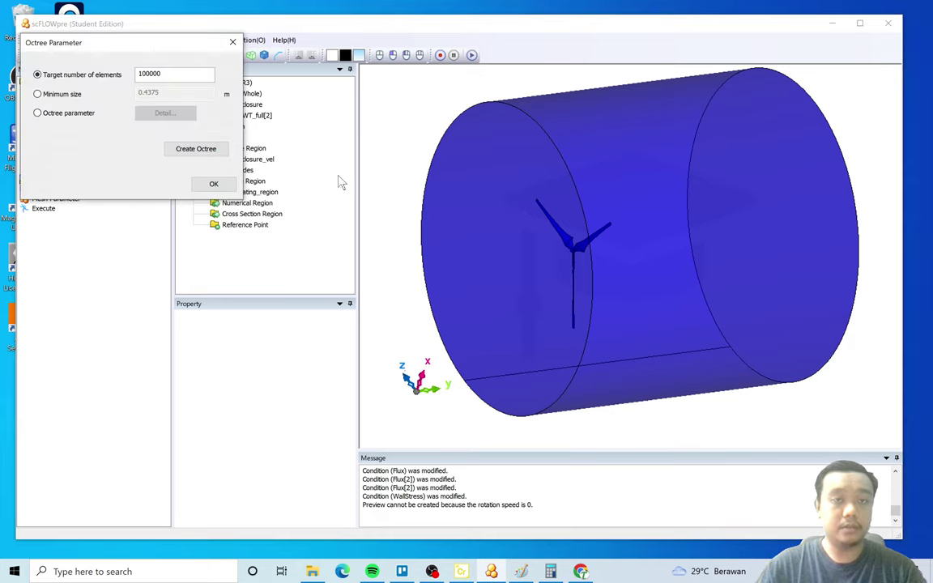
drag(116, 45, 329, 174)
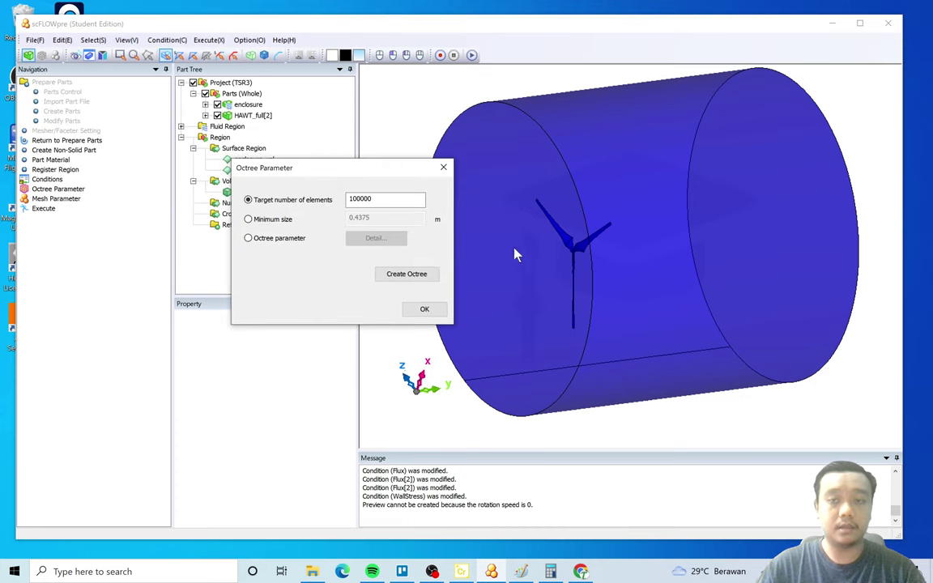
drag(514, 254, 486, 268)
click(266, 243)
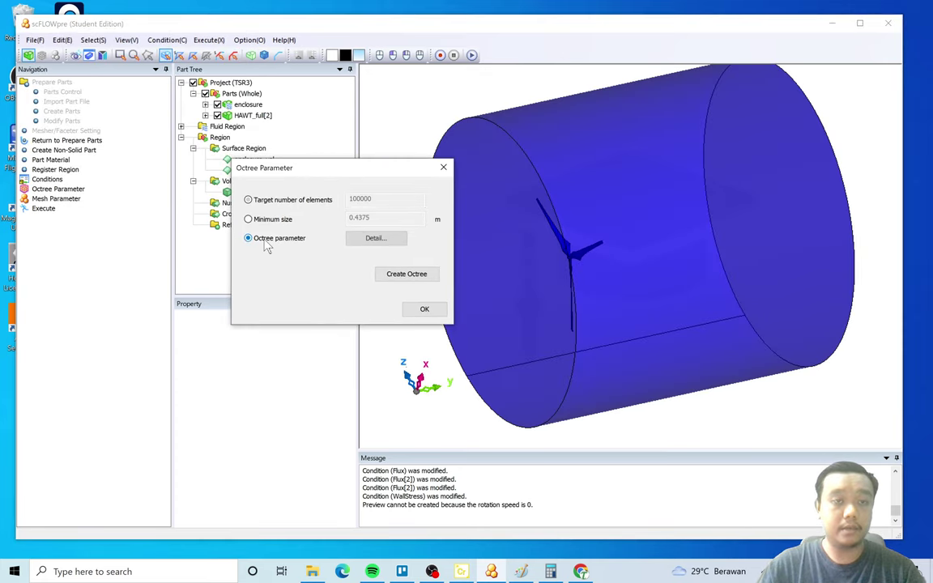
click(256, 199)
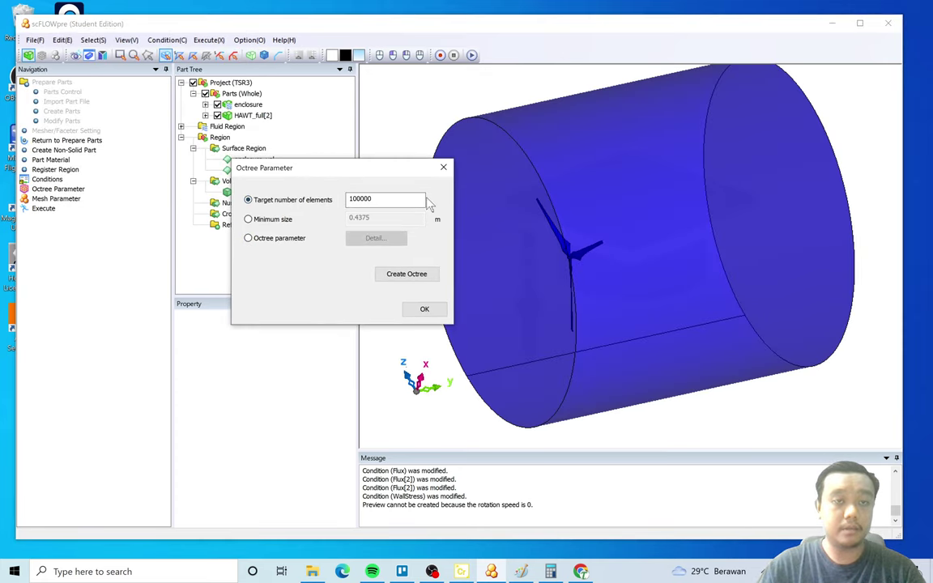
click(253, 238)
click(374, 238)
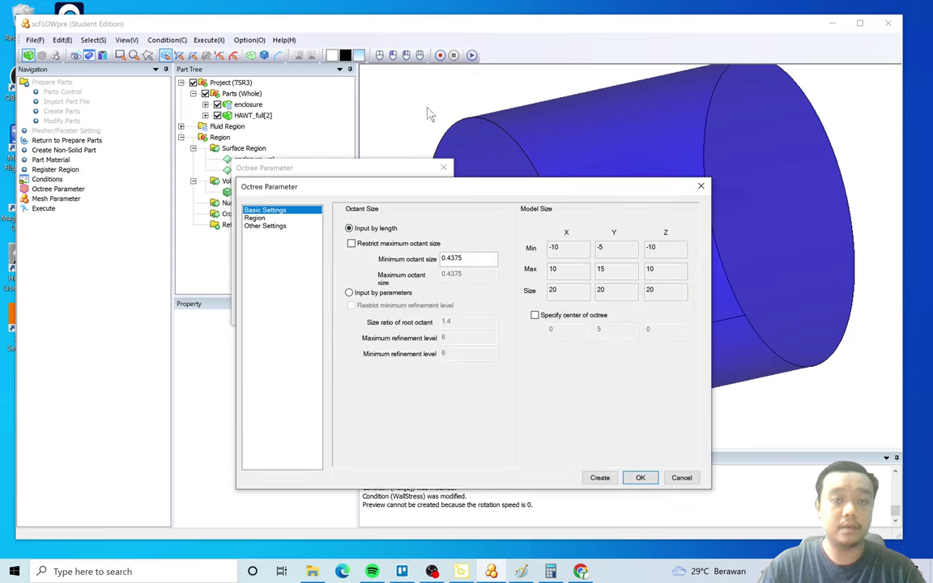
drag(437, 186, 257, 134)
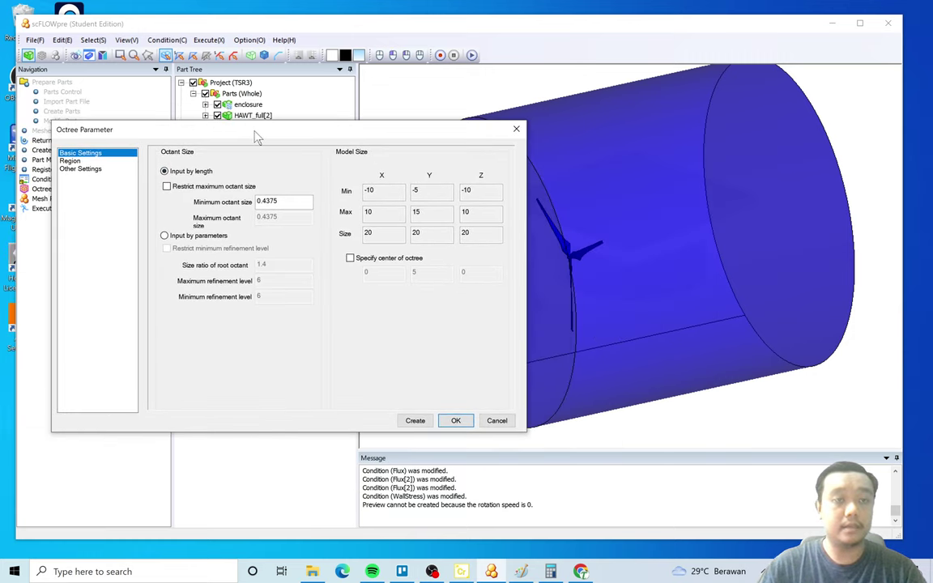
Restrict the maximum octant size, create the octree, and inspect the generated octants around the enclosure.
click(177, 188)
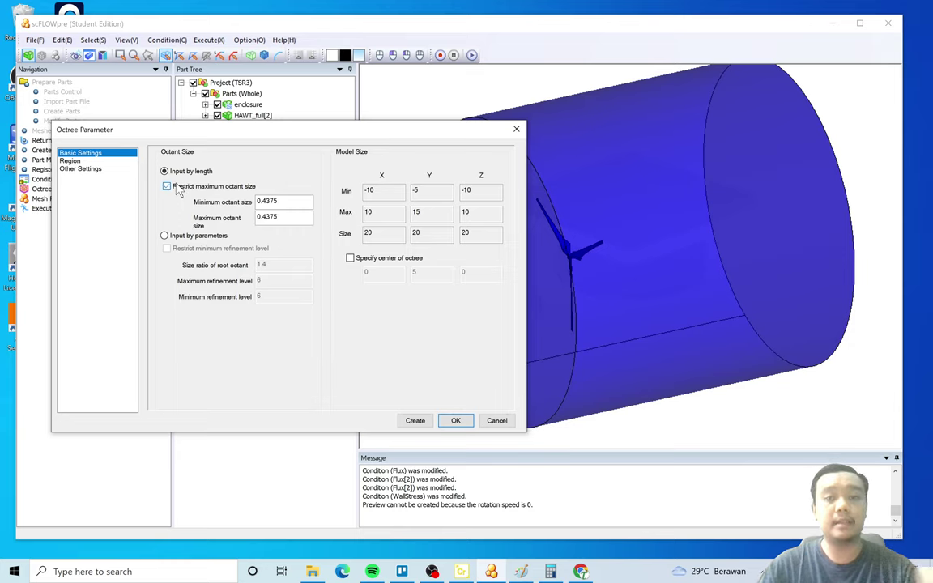
click(417, 421)
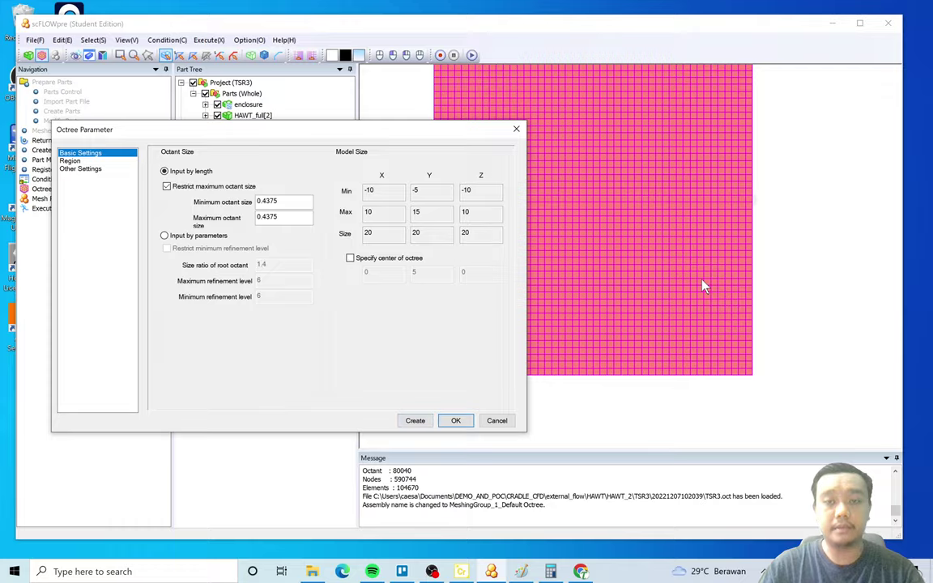
drag(702, 285, 668, 251)
drag(633, 130, 816, 366)
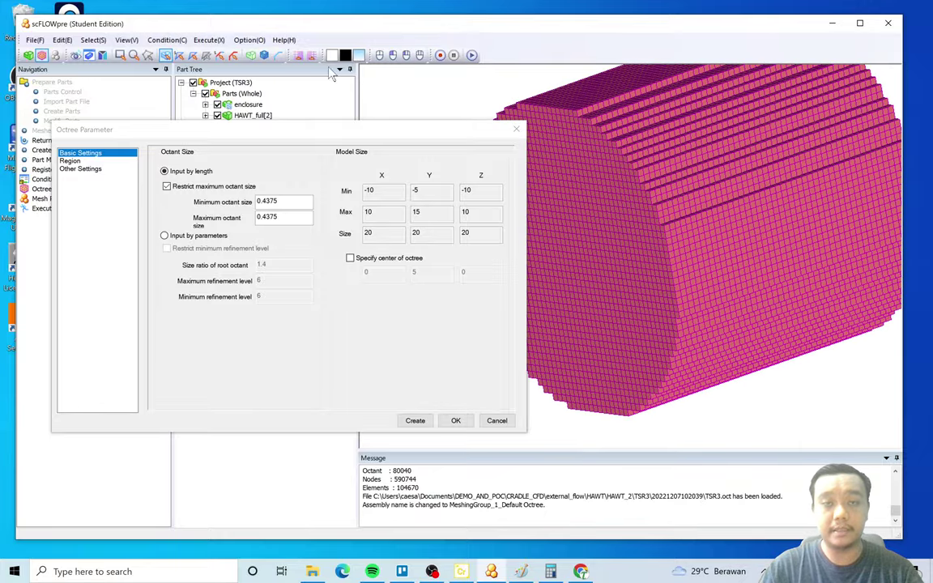
Refine the octree at the blades region with an octant size of 0.1 and an influence range of 5, and create the octree.
click(70, 160)
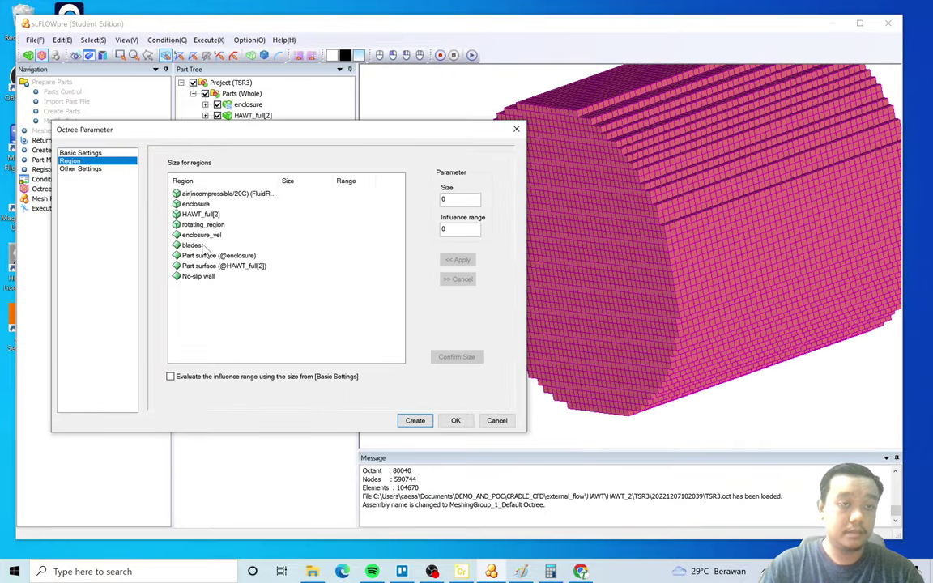
click(194, 245)
click(443, 199)
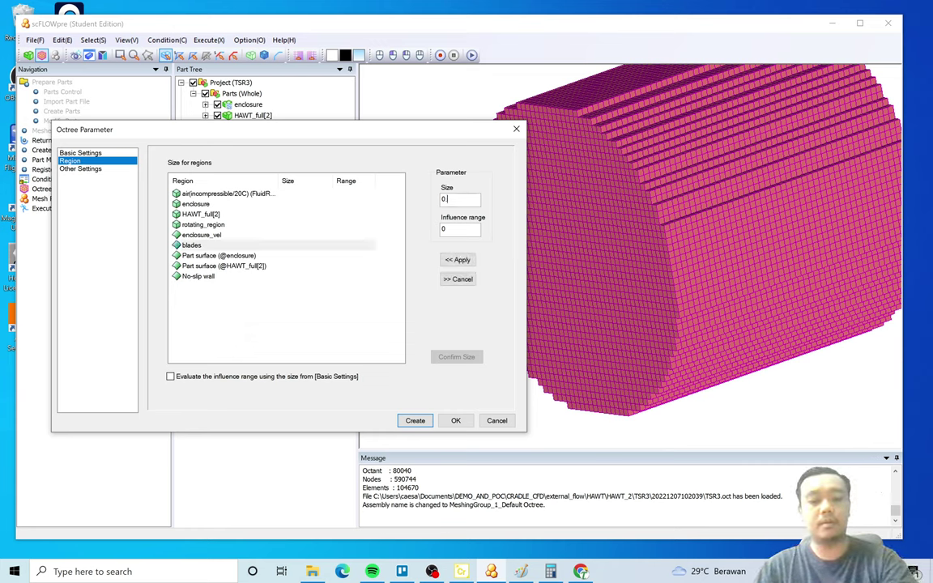
text(.1)
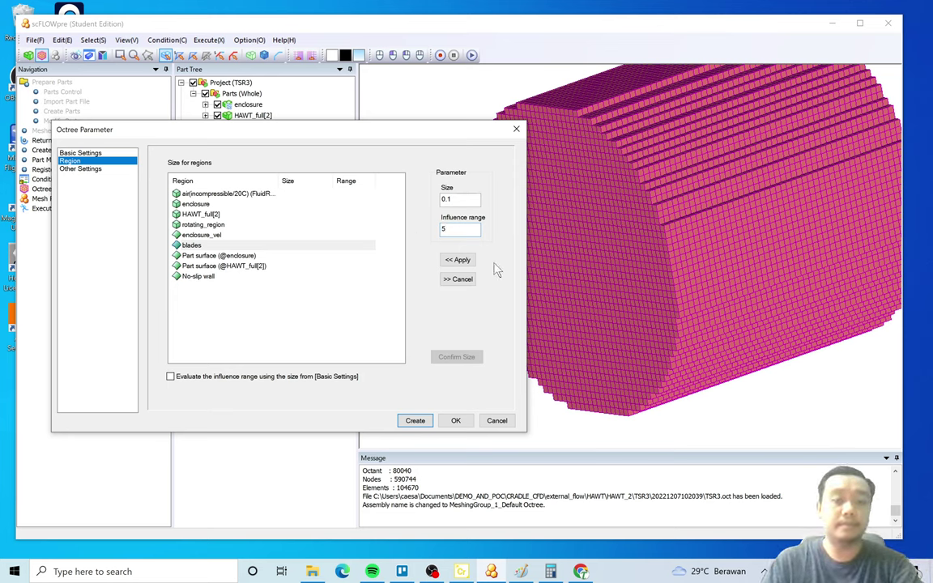
click(459, 260)
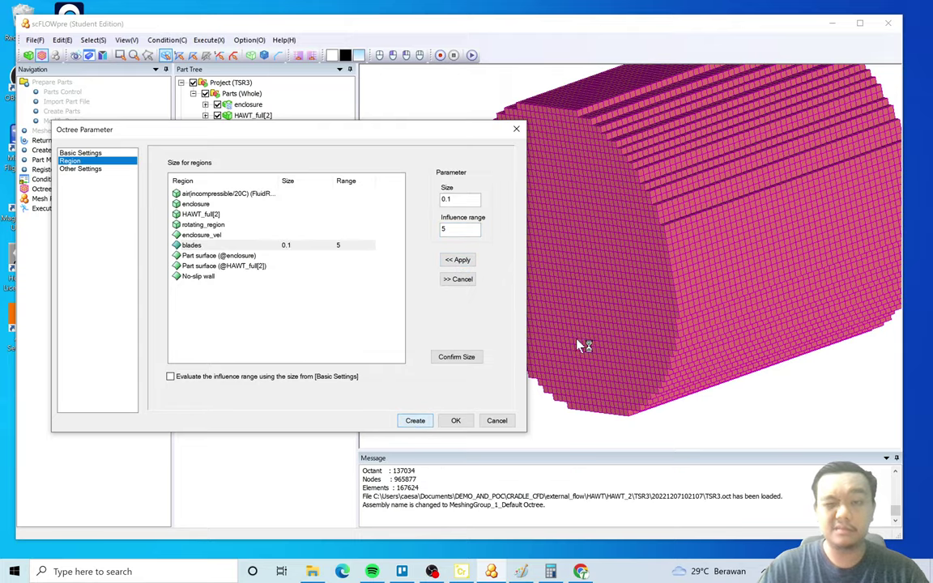
Check the regenerated octants around the enclosure and close the octree parameter settings.
drag(647, 354, 591, 301)
click(496, 420)
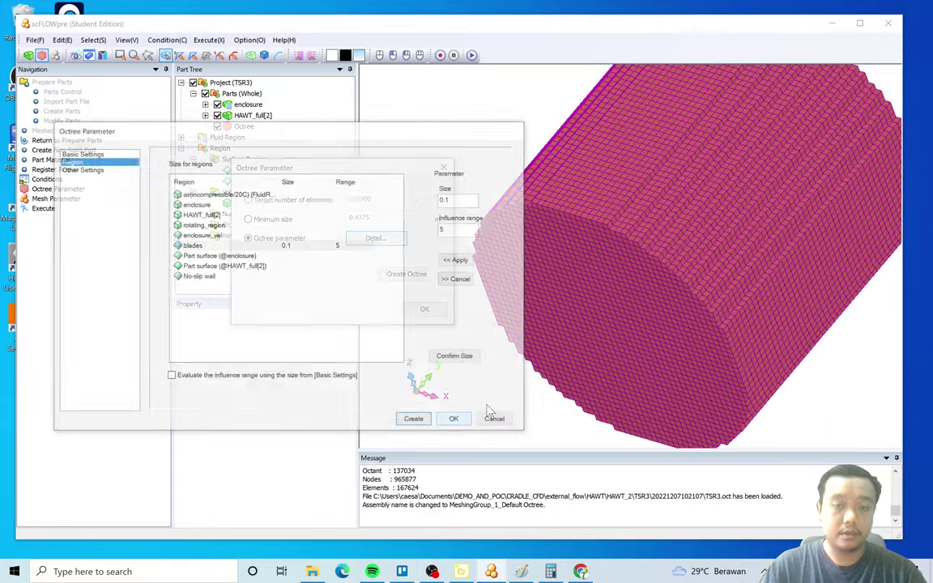
click(424, 309)
drag(450, 371, 398, 271)
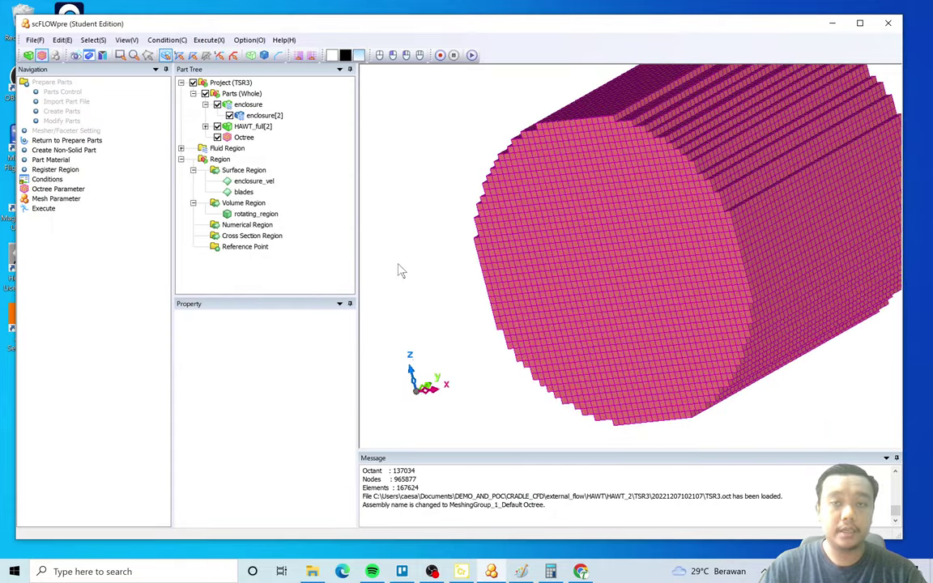
Set the number of prism layers to 0, create the mesh with the model shape-oriented option, and close the mesh parameters.
click(57, 199)
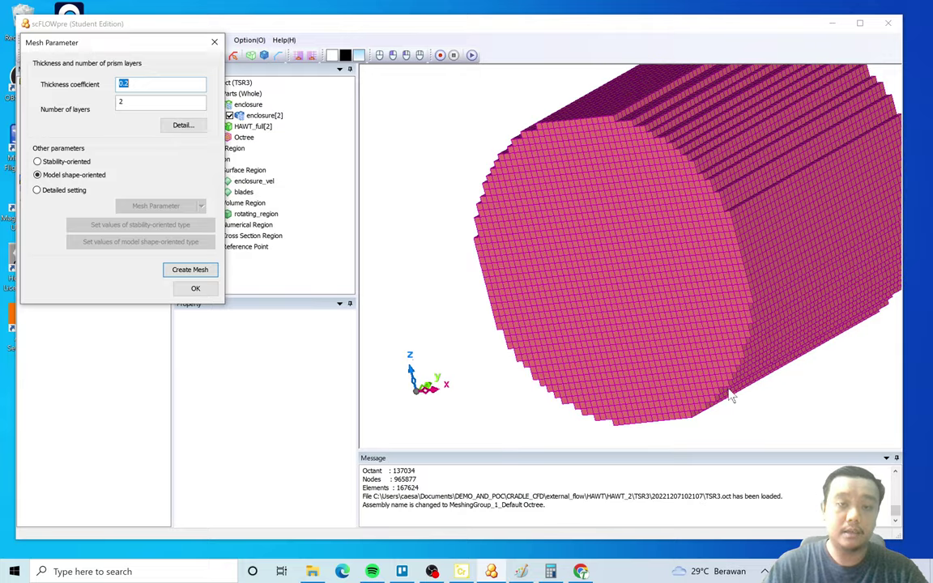
drag(731, 395, 598, 330)
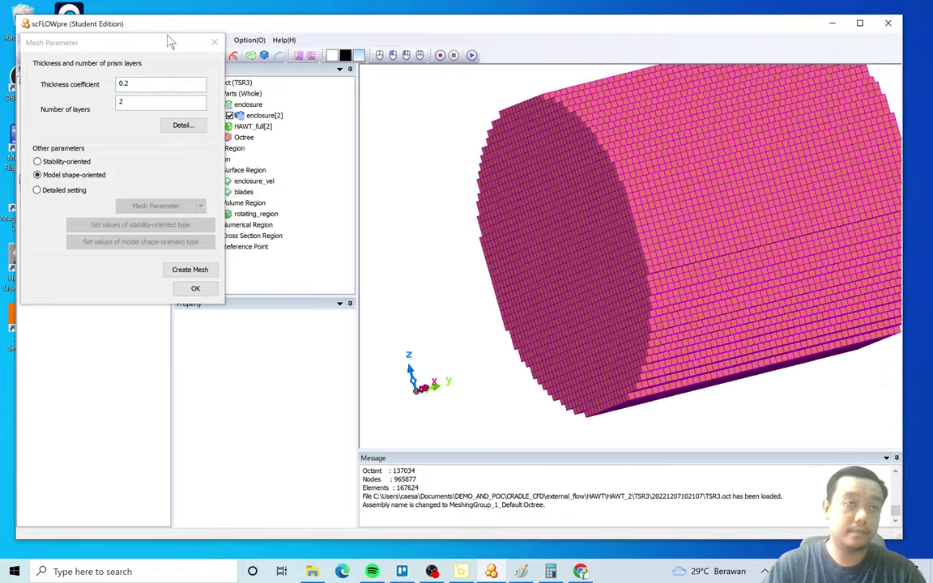
drag(170, 41, 231, 160)
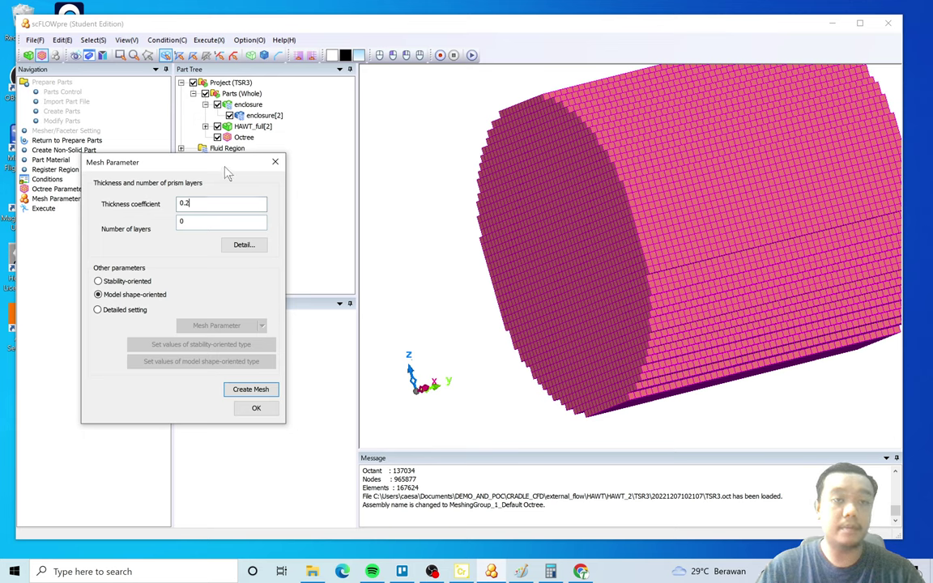
drag(226, 166, 231, 165)
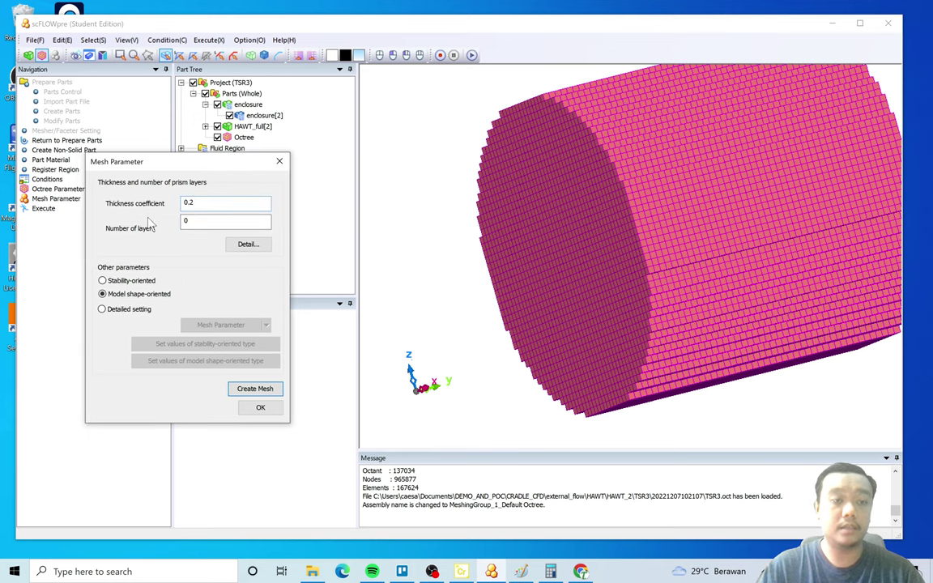
click(255, 388)
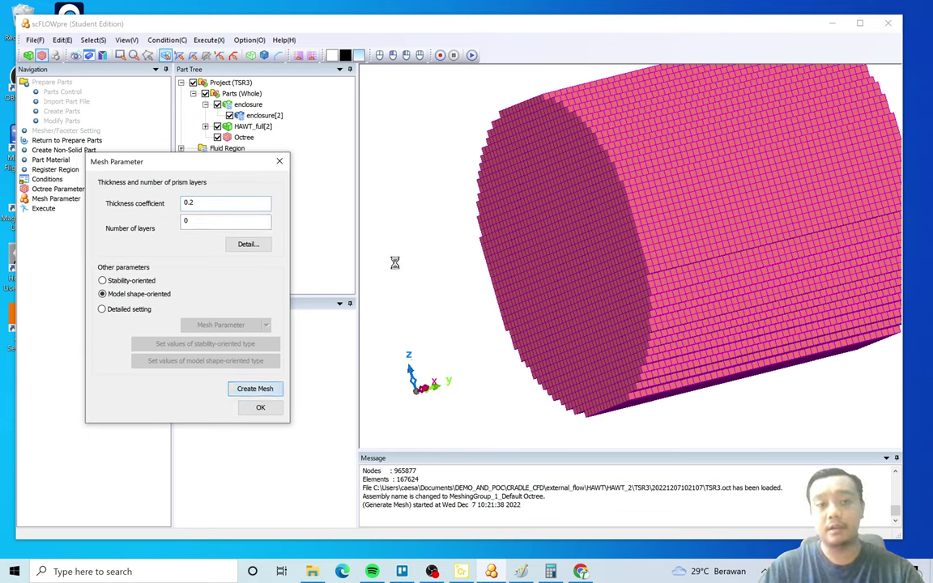
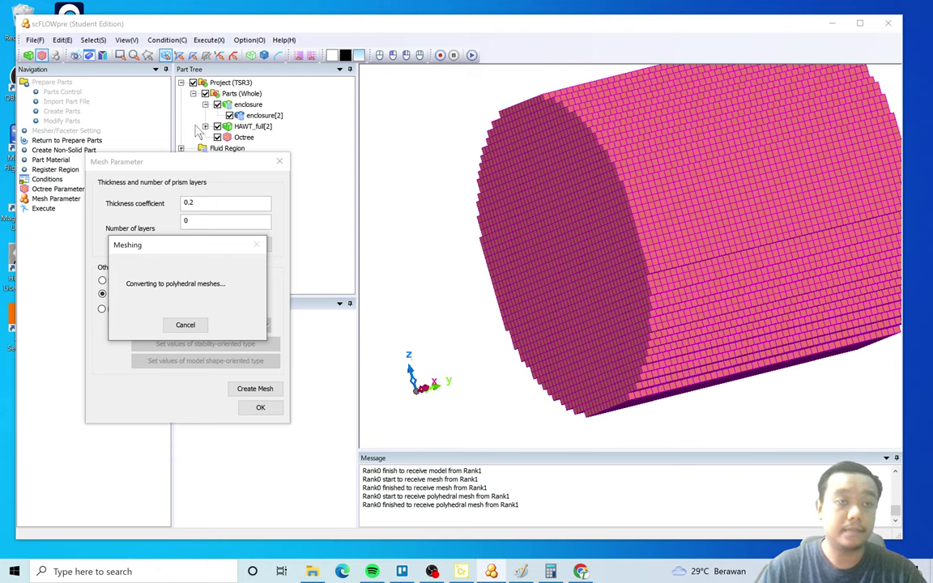
click(432, 571)
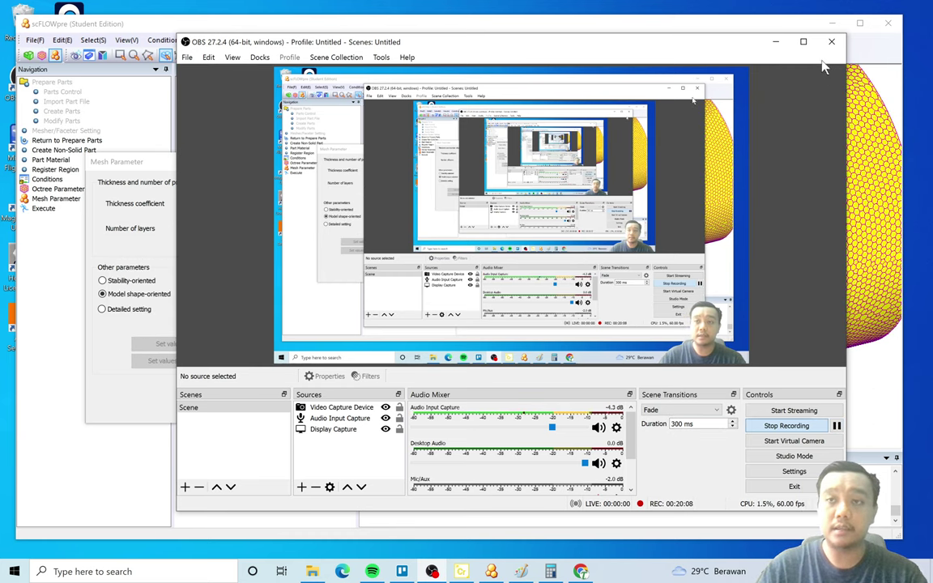
click(775, 43)
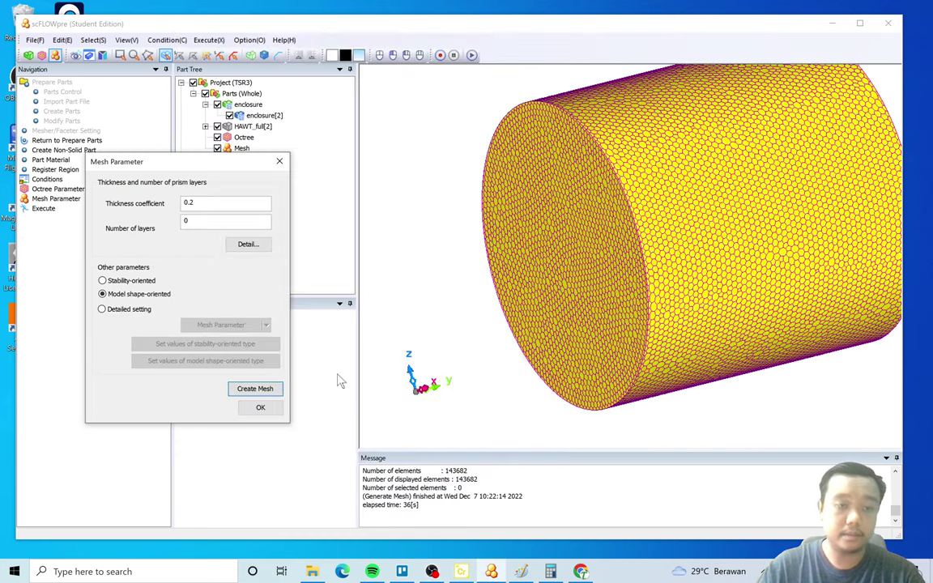
click(260, 408)
Cut open the mesh by showing only the elements completely enclosed in a rubber box over one quarter of the enclosure's circular end.
mouse_move(566, 382)
mouse_down()
mouse_move(666, 339)
mouse_move(670, 358)
mouse_move(613, 379)
mouse_move(659, 346)
mouse_move(658, 358)
mouse_move(725, 358)
mouse_move(725, 289)
mouse_move(678, 318)
mouse_move(700, 354)
mouse_move(695, 328)
mouse_move(682, 362)
mouse_up()
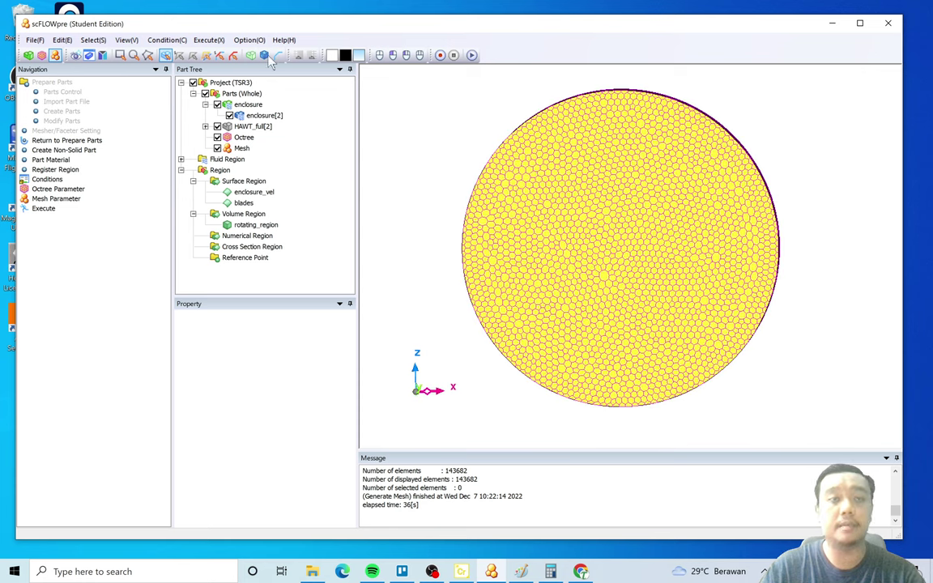
click(120, 55)
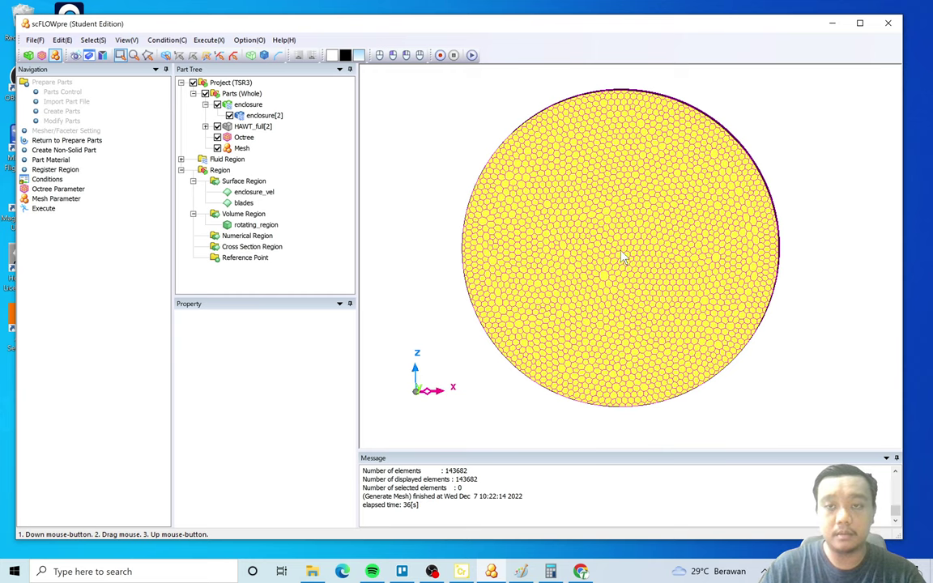
drag(623, 258, 289, 47)
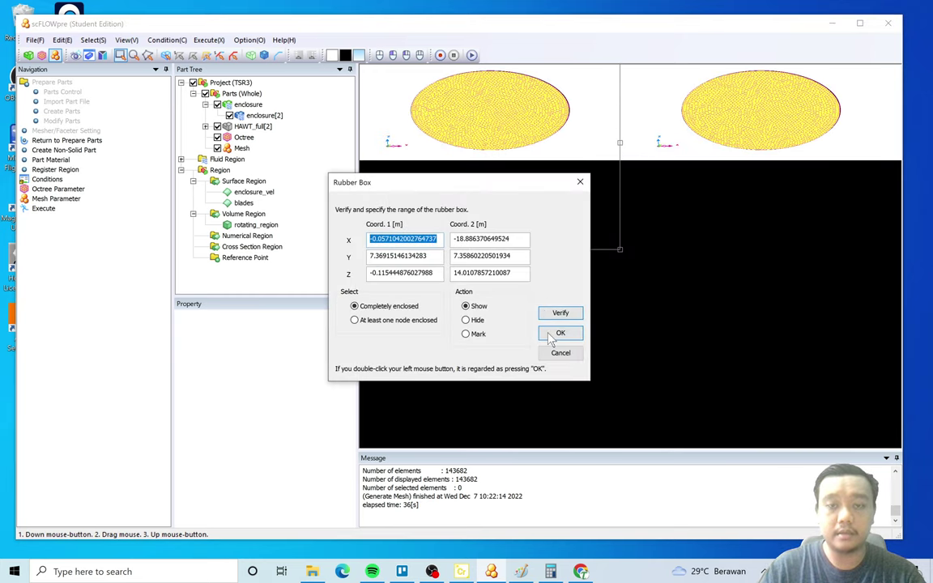
click(558, 333)
Examine the cut mesh for the element size transition from the blade to the outer enclosure.
middle_drag(629, 325, 559, 215)
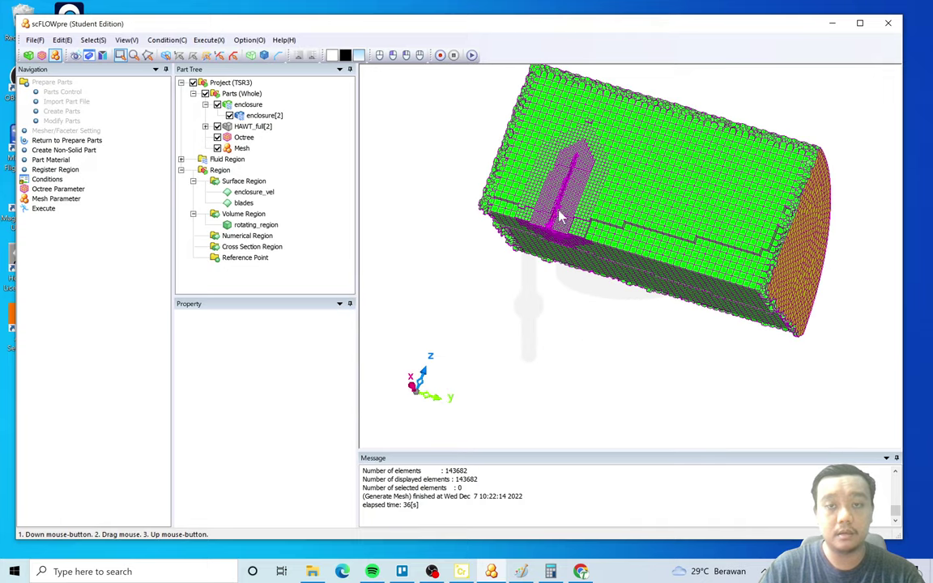
scroll(559, 219, up, 5)
middle_drag(572, 287, 640, 315)
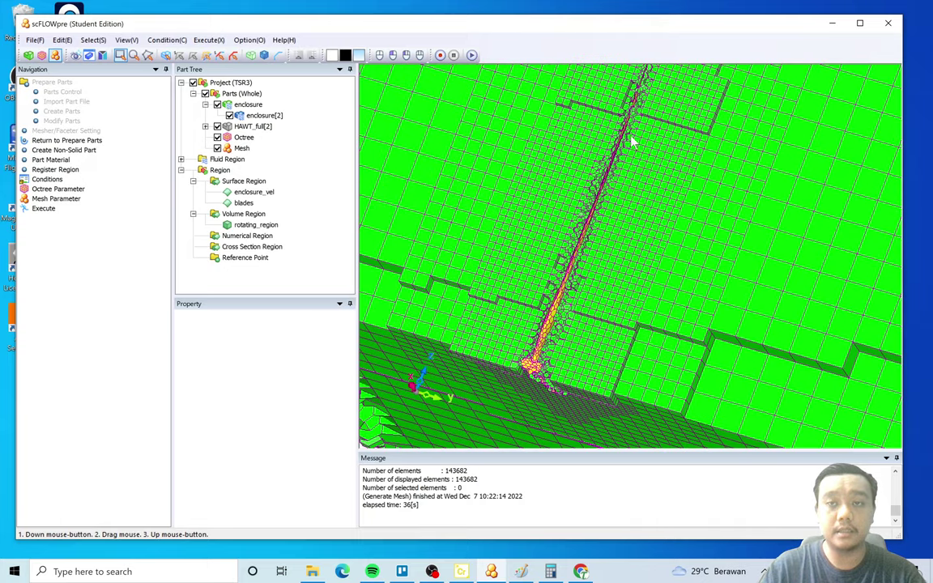
middle_drag(632, 143, 600, 187)
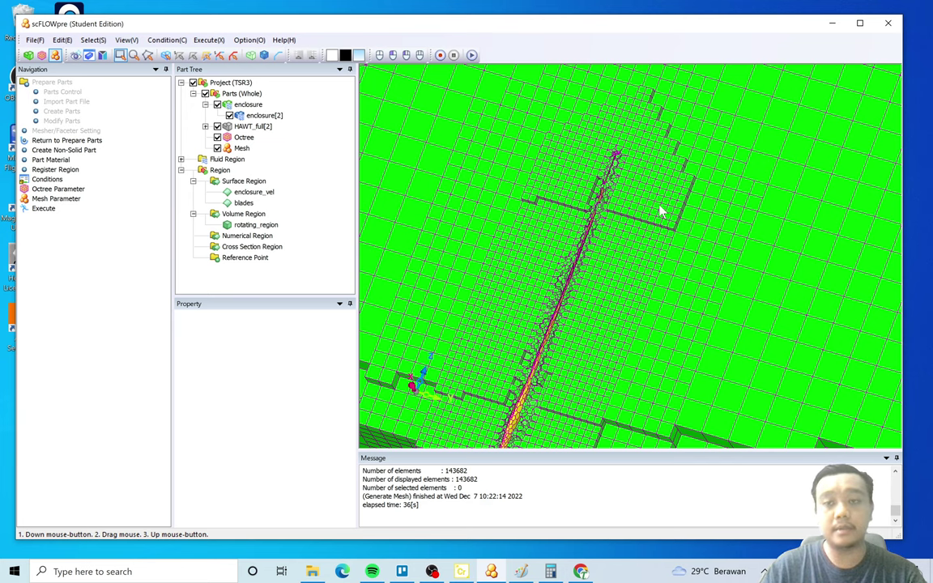
middle_drag(725, 213, 402, 253)
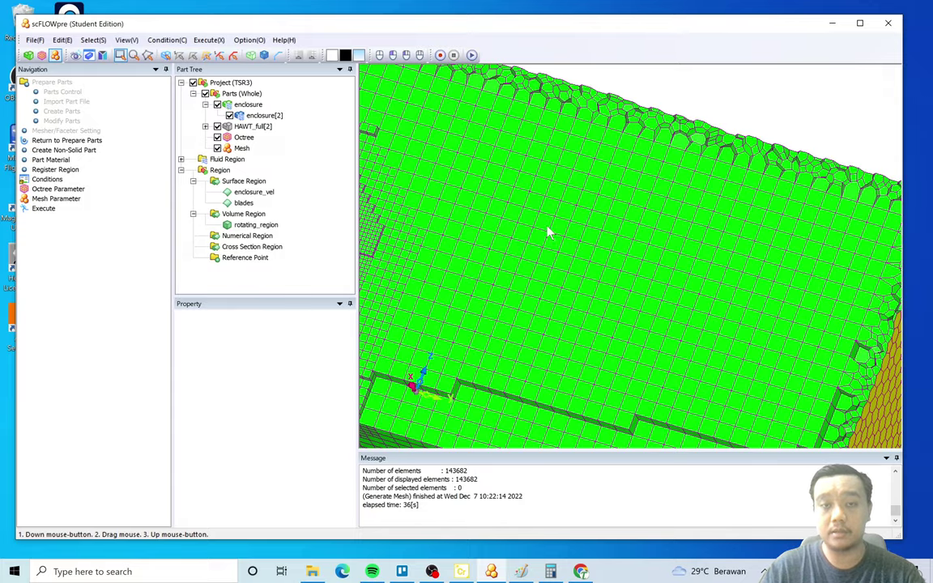
middle_drag(548, 234, 477, 227)
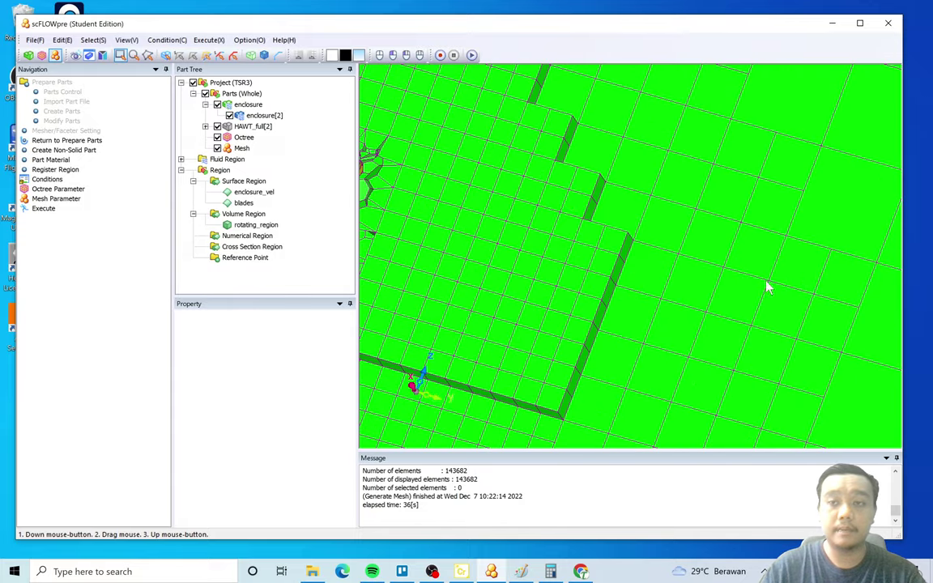
Inspect the polyhedral elements close to the hub and blade surface in the cut mesh.
middle_drag(556, 299, 732, 277)
middle_drag(489, 228, 553, 368)
scroll(593, 200, up, 6)
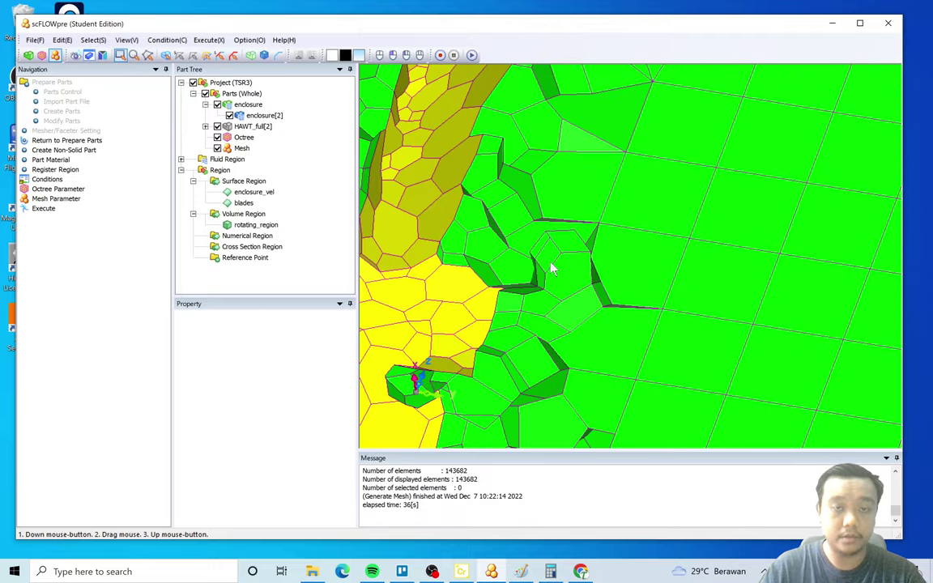
middle_drag(551, 269, 569, 275)
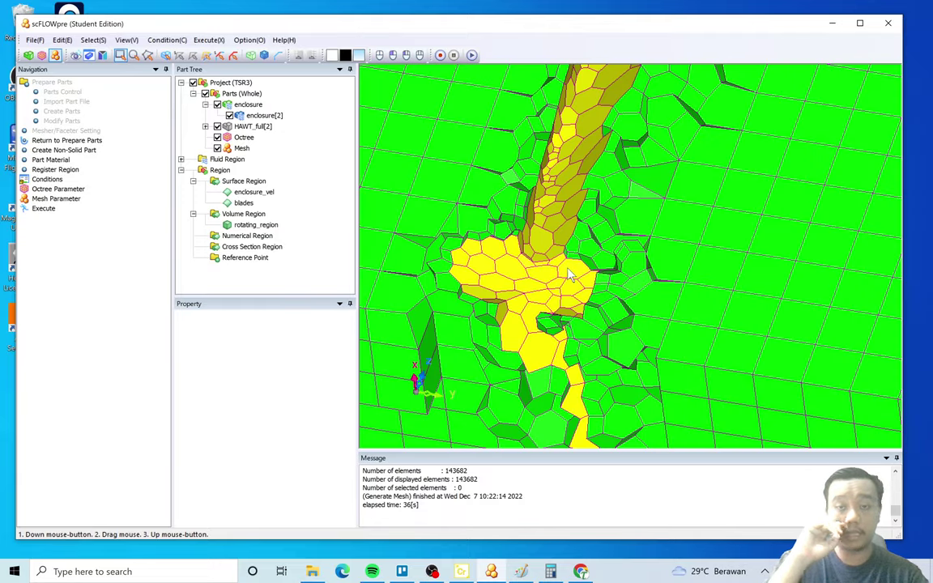
scroll(564, 256, down, 4)
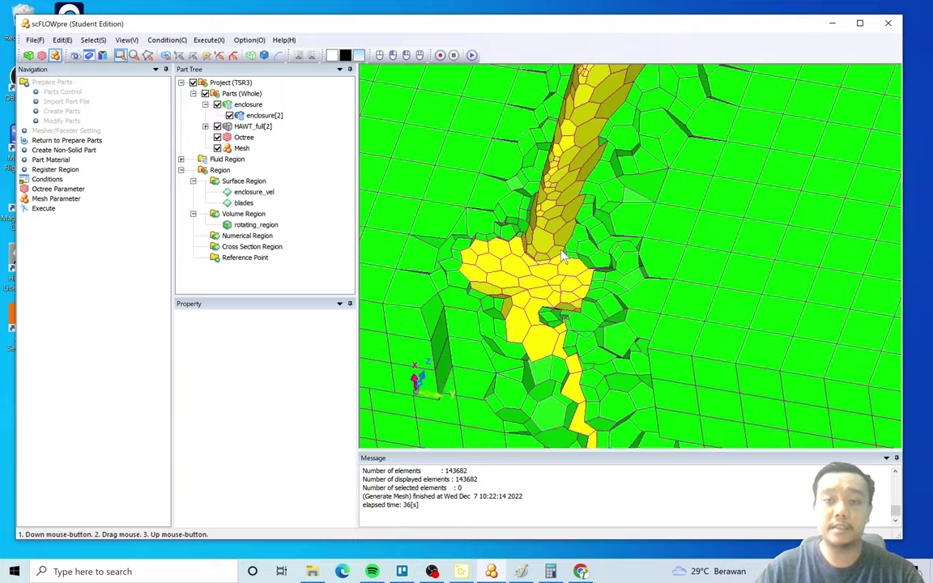
scroll(615, 138, up, 3)
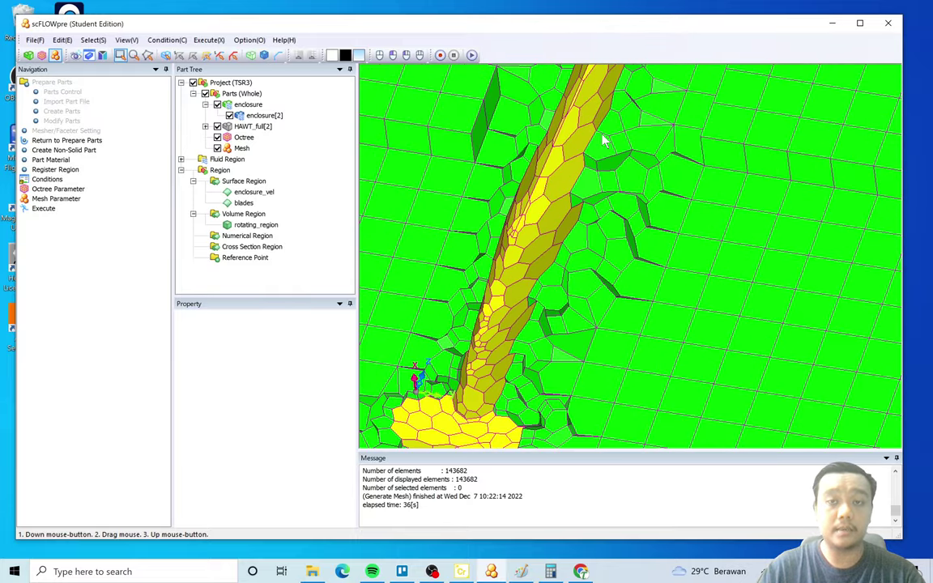
scroll(597, 205, down, 3)
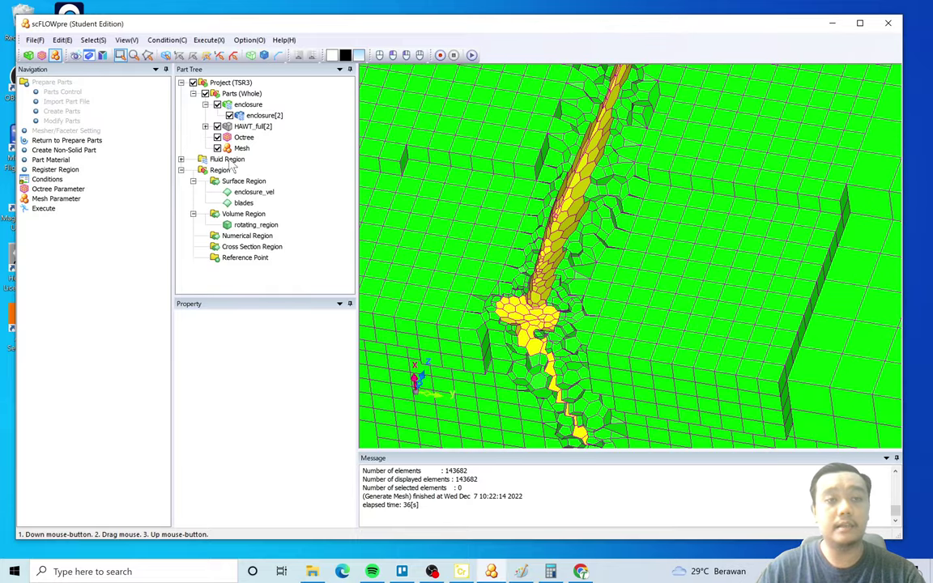
scroll(569, 164, up, 5)
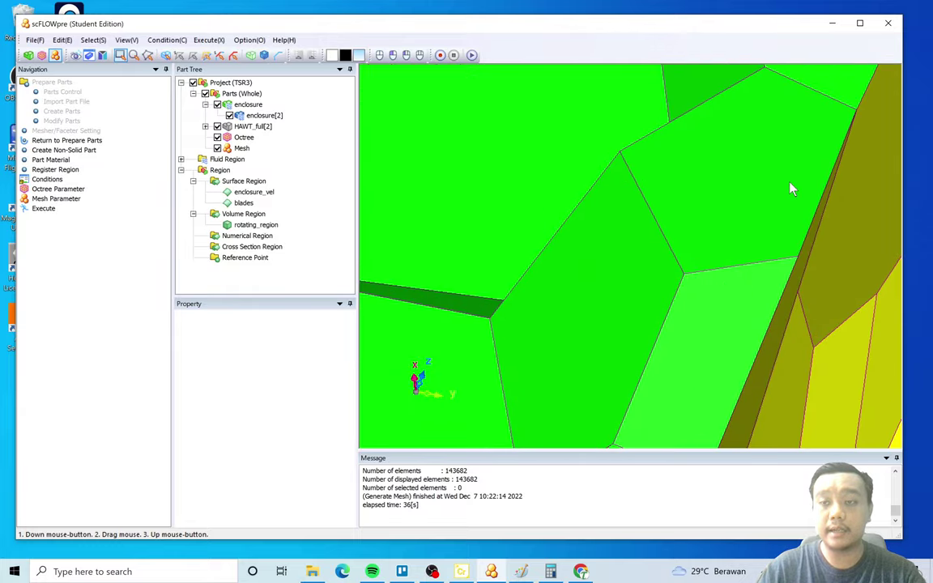
middle_drag(792, 189, 713, 199)
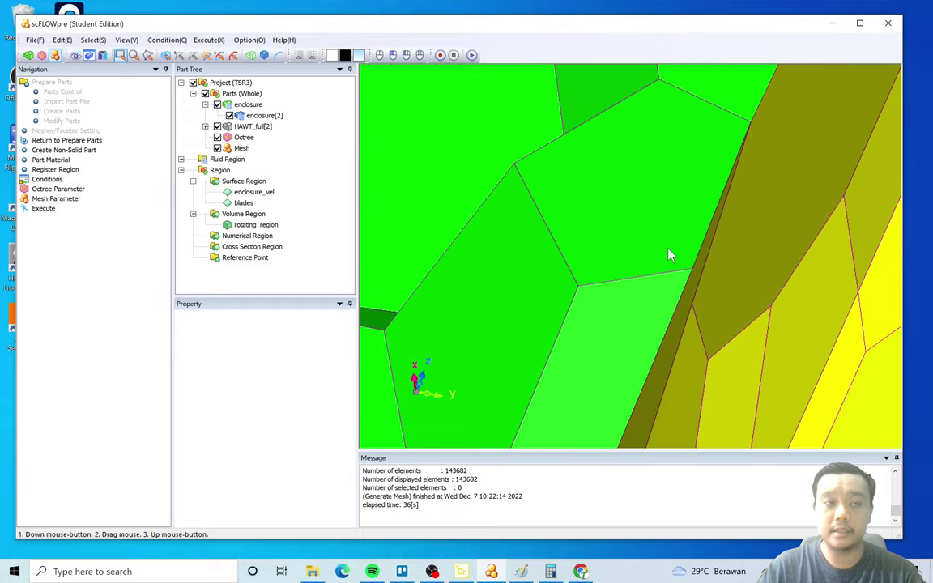
scroll(669, 255, down, 5)
drag(707, 243, 501, 184)
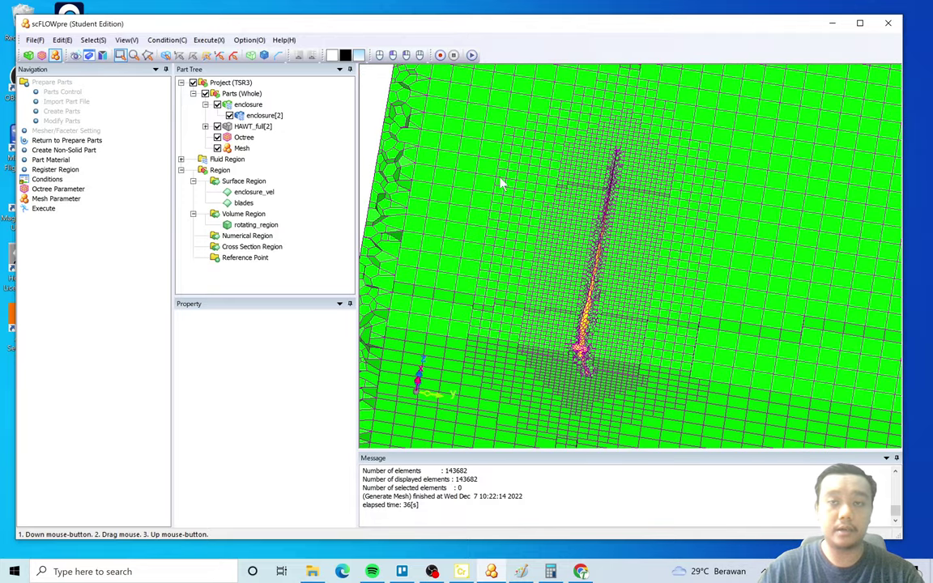
Execute the tasks that save the mesh file TSR3.gph, the SPH file TSR3.sph and the project.
click(58, 208)
click(483, 376)
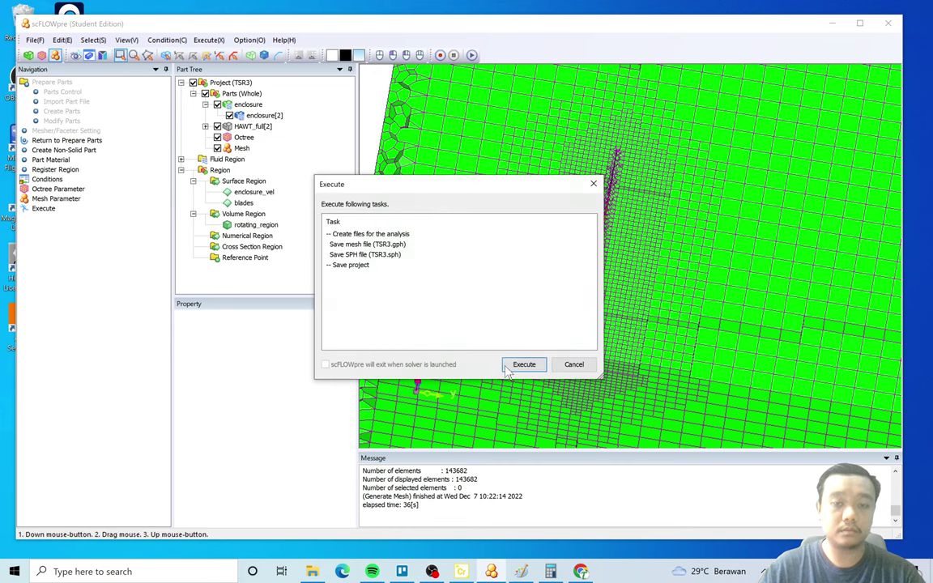
Start scMonitor from the scFLOW launcher and minimize the launcher.
click(468, 559)
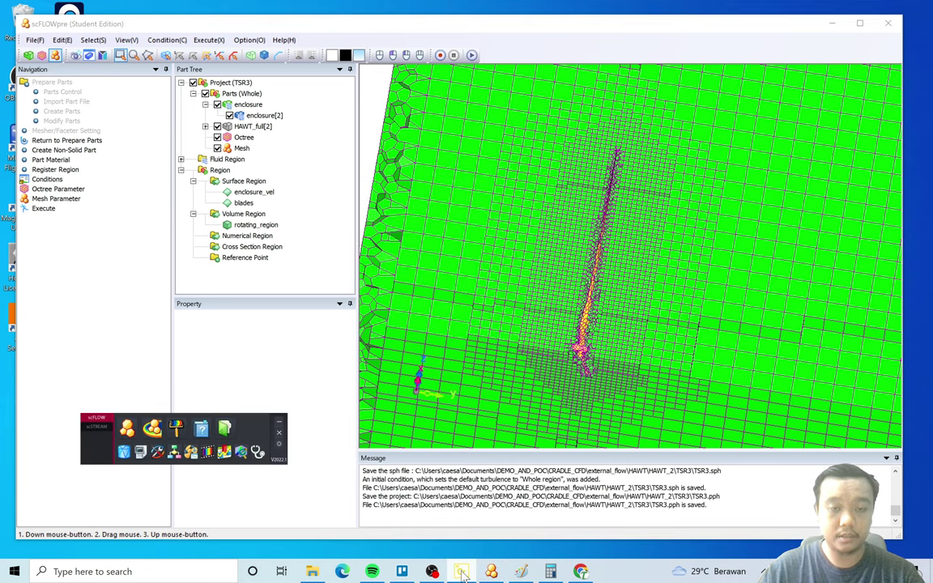
click(154, 429)
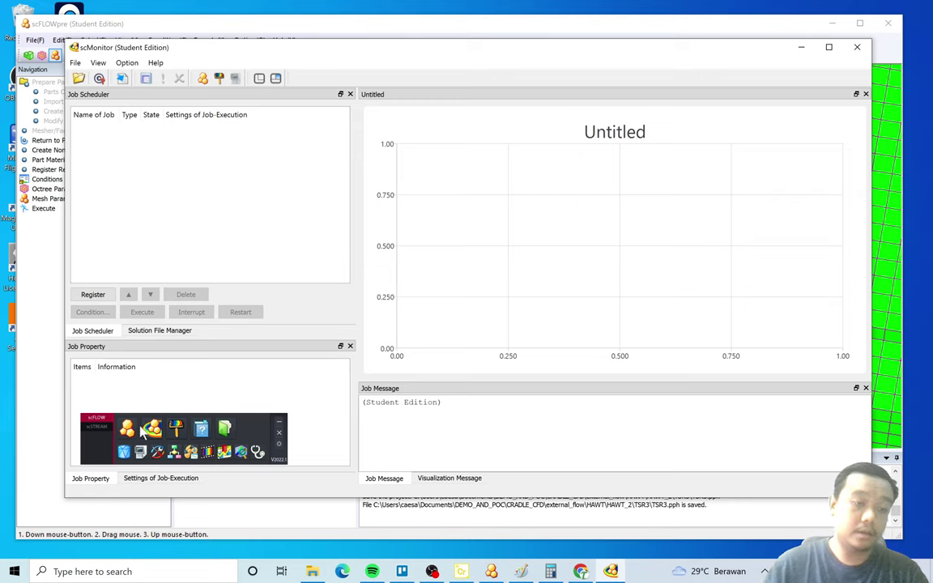
click(277, 426)
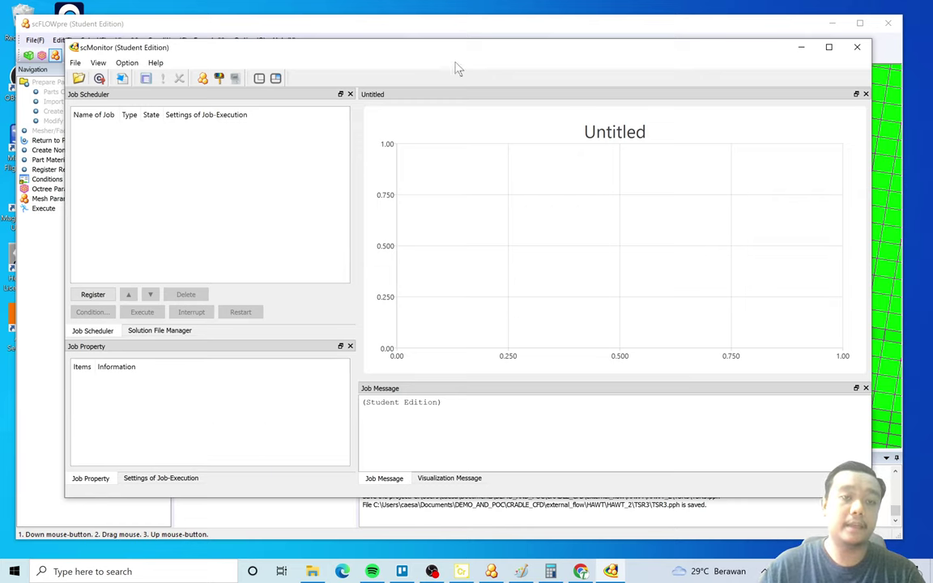
drag(301, 49, 309, 42)
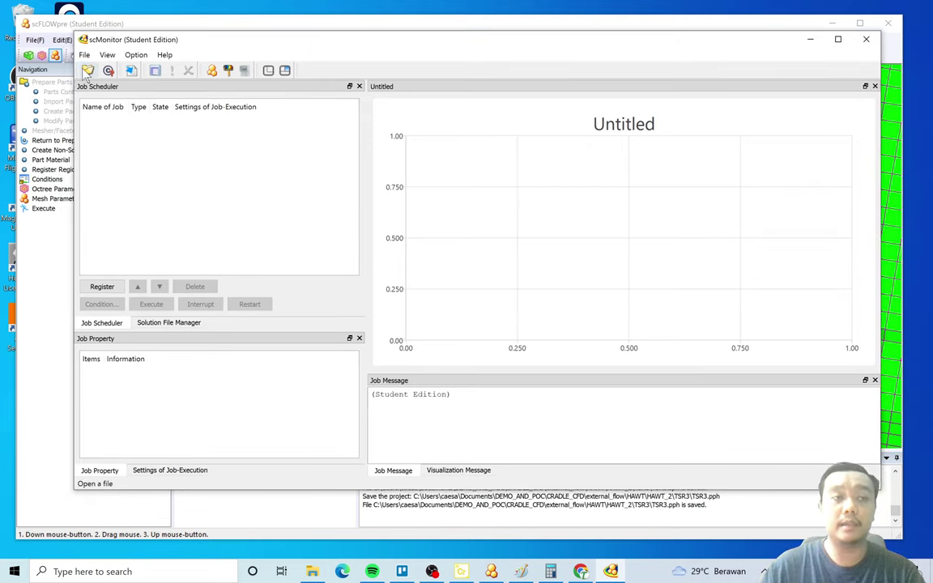
Register the SPH file from Documents\DEMO_AND_POC\CRADLE_CFD\external_flow\HAWT\HAWT_2\TSR3 as a solver job.
click(110, 288)
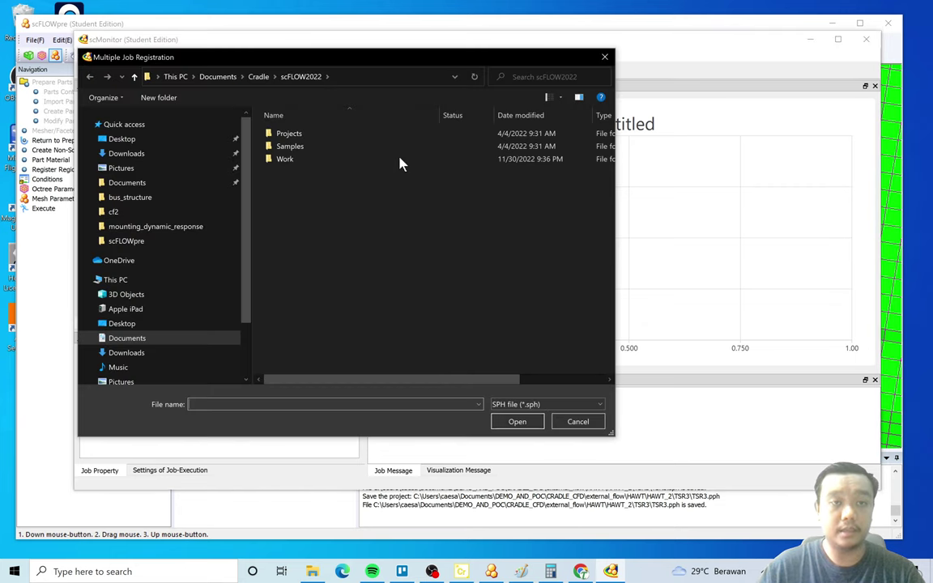
click(129, 182)
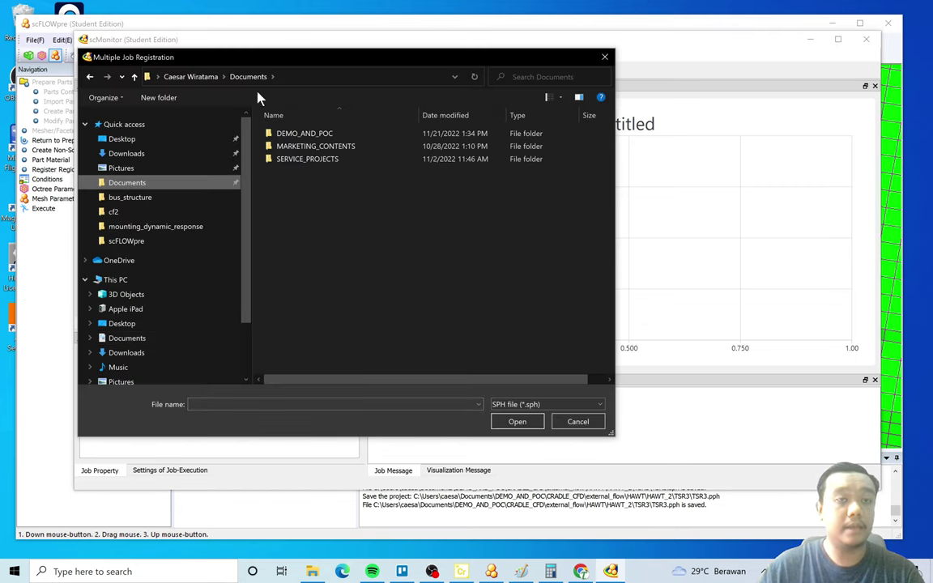
double_click(305, 132)
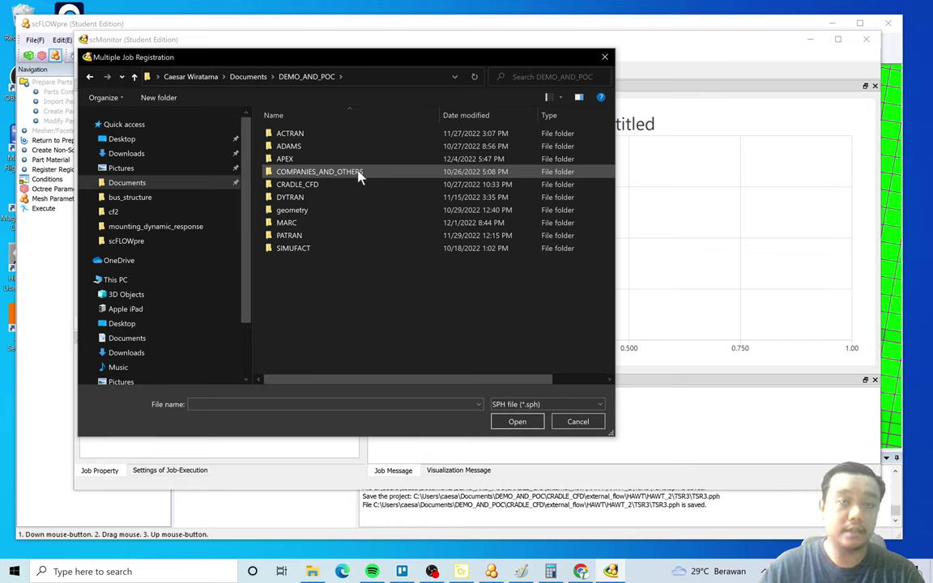
double_click(293, 184)
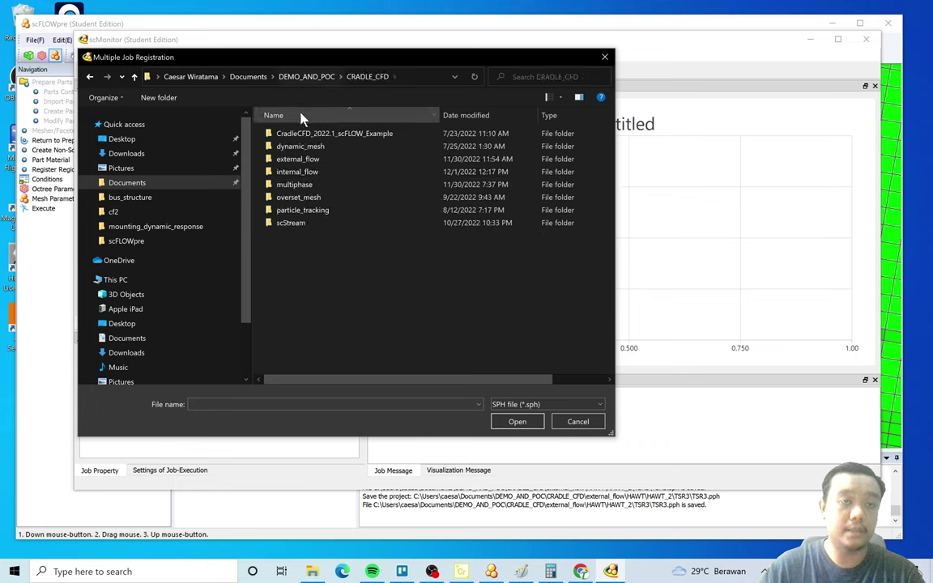
double_click(307, 160)
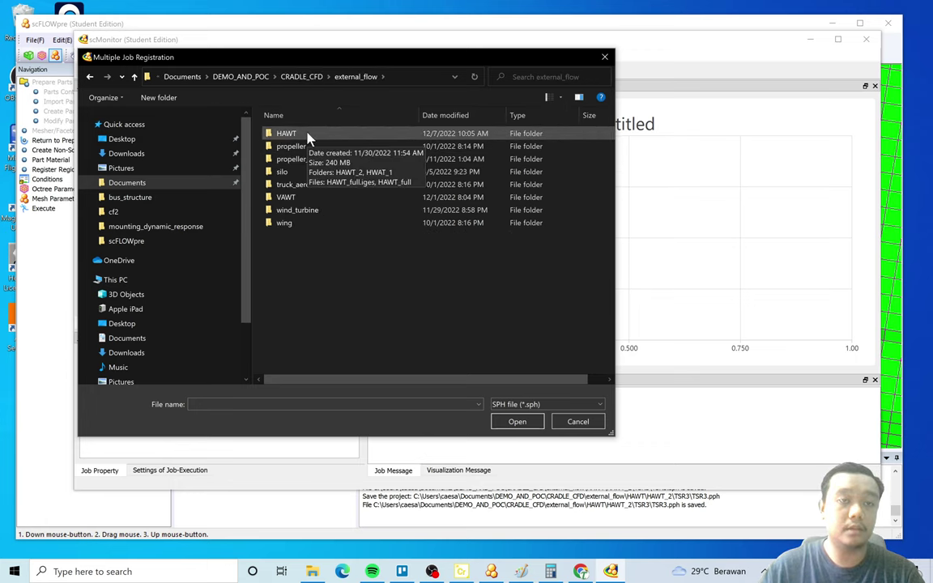
double_click(308, 136)
double_click(308, 134)
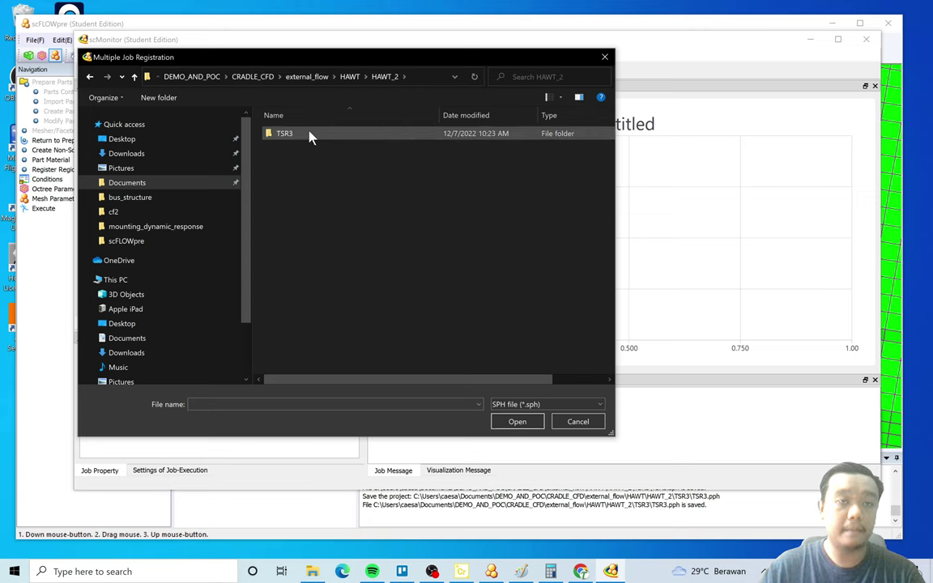
double_click(307, 135)
double_click(315, 138)
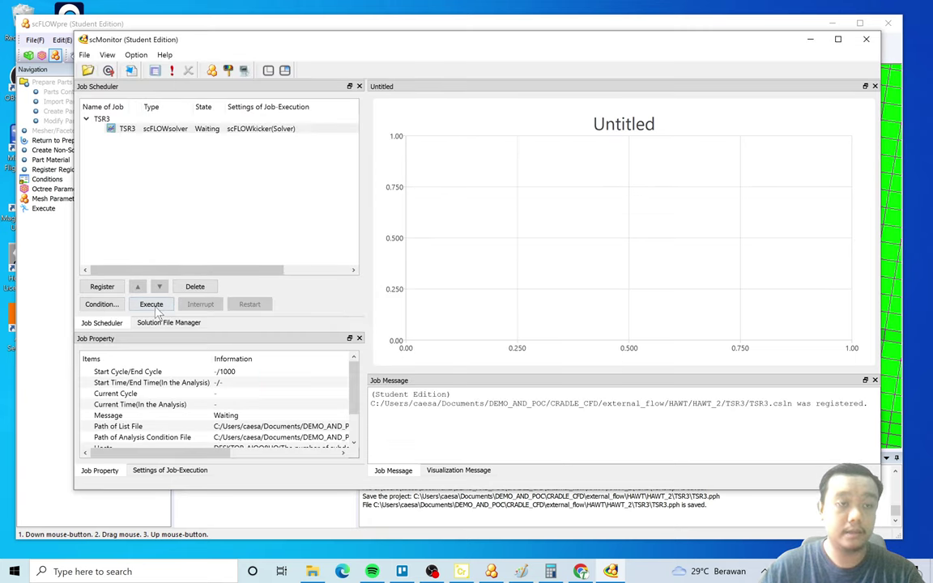
Execute the TSR3 analysis and interrupt it at the end of the current cycle, dismissing the closing message.
click(155, 308)
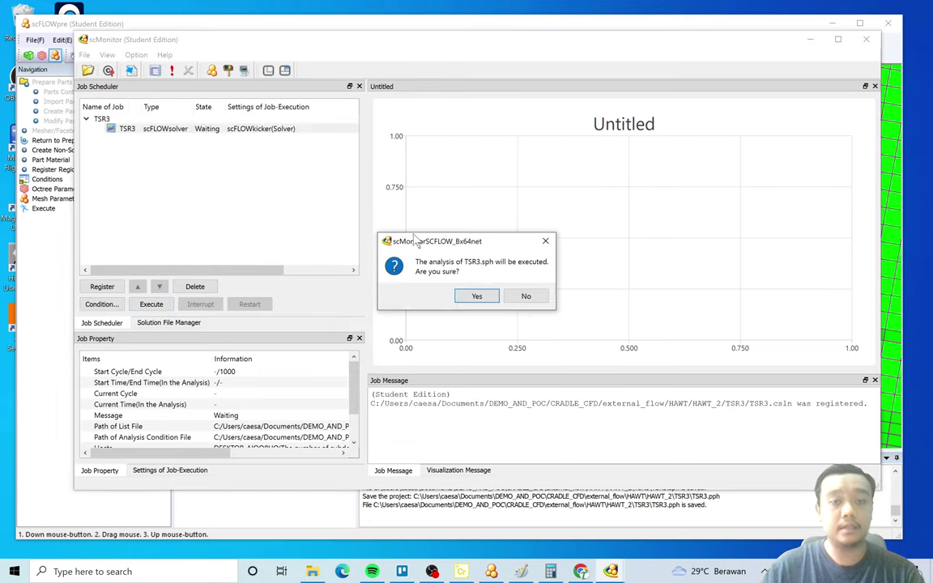
click(475, 298)
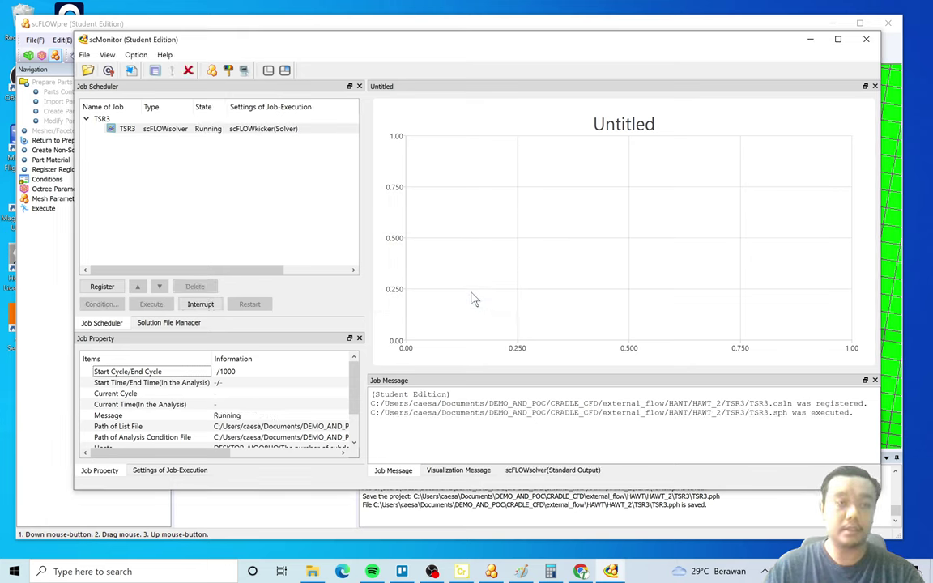
click(201, 306)
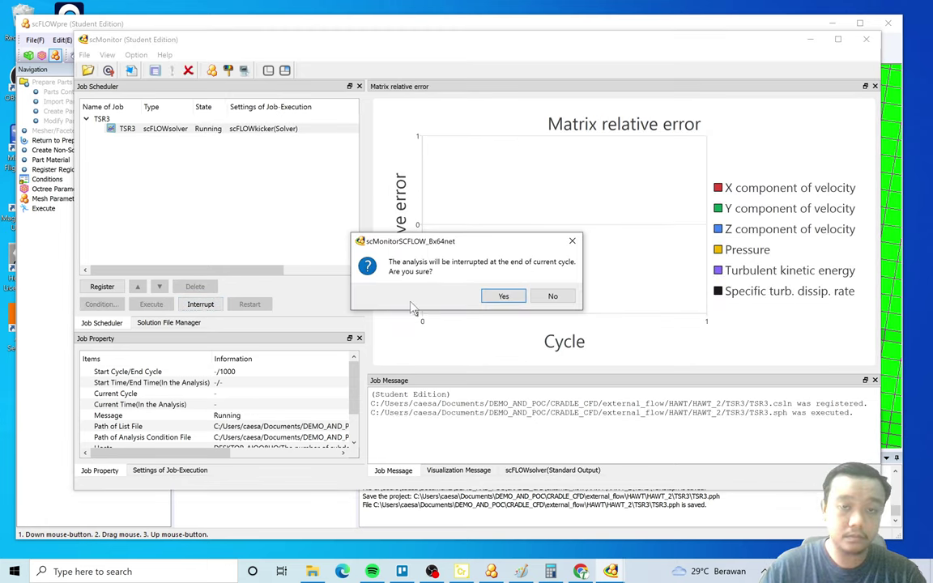
click(494, 295)
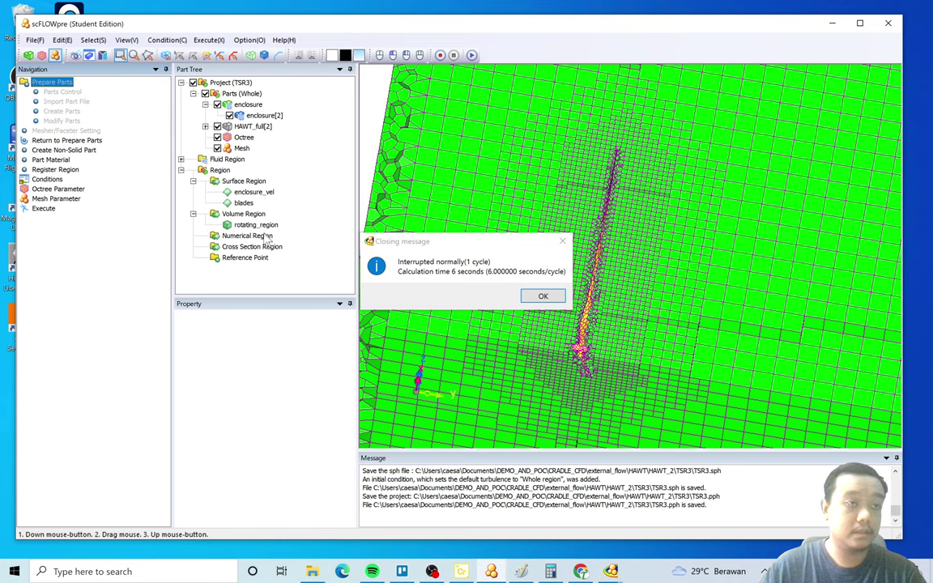
click(540, 297)
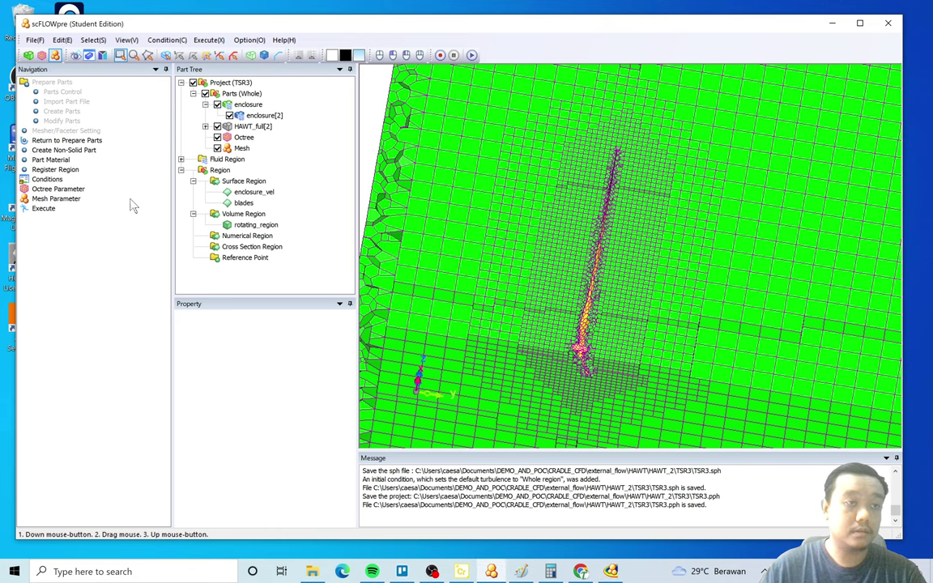
In scFLOWpre's list file output conditions, create an output surface moment condition with the blades region as target.
click(47, 179)
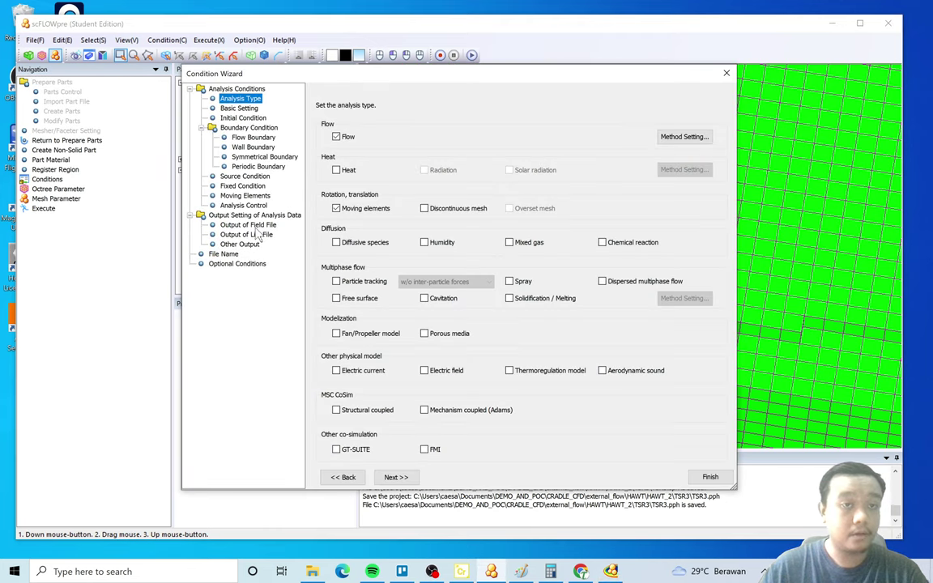
click(254, 234)
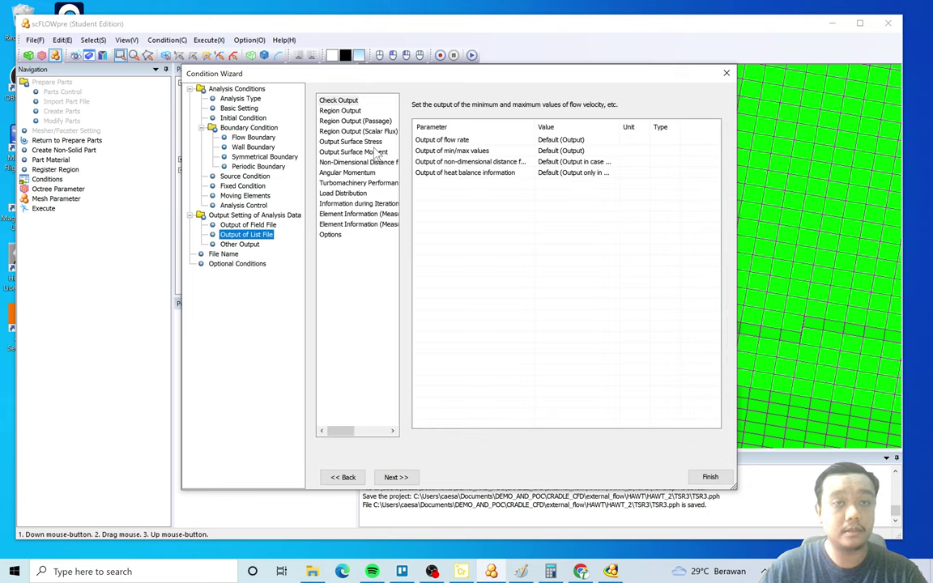
click(376, 153)
click(695, 377)
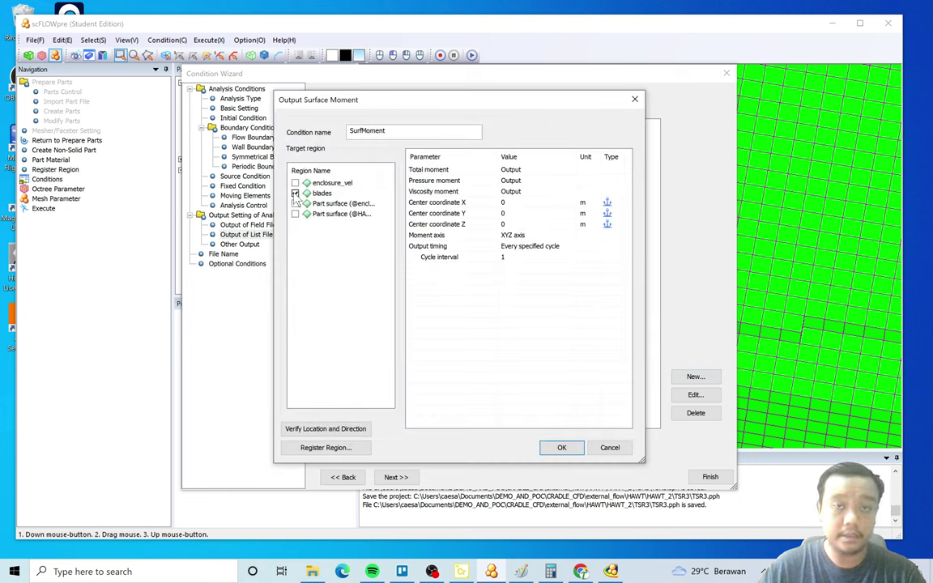
Set the surface moment output's cycle interval to 10.
click(536, 257)
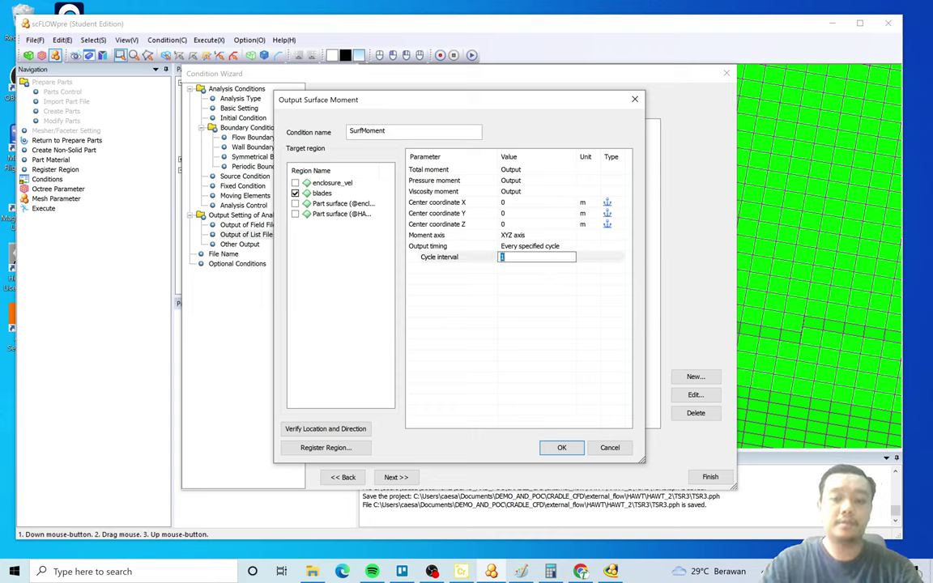
text(10)
click(541, 268)
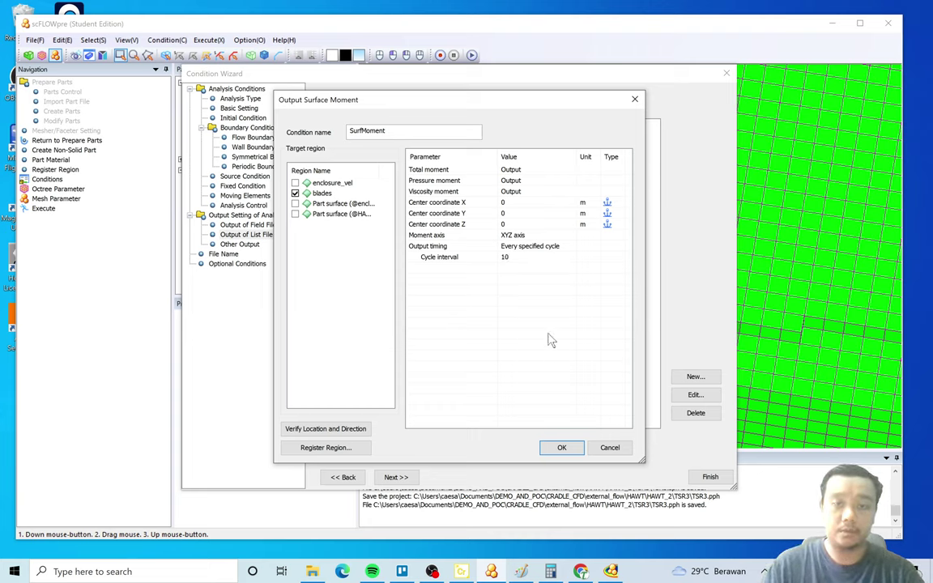
Set the surface moment output's cycle interval to 1, accept the condition and finish the analysis condition settings.
click(551, 258)
text(1)
click(553, 268)
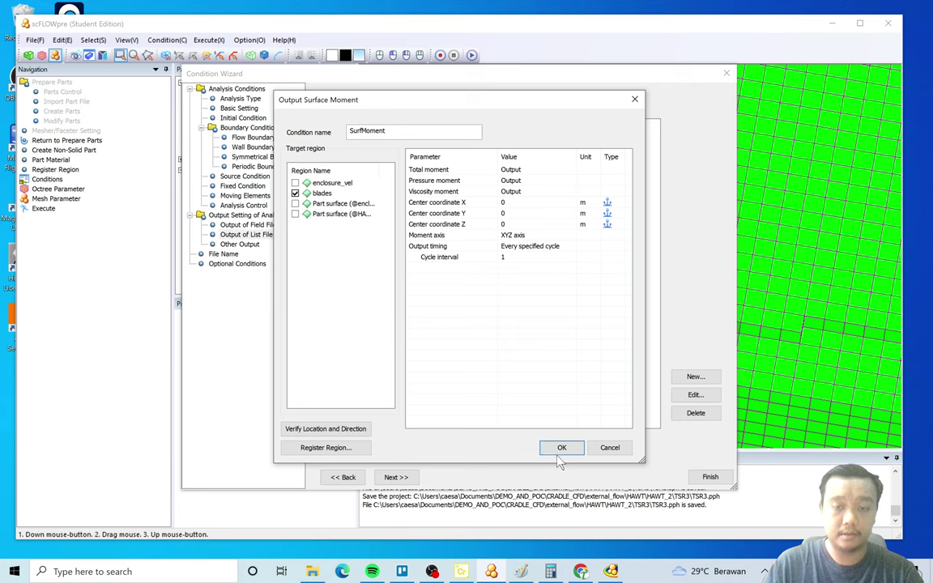
click(559, 452)
click(710, 477)
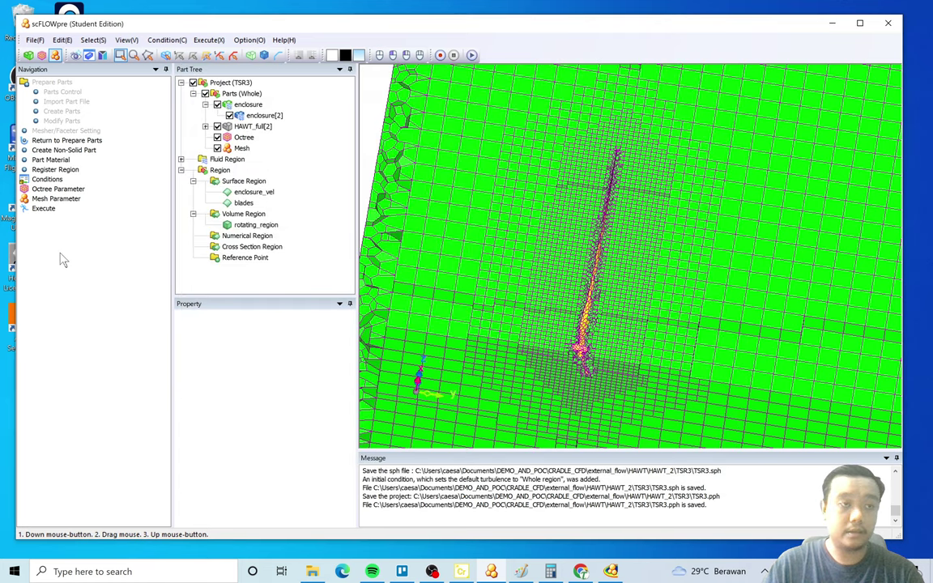
Save the mesh file TSR3.gph, the SPH file TSR3.sph and the project again with the updated conditions.
click(43, 209)
click(481, 375)
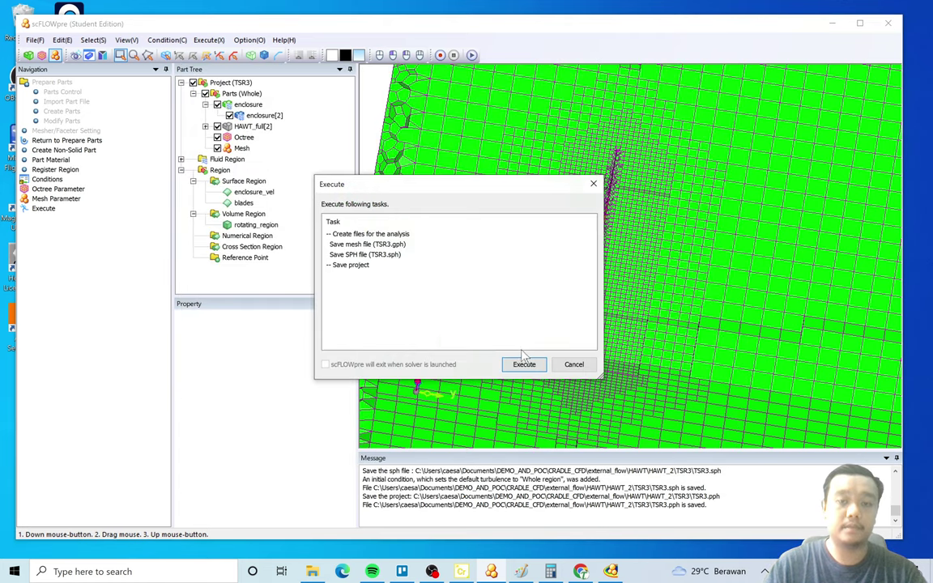
click(522, 365)
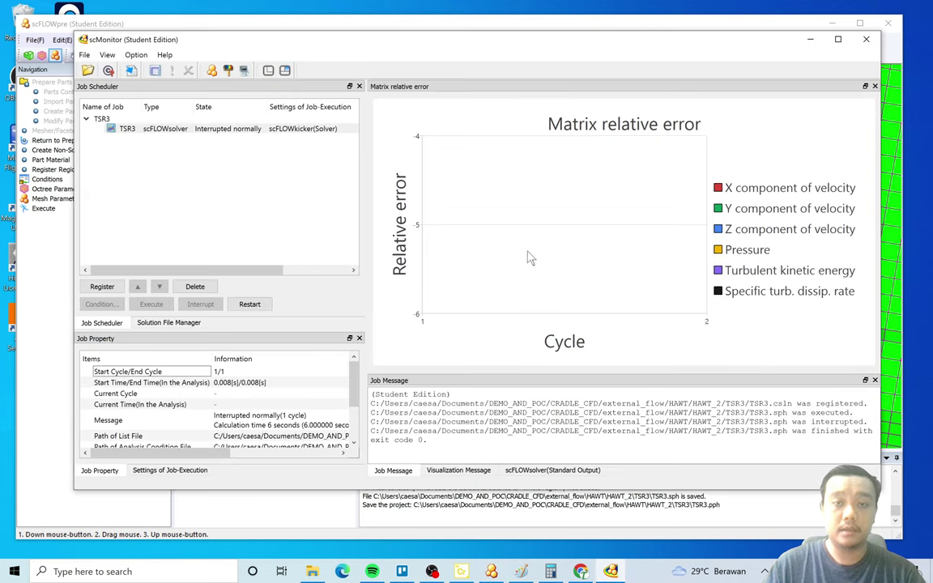
Delete the interrupted TSR3 job from the scMonitor job scheduler.
click(129, 128)
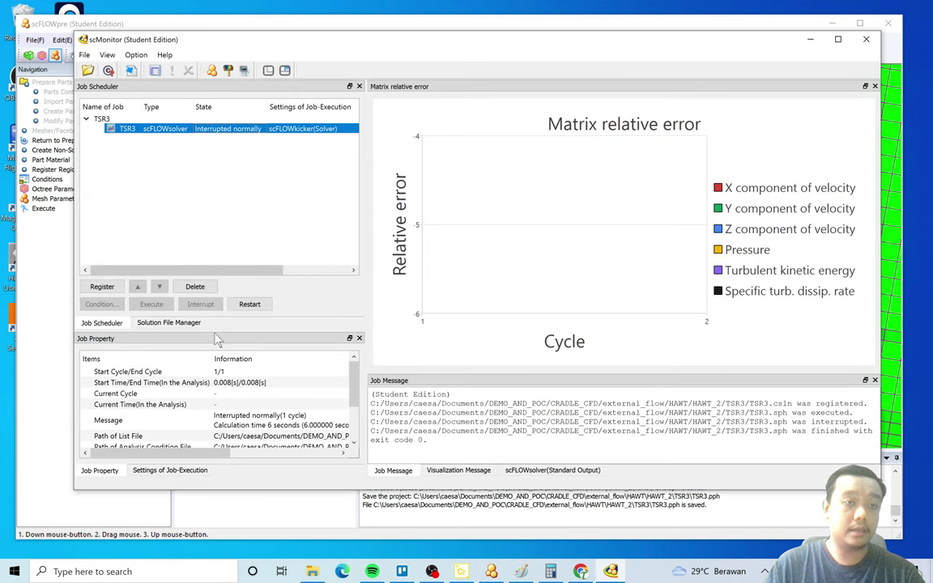
click(194, 286)
key(Return)
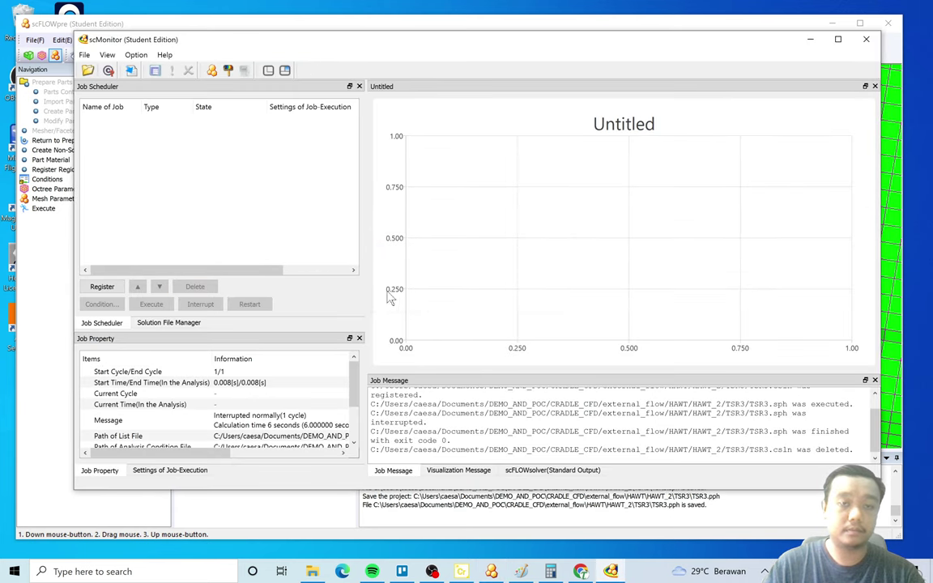
Register the updated TSR3.sph file as a new solver job and execute its analysis.
click(112, 286)
double_click(298, 131)
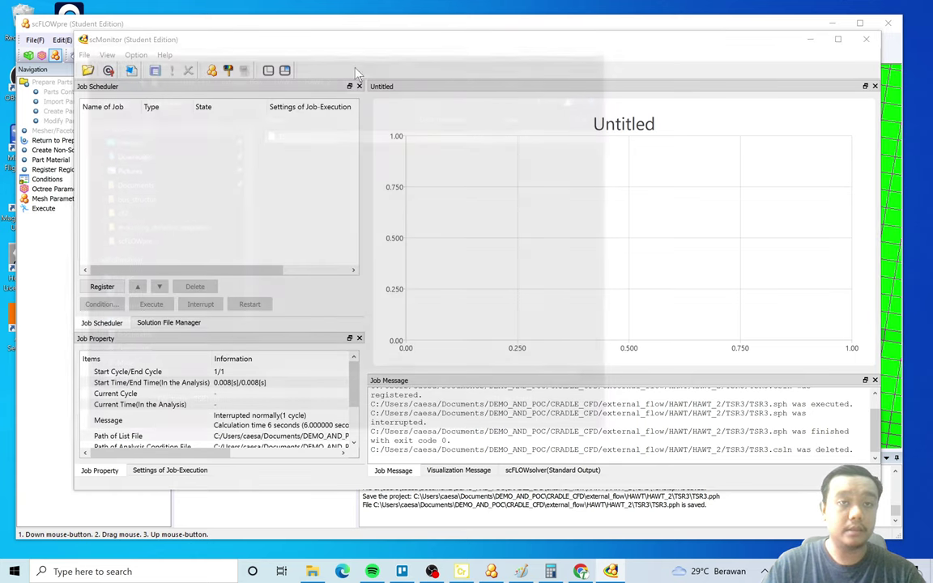
click(168, 303)
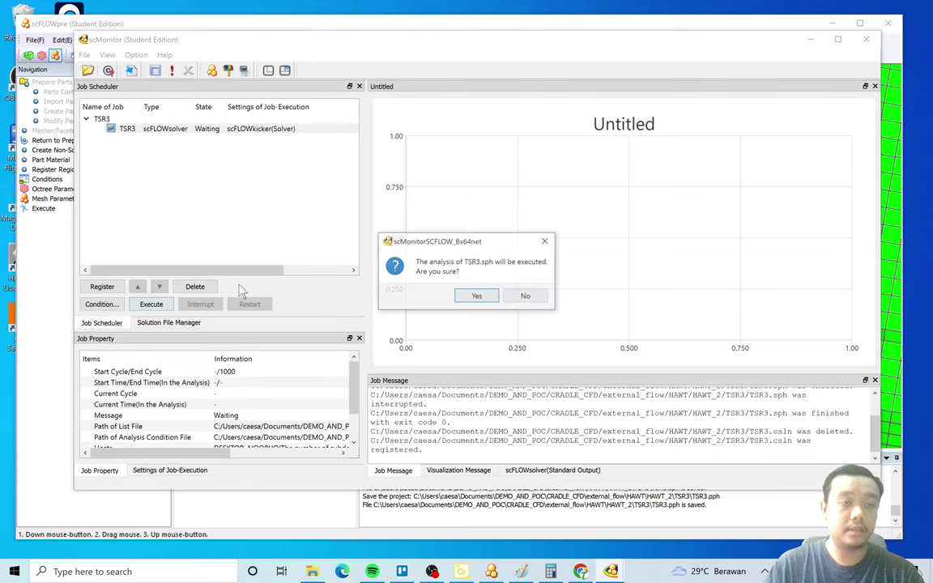
click(477, 295)
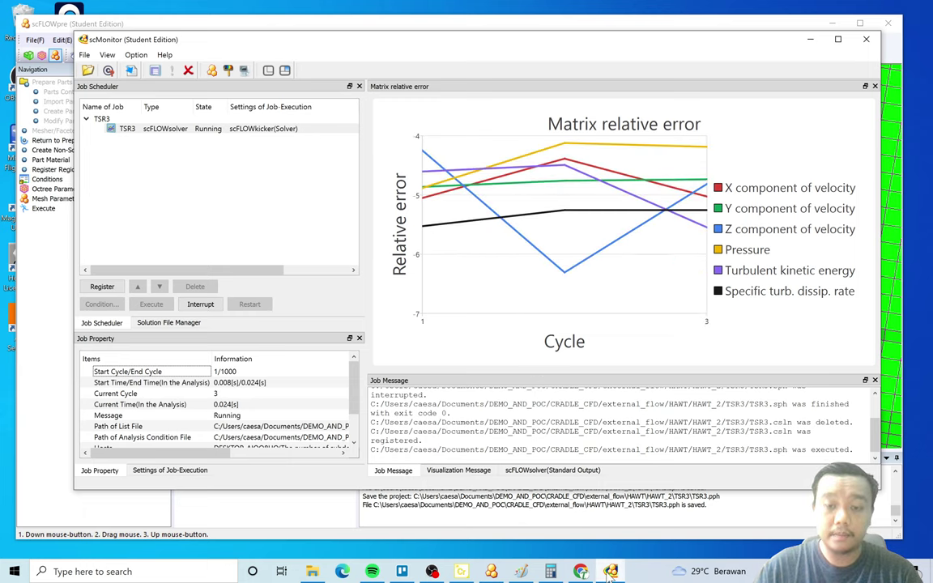
Start scFLOWpost from the scFLOW launcher and minimize the launcher.
mouse_move(610, 571)
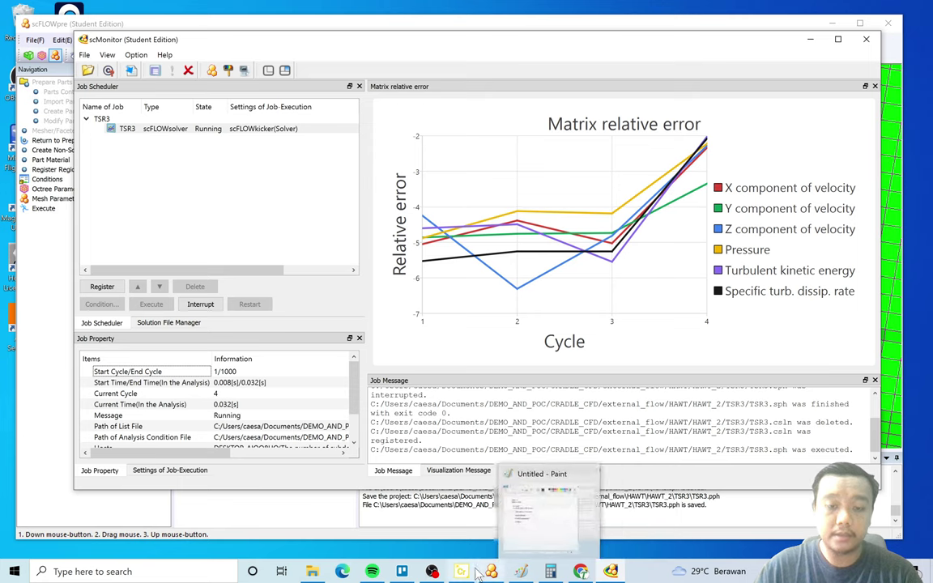
mouse_move(502, 571)
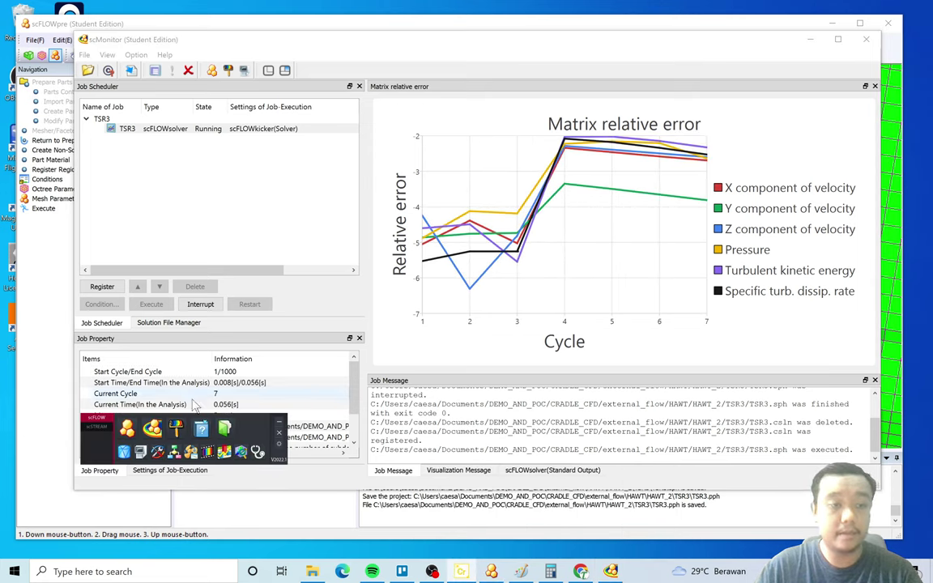
click(174, 429)
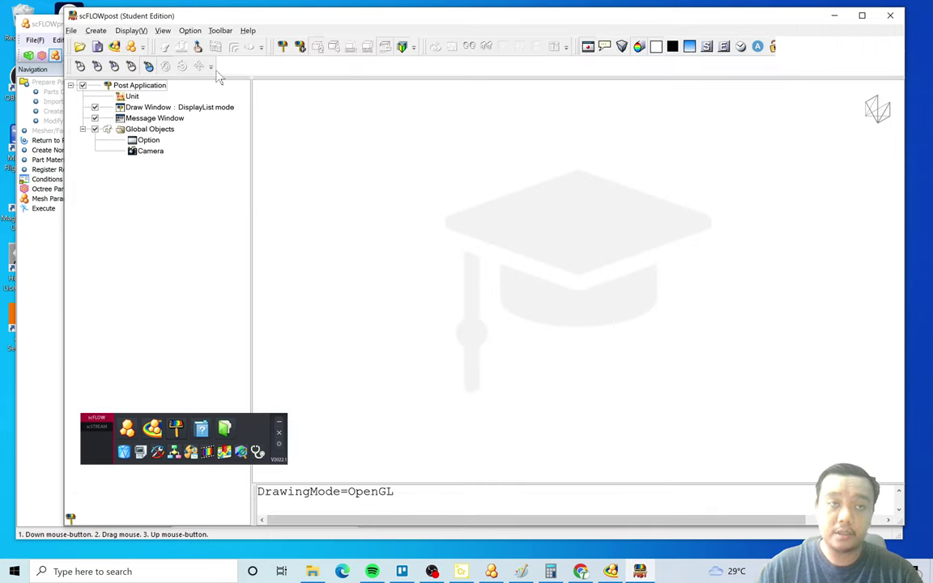
click(279, 422)
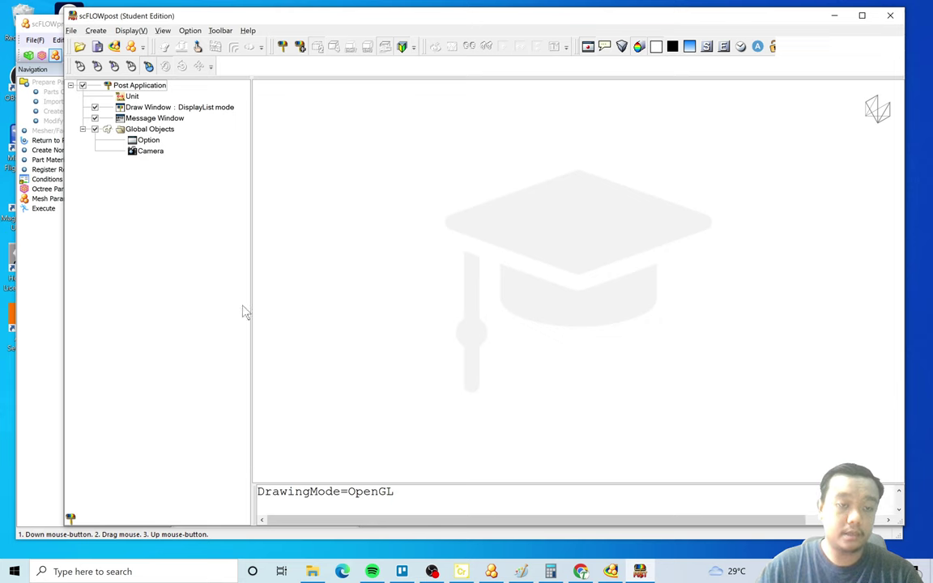
Start opening a field file and browse to the folder DEMO_AND_POC\CRADLE_CFD\external_flow\HAWT\HAWT_2\TSR3.
click(79, 46)
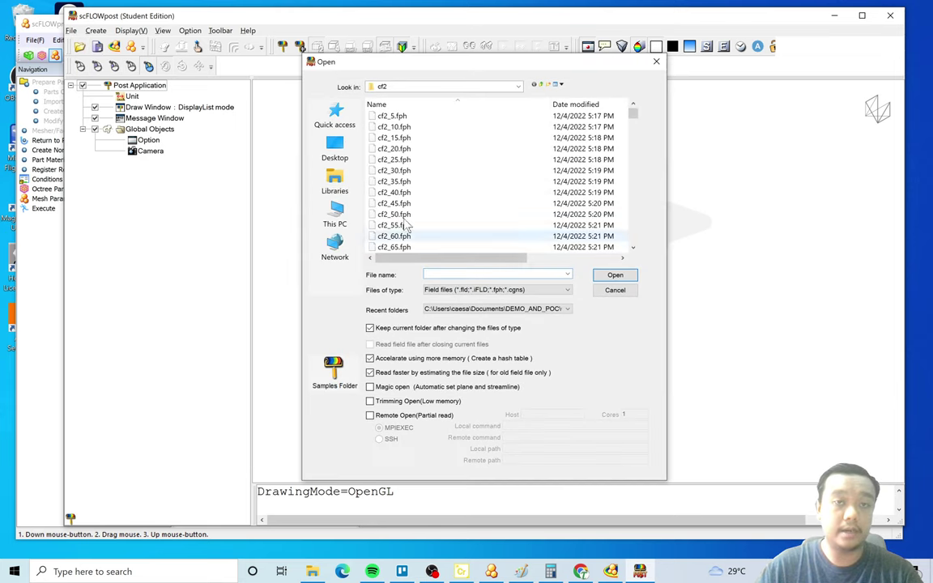
click(334, 117)
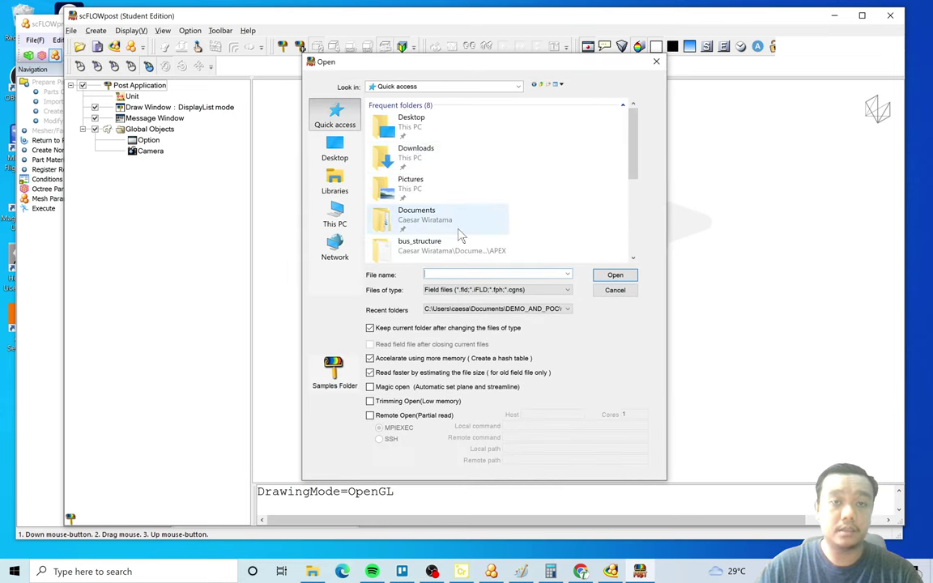
double_click(431, 211)
double_click(405, 115)
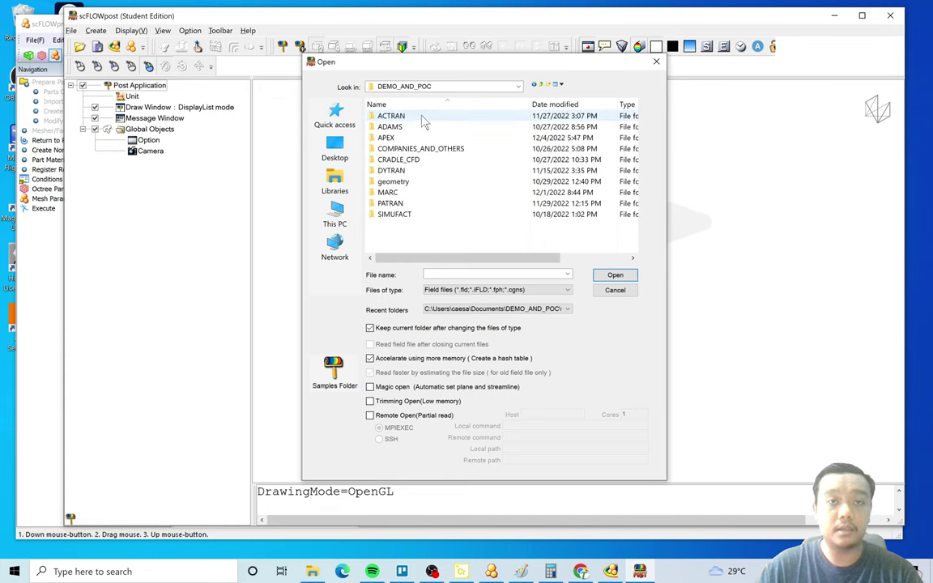
double_click(410, 162)
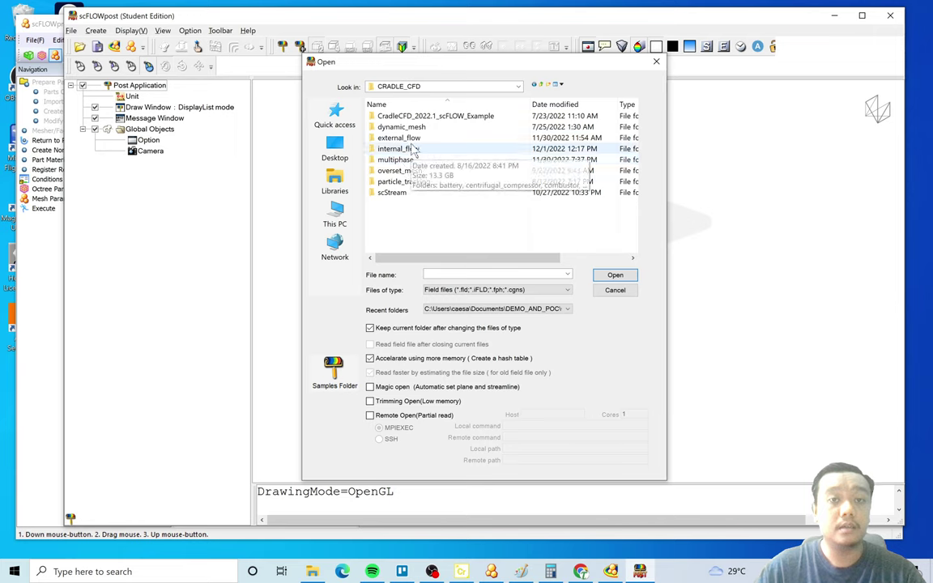
double_click(411, 139)
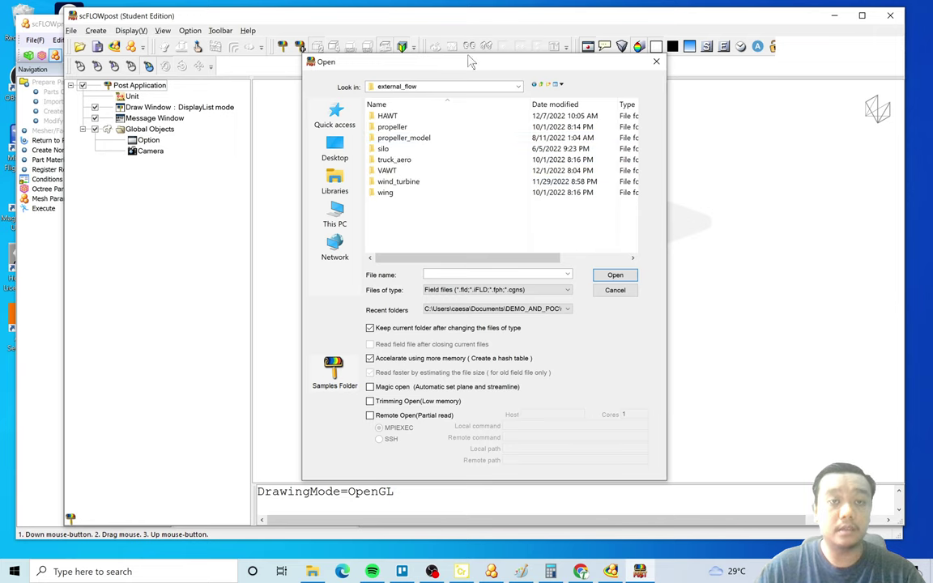
double_click(397, 118)
double_click(427, 126)
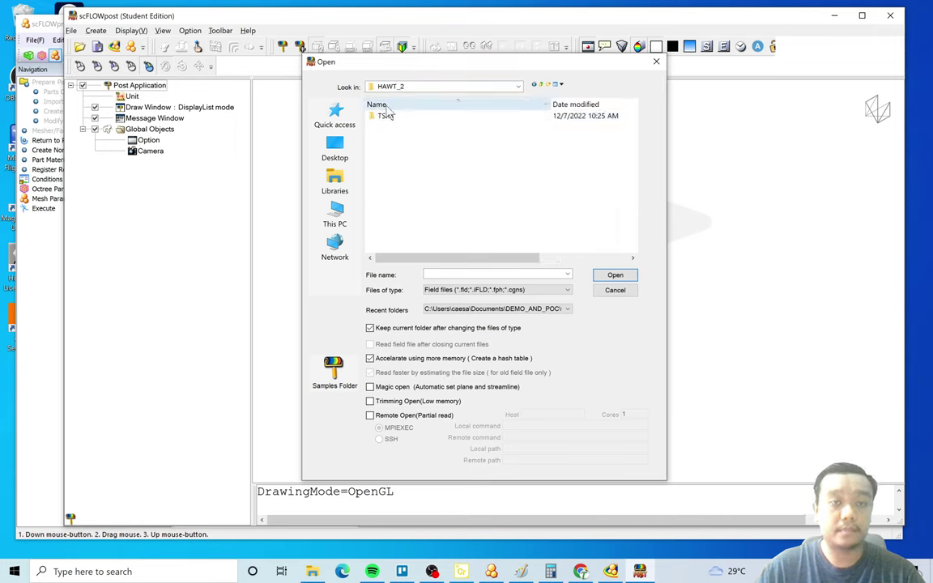
double_click(385, 117)
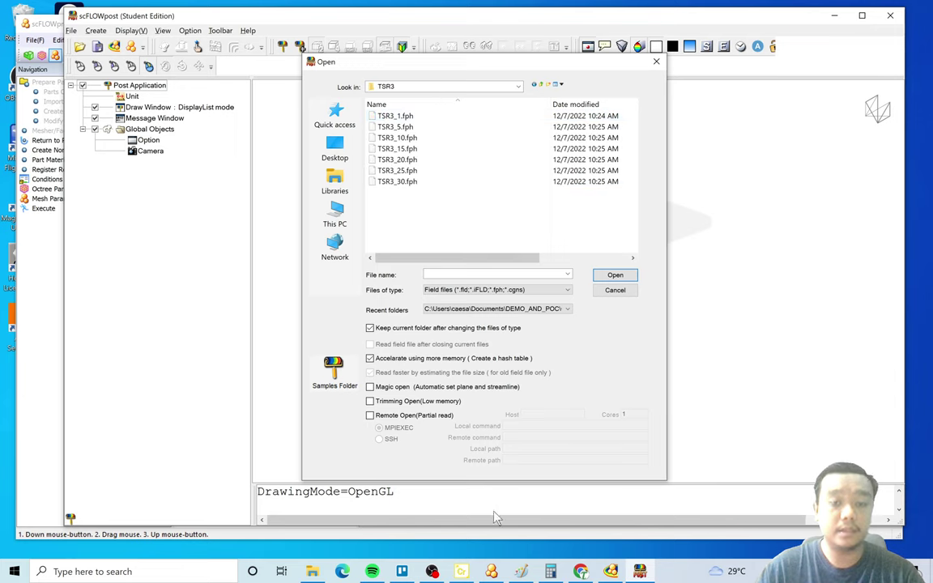
Check the solution files of TSR3 in scMonitor, then switch to File Explorer and open the HAWT_2\TSR3 results folder.
click(609, 571)
click(184, 323)
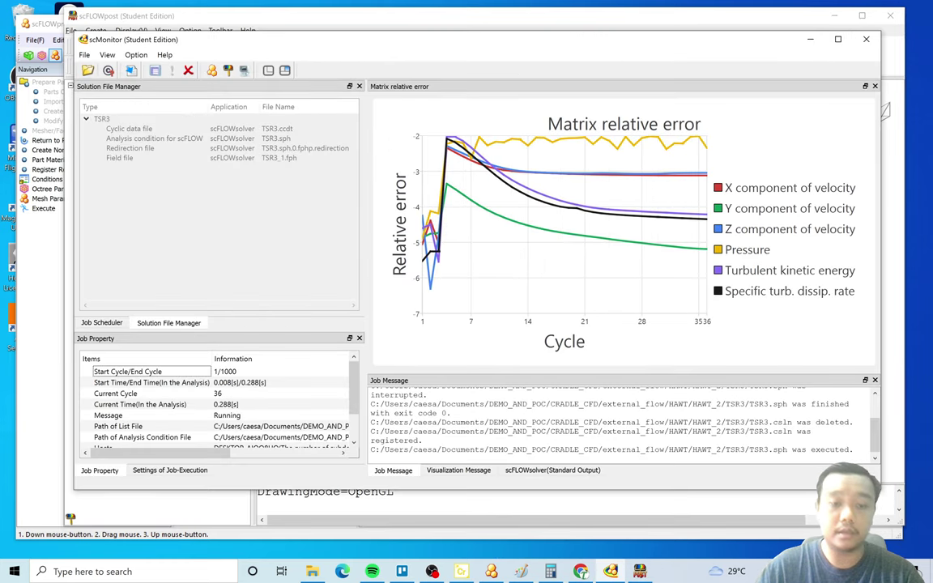
click(312, 570)
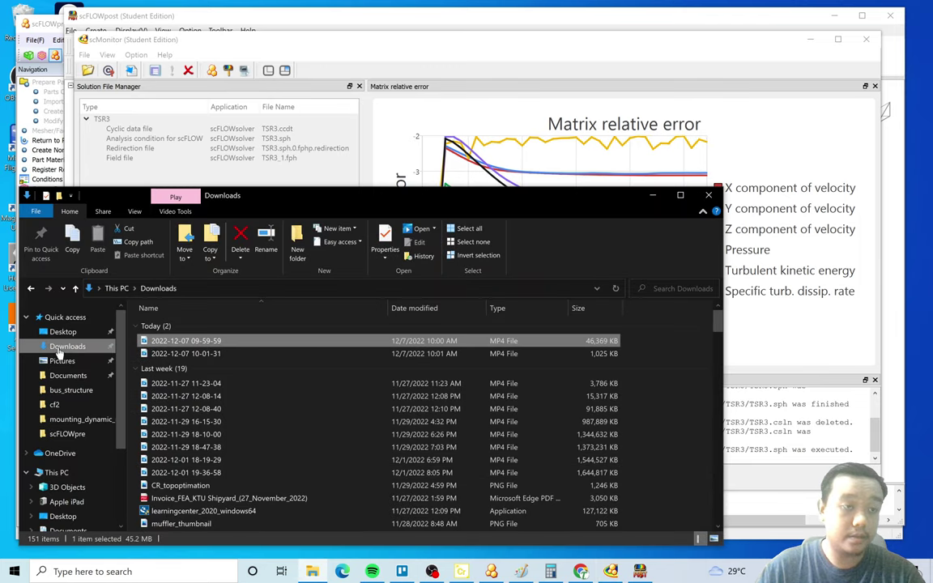
click(67, 374)
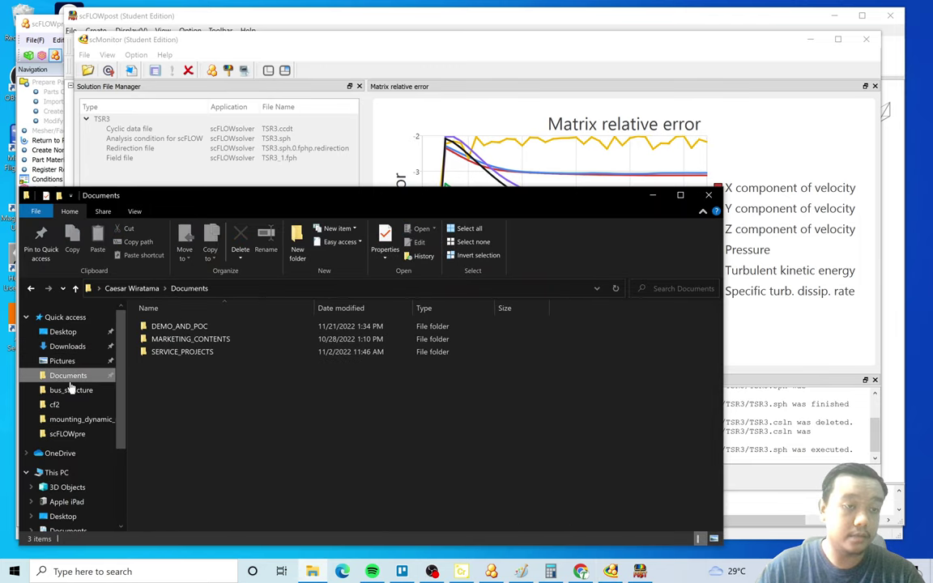
double_click(182, 326)
double_click(184, 377)
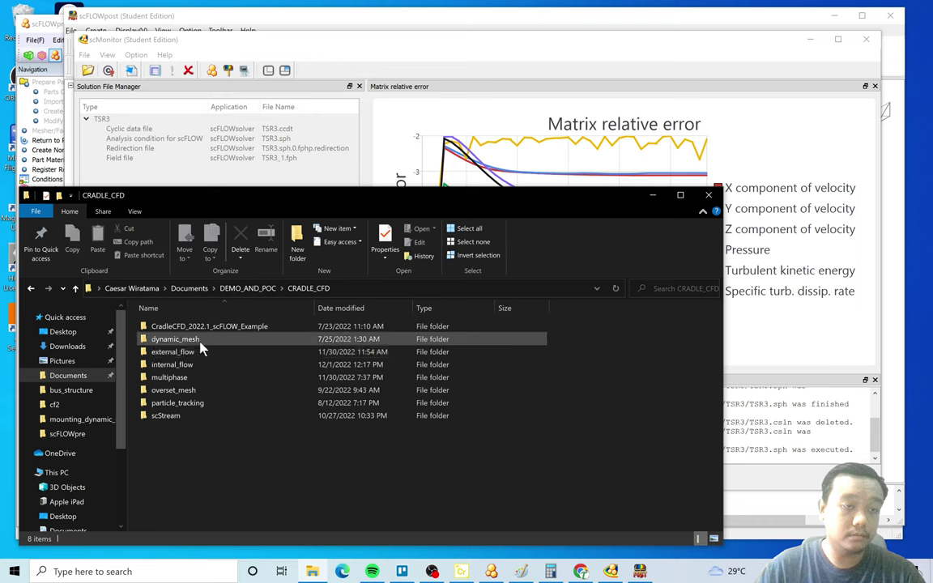
click(196, 353)
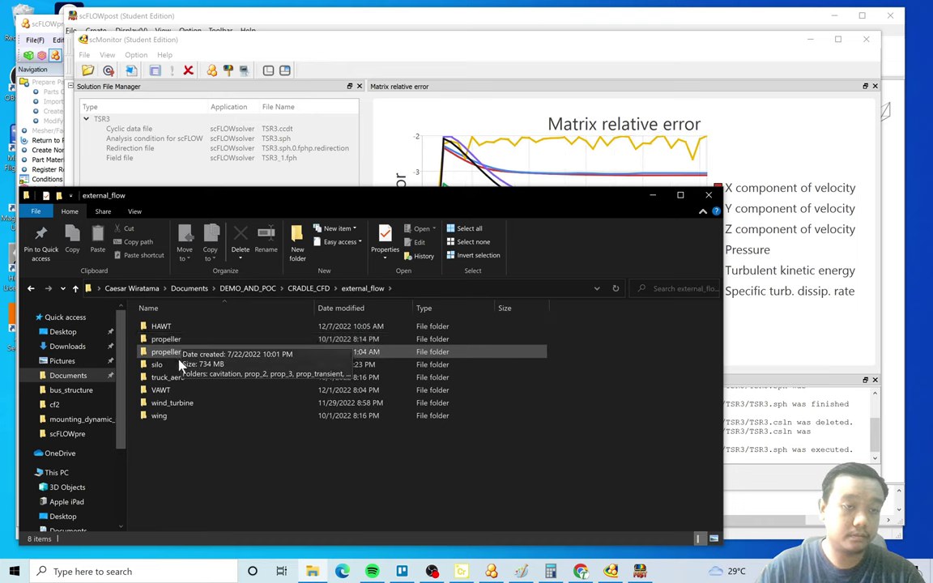
double_click(172, 329)
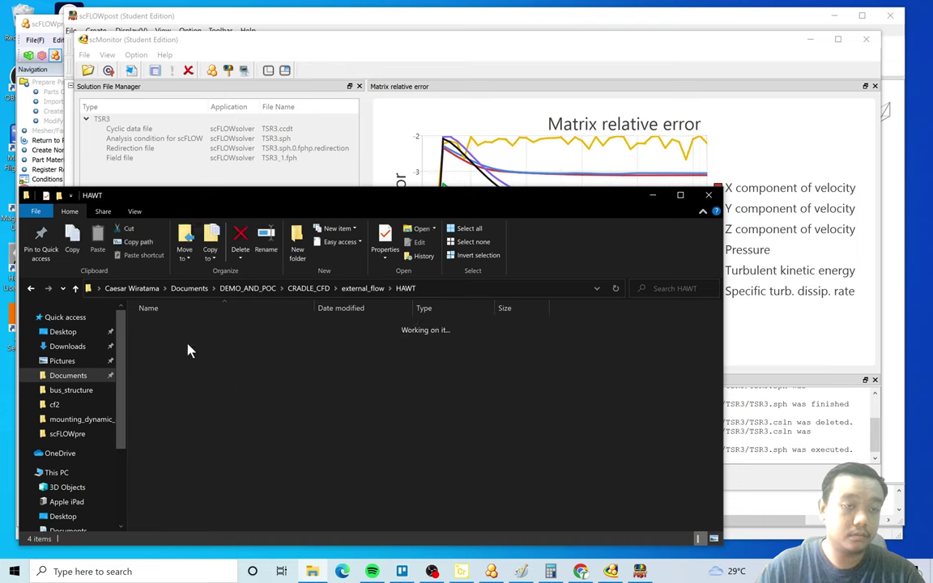
double_click(190, 329)
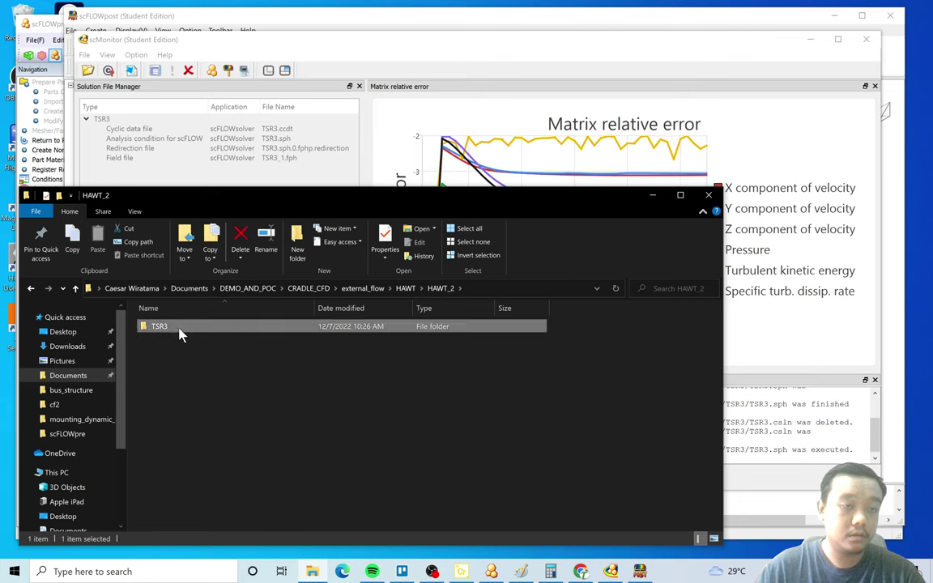
double_click(180, 328)
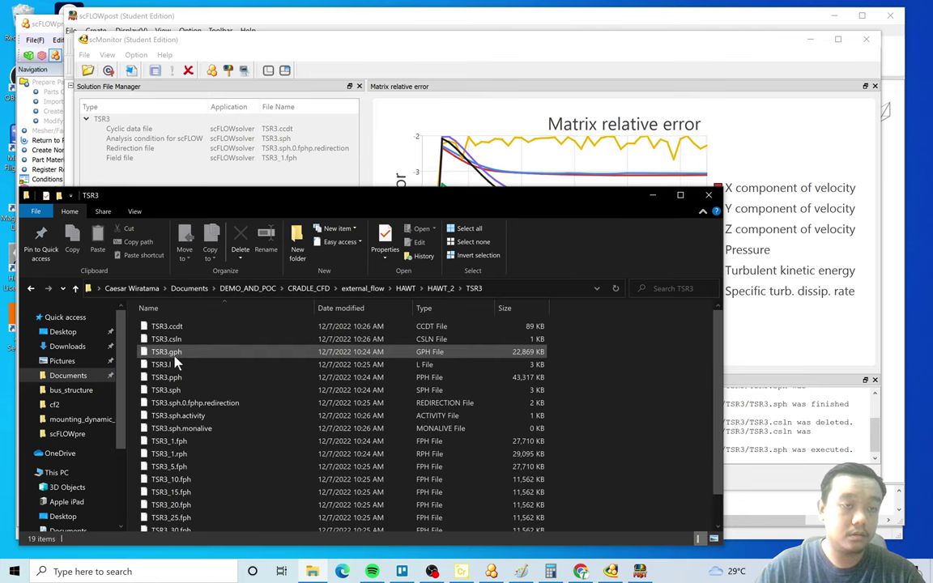
Delete the cycle 1 result files TSR3_1.fph and TSR3_1.rph from the TSR3 folder.
click(211, 443)
shift+click(208, 455)
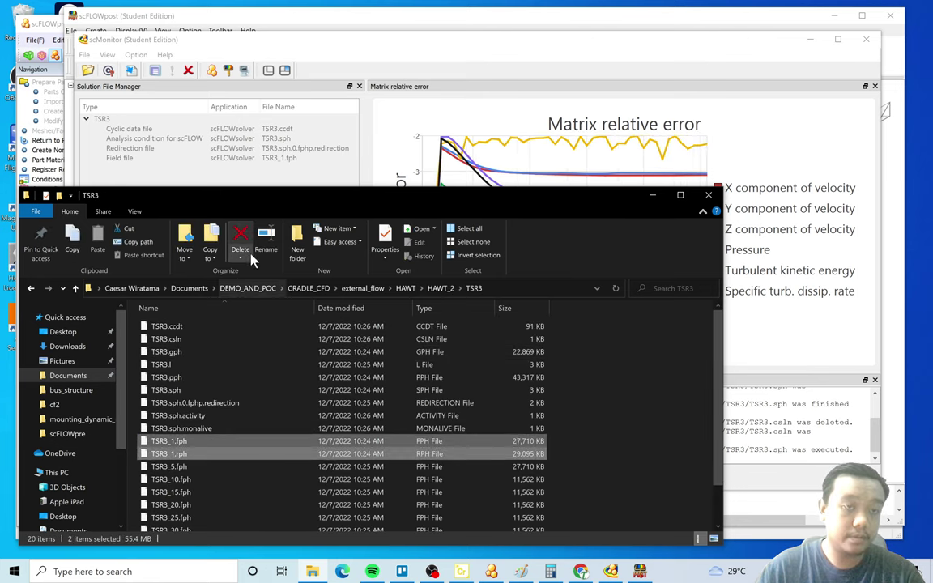
click(240, 236)
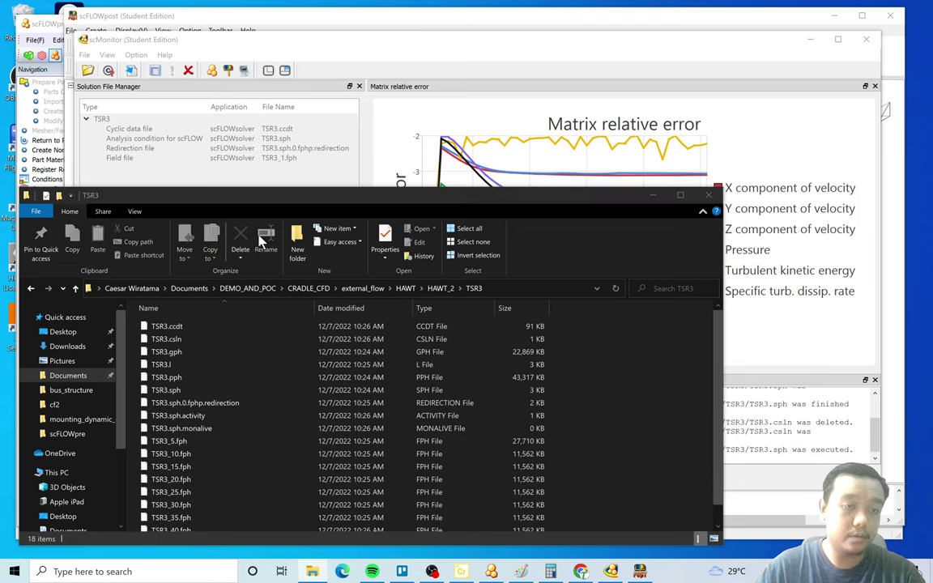
Return to scFLOWpost and open the field file TSR3_5.fph.
click(587, 53)
click(640, 570)
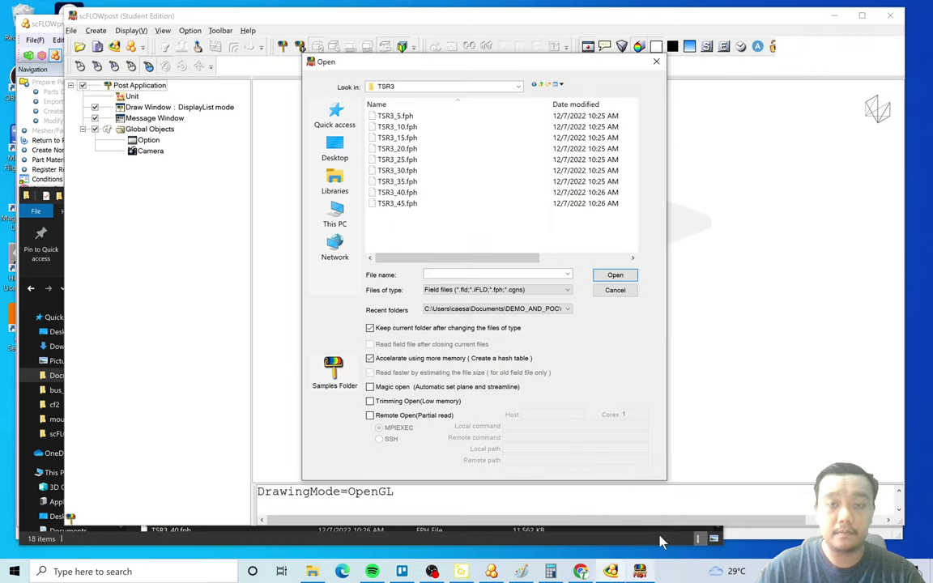
double_click(419, 124)
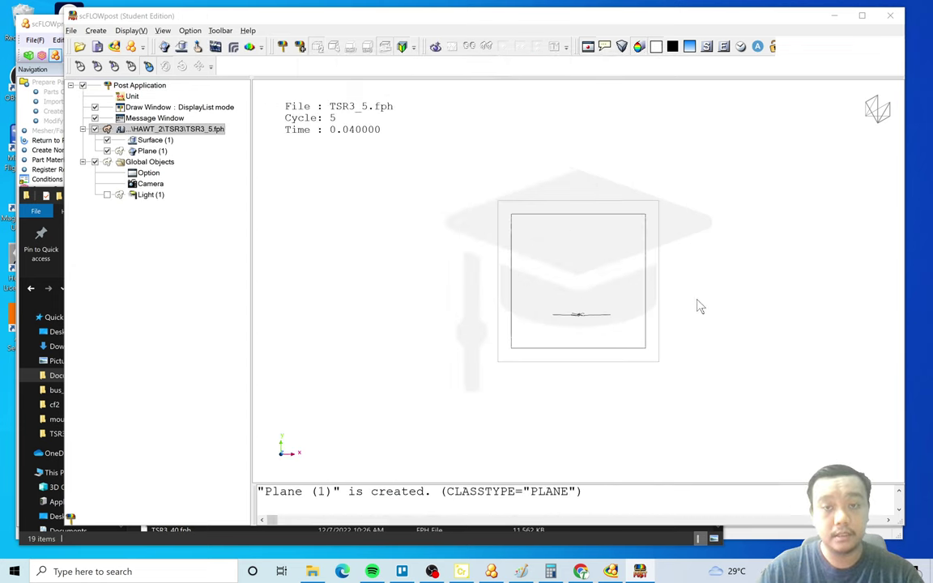
Restrict the displayed regions of Surface (1) to the registered surface blades, with MATs Boundary switched off.
drag(700, 306, 641, 230)
drag(534, 278, 578, 335)
scroll(576, 326, up, 5)
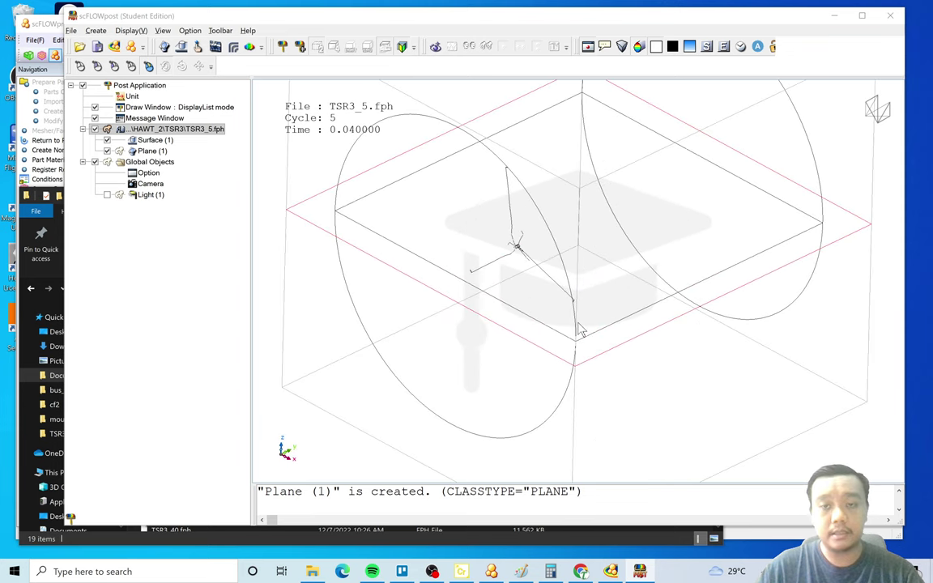
scroll(499, 259, down, 1)
click(161, 140)
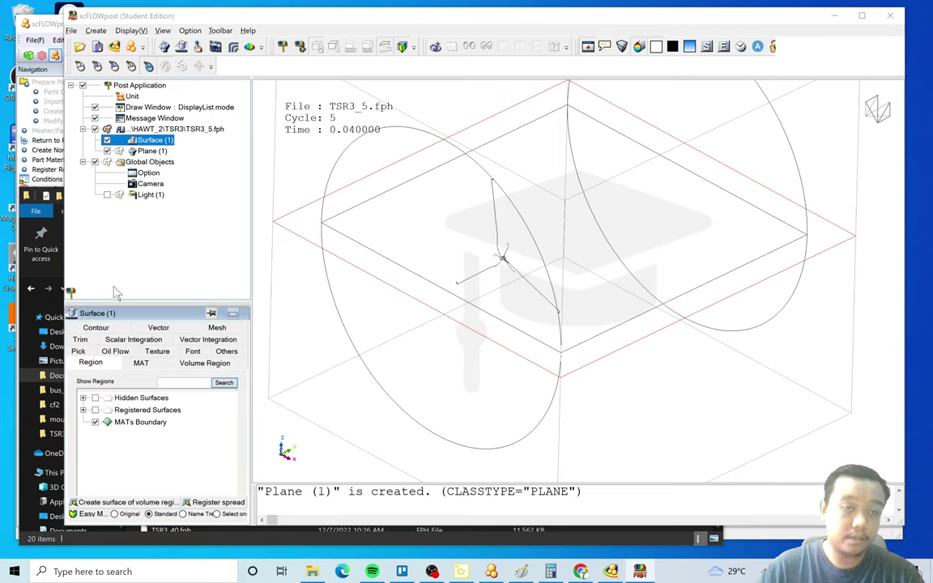
click(95, 422)
click(83, 409)
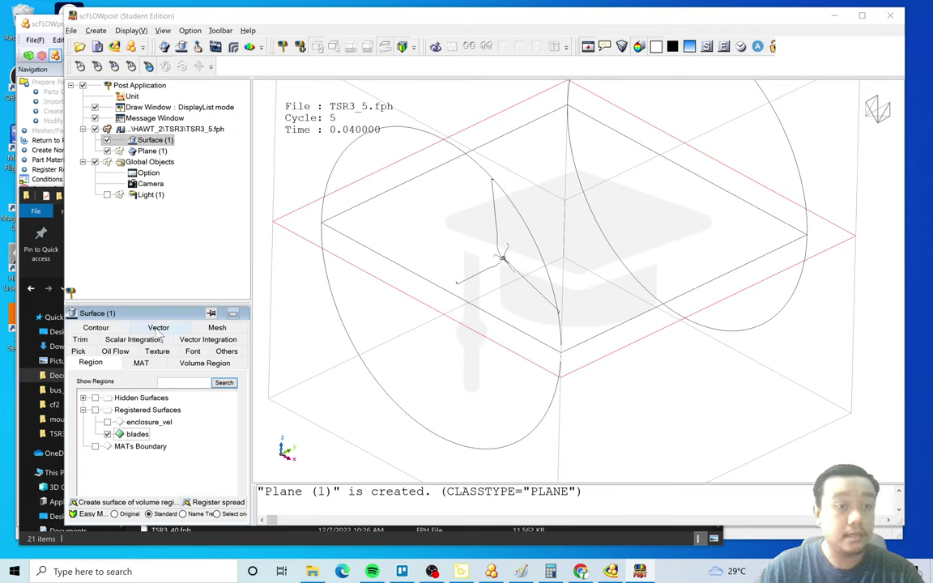
Display a Pressure (PRES) contour on the blades, painted on both the front and back faces.
click(120, 328)
click(89, 378)
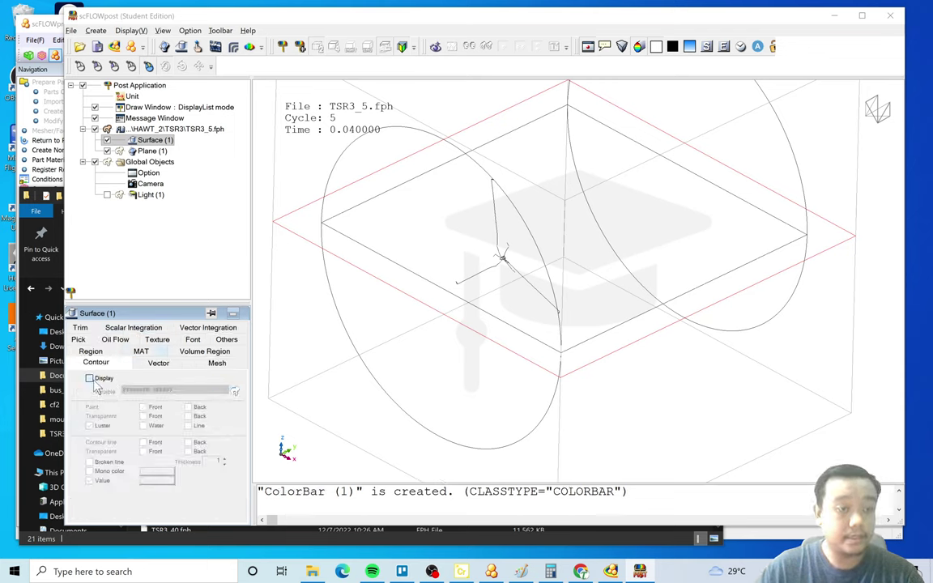
click(71, 291)
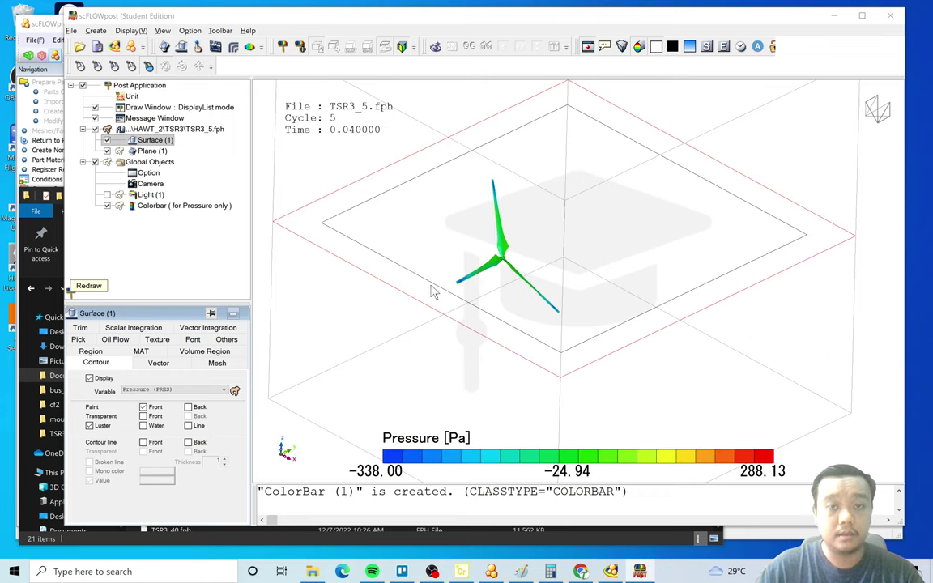
click(188, 407)
mouse_move(459, 280)
mouse_down()
mouse_move(506, 304)
mouse_move(508, 294)
mouse_move(522, 313)
mouse_up()
drag(503, 261, 546, 323)
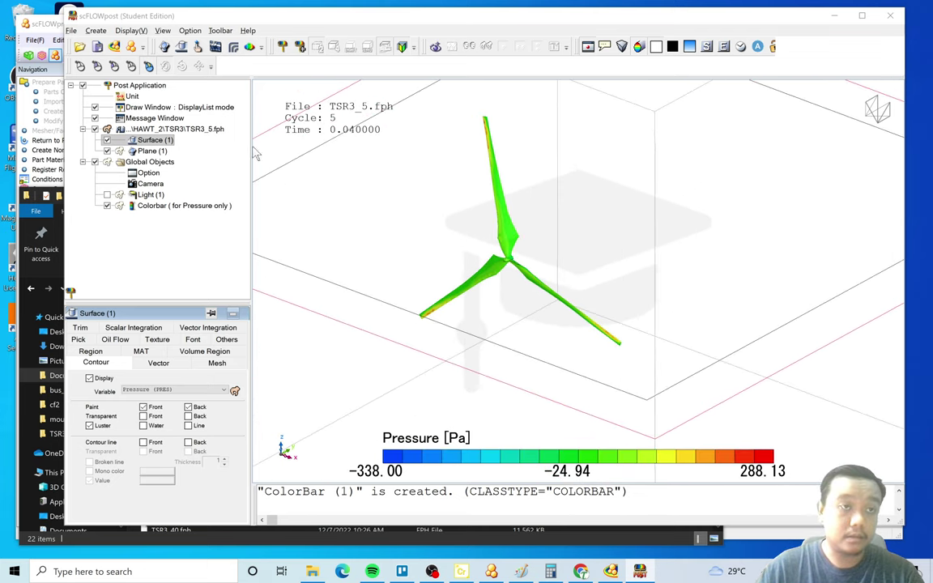
Display a contour of Magnitude of Velocity (VELV) on Plane (1) and redraw the view.
click(148, 151)
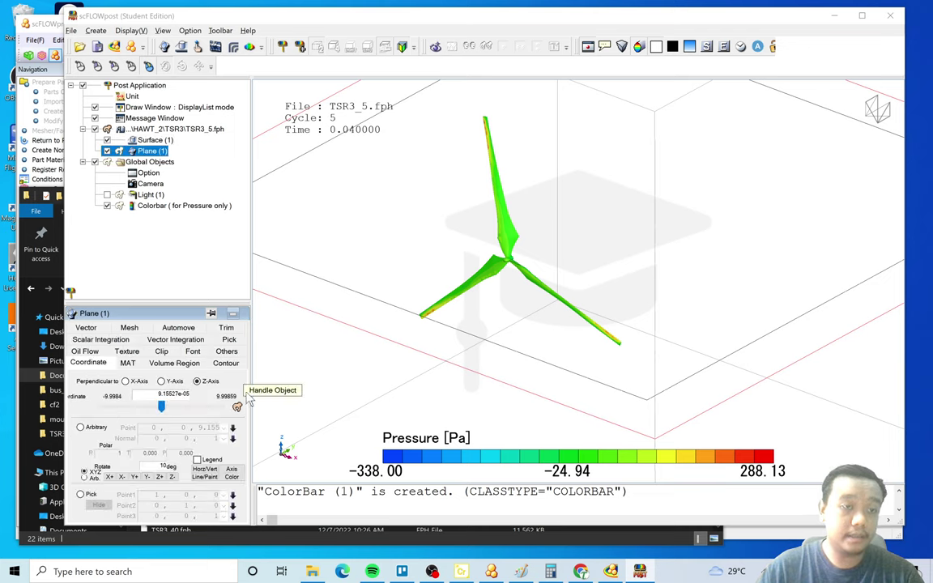
click(220, 329)
click(89, 378)
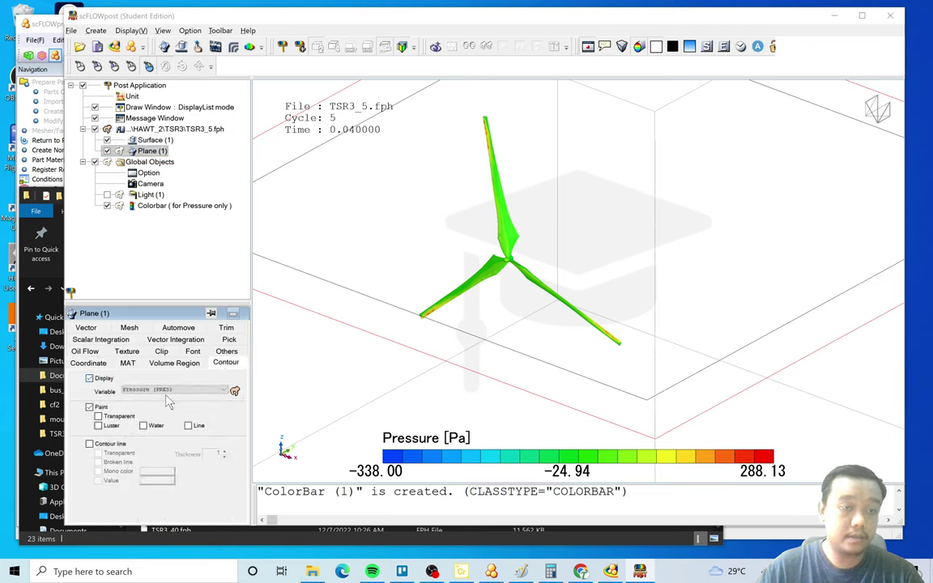
click(185, 390)
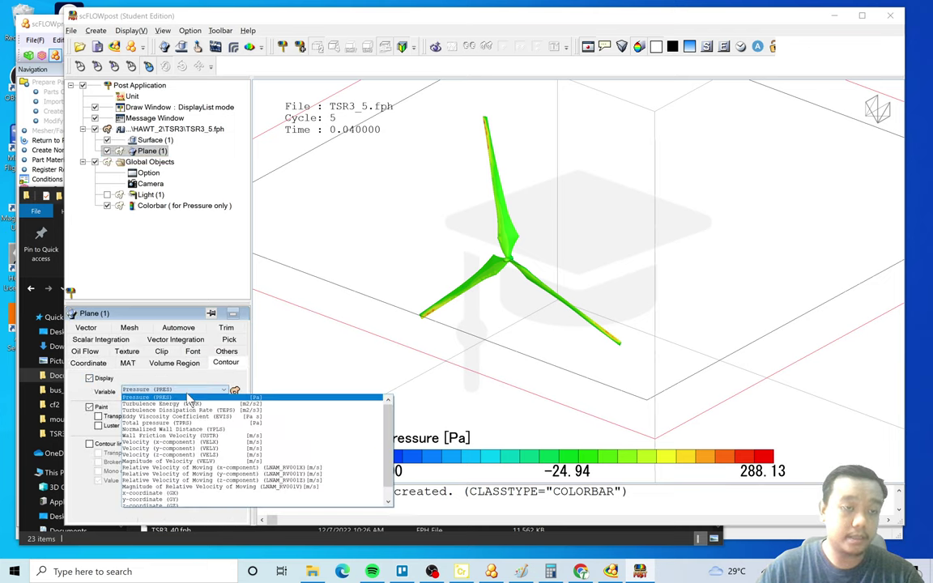
click(186, 461)
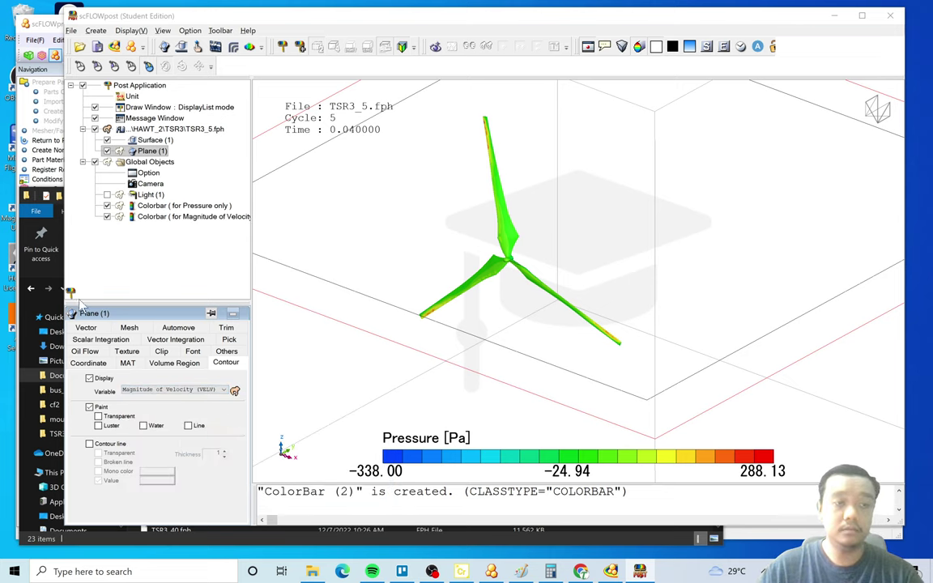
drag(395, 326, 654, 473)
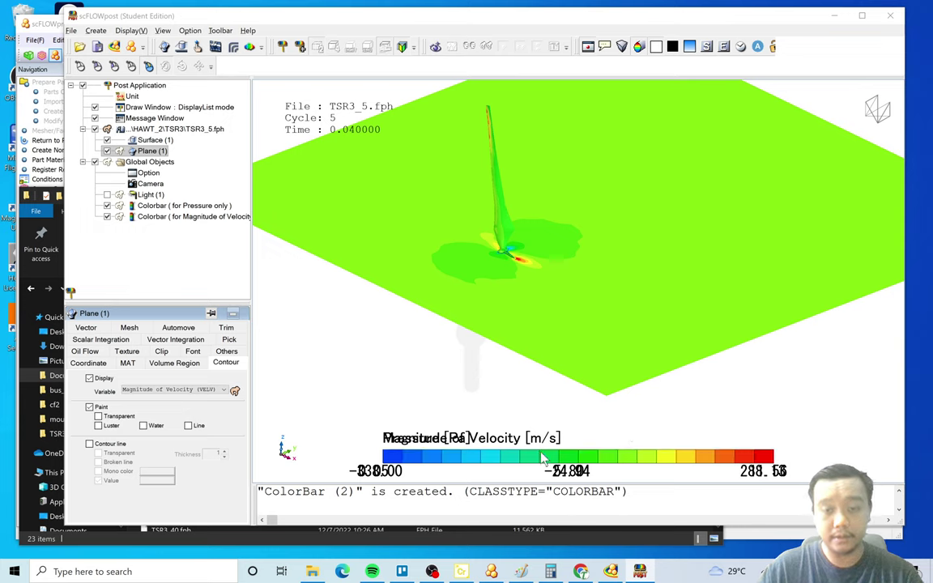
Set the display direction of the pressure colorbar to Vertical.
click(180, 206)
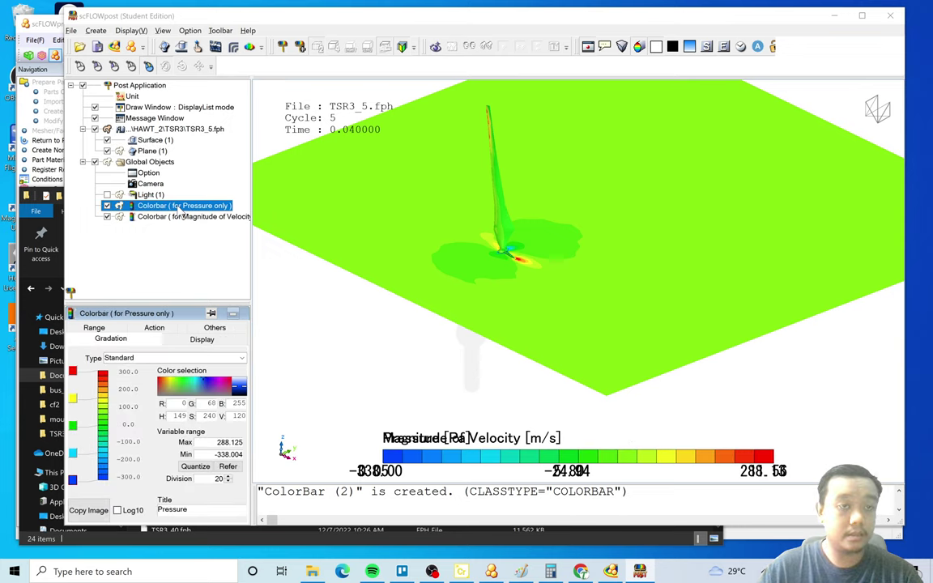
click(434, 444)
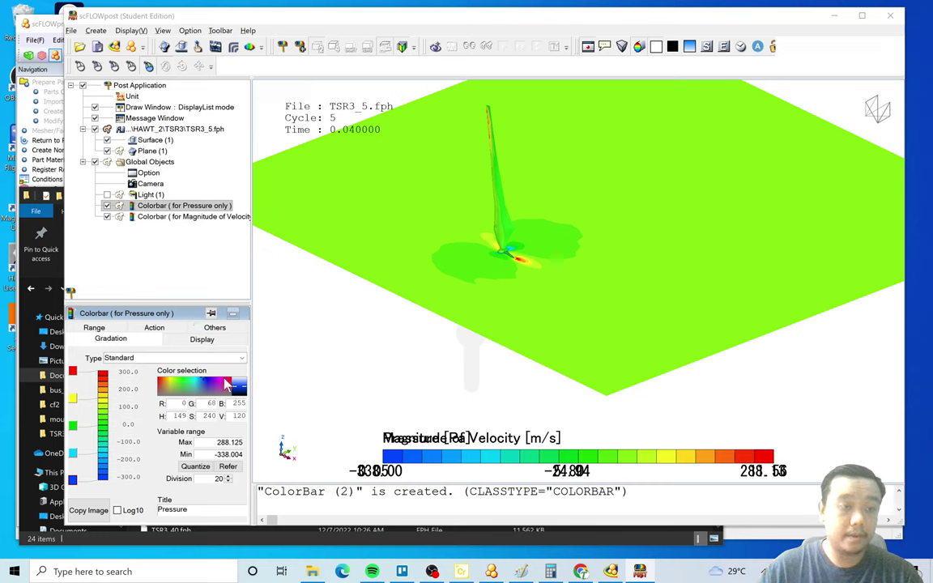
click(202, 339)
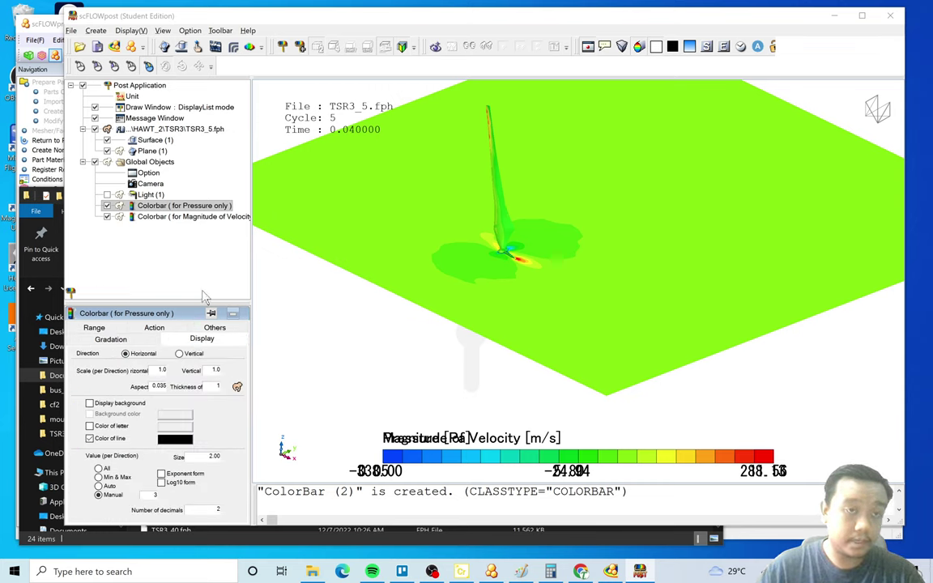
click(186, 356)
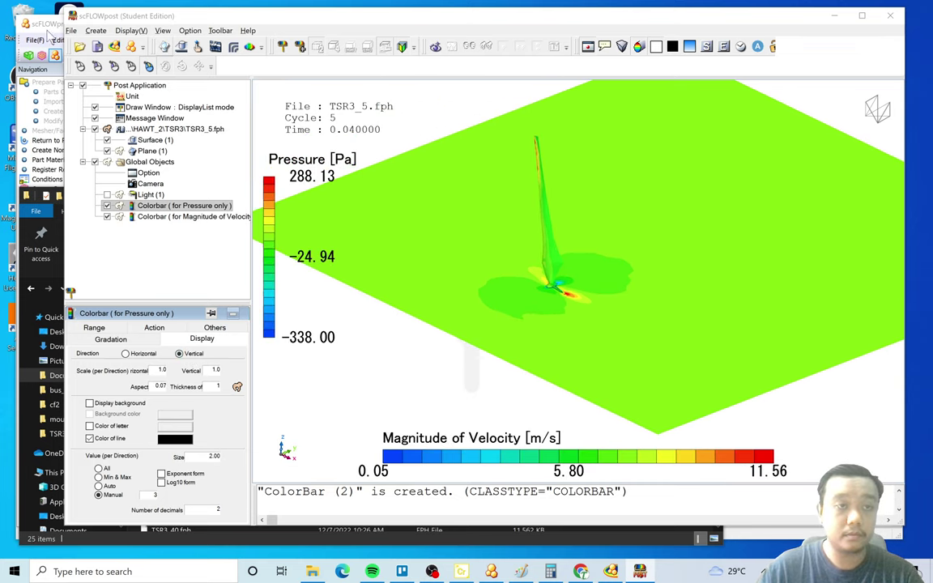
Make the painted velocity contour on Plane (1) transparent and redraw the view.
click(148, 152)
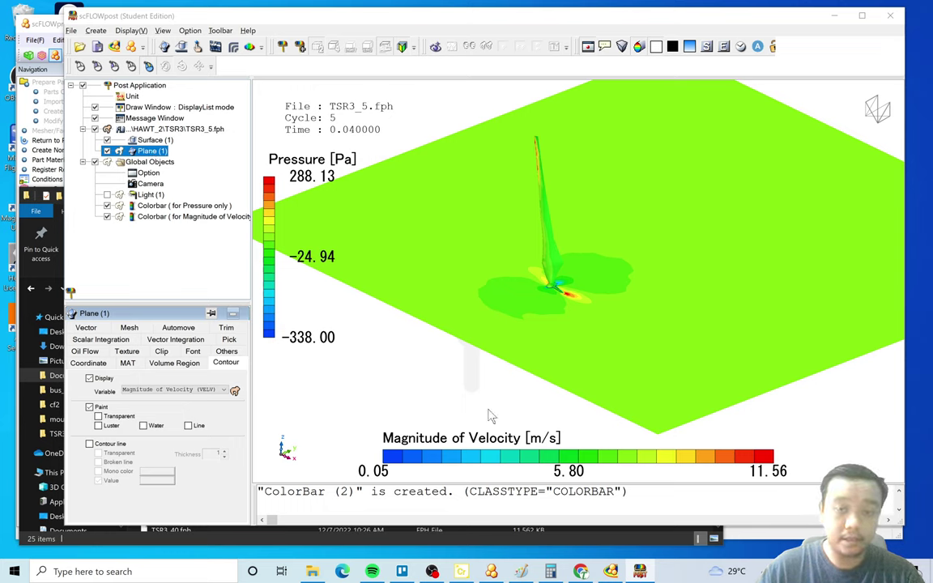
click(126, 417)
click(71, 293)
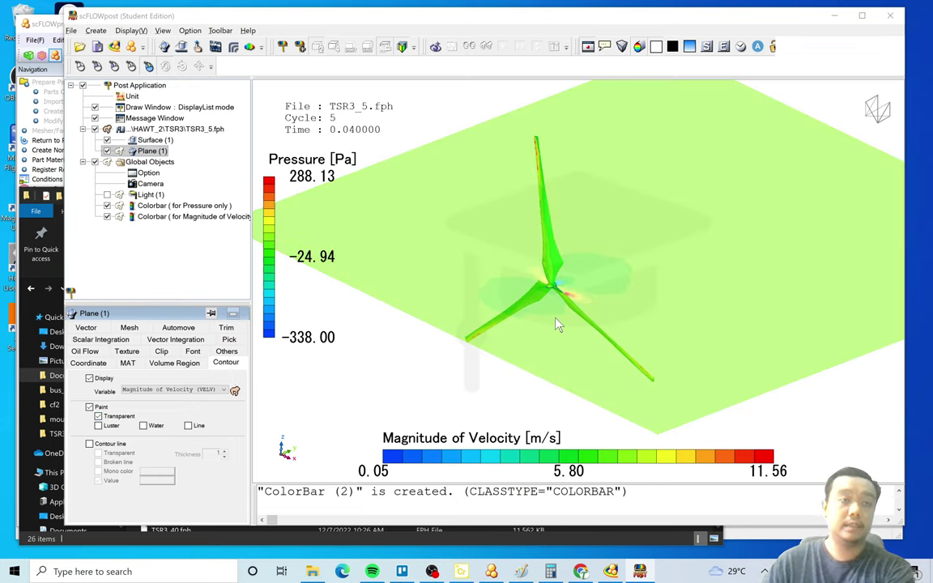
Update the cycle list of the TSR3 field file and animate the results through the cycles with Automatic selection on.
click(178, 129)
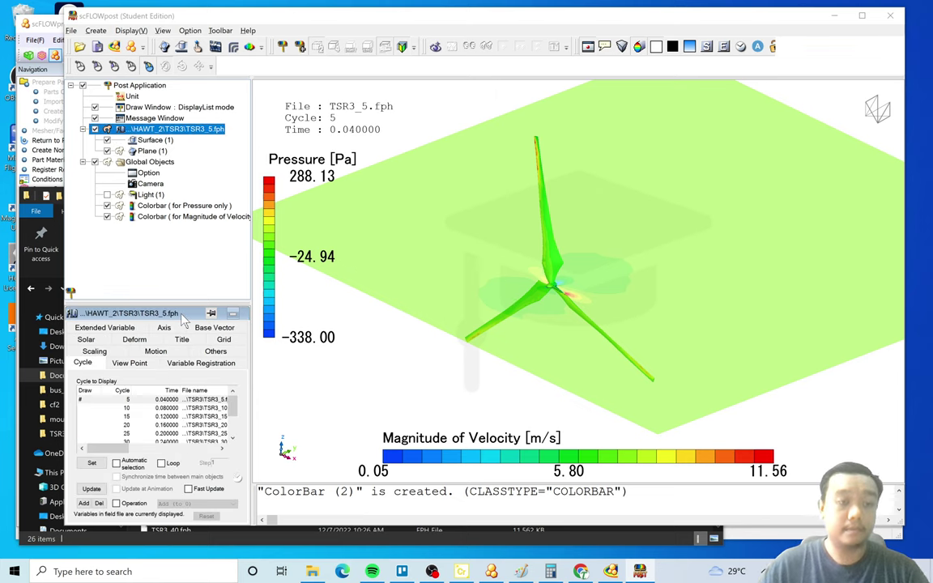
click(610, 572)
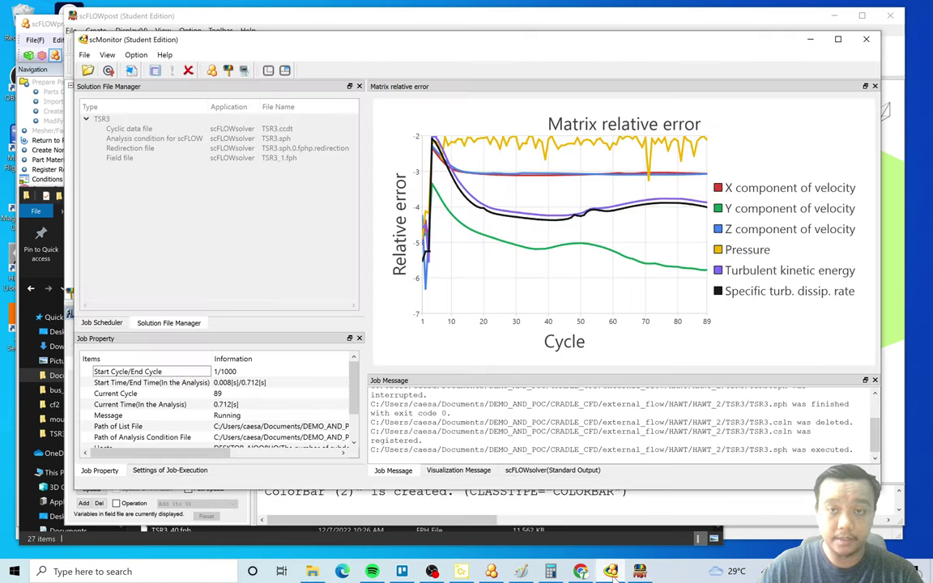
click(610, 571)
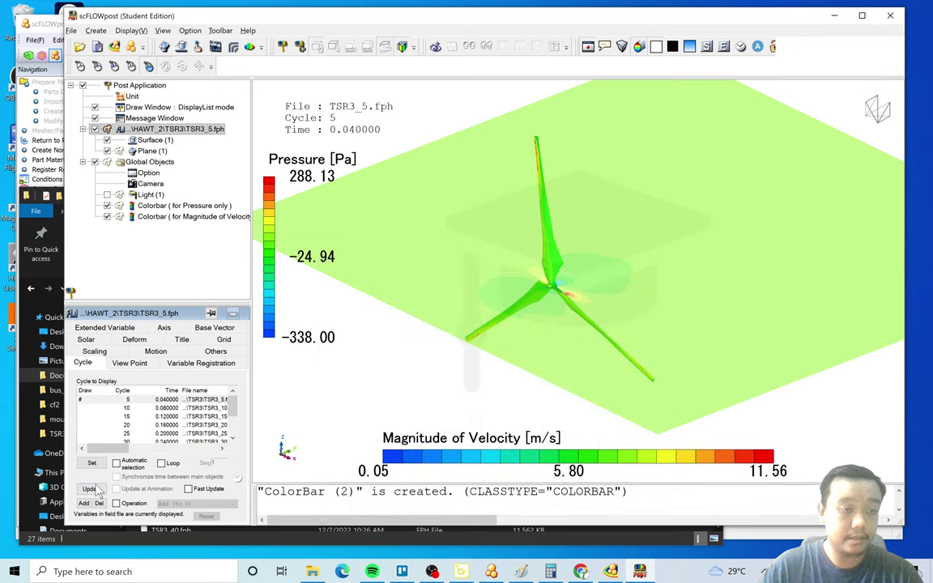
click(92, 489)
click(115, 463)
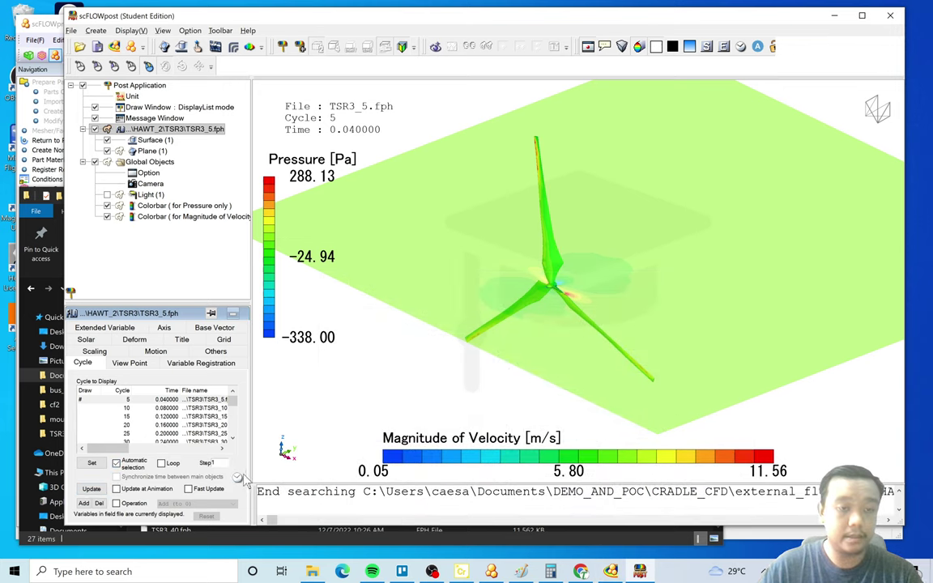
click(239, 478)
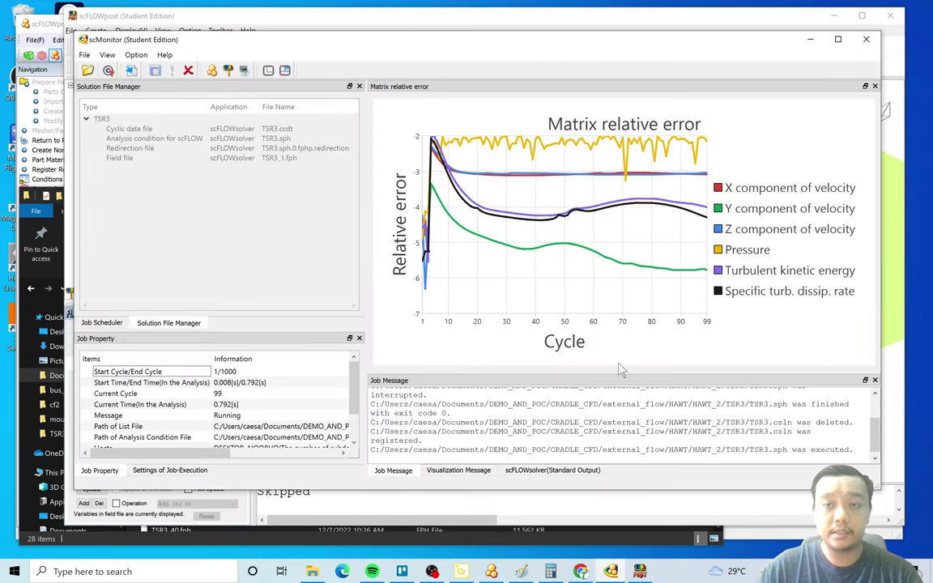
Examine the Velocity min/max, Pressure min/max, Turb. energy min/max and Moment acting on surfaces graphs in scMonitor.
right_click(675, 113)
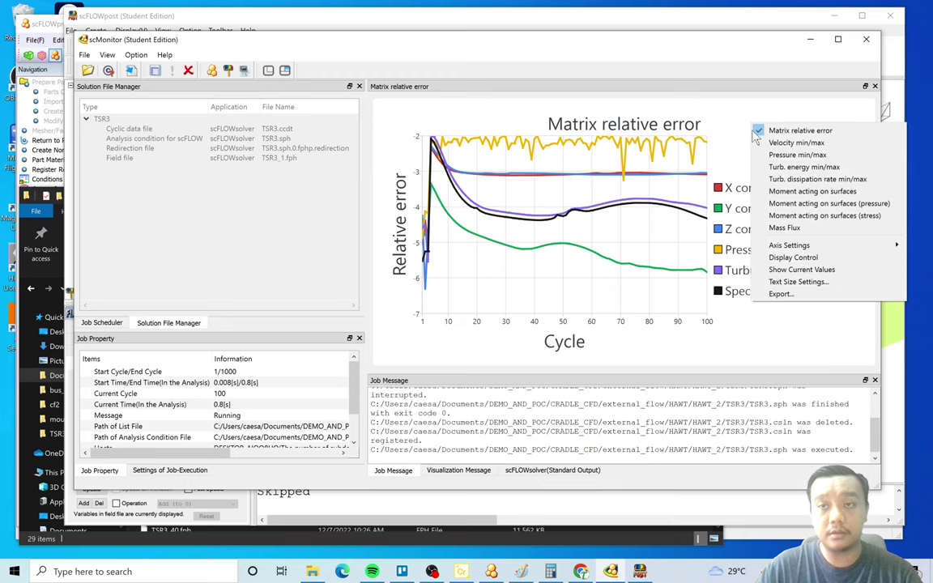
click(706, 136)
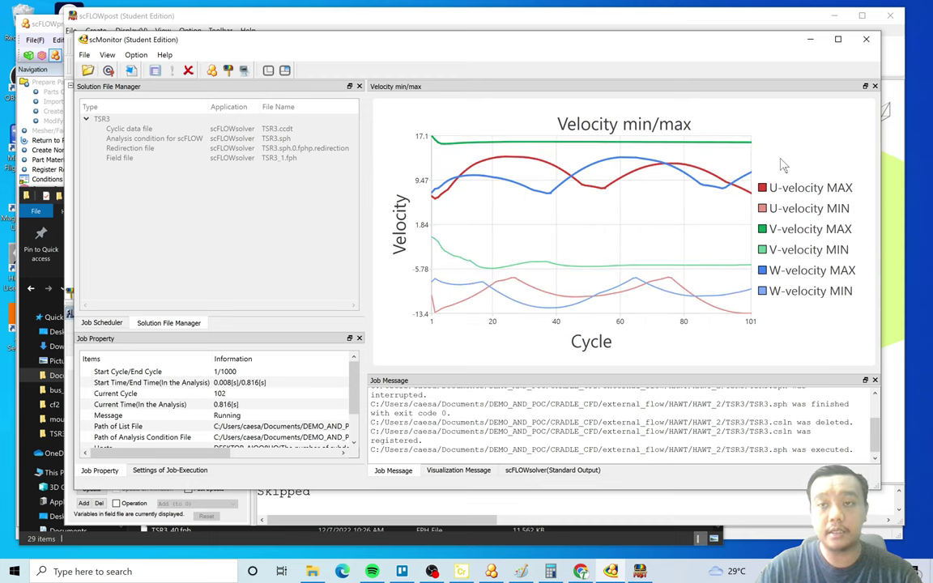
right_click(699, 103)
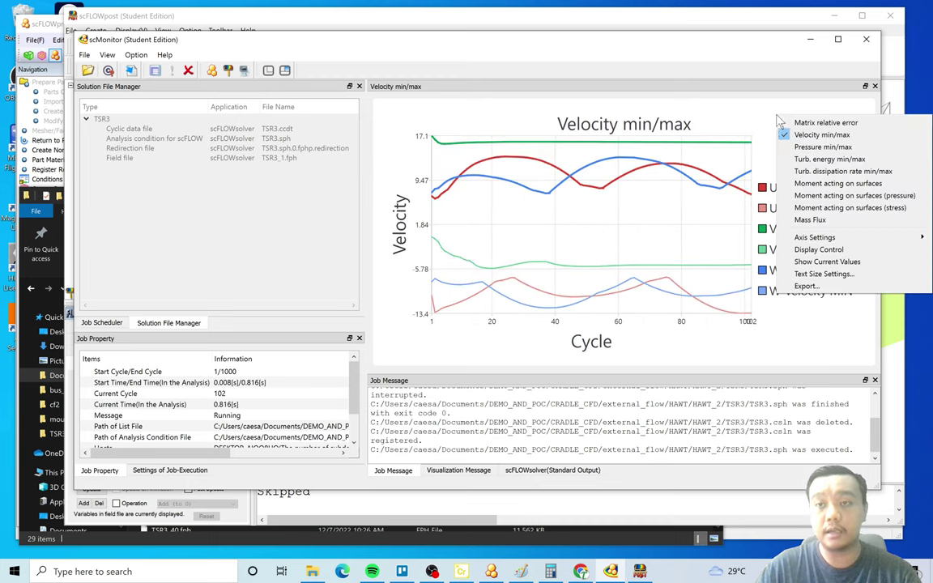
click(732, 138)
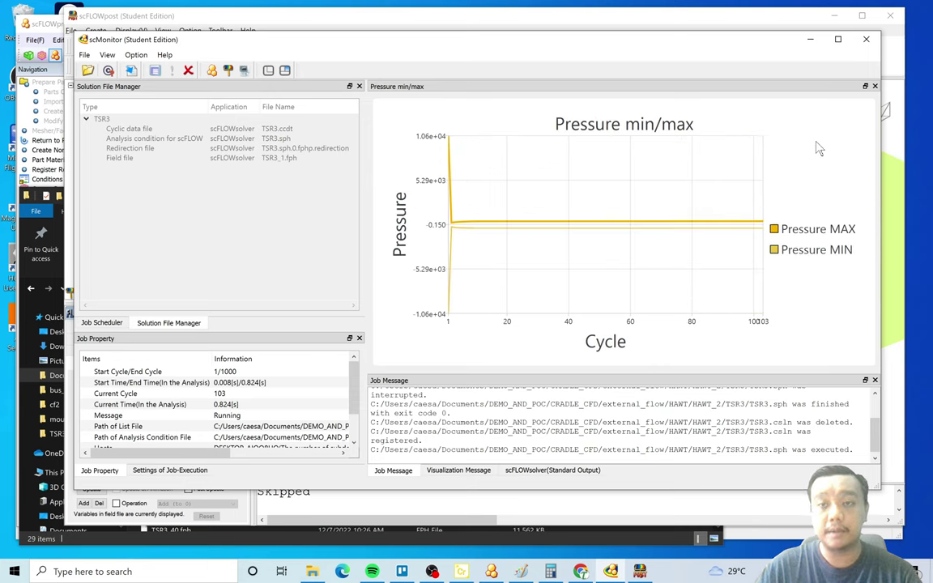
right_click(824, 149)
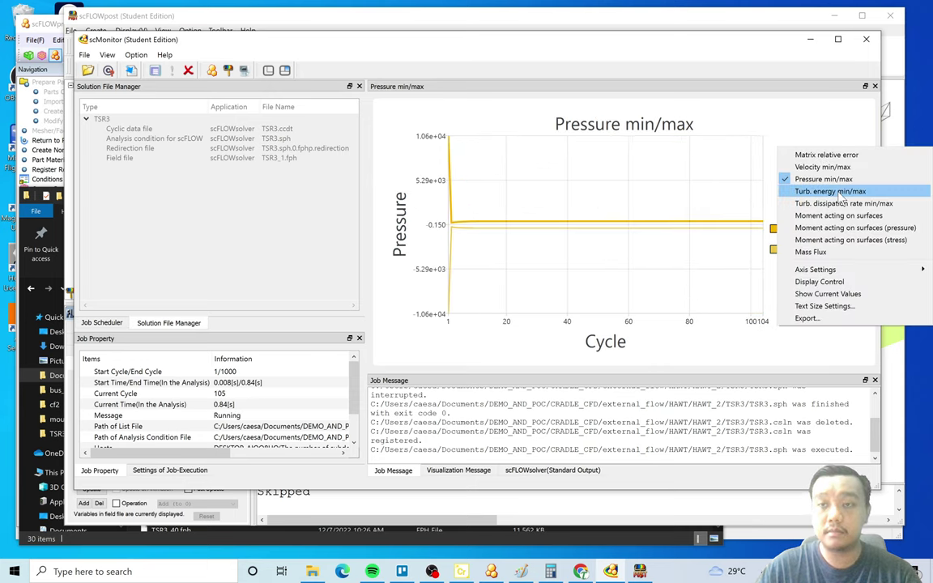
click(839, 192)
right_click(768, 170)
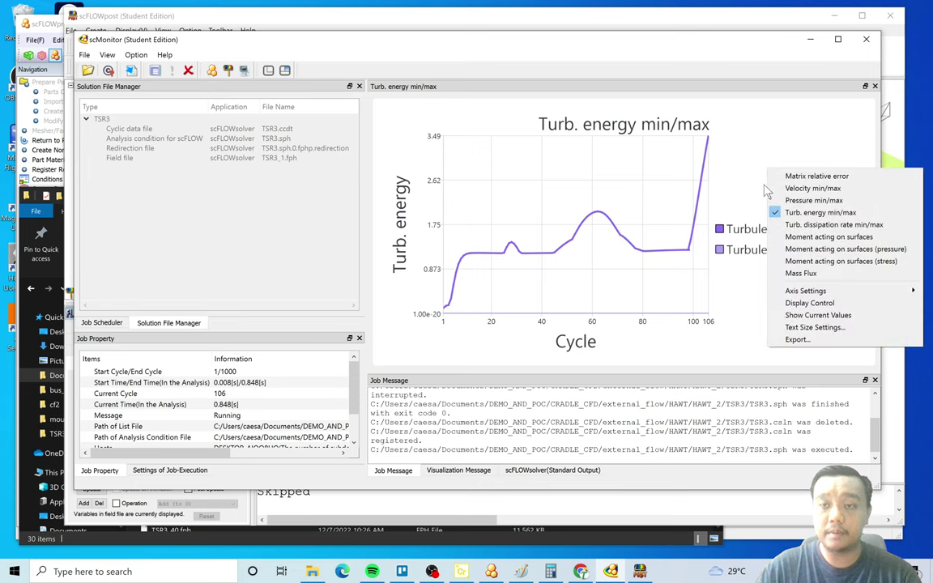
click(849, 241)
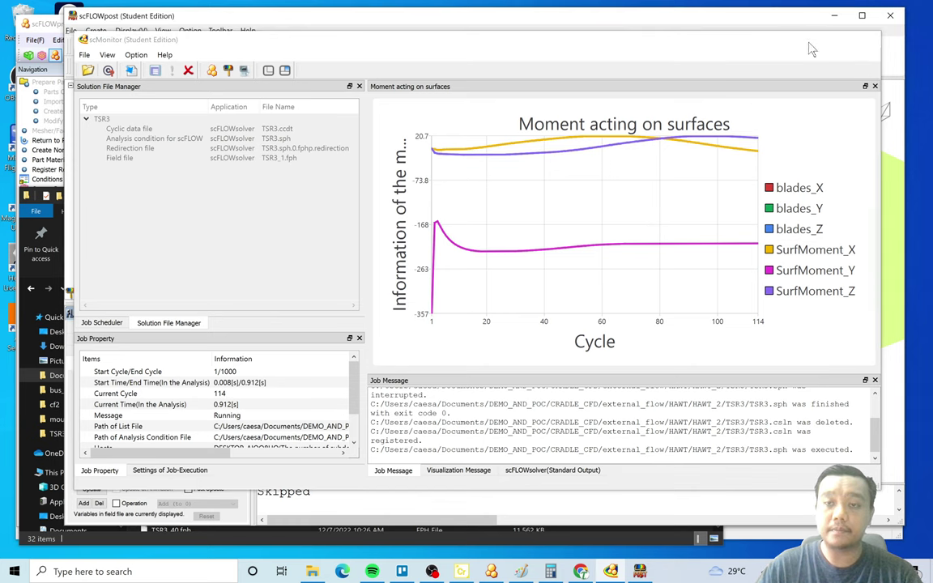
Compare the pressure and stress graphs of the moment acting on surfaces, ending on the overall Moment acting on surfaces graph.
click(732, 31)
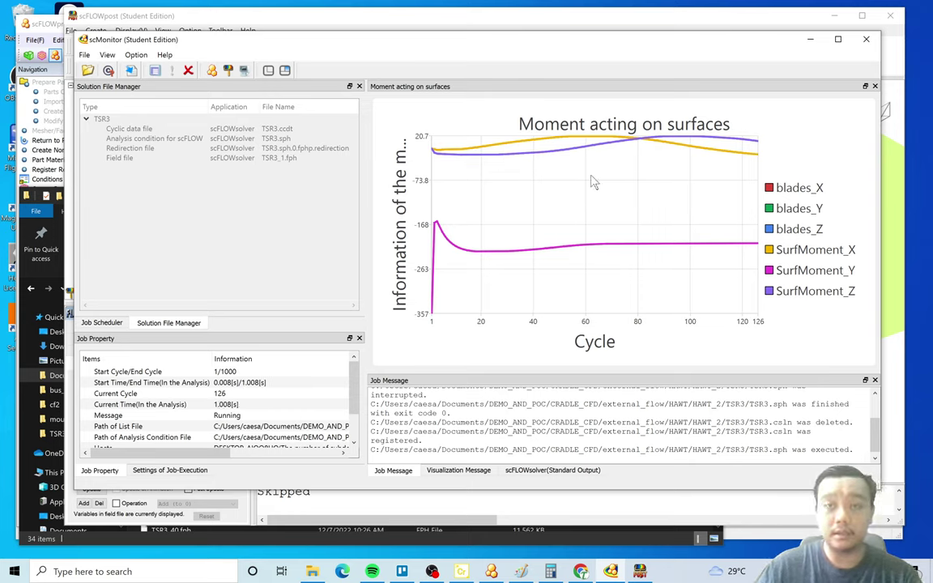
right_click(818, 144)
click(834, 221)
right_click(819, 144)
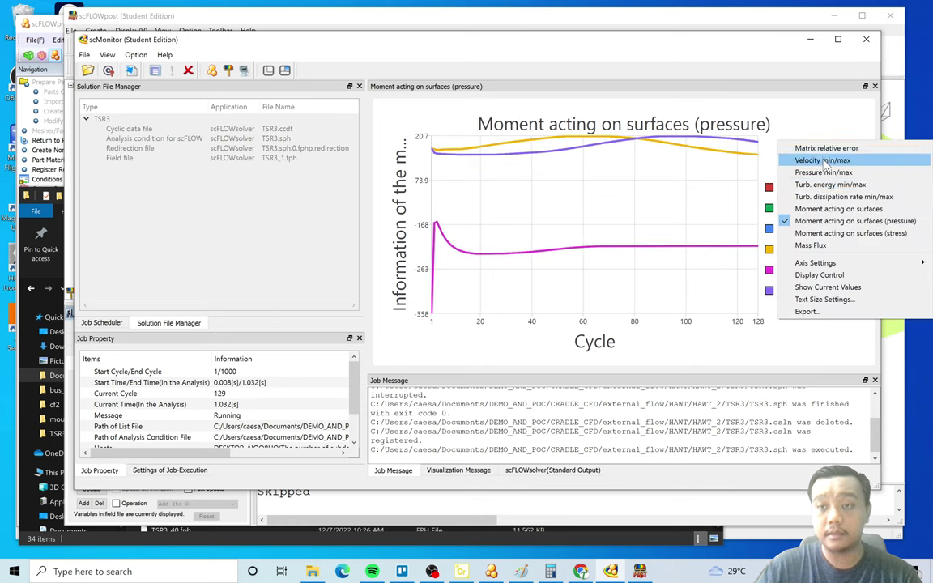
click(833, 233)
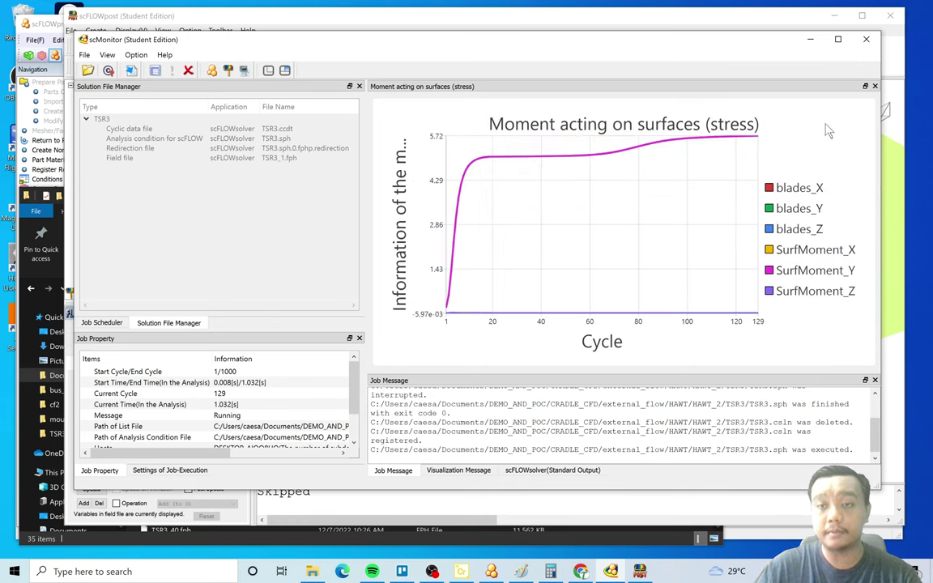
right_click(828, 131)
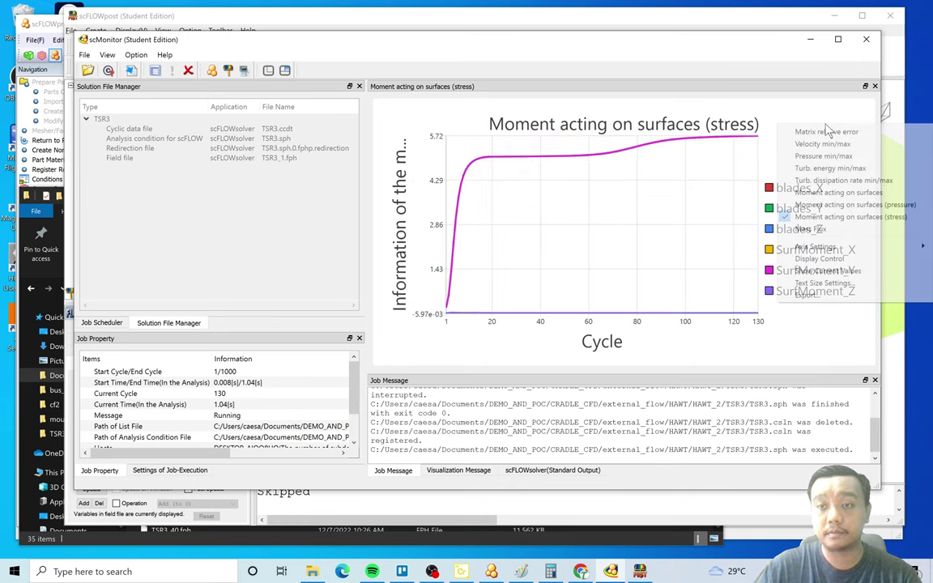
click(836, 195)
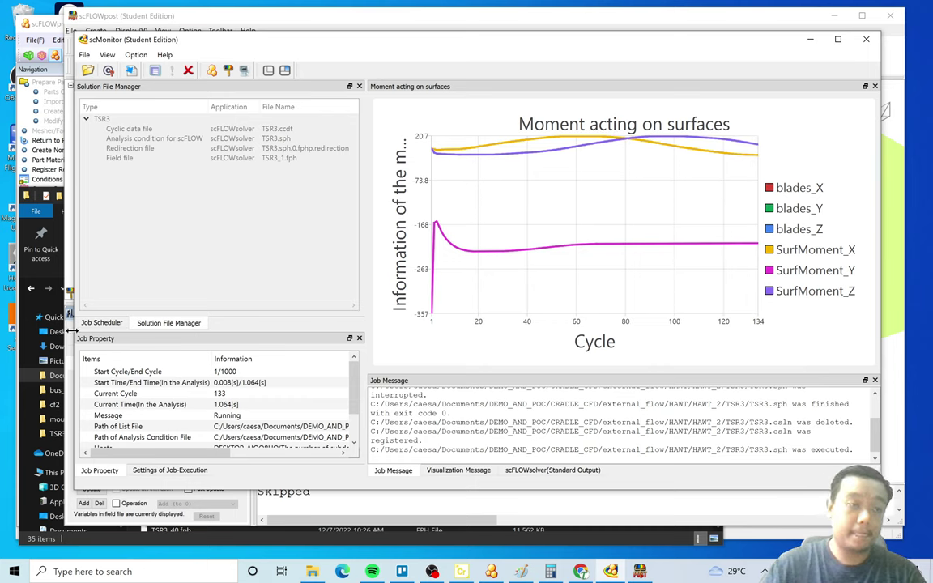
Show the job scheduler in scMonitor and start LFileView from the Cradle launcher.
click(101, 322)
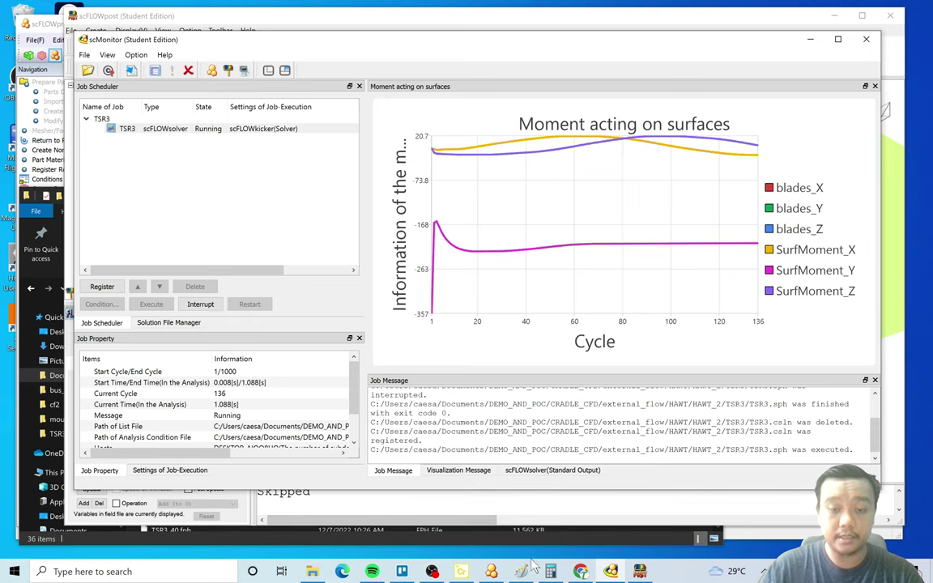
click(612, 571)
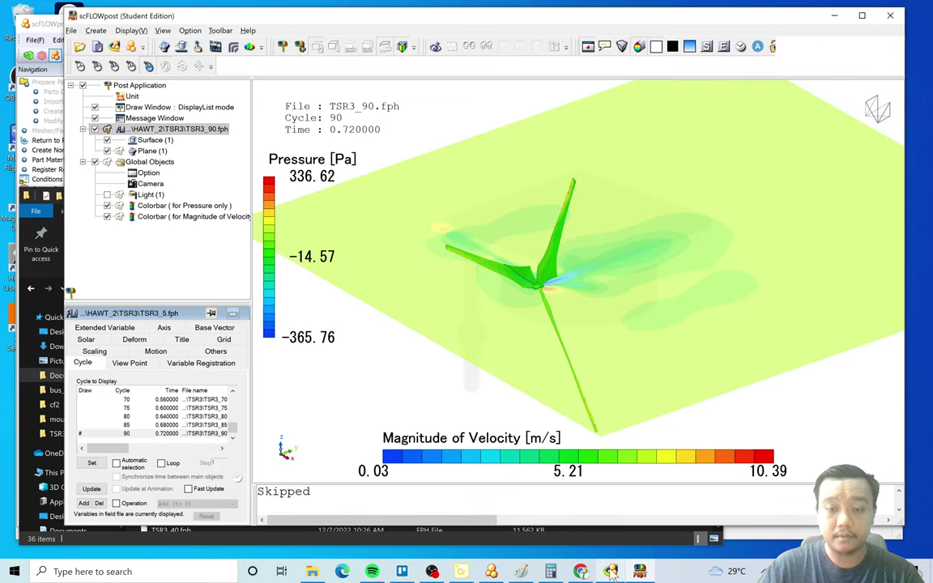
click(612, 571)
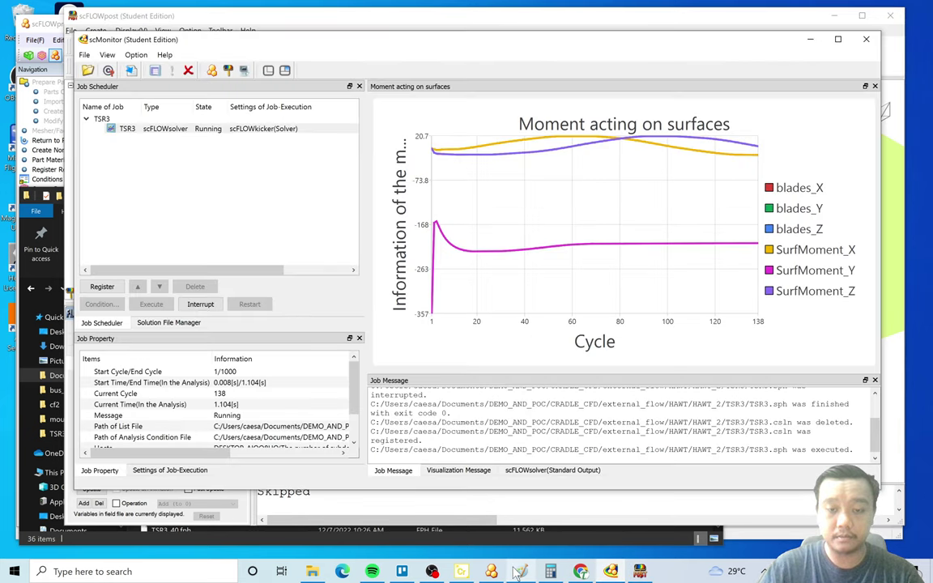
click(605, 563)
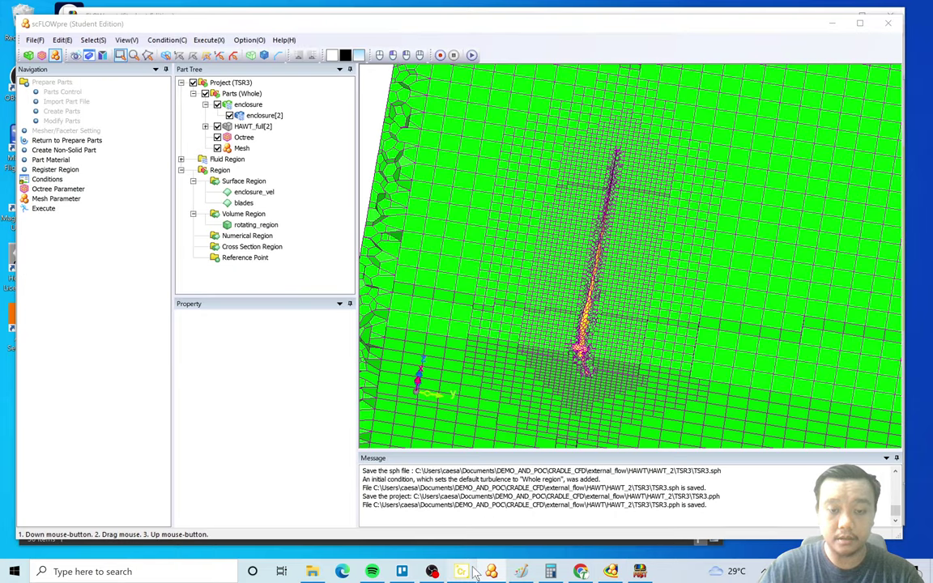
click(429, 514)
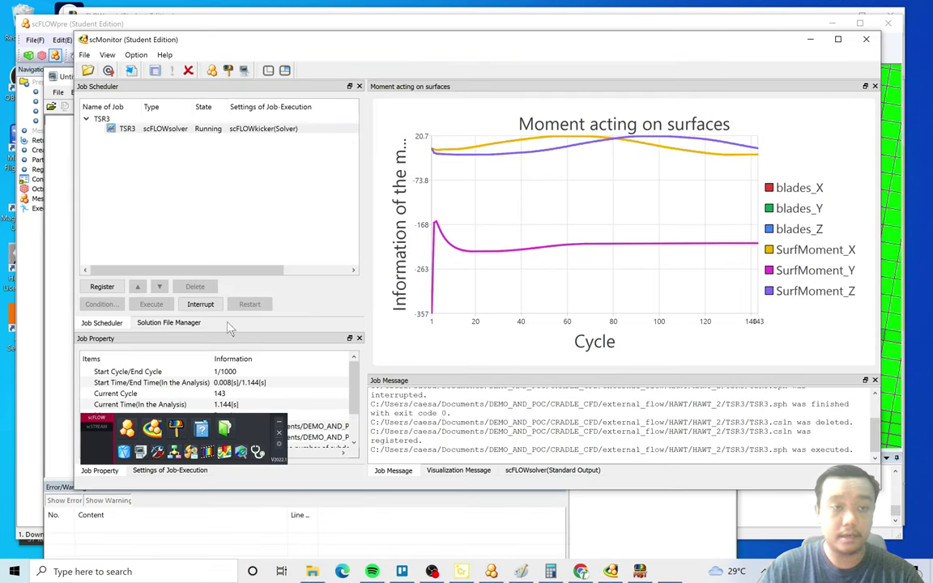
Interrupt the TSR3 solver job in scMonitor, confirm it and dismiss the closing message.
click(200, 304)
click(502, 295)
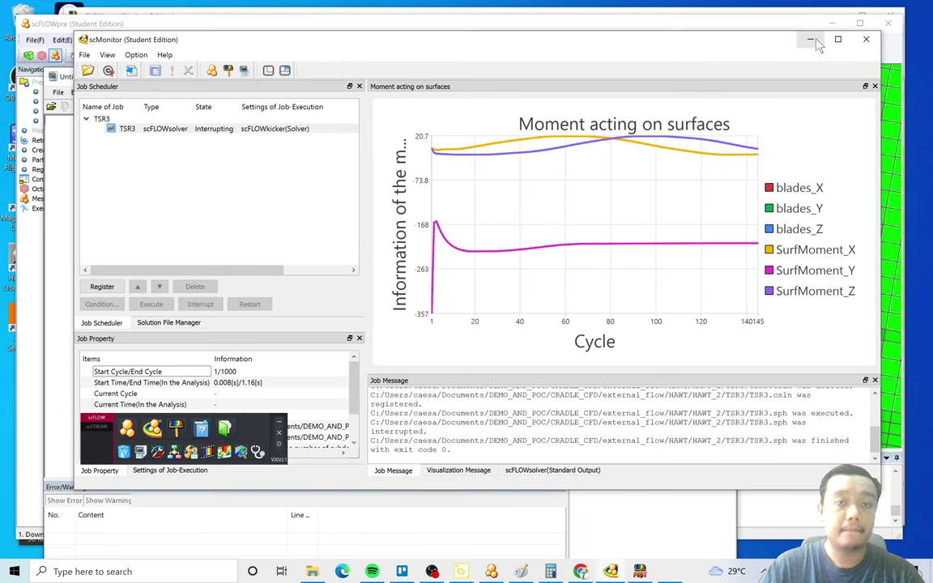
click(86, 71)
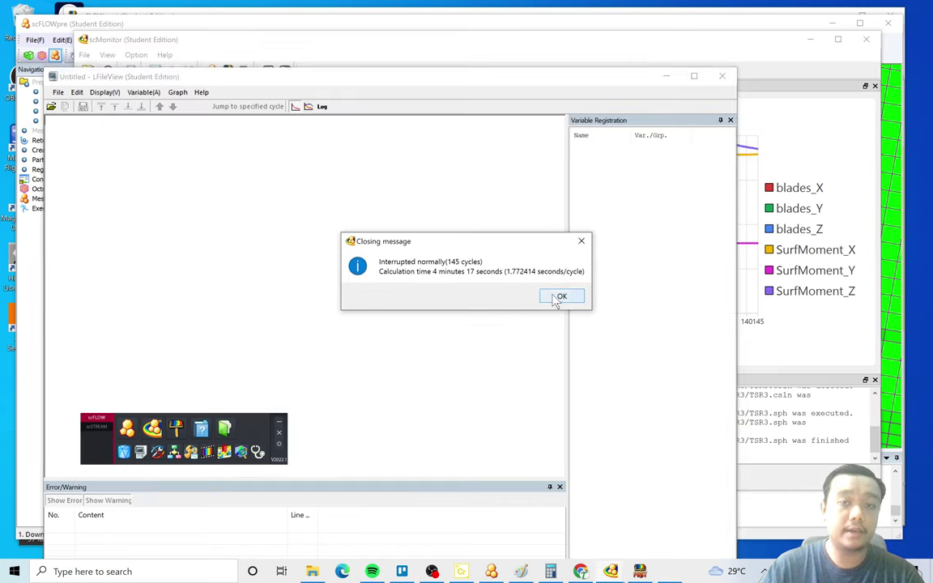
click(558, 295)
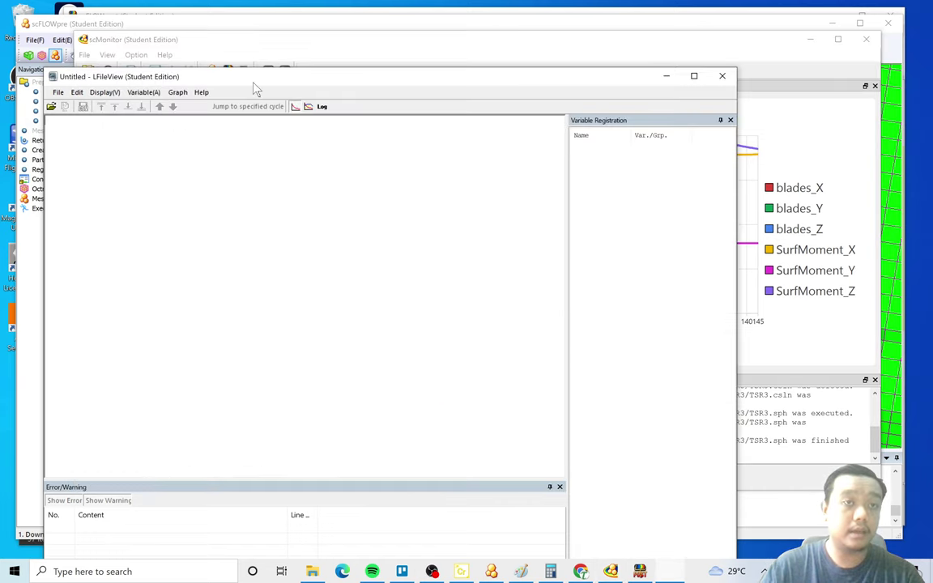
Open the solver log TSR3.l from the external_flow HAWT/HAWT_2/TSR3 folder in LFileView.
drag(235, 76, 270, 19)
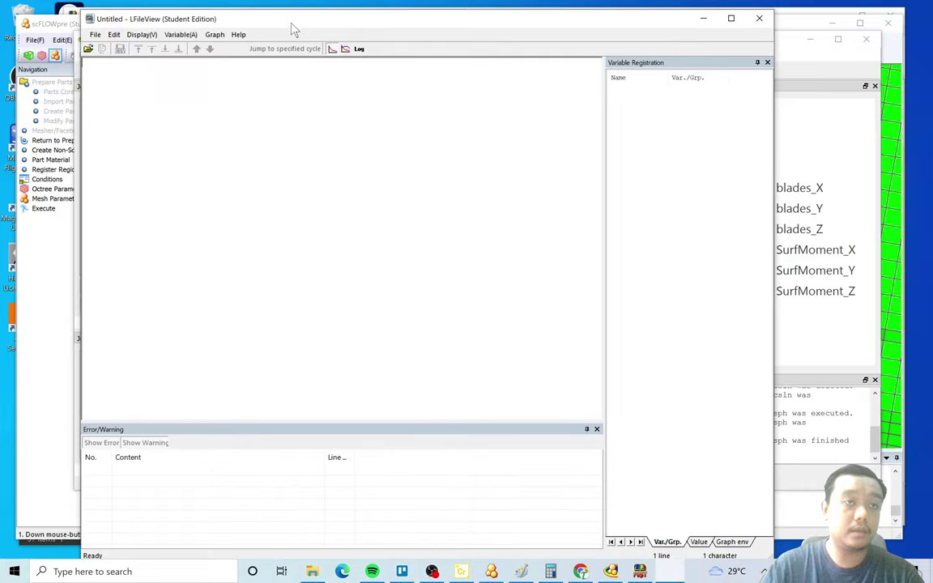
click(90, 49)
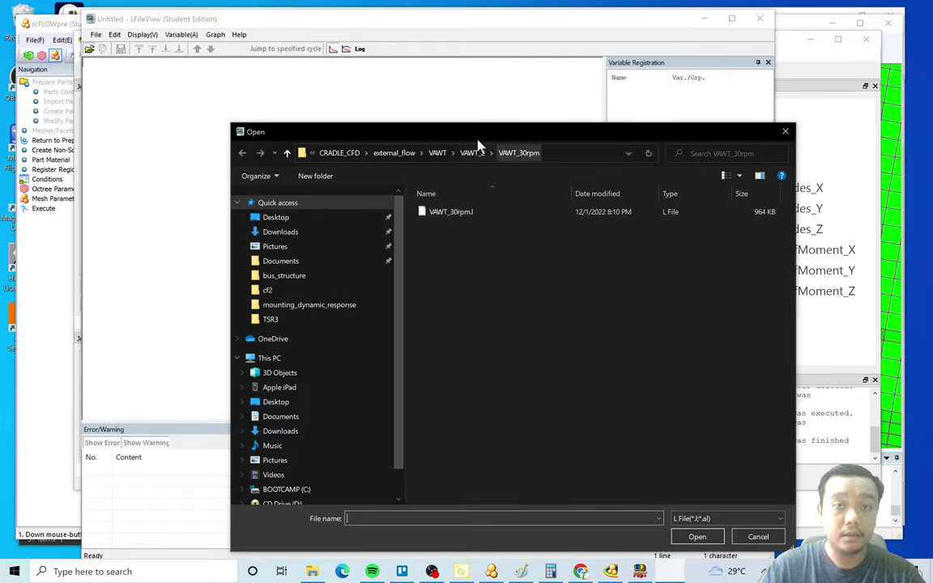
click(393, 154)
double_click(441, 212)
double_click(445, 212)
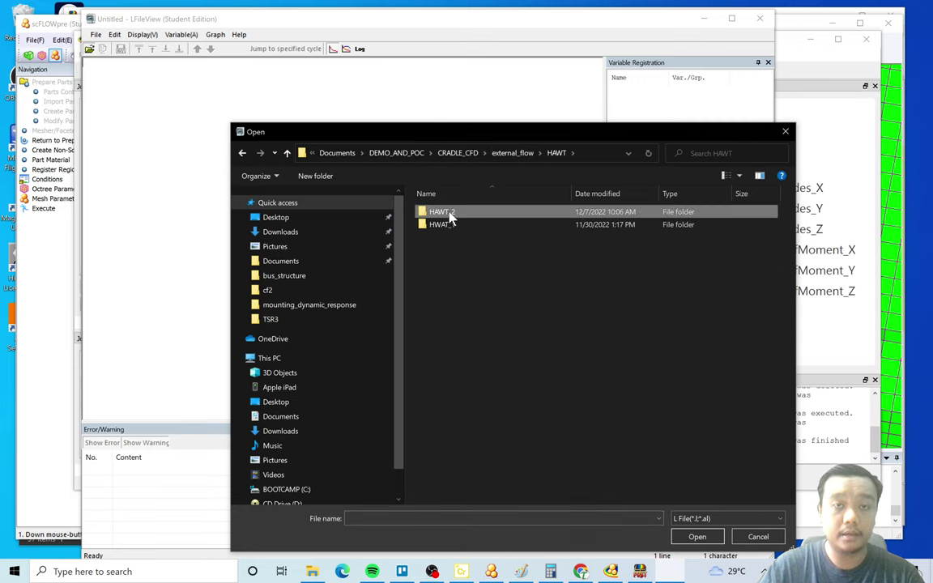
double_click(453, 212)
double_click(457, 212)
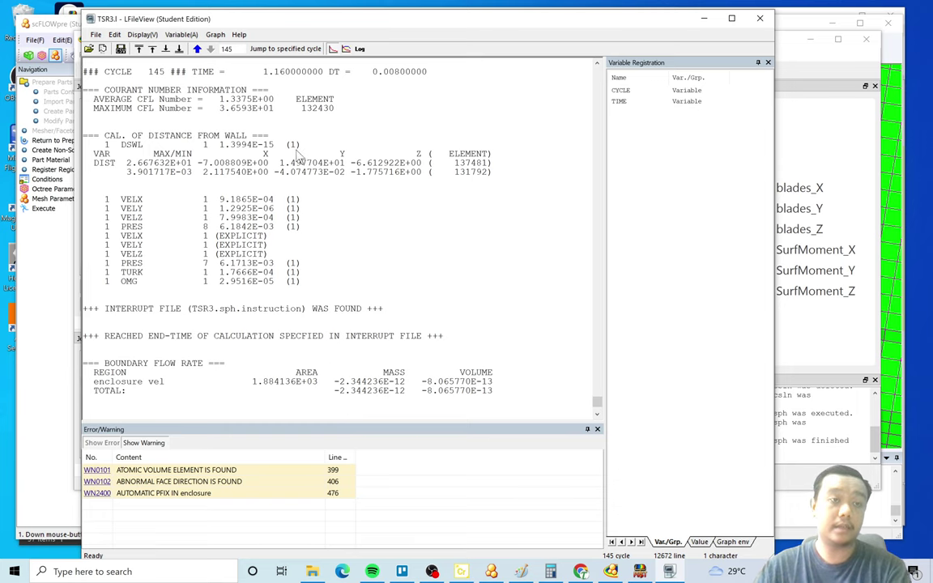
Plot the total MOMENT-Y acting on the blades region over time and place the graph window over the log.
scroll(297, 159, up, 2)
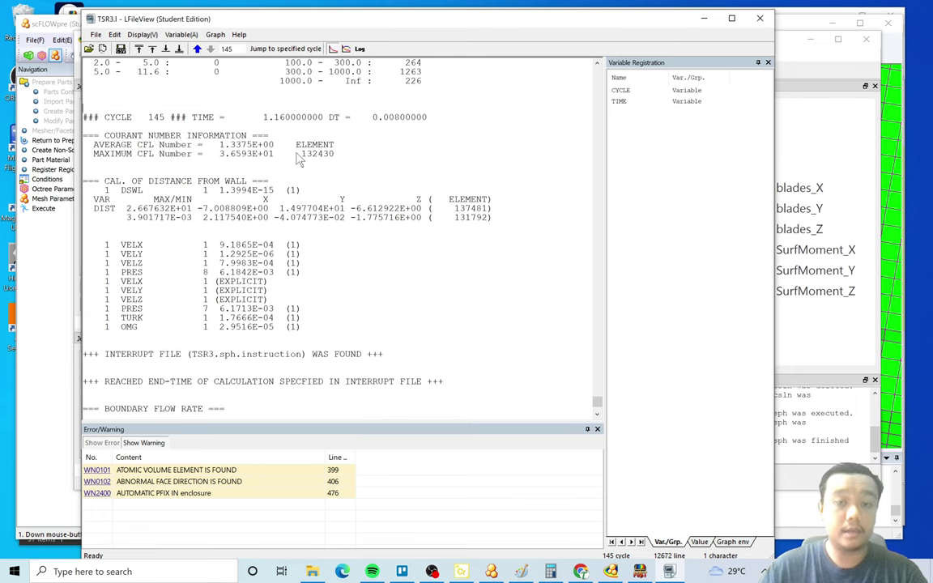
scroll(276, 234, down, 8)
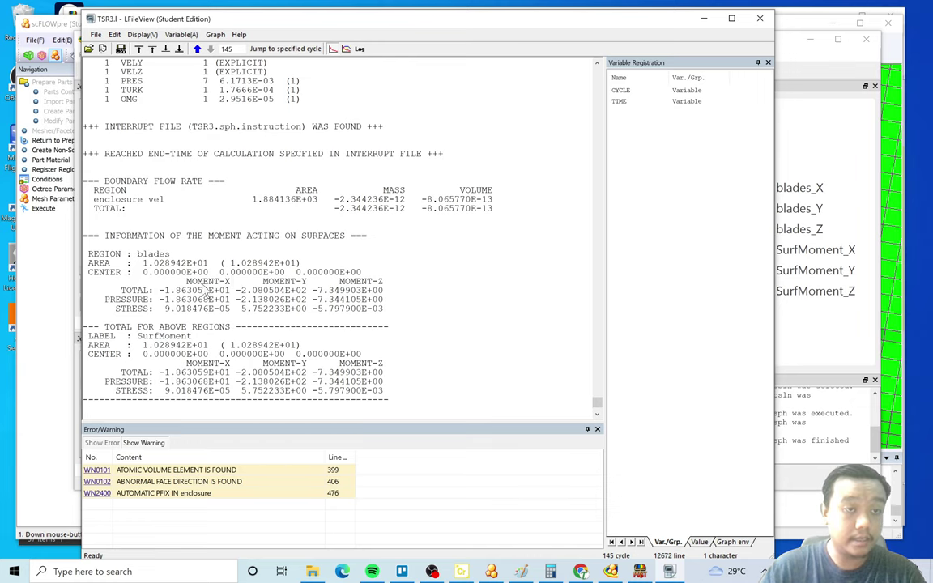
double_click(275, 291)
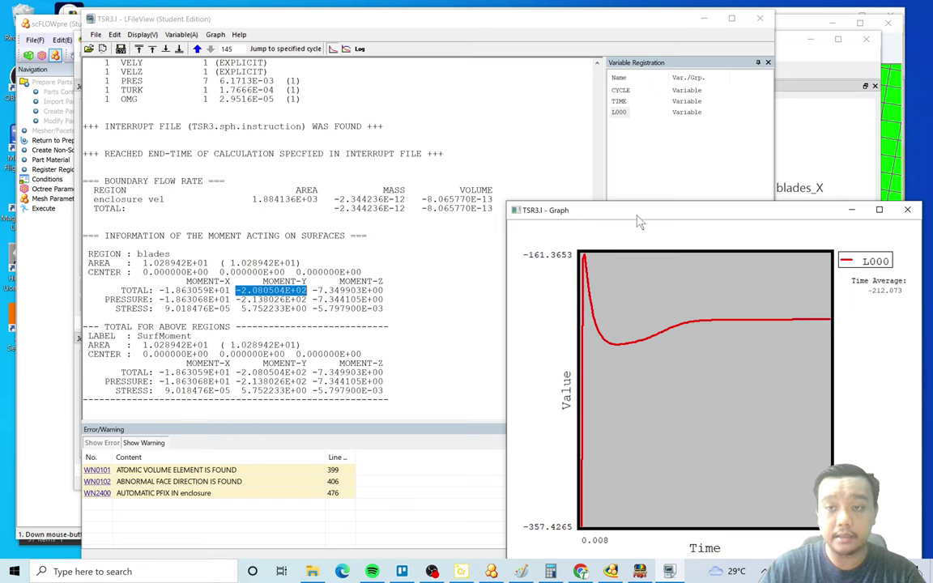
drag(638, 221, 459, 139)
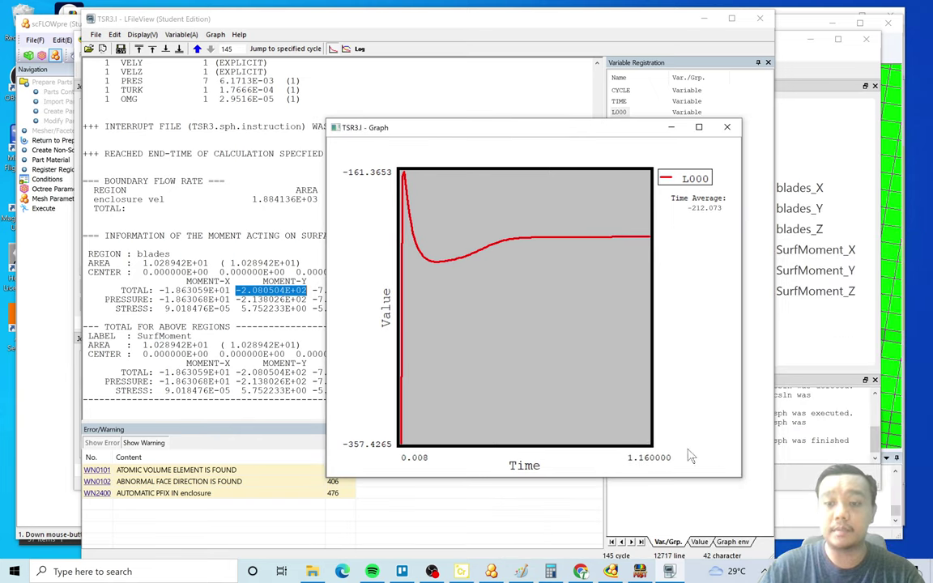
Enlarge and reposition the blade MOMENT-Y graph window to examine the curve over time, and close it.
drag(742, 479, 928, 534)
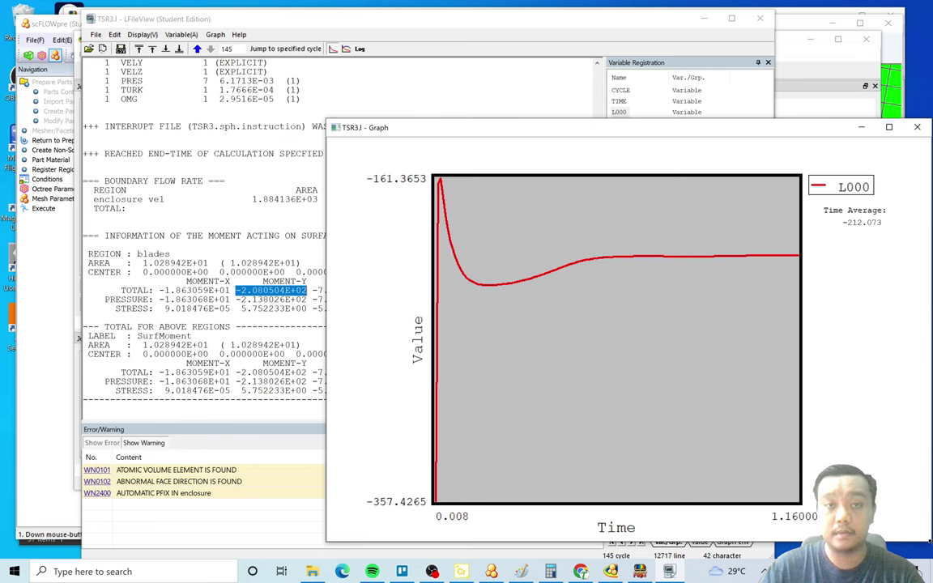
drag(528, 130, 410, 100)
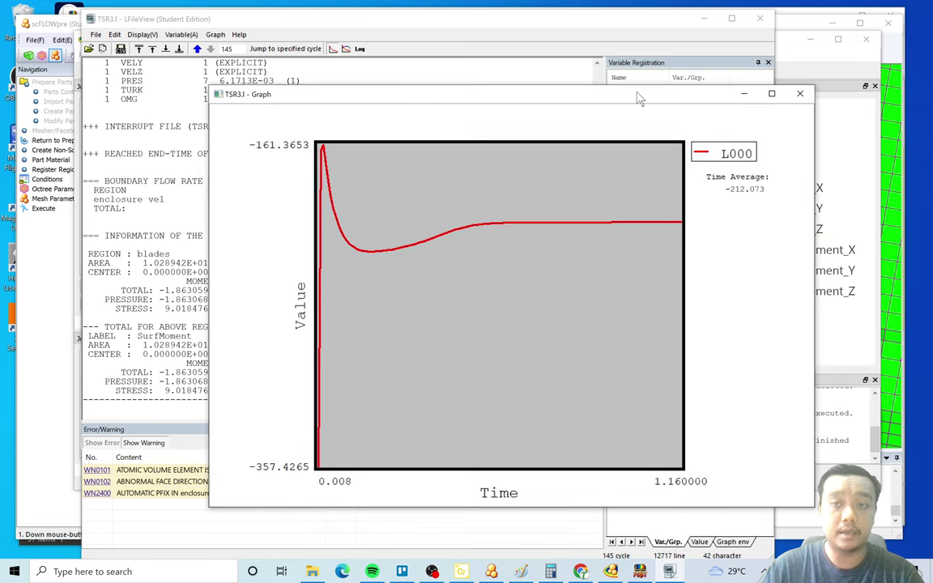
click(798, 92)
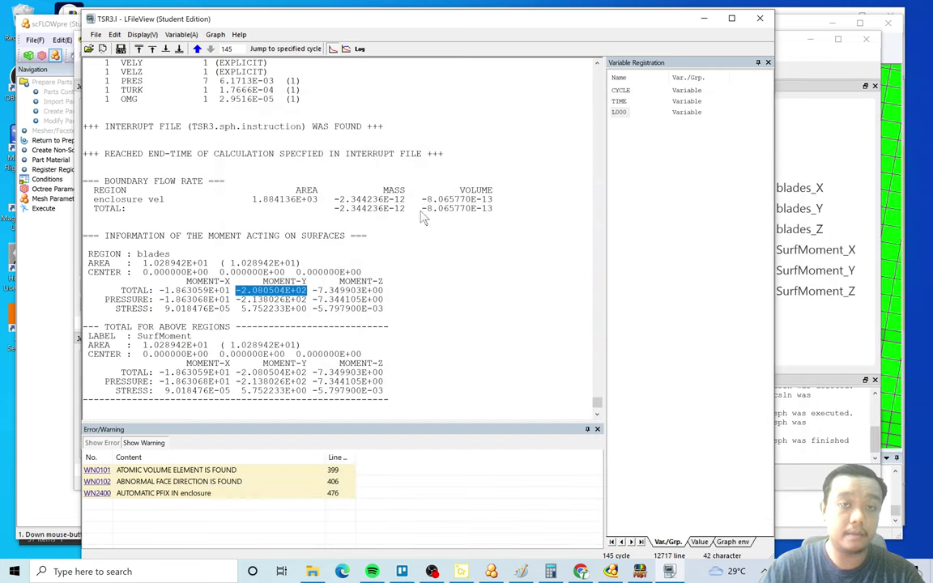
Plot the total MOMENT-Y of the SurfMoment group over time from the log and close the graph.
scroll(397, 259, down, 1)
double_click(271, 345)
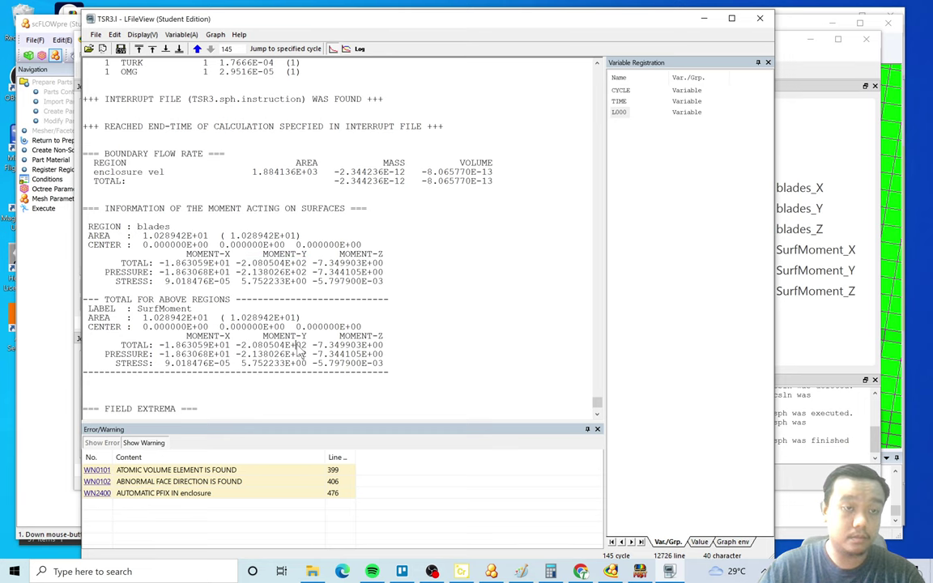
click(906, 211)
Plot the maximum of the U velocity from the field extrema over time, close the graph and review the log.
scroll(423, 254, down, 4)
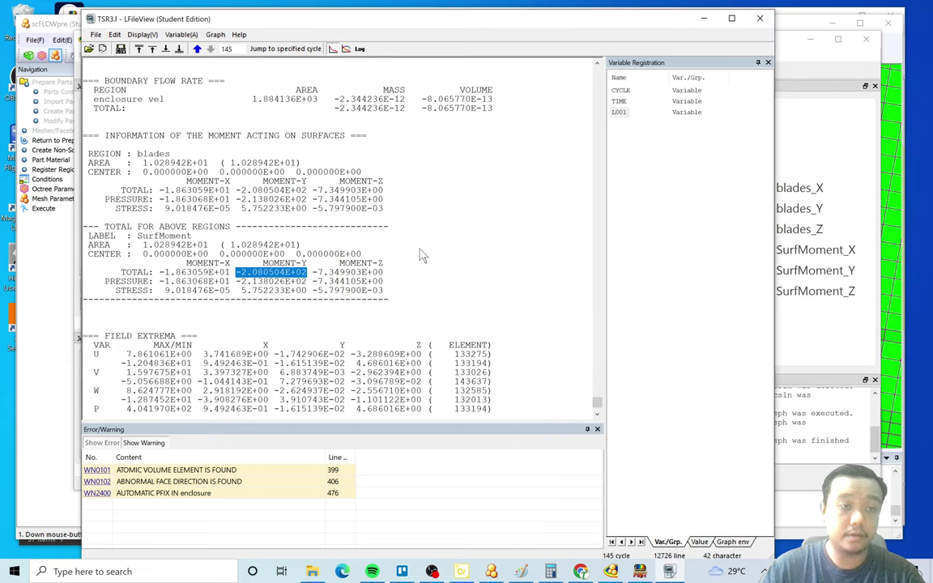
click(167, 308)
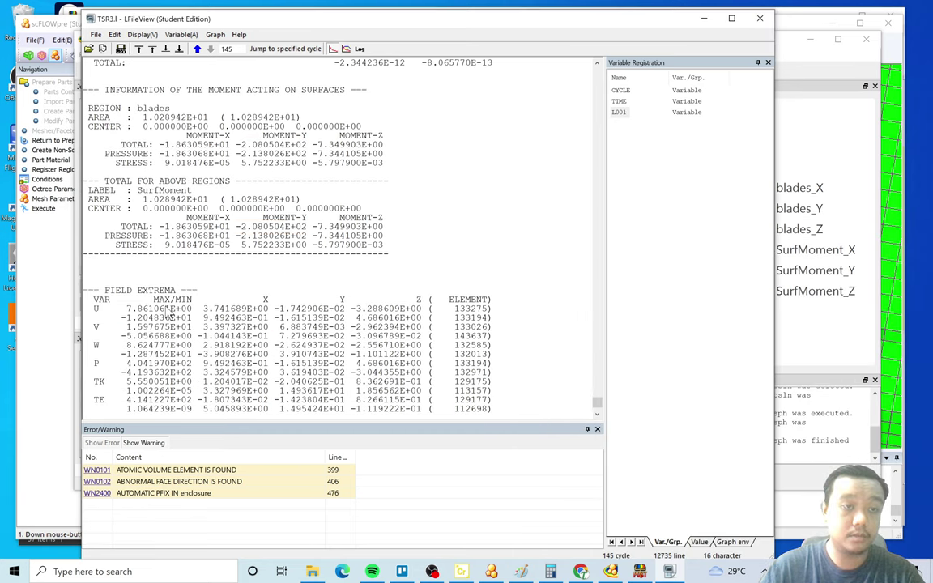
double_click(166, 308)
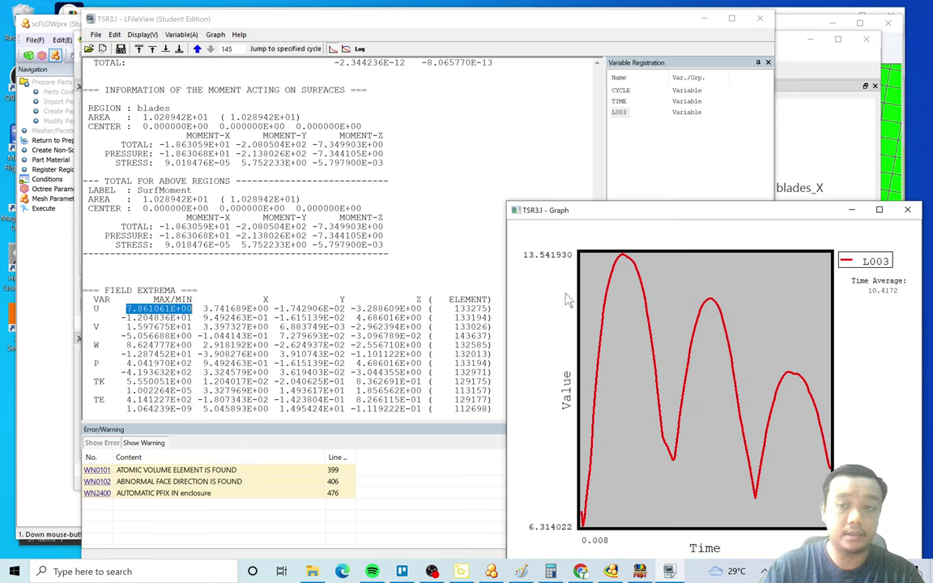
click(907, 212)
click(421, 283)
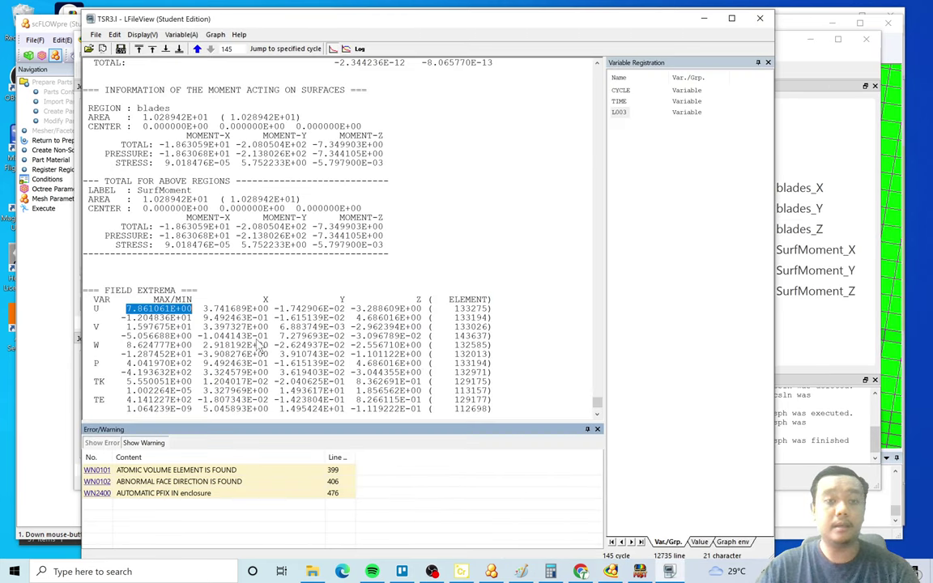
scroll(360, 291, down, 5)
scroll(360, 291, up, 6)
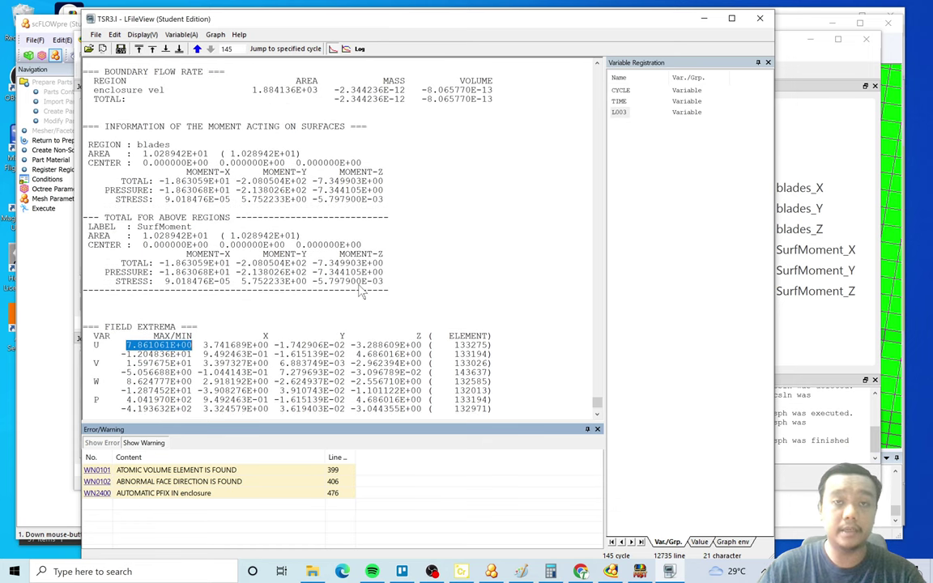
Minimize the log viewer and scMonitor, switch to scFLOWpost, refresh the cycle list and display cycle 5.
click(702, 18)
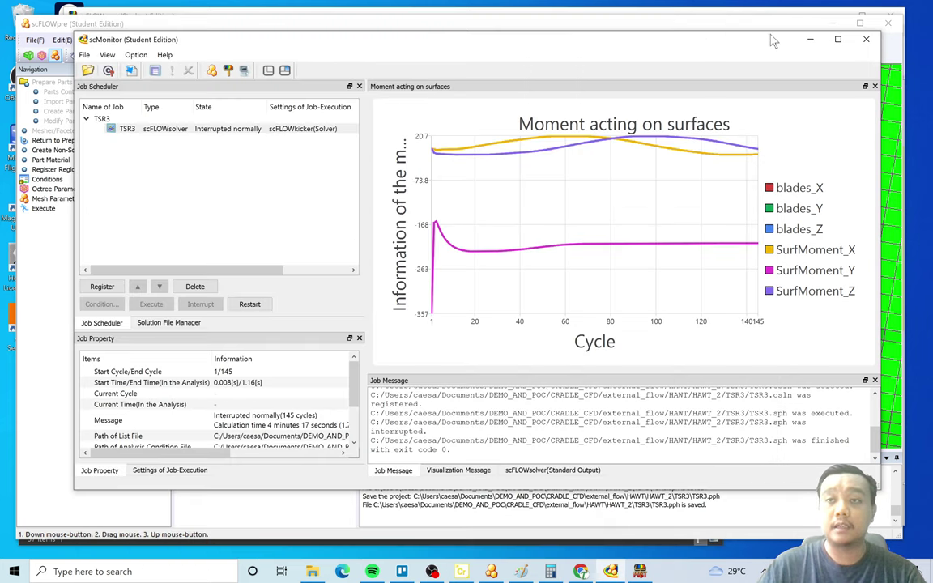
click(809, 38)
click(637, 570)
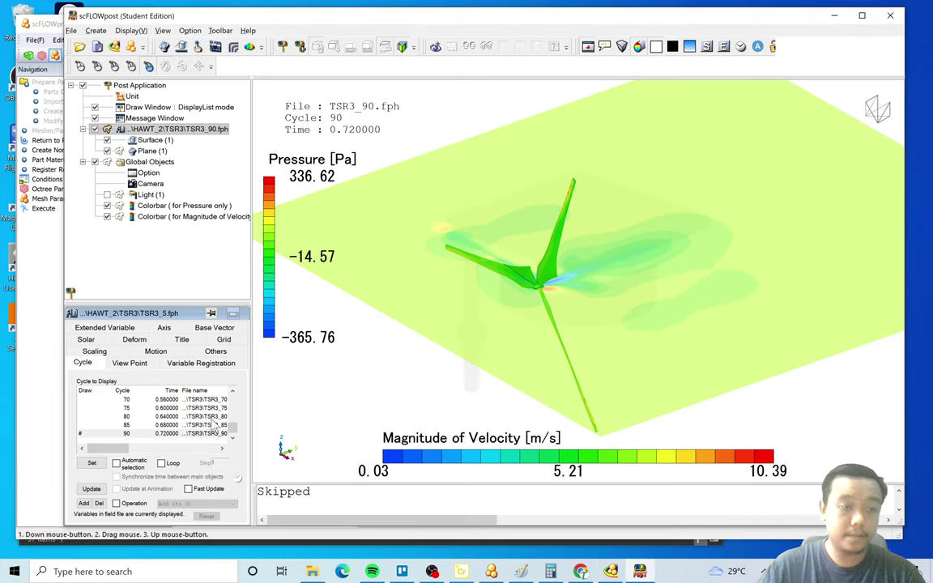
click(90, 488)
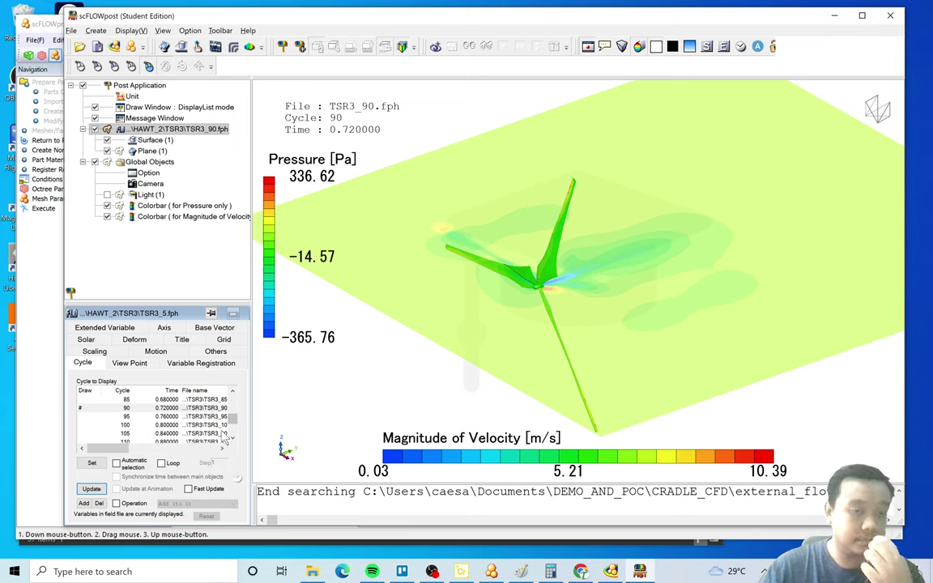
scroll(191, 413, up, 5)
click(183, 400)
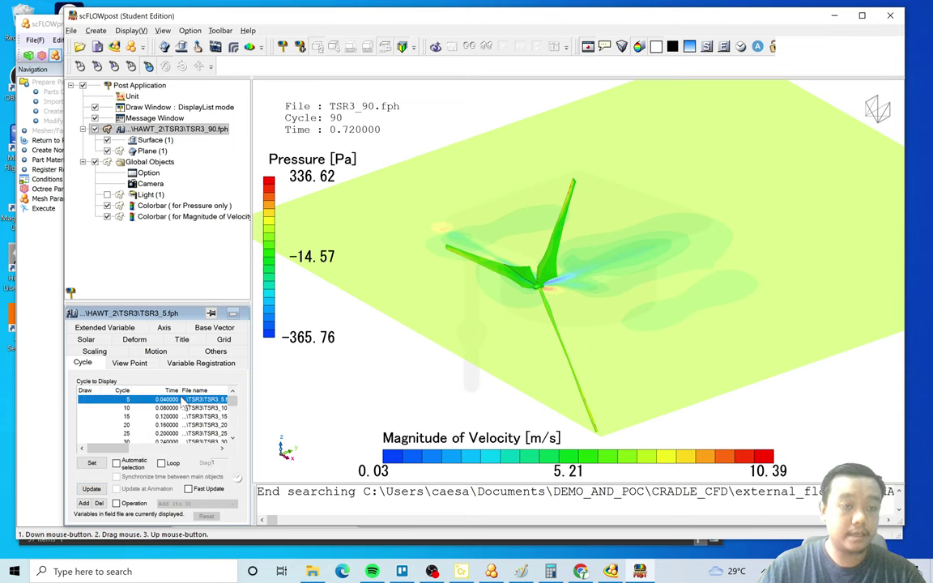
Try the camera's photorealistic rendering with the floor shadow disabled and floor reflection at 0, and turn the rendering off again.
click(149, 184)
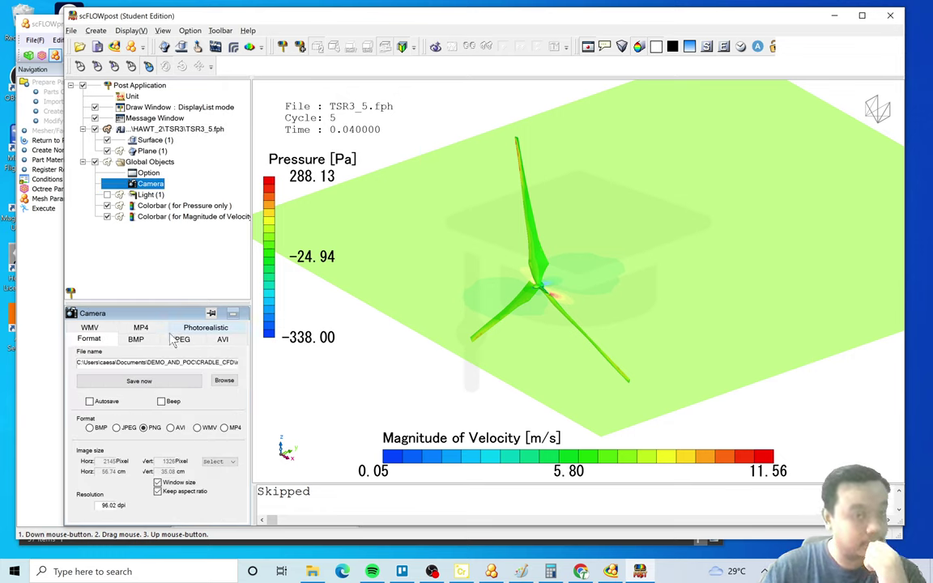
click(204, 339)
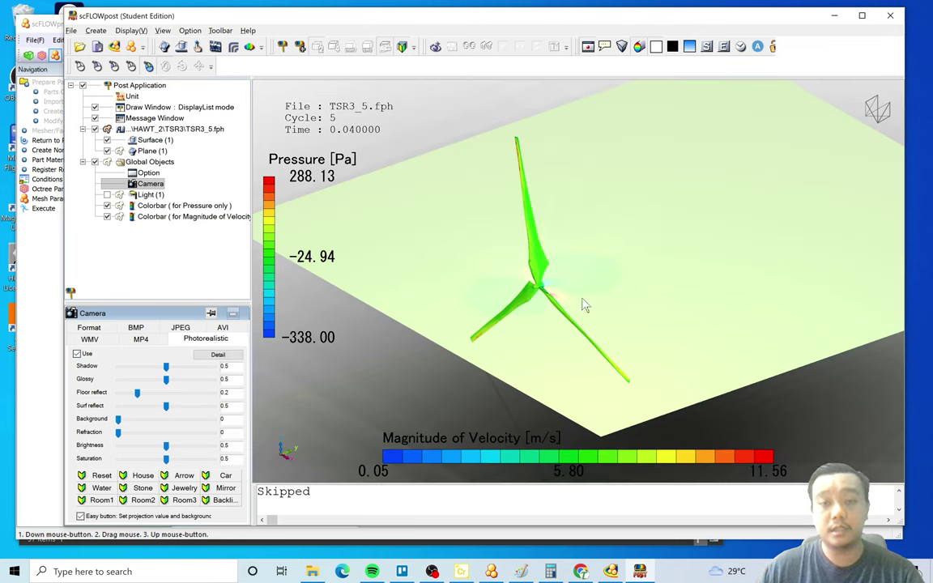
click(217, 354)
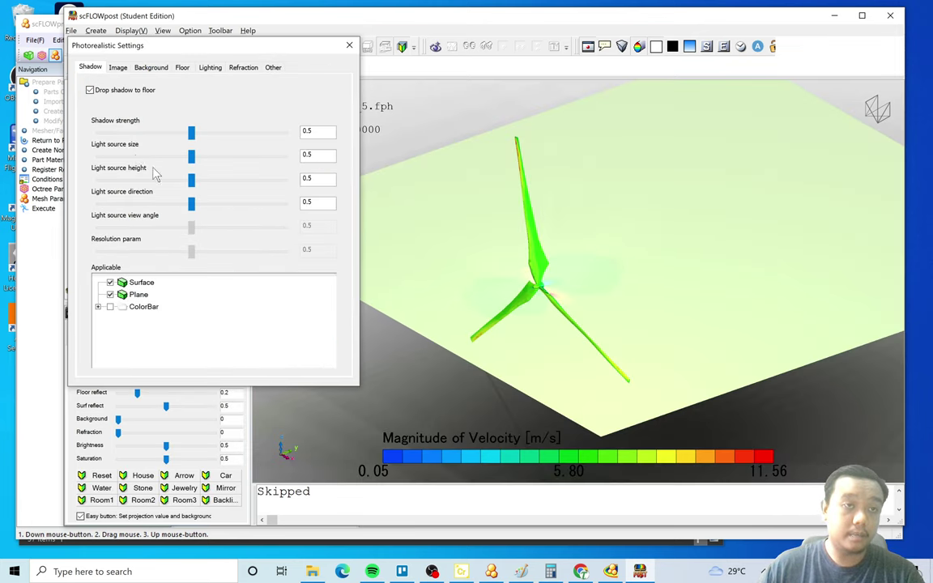
click(90, 90)
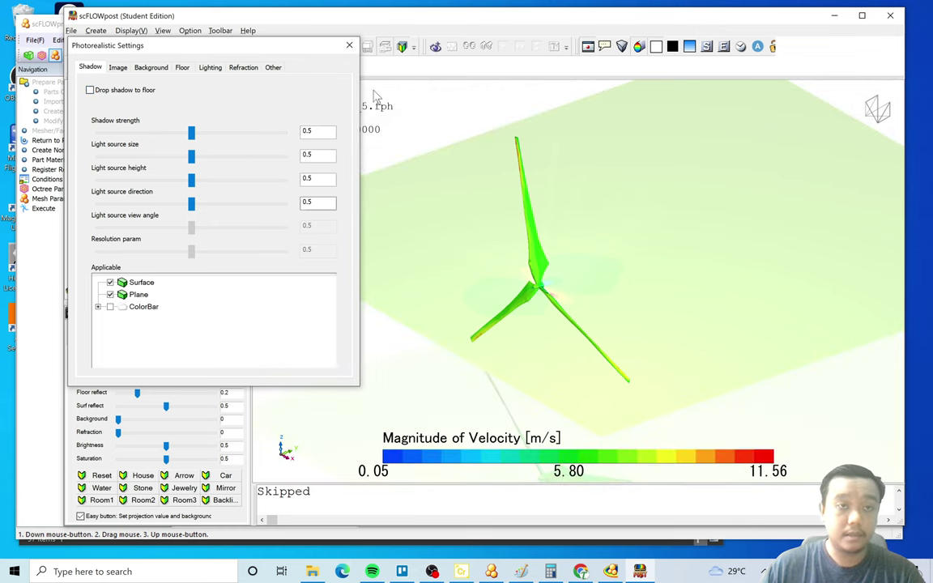
click(348, 45)
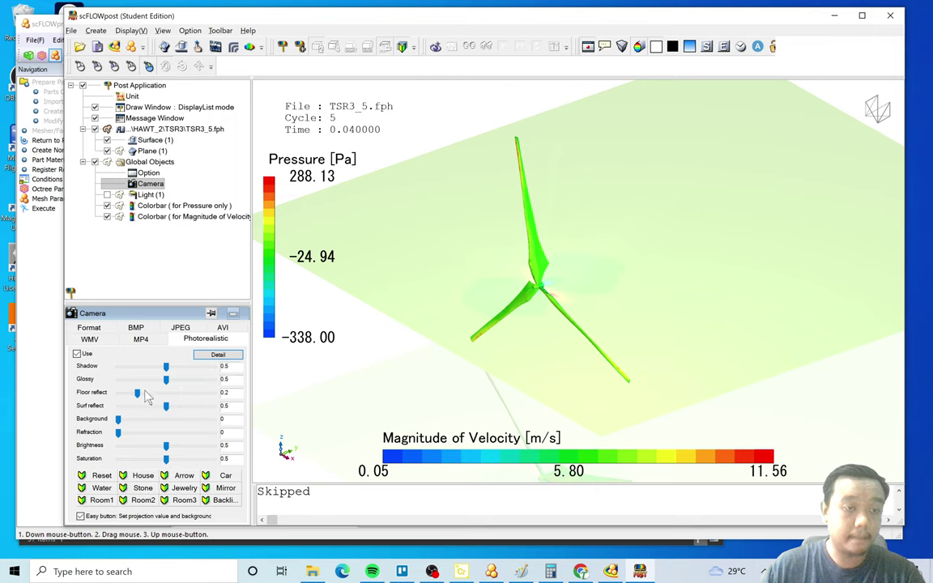
drag(137, 395, 50, 396)
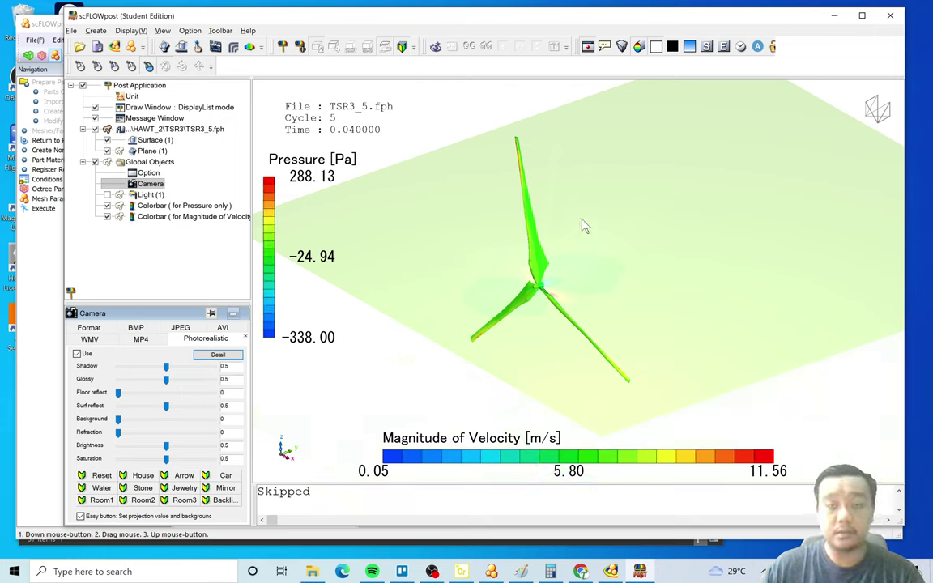
click(83, 356)
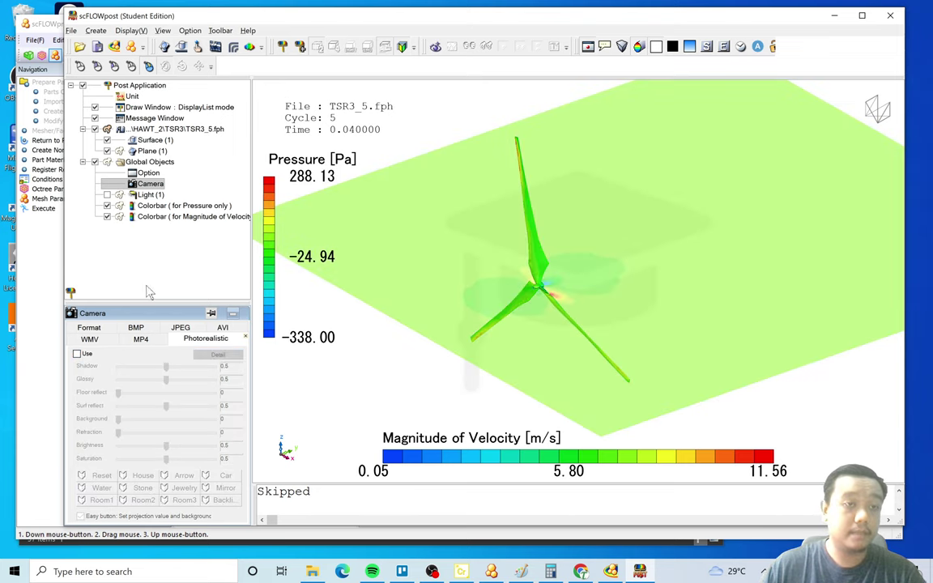
Browse for the camera image save location in the DEMO_AND_POC/CRADLE_CFD/external_flow/HAWT folder.
click(90, 327)
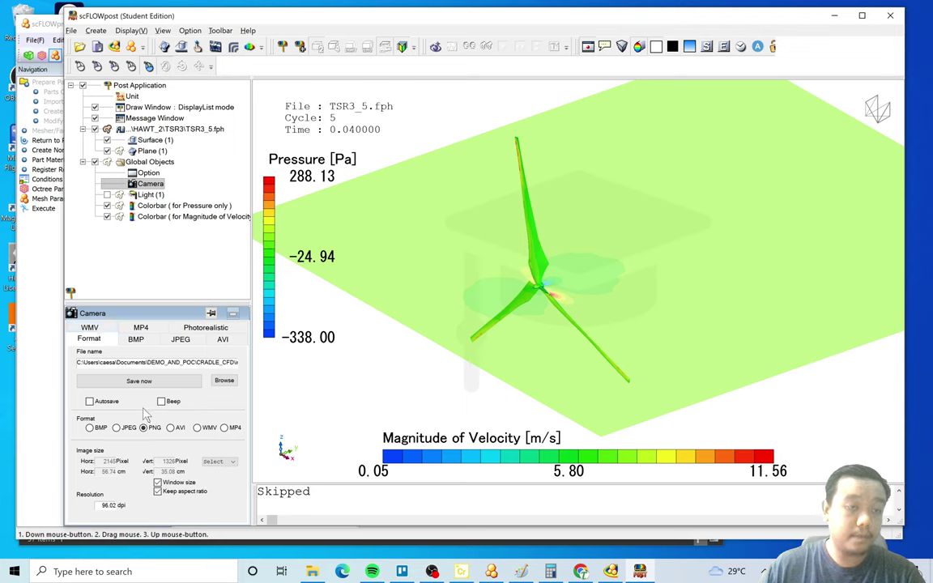
click(224, 380)
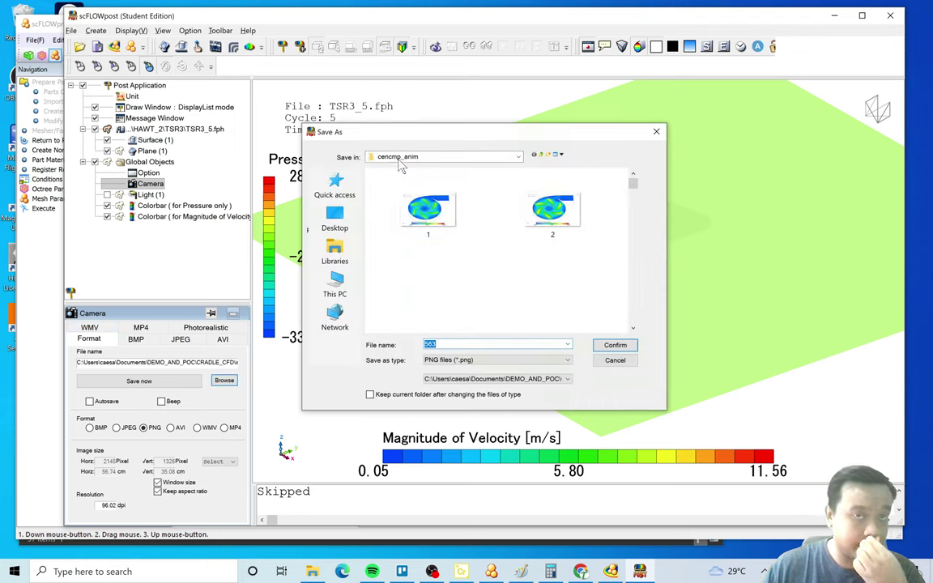
click(335, 186)
double_click(425, 285)
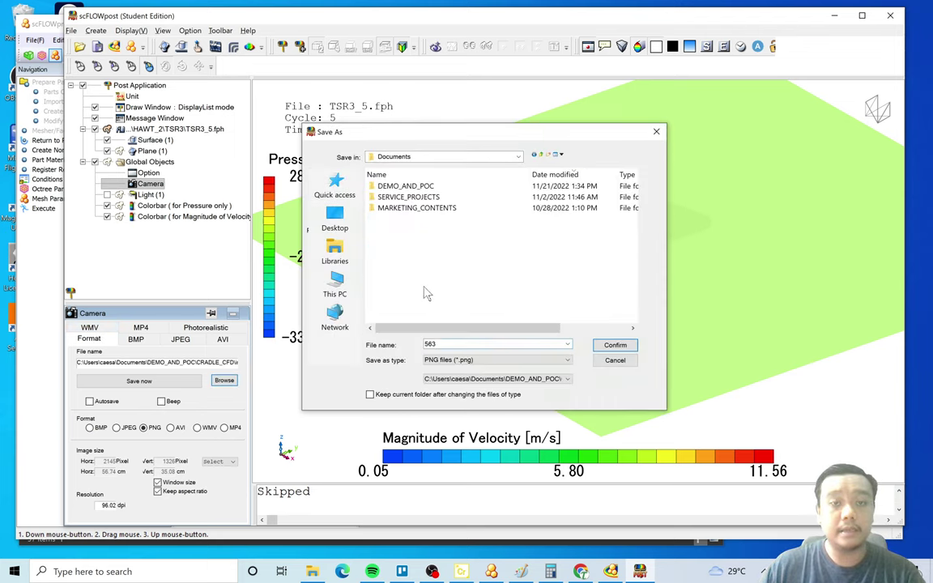
double_click(423, 187)
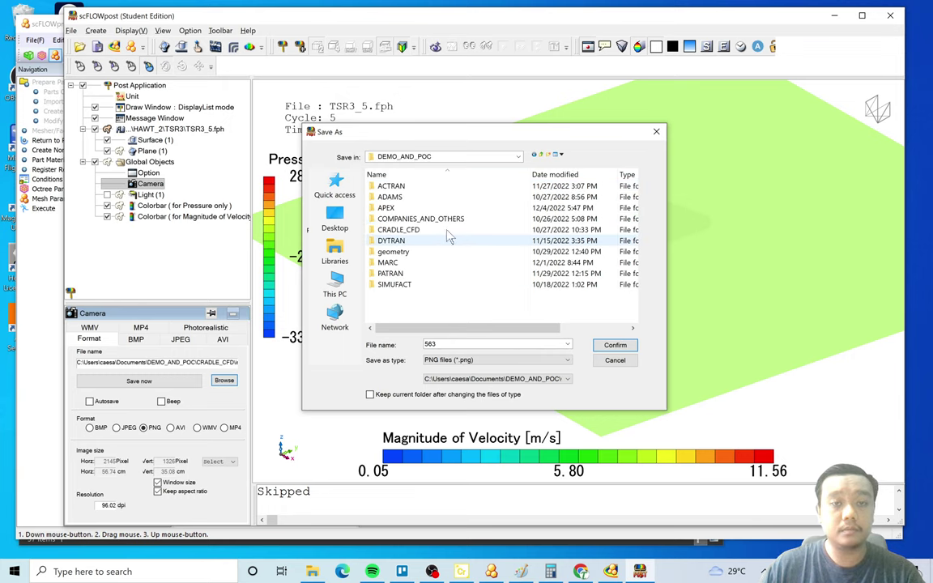
double_click(411, 231)
double_click(409, 207)
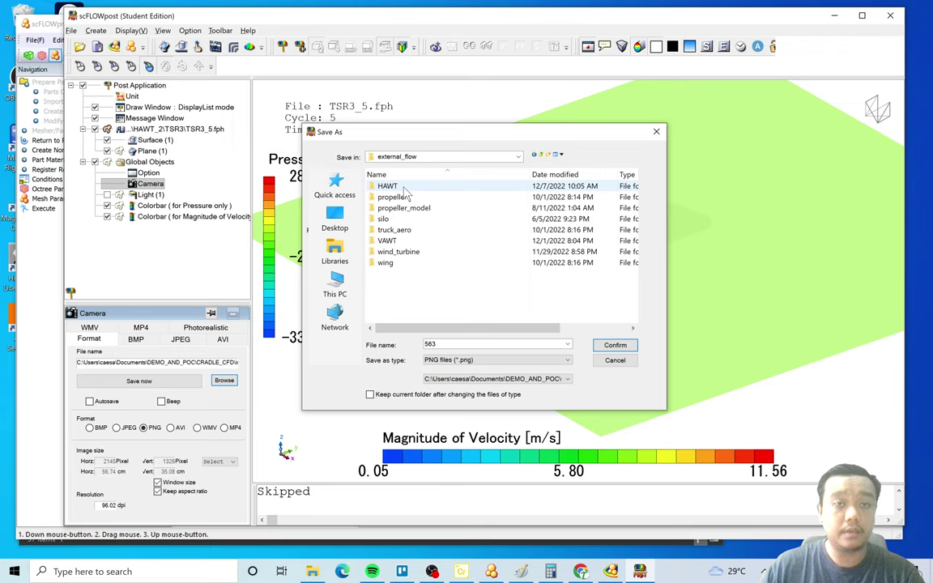
double_click(404, 188)
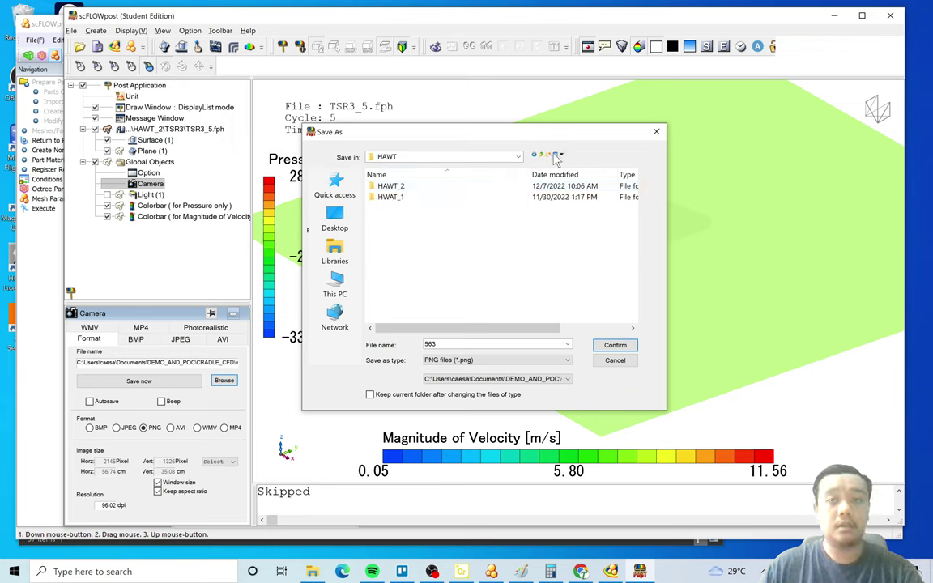
Create a hawt_anim folder inside HAWT and confirm it as the save location for the PNG images.
click(548, 154)
text(h)
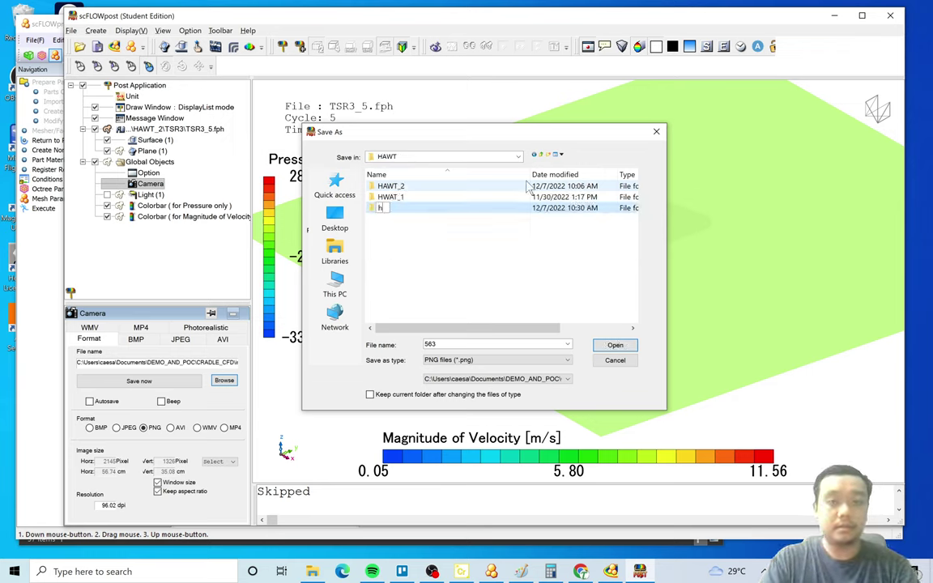
text(awt_a)
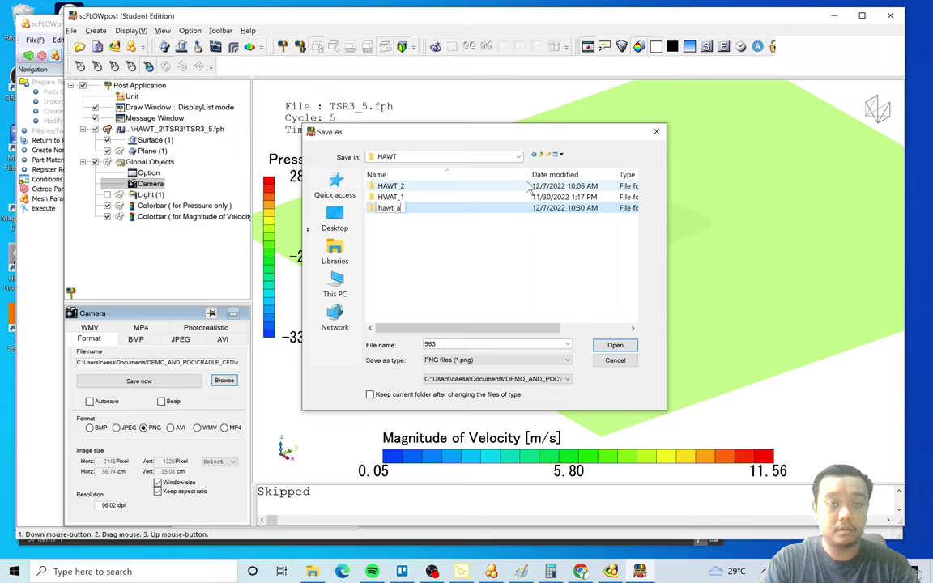
key(Return)
key(Return)
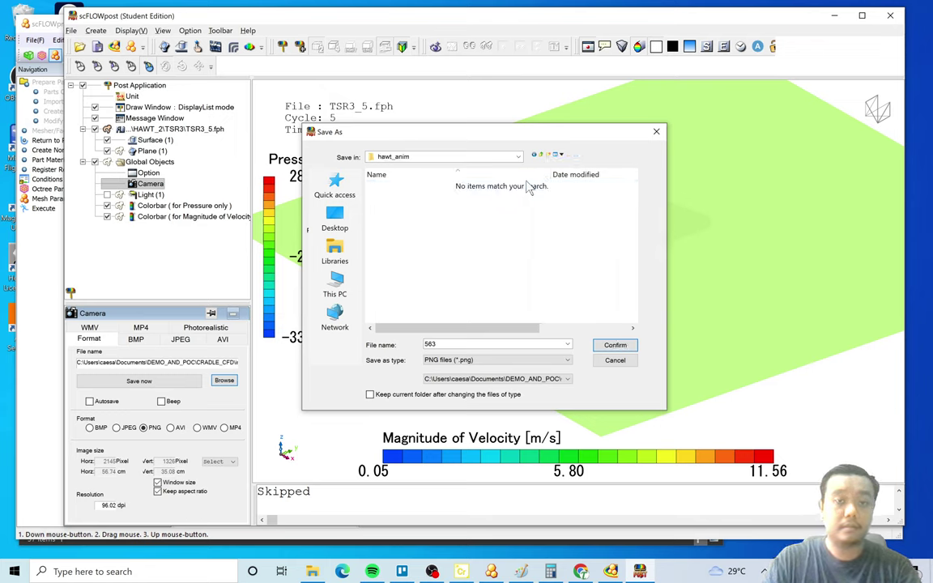
double_click(466, 346)
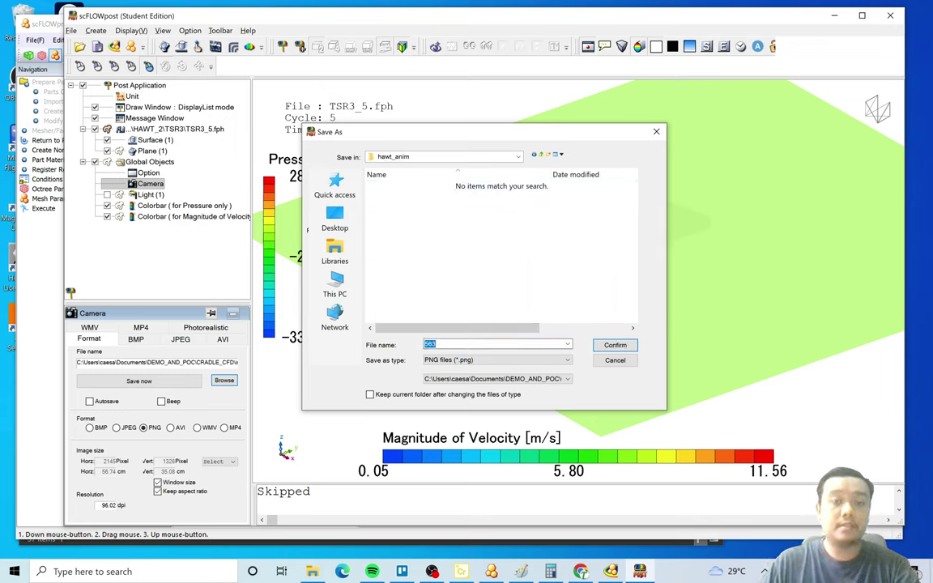
click(615, 345)
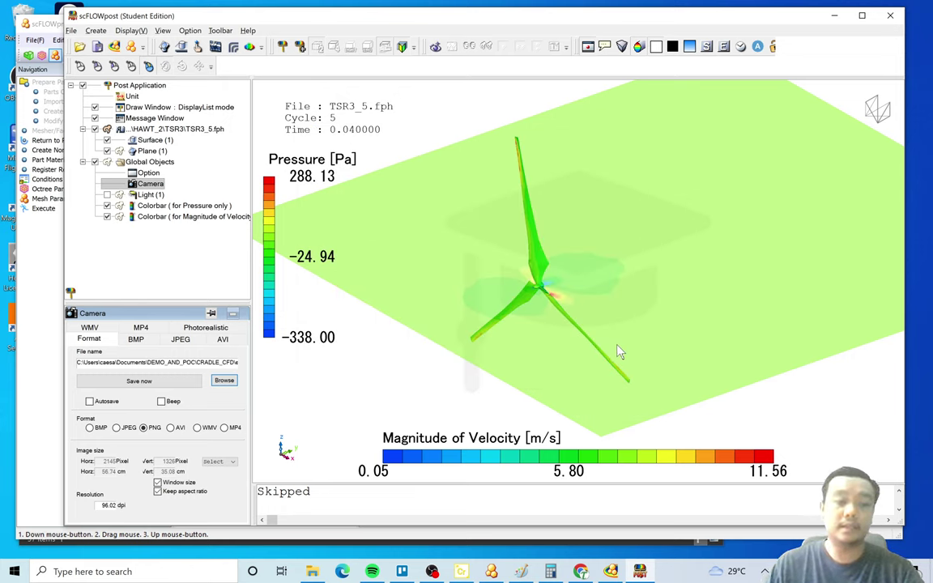
Set the camera image resolution to 20 dpi and enable autosave.
double_click(108, 504)
text(20)
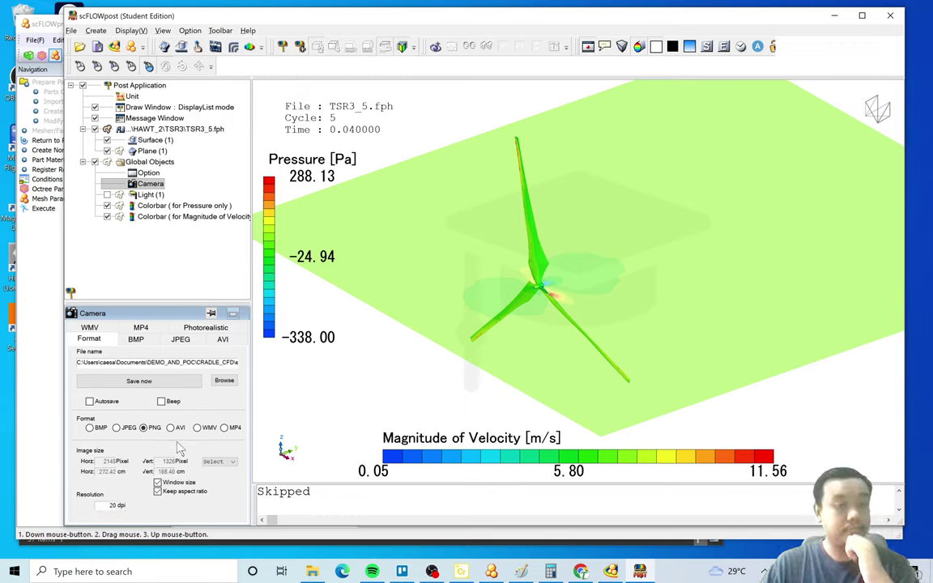
click(97, 402)
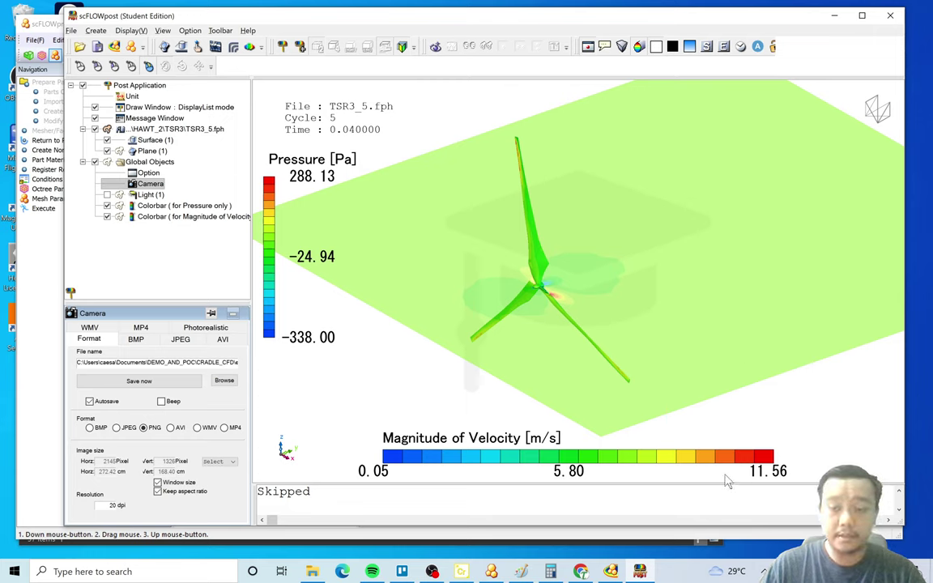
Fix the velocity magnitude colorbar range to a maximum of 12 and a minimum of 0.
click(215, 217)
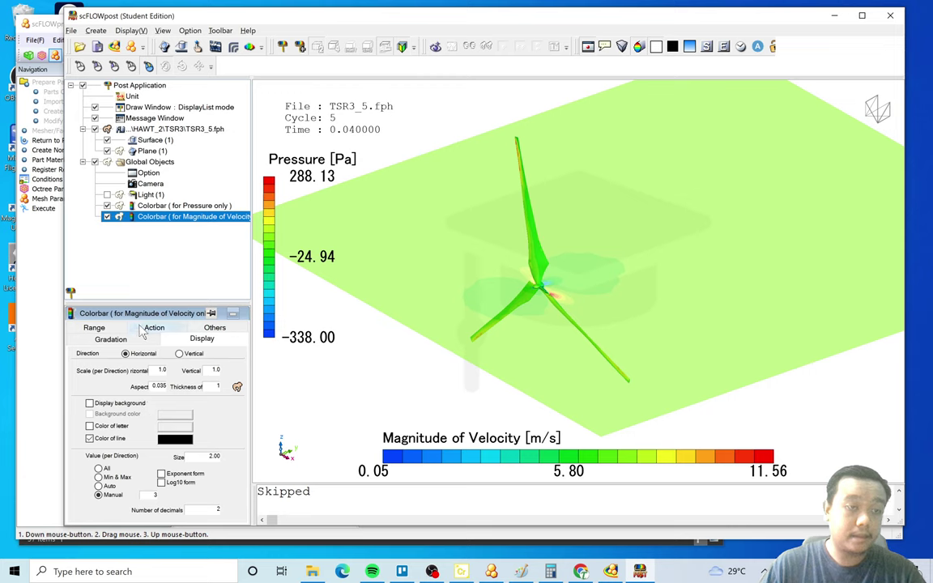
click(94, 327)
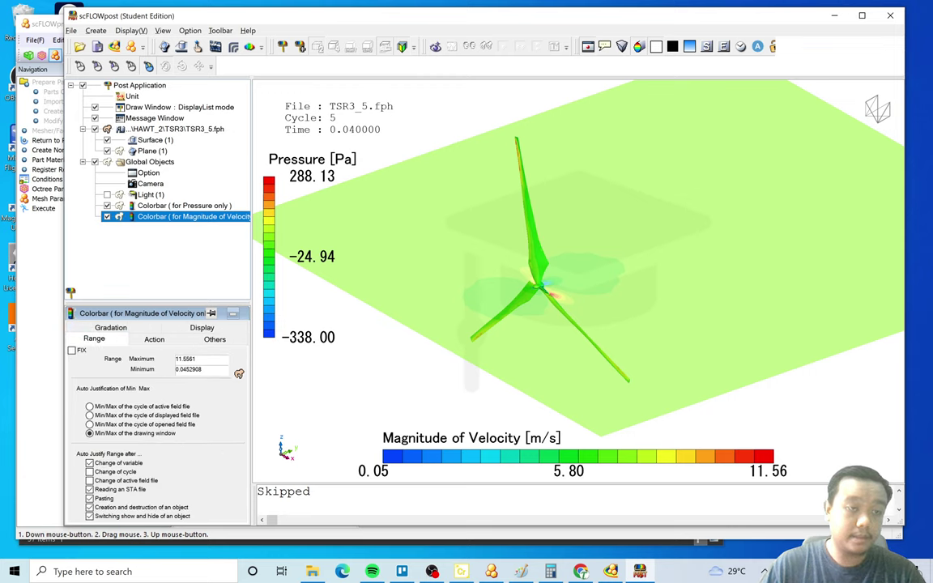
double_click(186, 359)
text(12)
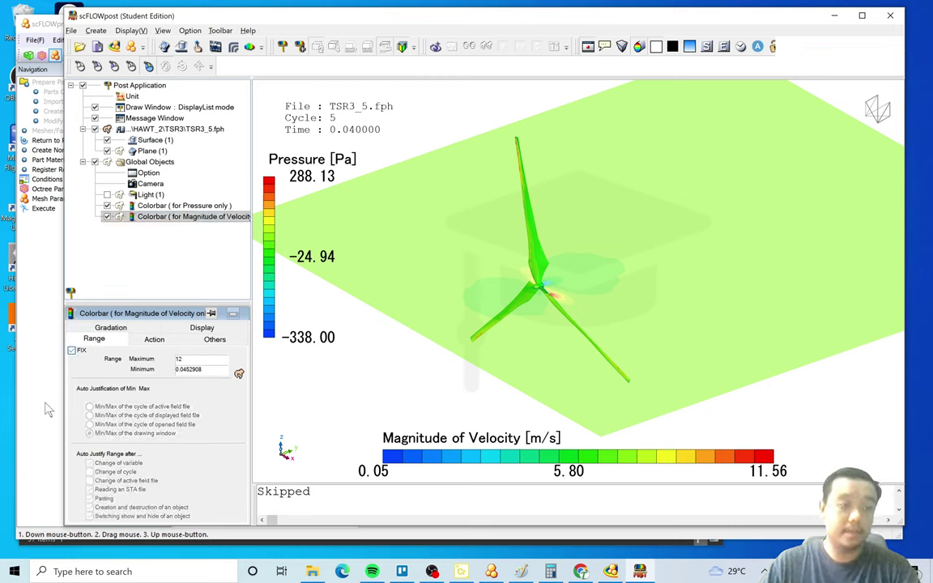
key(Tab)
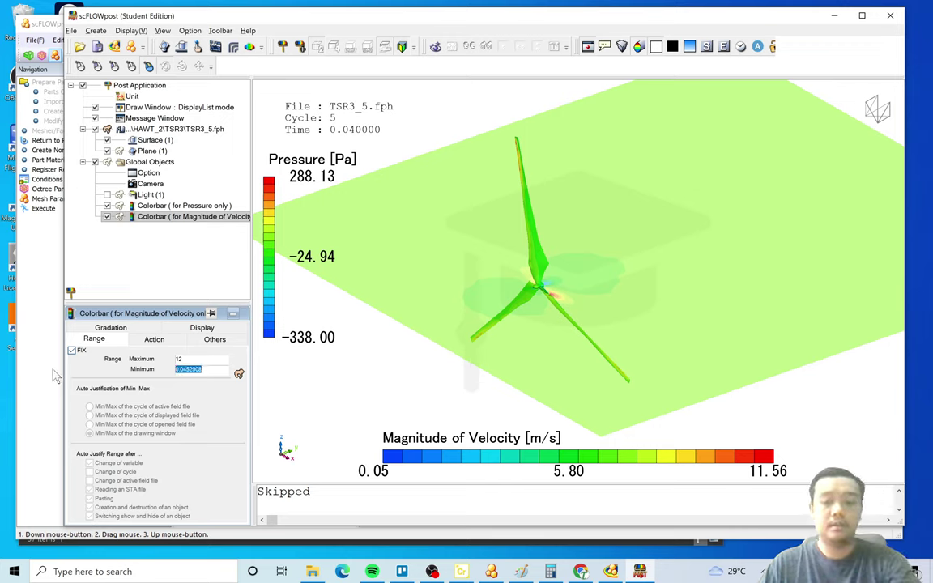
text(0)
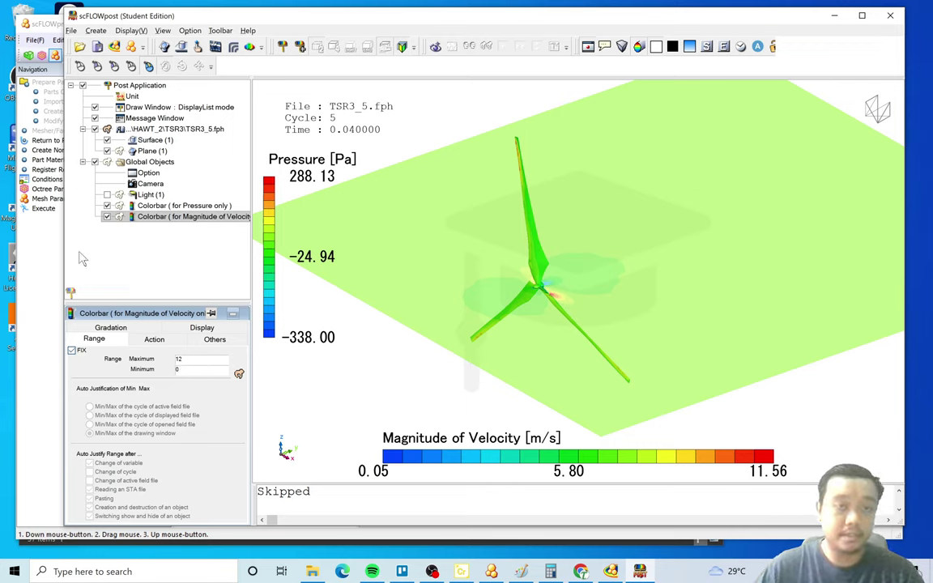
Fix the pressure colorbar range to a maximum of 300 and a minimum of -340.
click(162, 206)
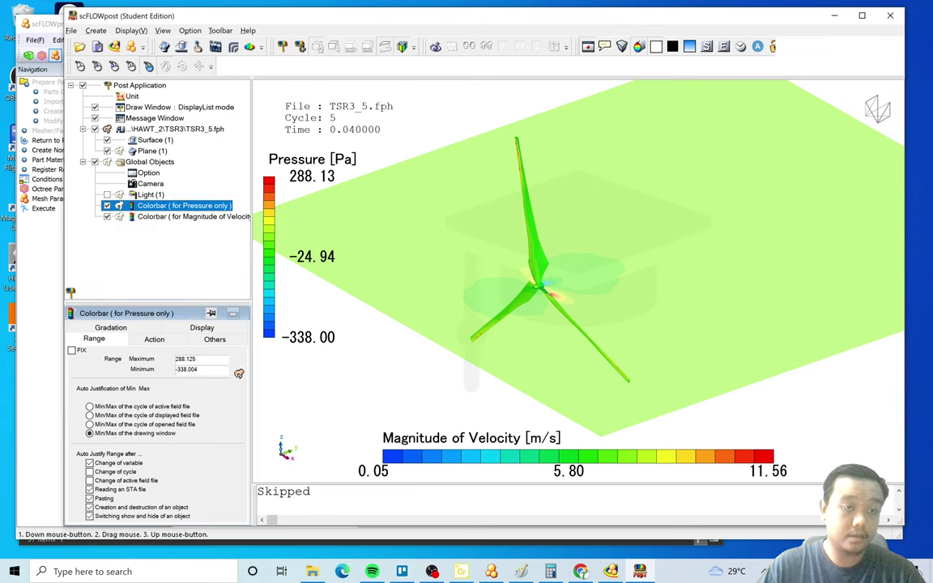
key(Tab)
text(30)
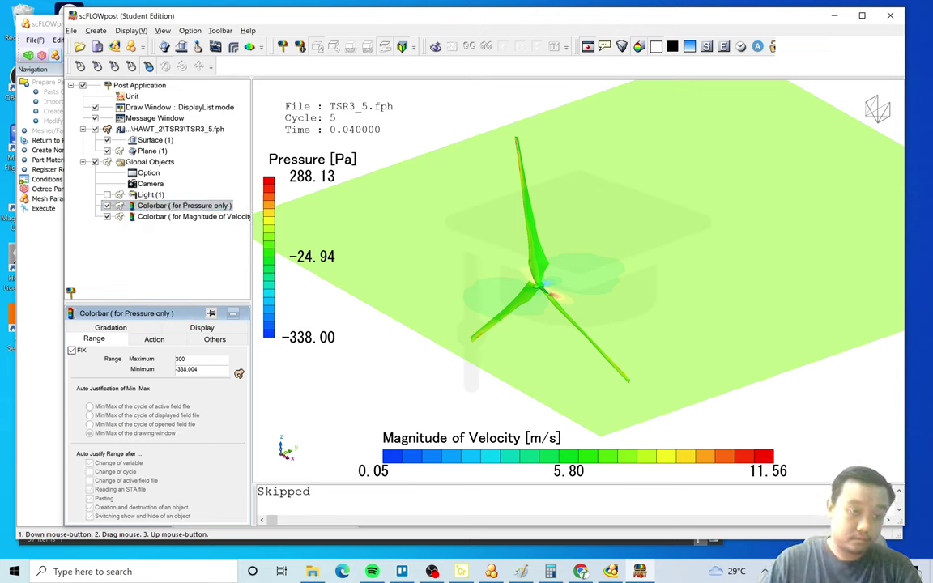
text(-340)
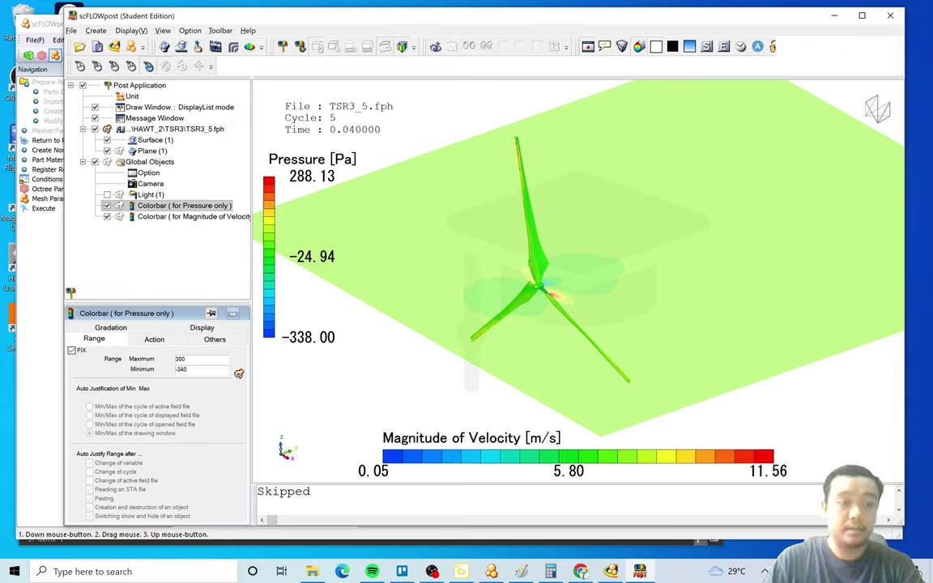
Run the TSR3 field file through its cycles from cycle 5 with automatic selection, so each frame is autosaved.
click(166, 128)
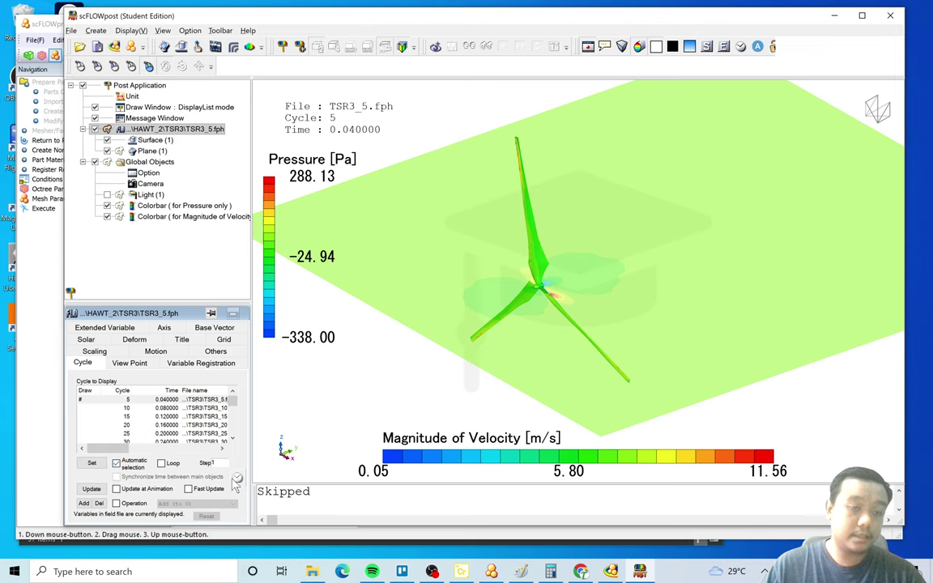
click(186, 399)
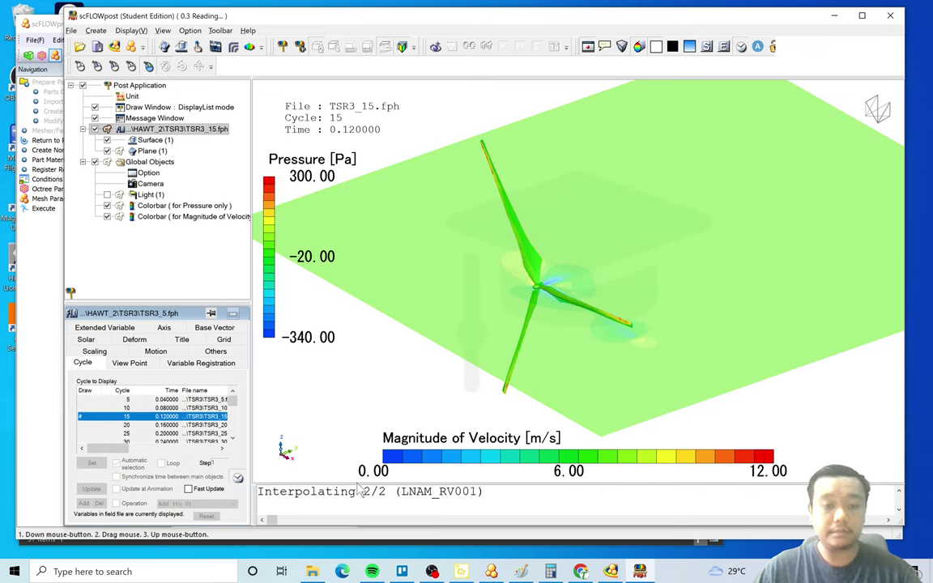
Switch to File Explorer and open the hawt_anim folder inside HAWT to check the saved frames.
click(312, 572)
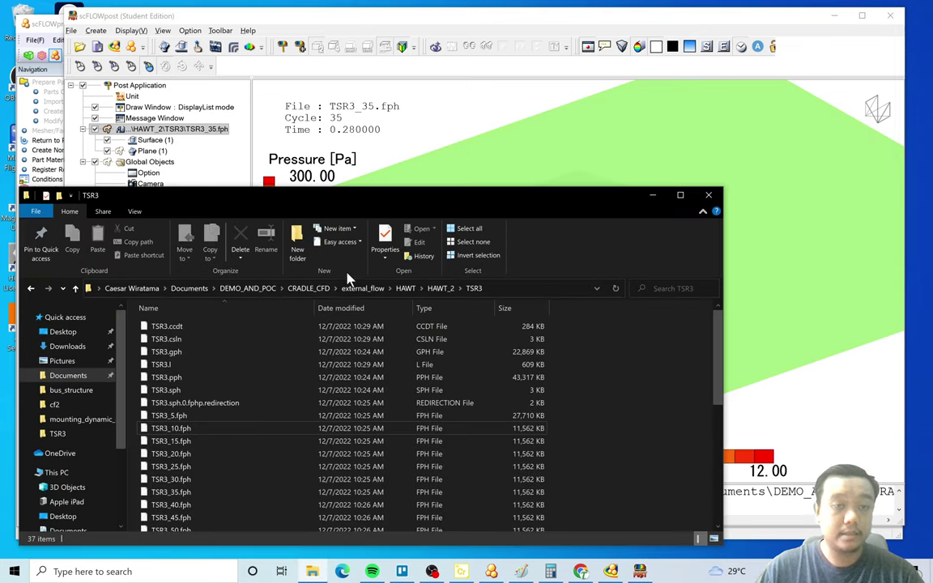
click(401, 290)
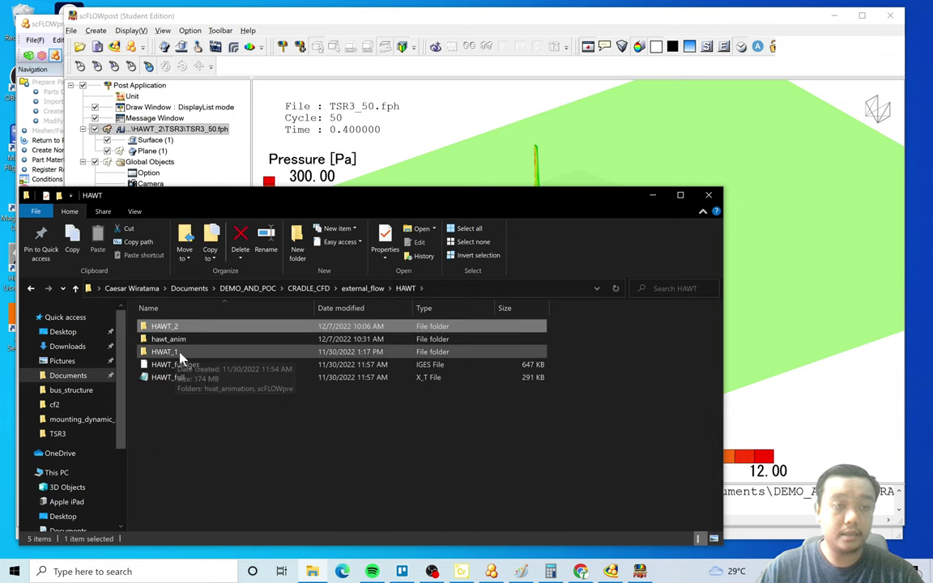
double_click(180, 338)
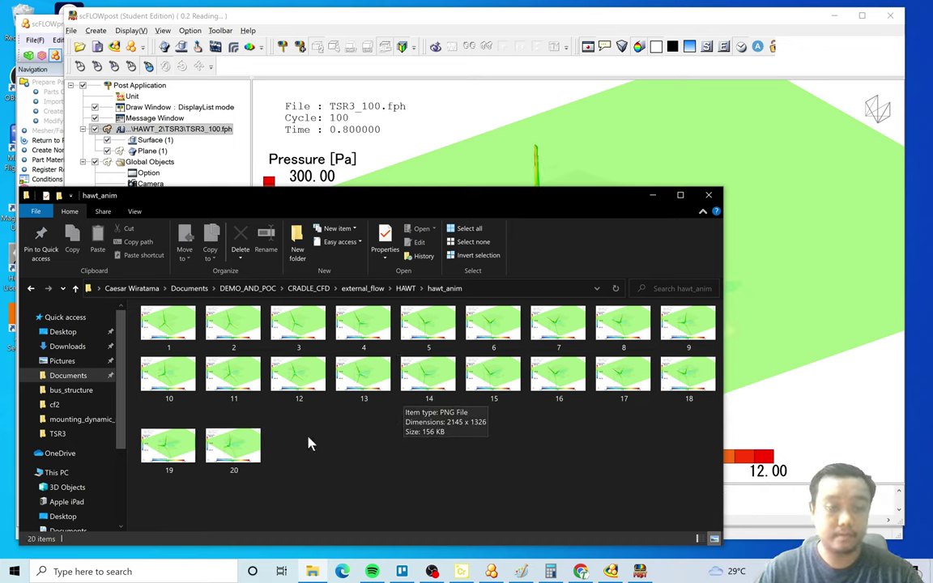
View the saved frame 1.png enlarged to examine its contours and colorbars, then close it and return to scFLOWpost.
click(180, 328)
double_click(180, 328)
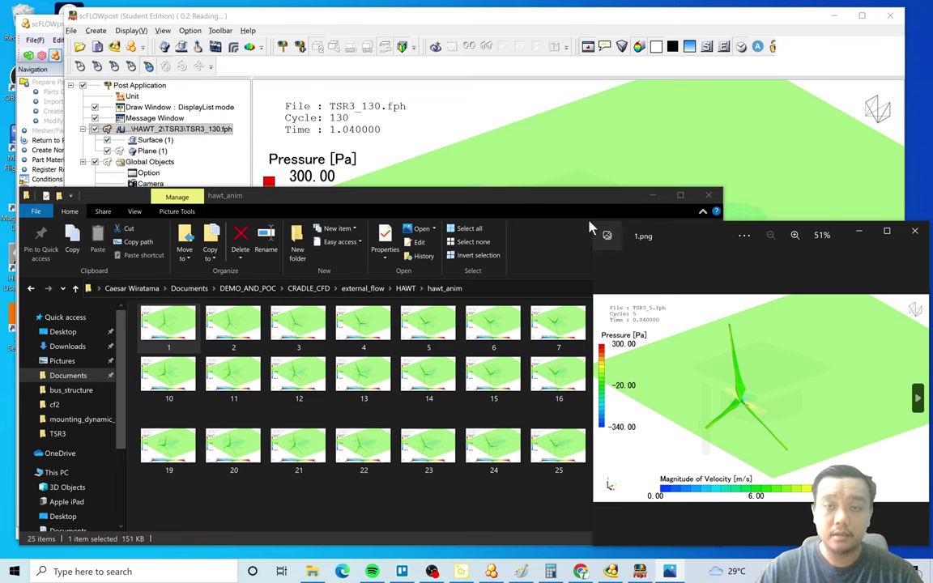
drag(680, 246, 391, 118)
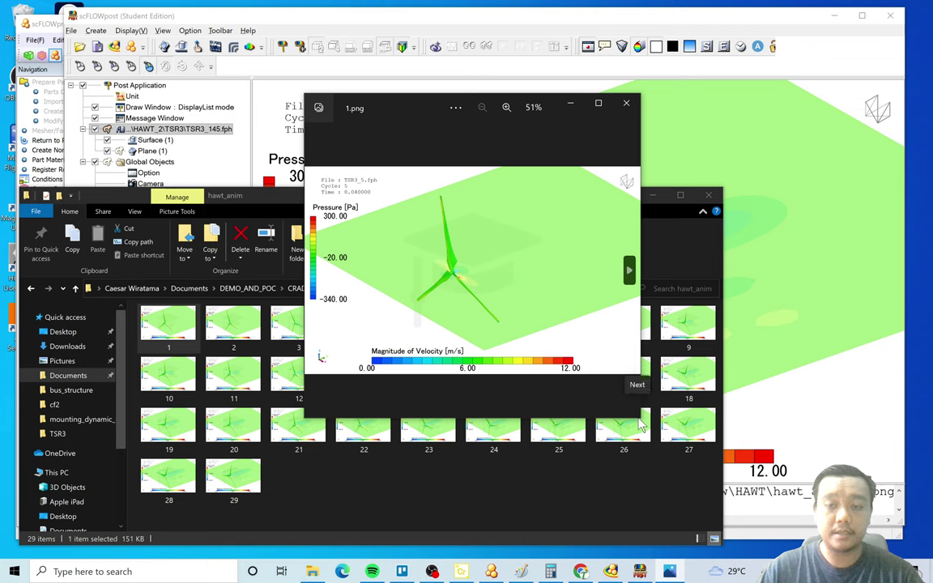
drag(640, 417, 931, 555)
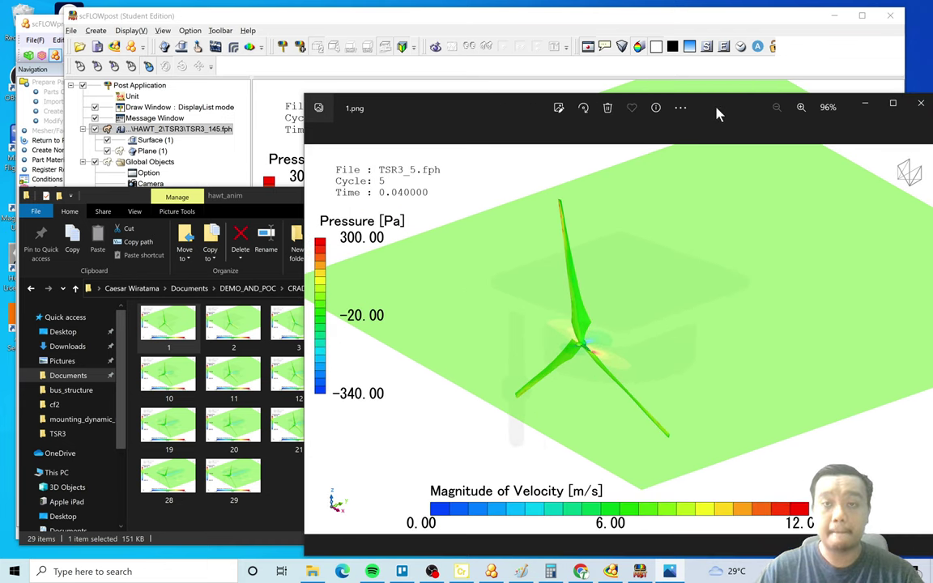
drag(717, 113, 604, 31)
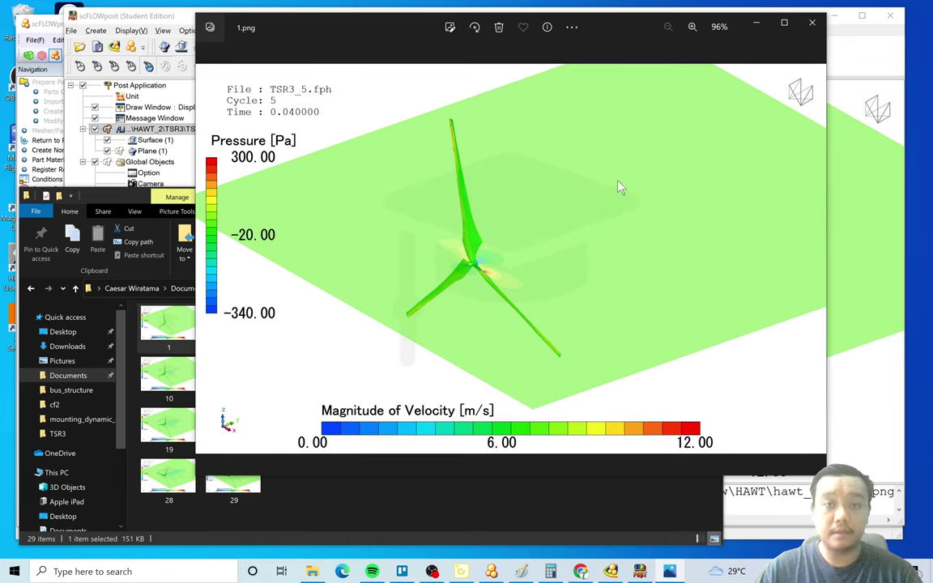
click(784, 23)
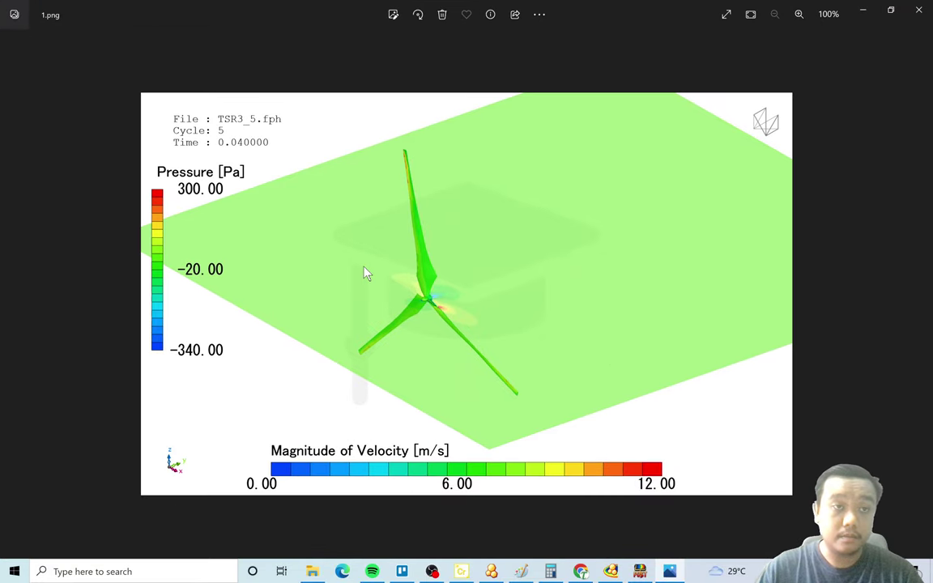
click(910, 10)
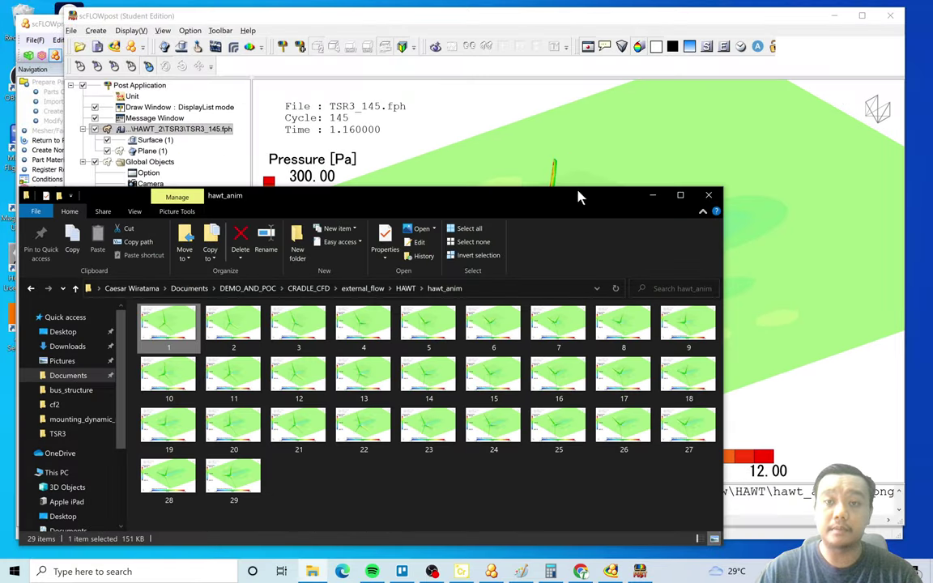
click(649, 196)
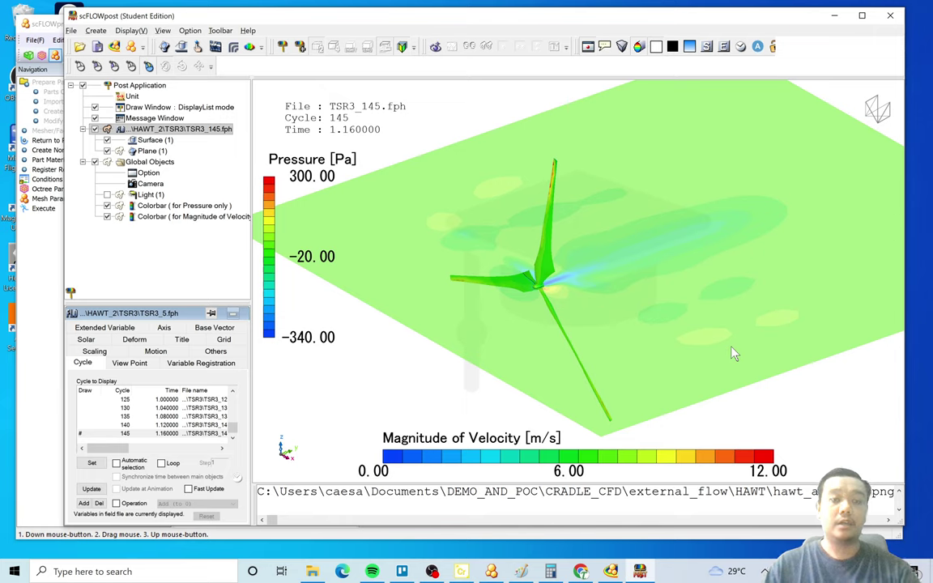